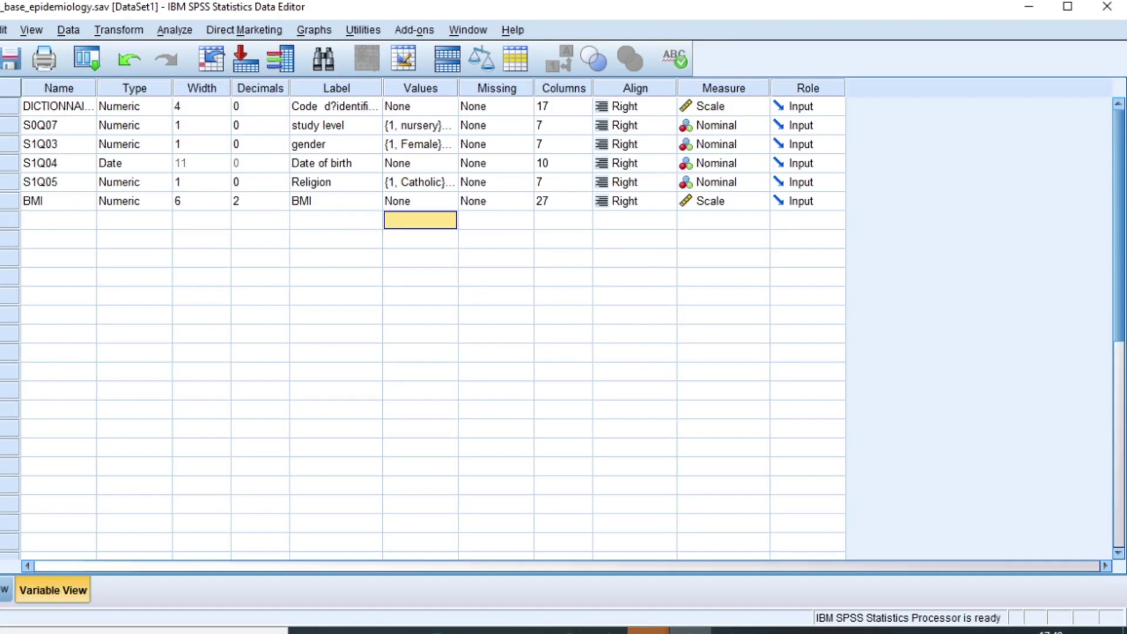
left_click(10, 201)
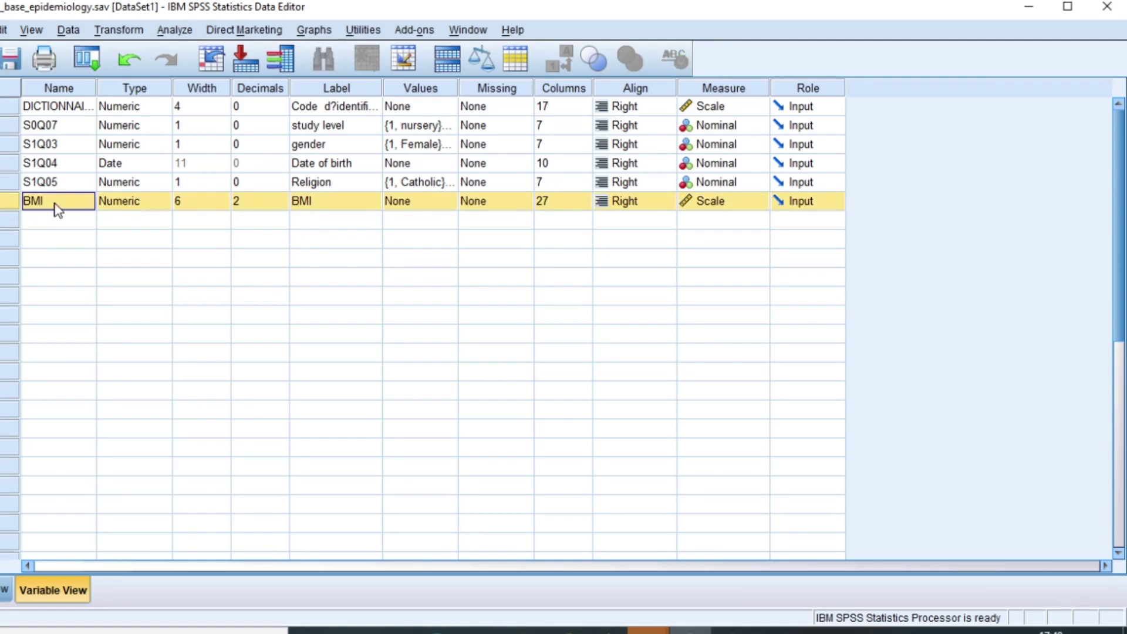
left_click(329, 205)
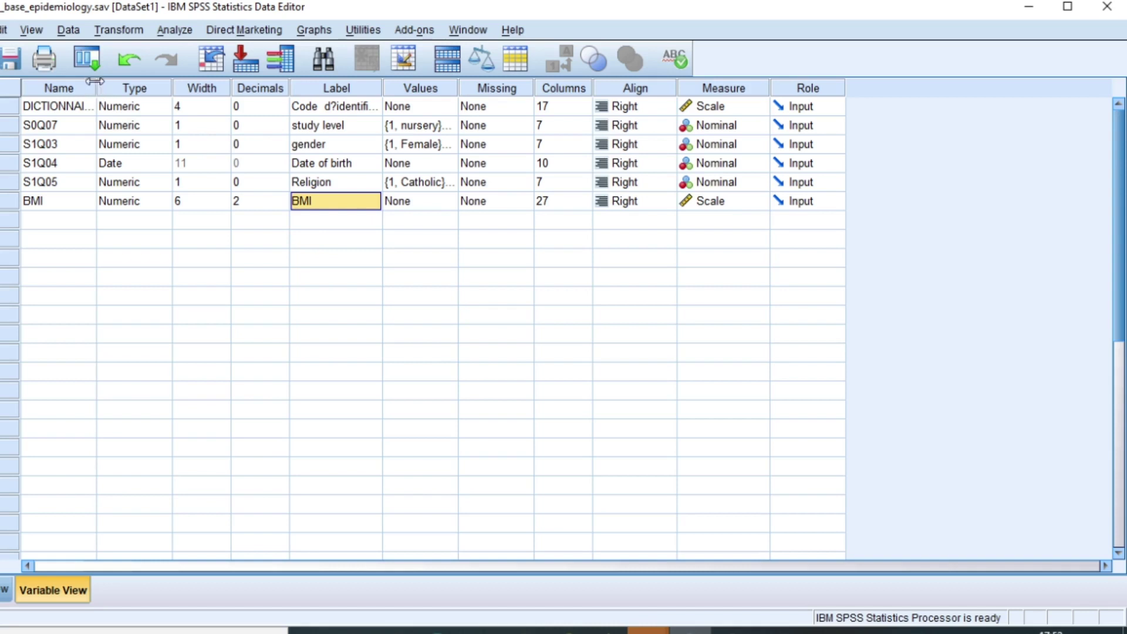
left_click(120, 31)
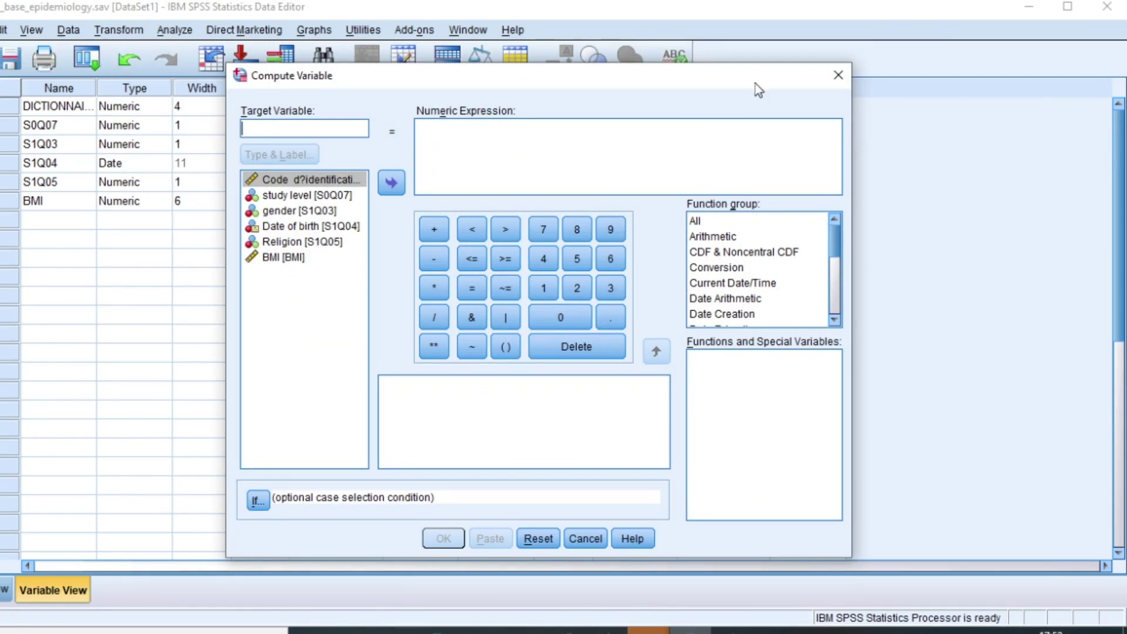
left_click(838, 74)
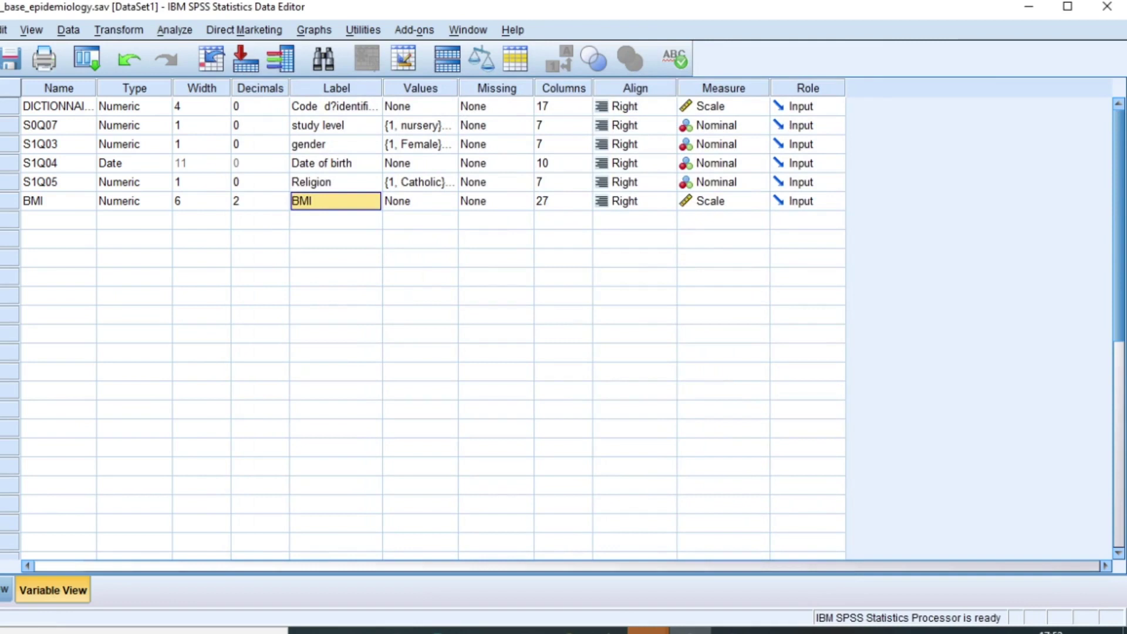
Choose French as the user interface language in the general options
key("alt+f")
left_click(3, 30)
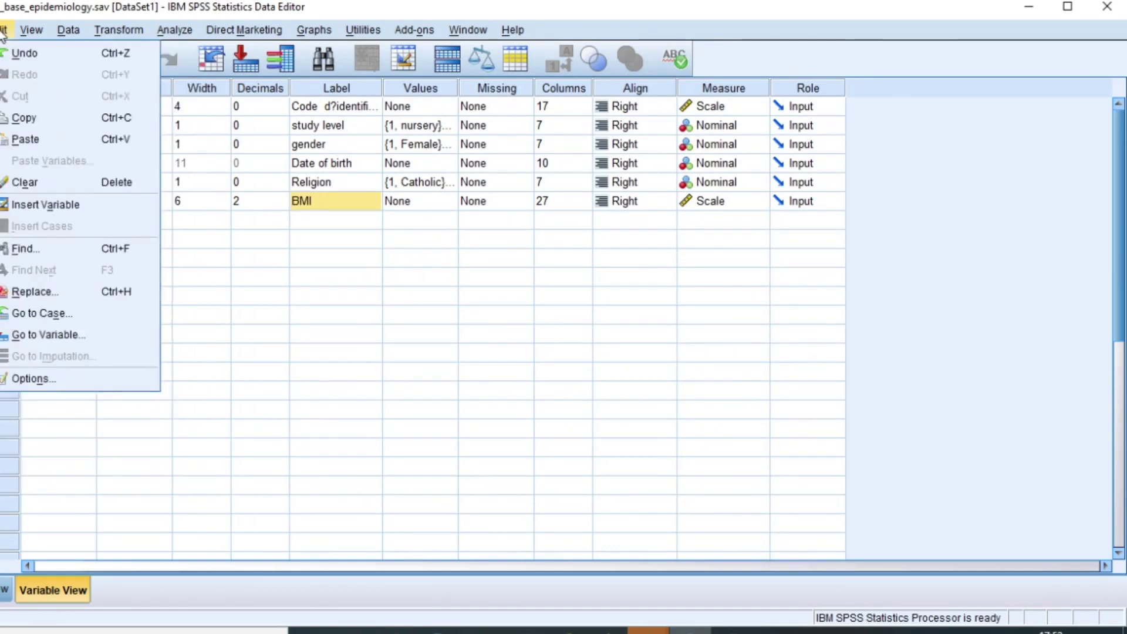
left_click(32, 377)
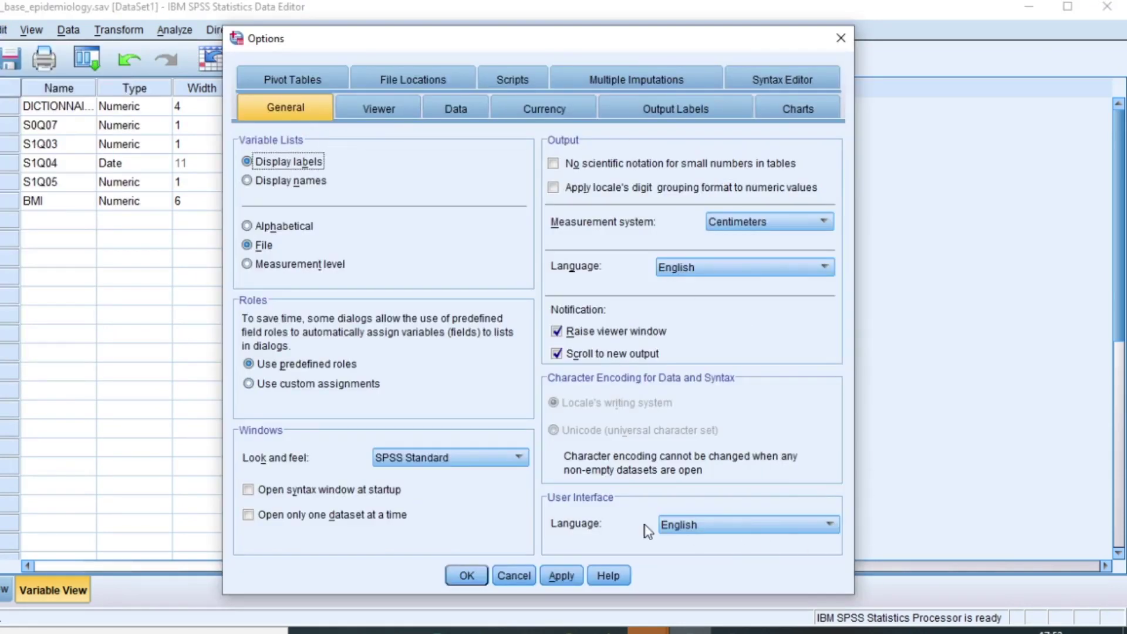
left_click(830, 524)
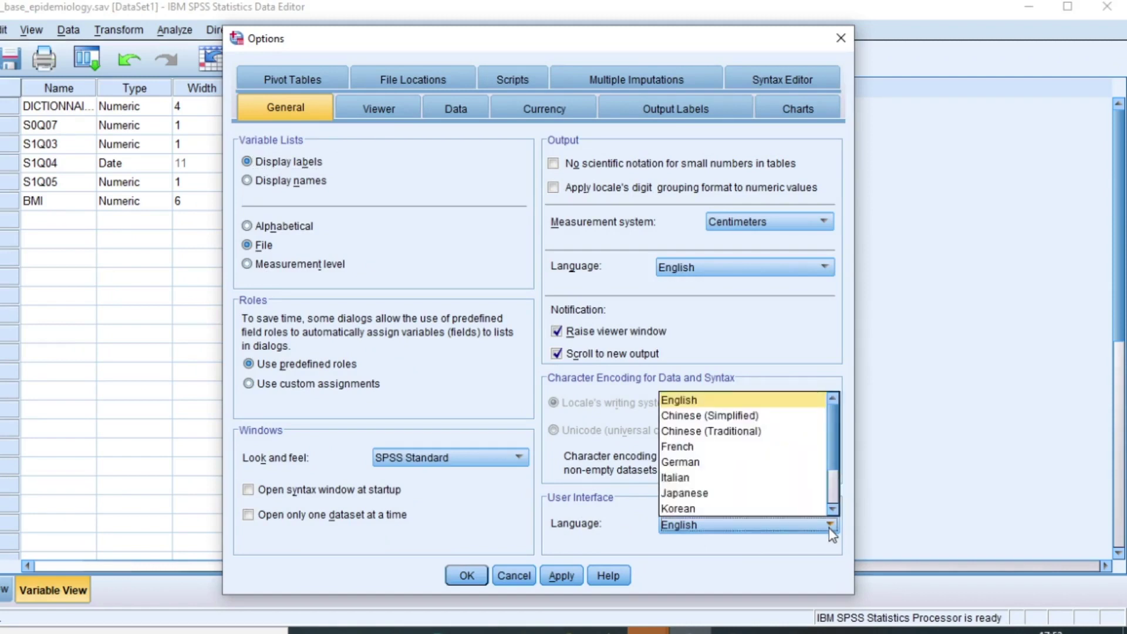
left_click(683, 447)
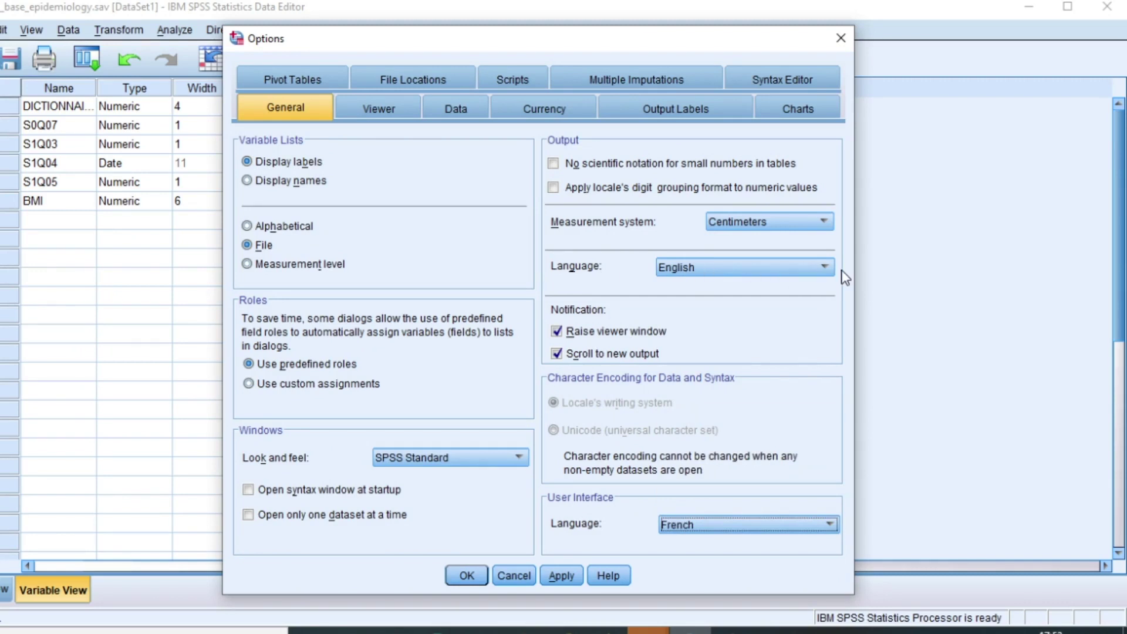
Set the output language to French as well and apply the language changes, accepting the notices
left_click(824, 267)
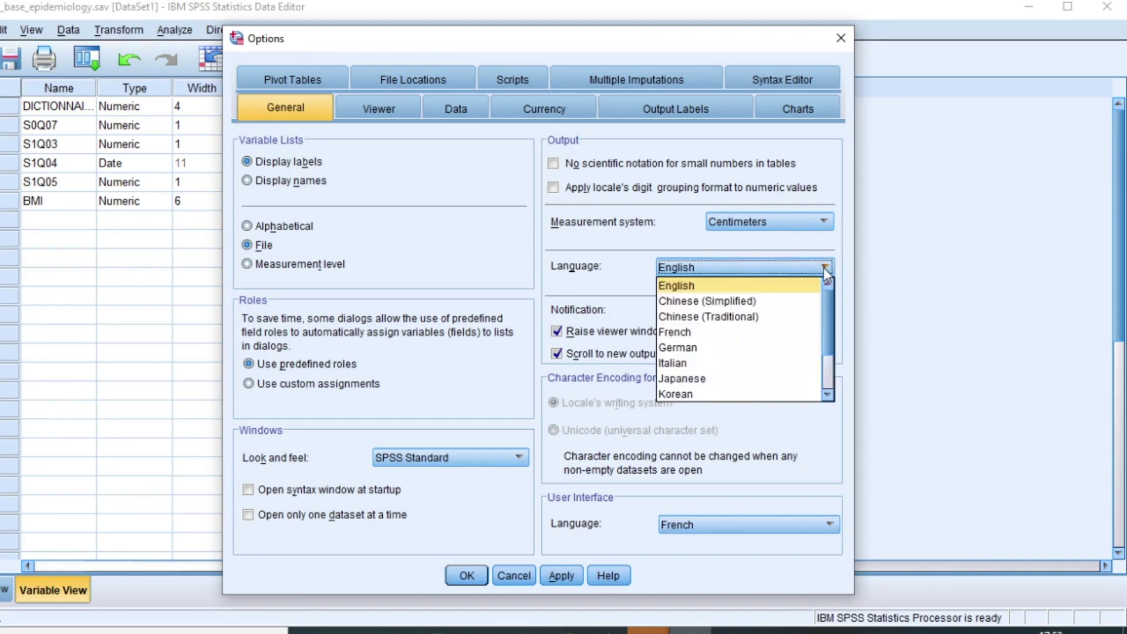
left_click(686, 333)
left_click(467, 578)
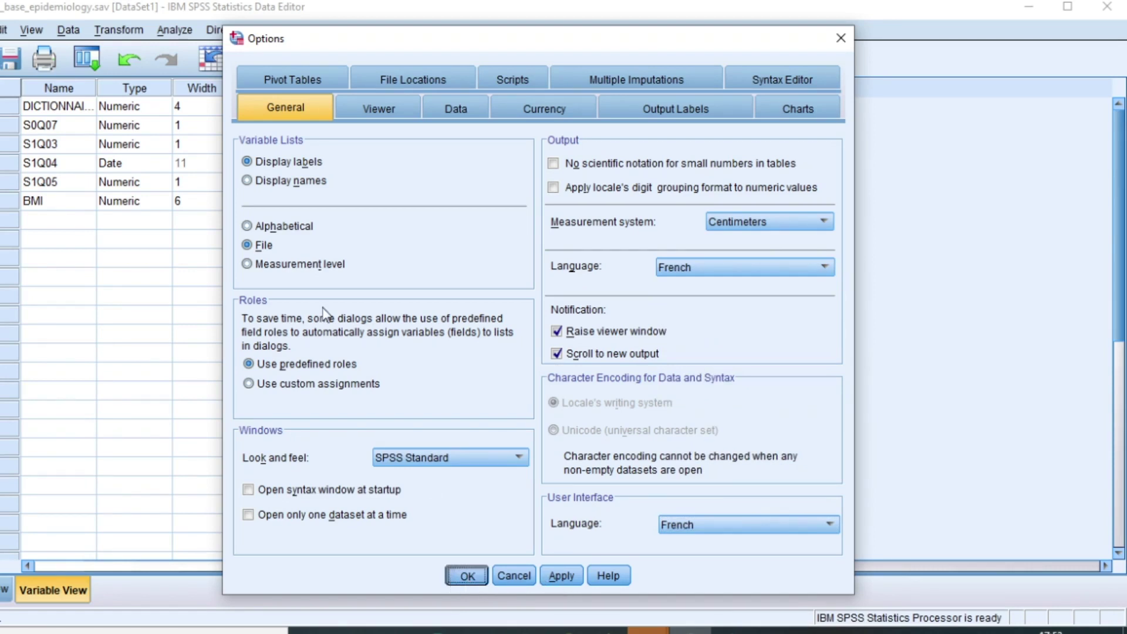
left_click(466, 576)
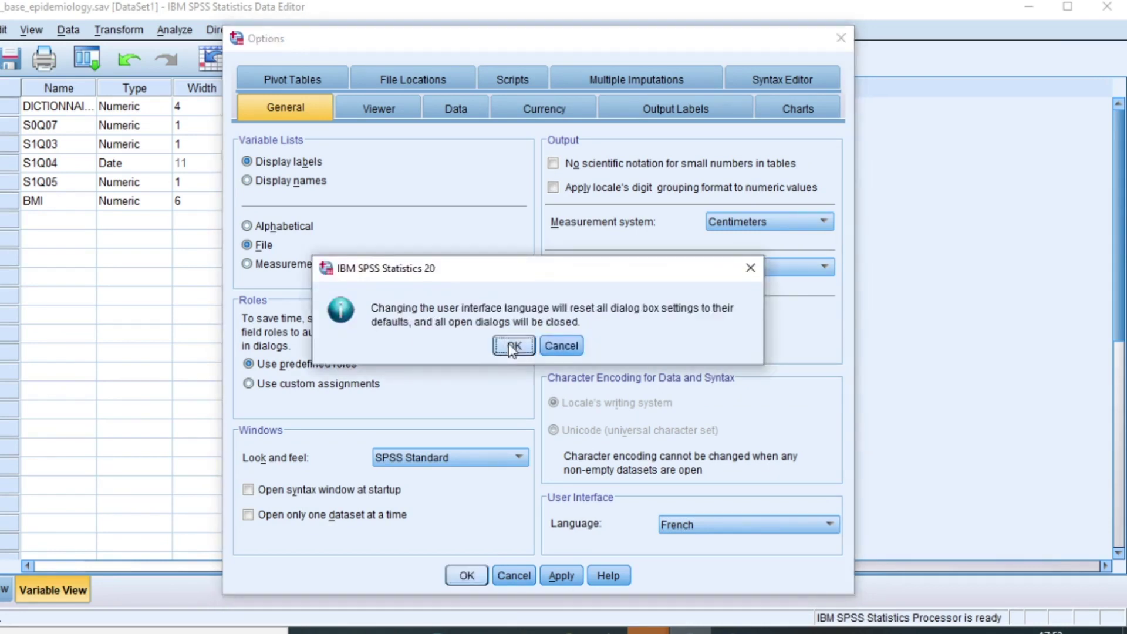
left_click(510, 346)
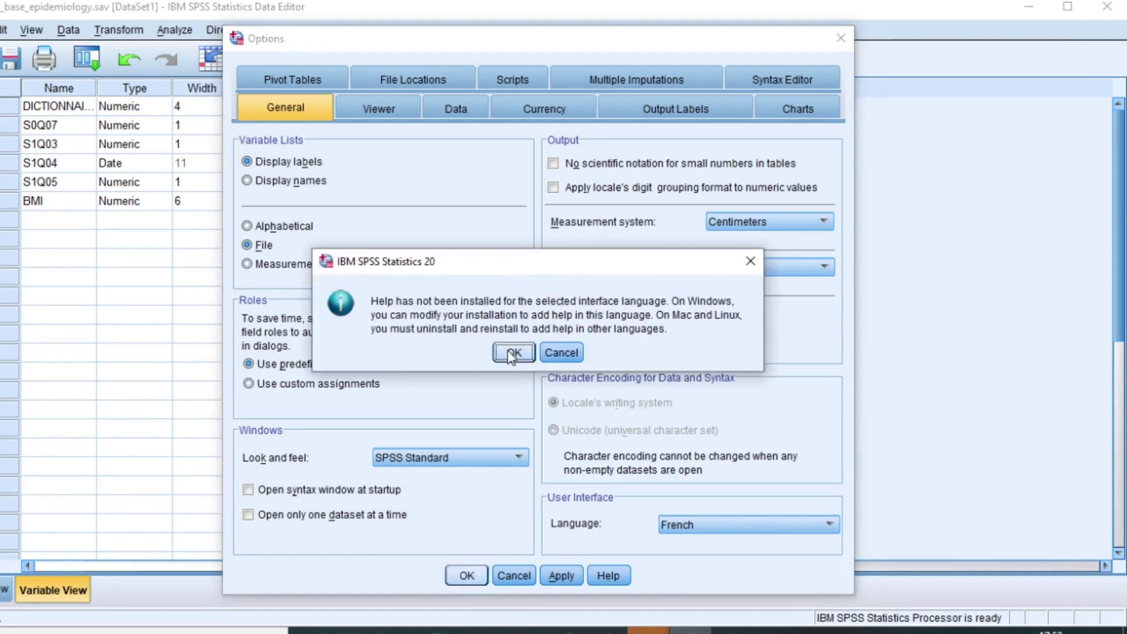
left_click(512, 353)
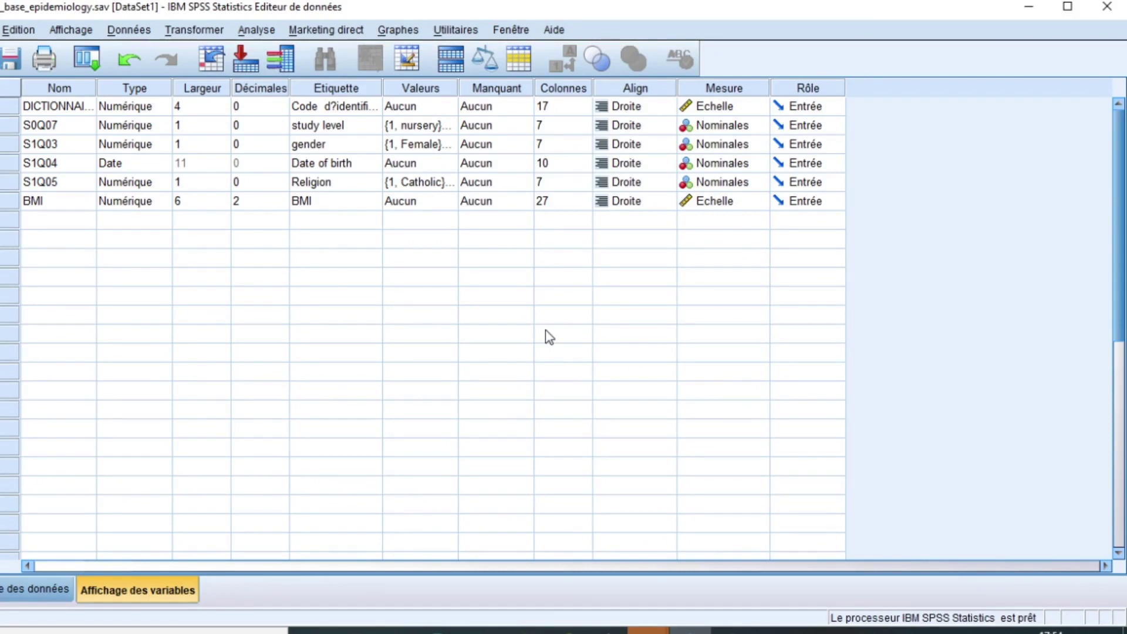
Set up a variable computation with target variable stades_obesite and the numeric expression 1
key("alt+t")
type("csta")
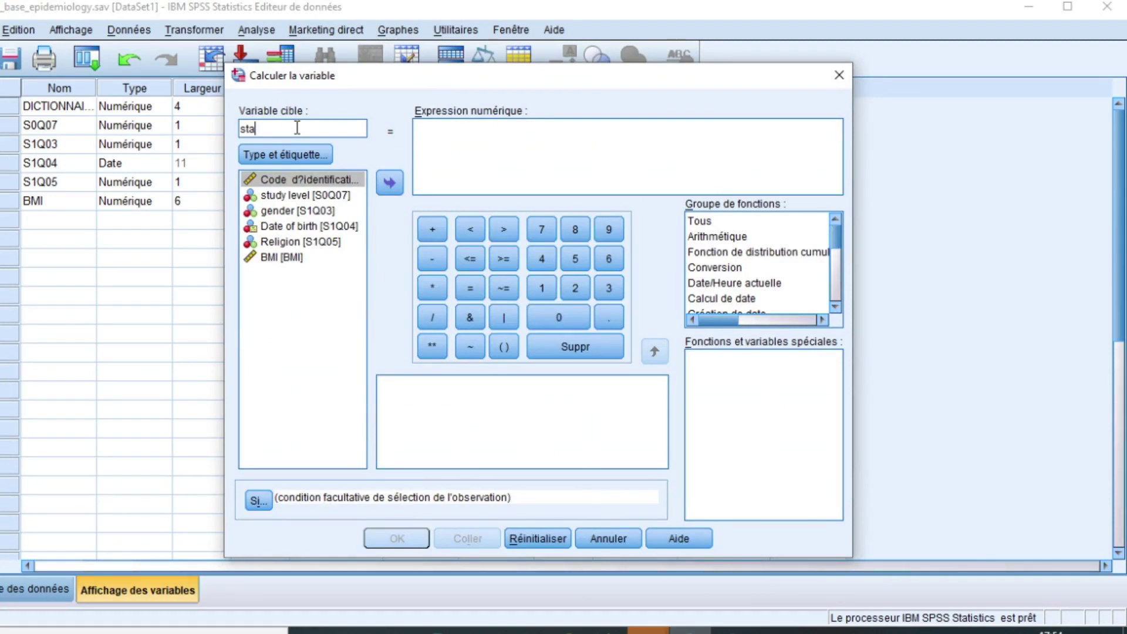
type("des_obesite")
left_click(456, 131)
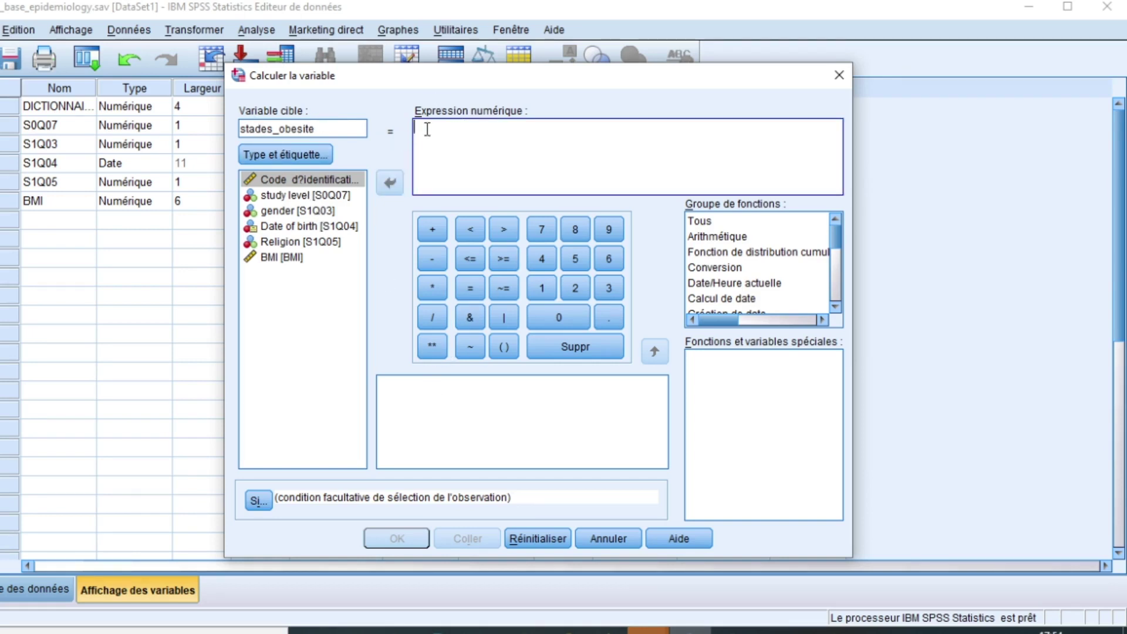
type("1")
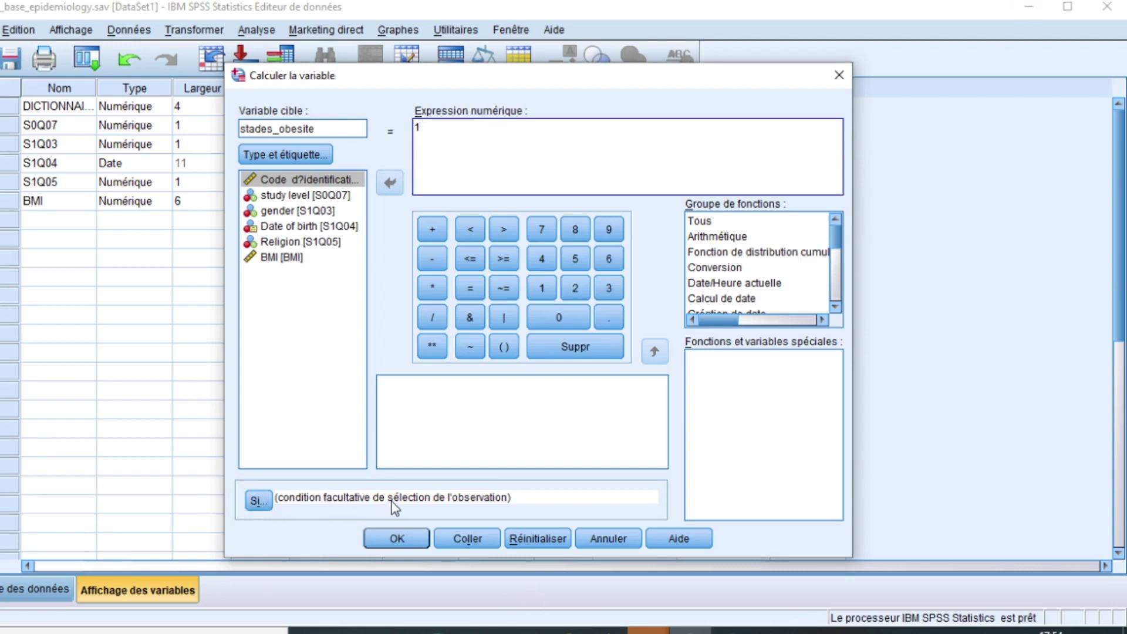
Restrict the computation to cases where BMI < 18.5 and run it
left_click(259, 501)
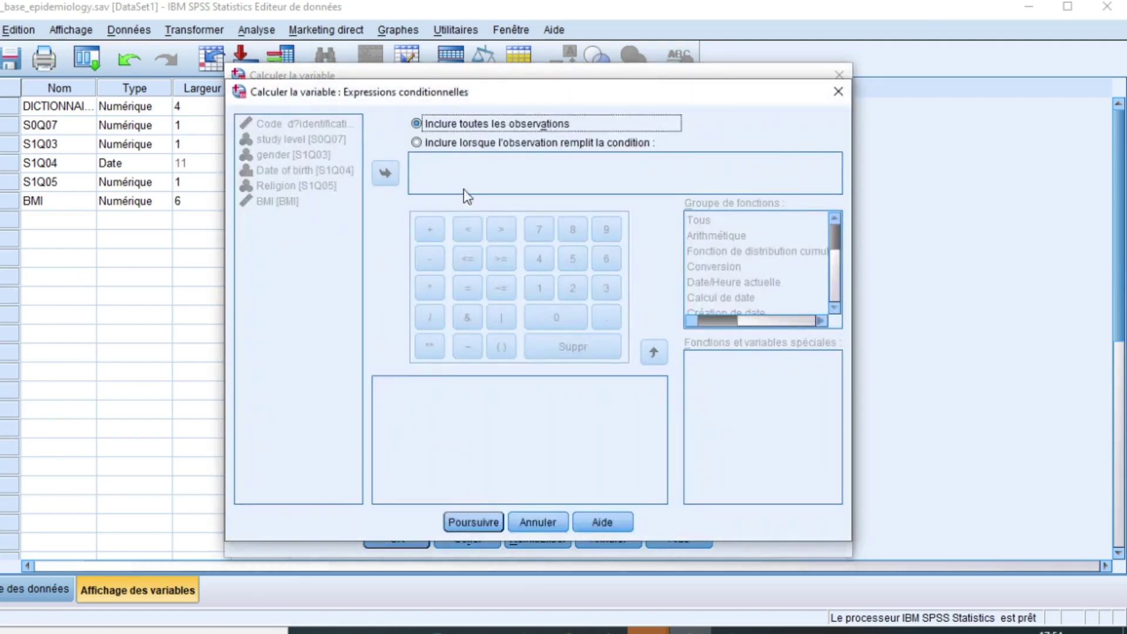
left_click(444, 144)
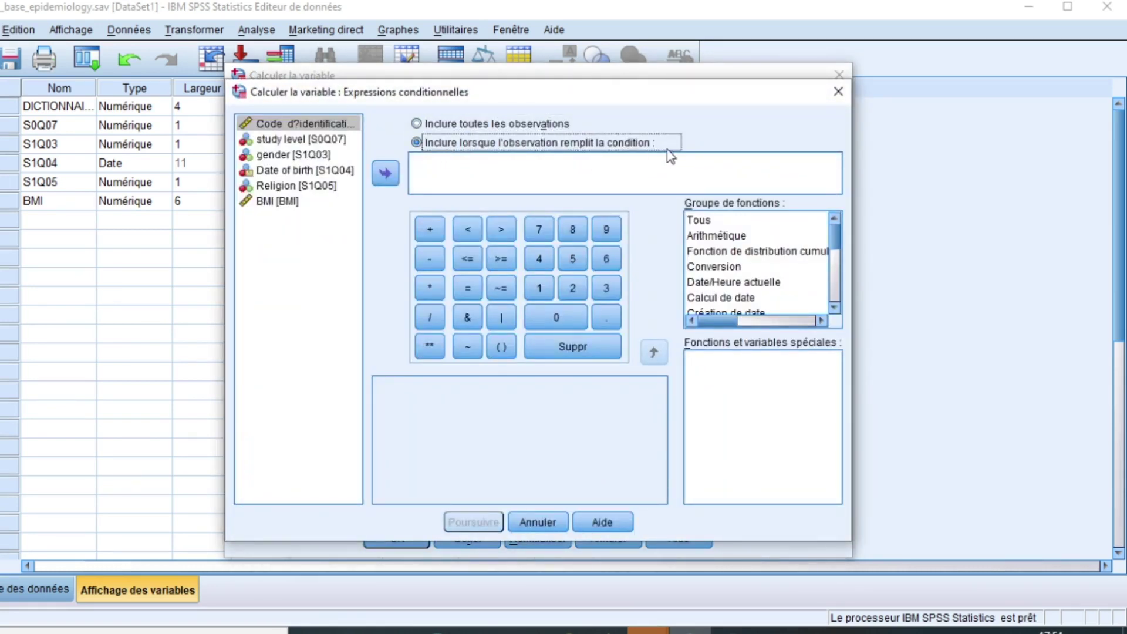
left_click(276, 203)
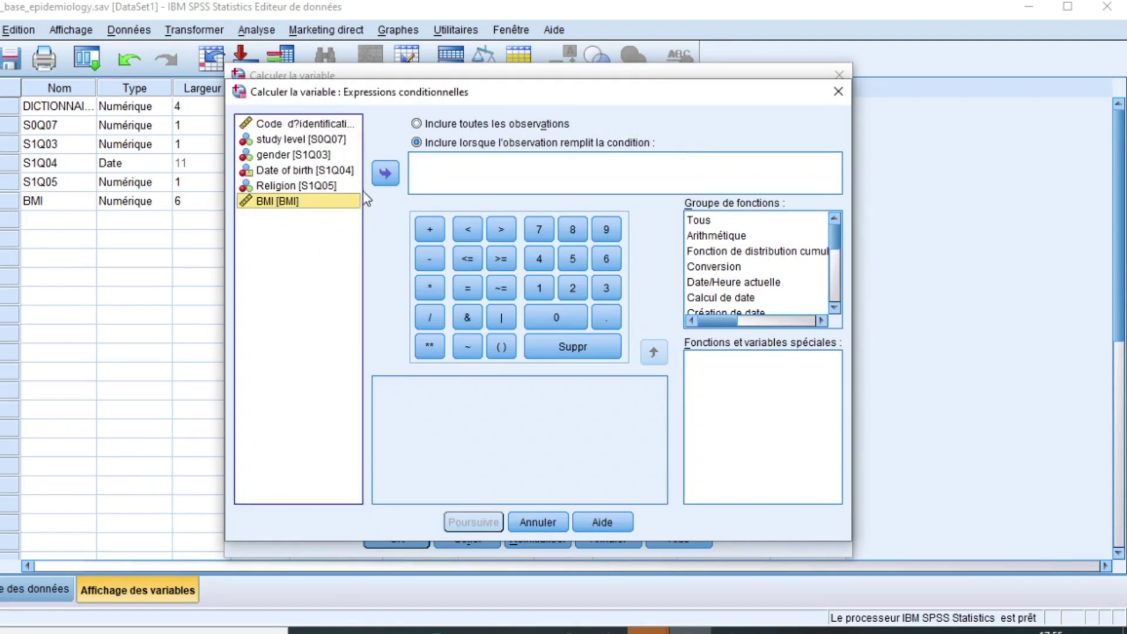
left_click(385, 173)
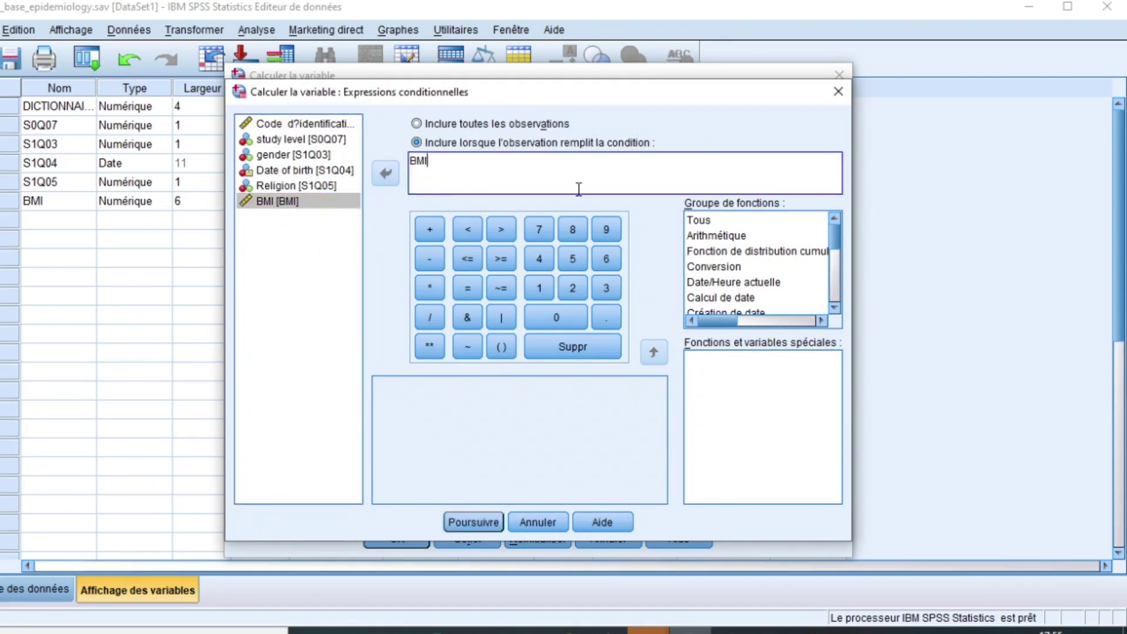
left_click(466, 231)
type("18.5")
left_click(474, 522)
left_click(399, 536)
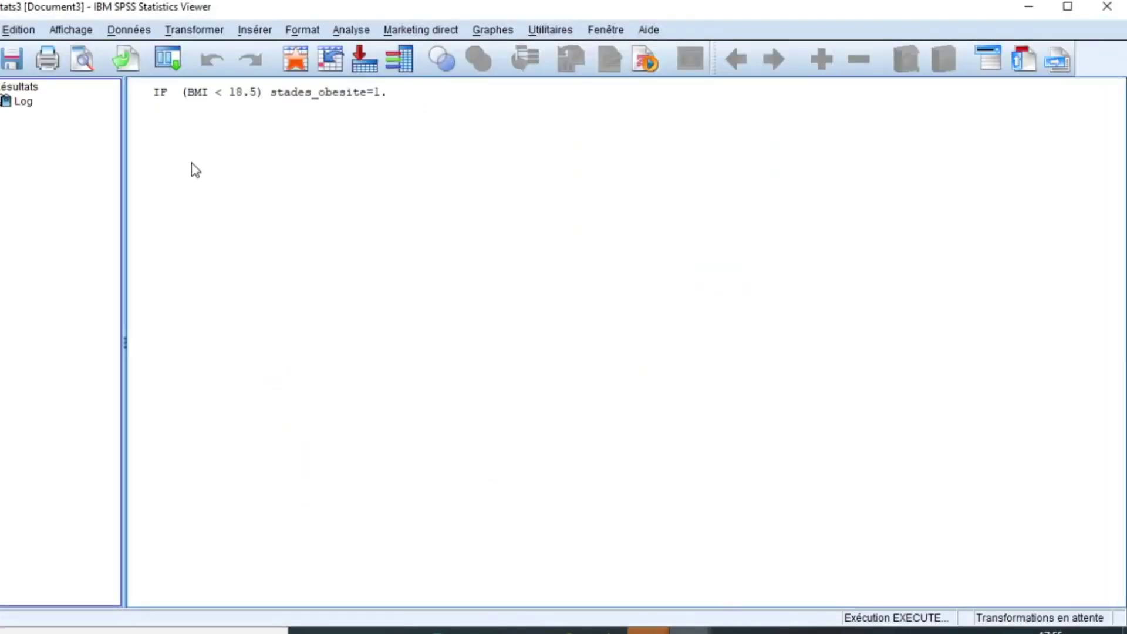
Return to the data editor and set up another computation of stades_obesite with the numeric expression 2
left_click(689, 631)
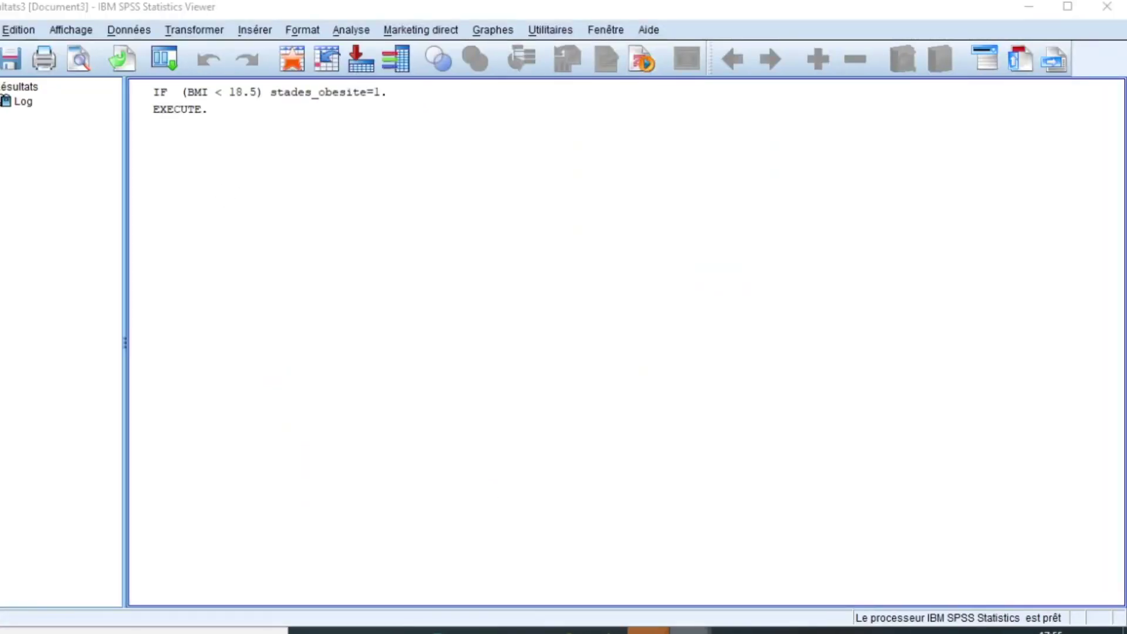
left_click(611, 580)
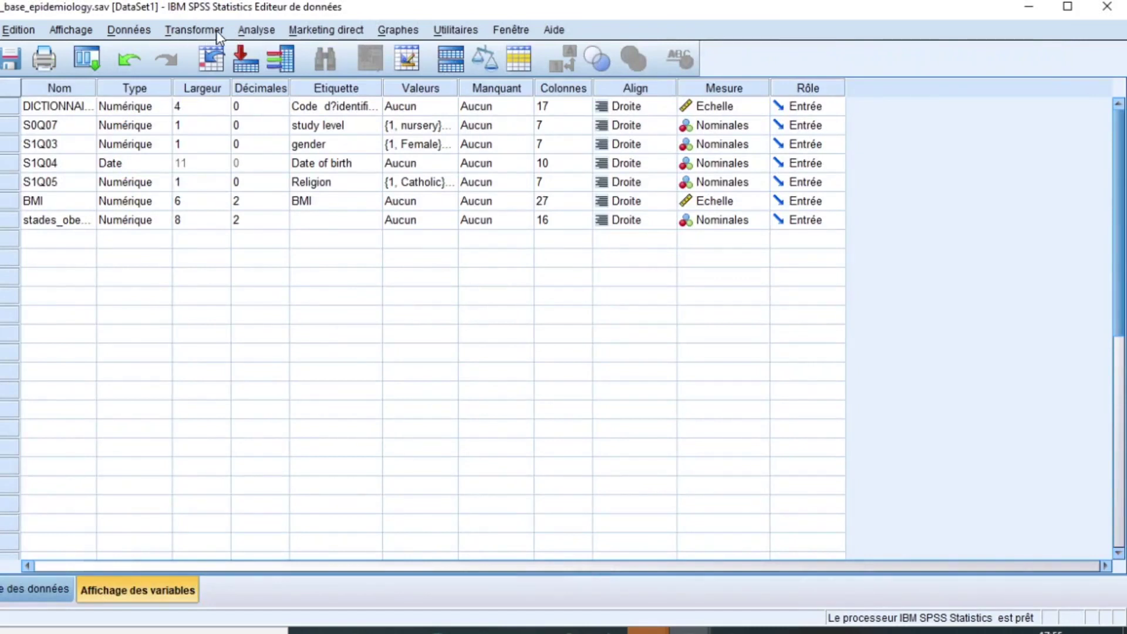
left_click(196, 30)
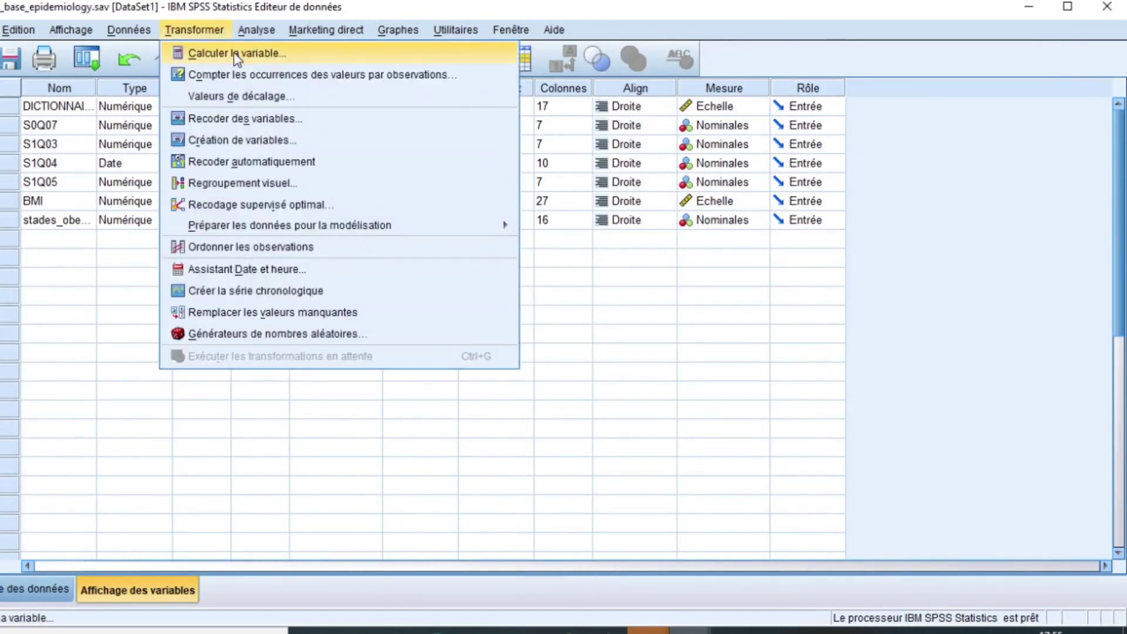
left_click(255, 52)
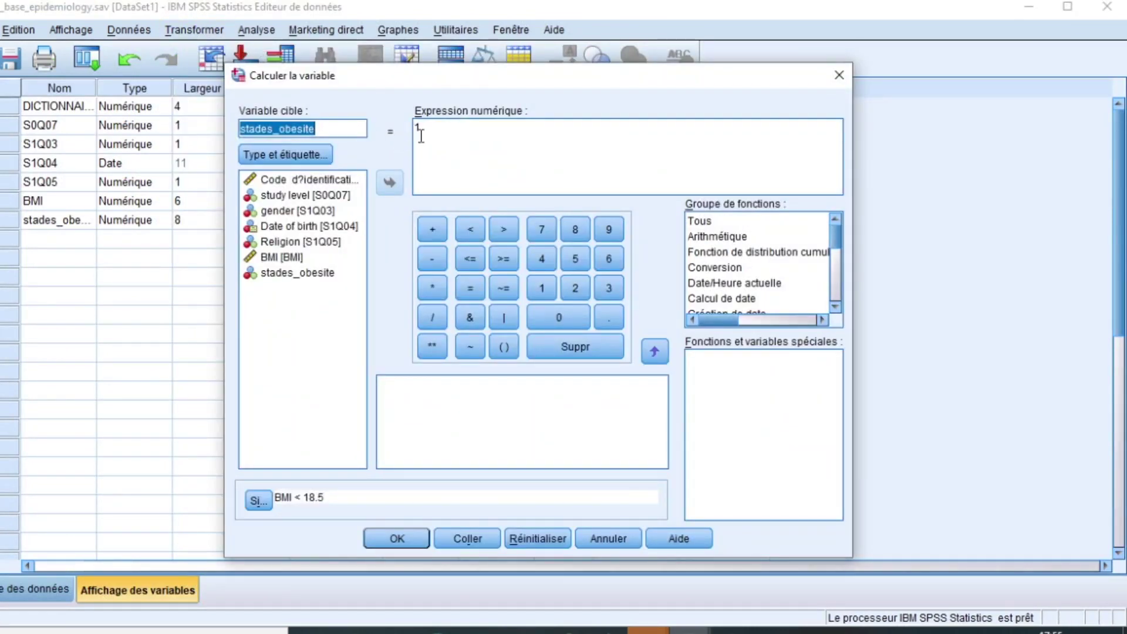
left_click(510, 125)
key("BackSpace")
type("2")
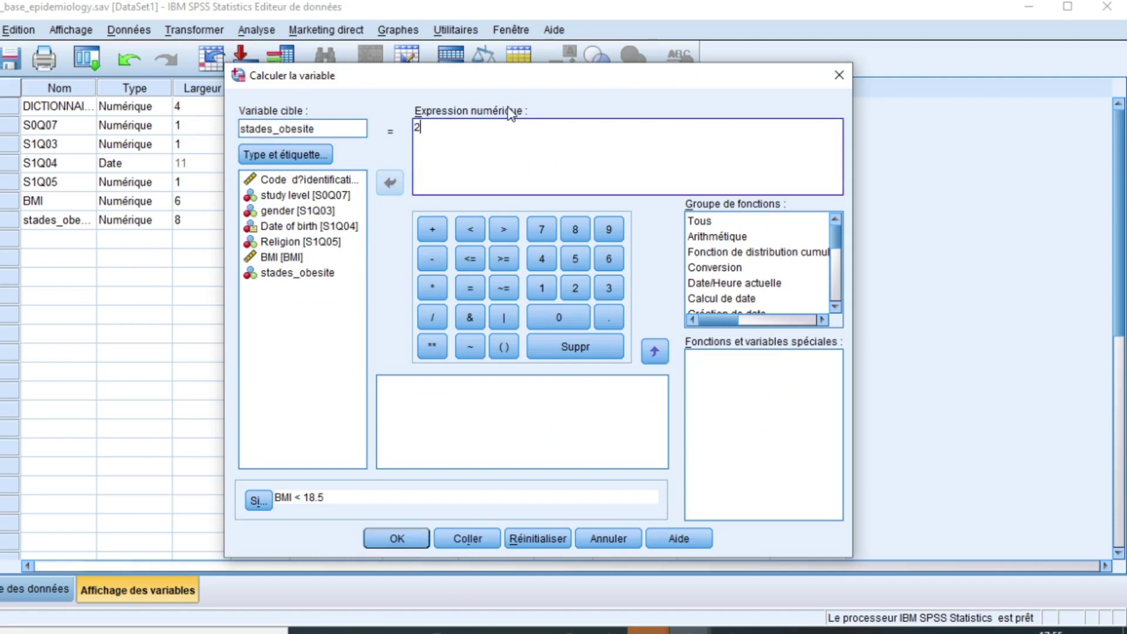
Change the case condition to BMI >= 18.5 and BMI < 25, and run the computation on the existing variable
left_click(266, 503)
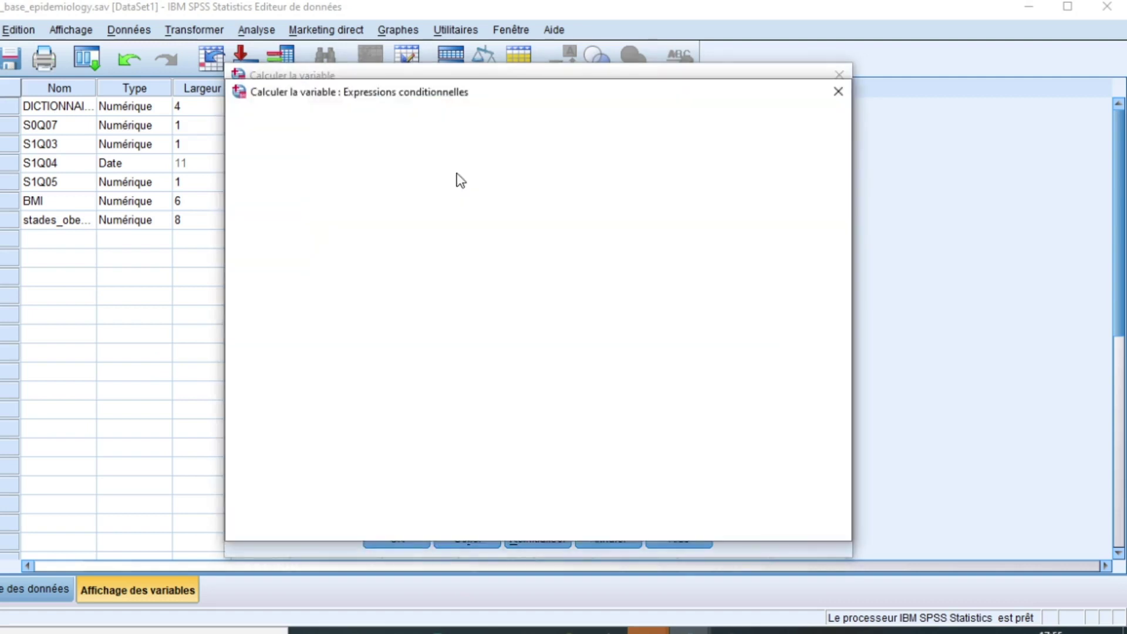
left_click(440, 166)
double_click(438, 169)
double_click(433, 162)
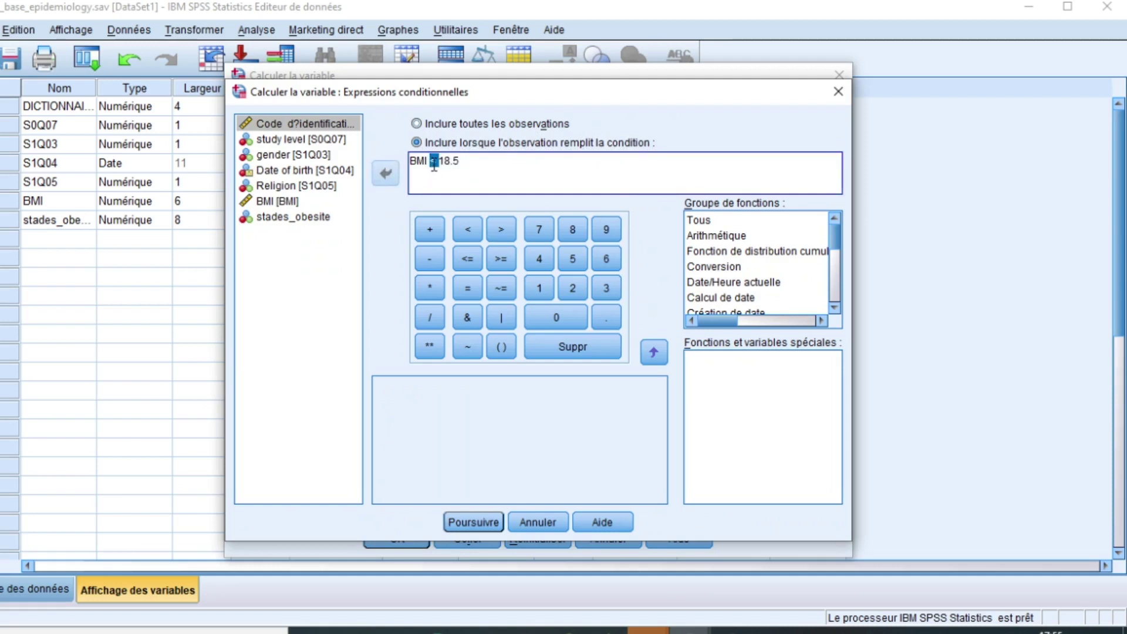
left_click(502, 258)
left_click(274, 202)
left_click(376, 181)
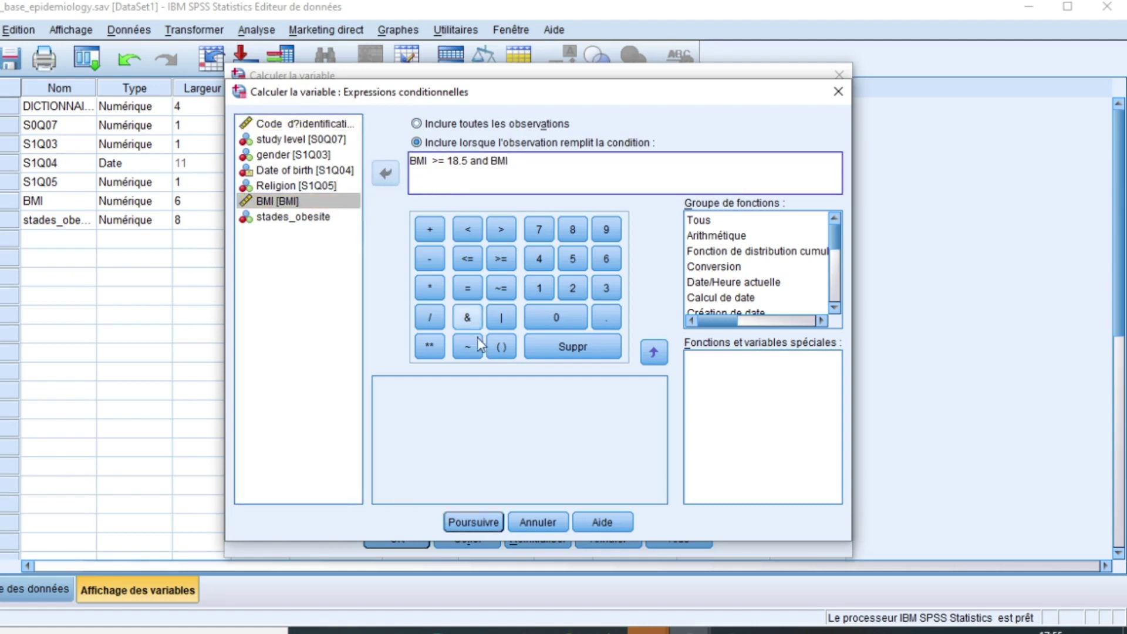
left_click(481, 230)
type("25")
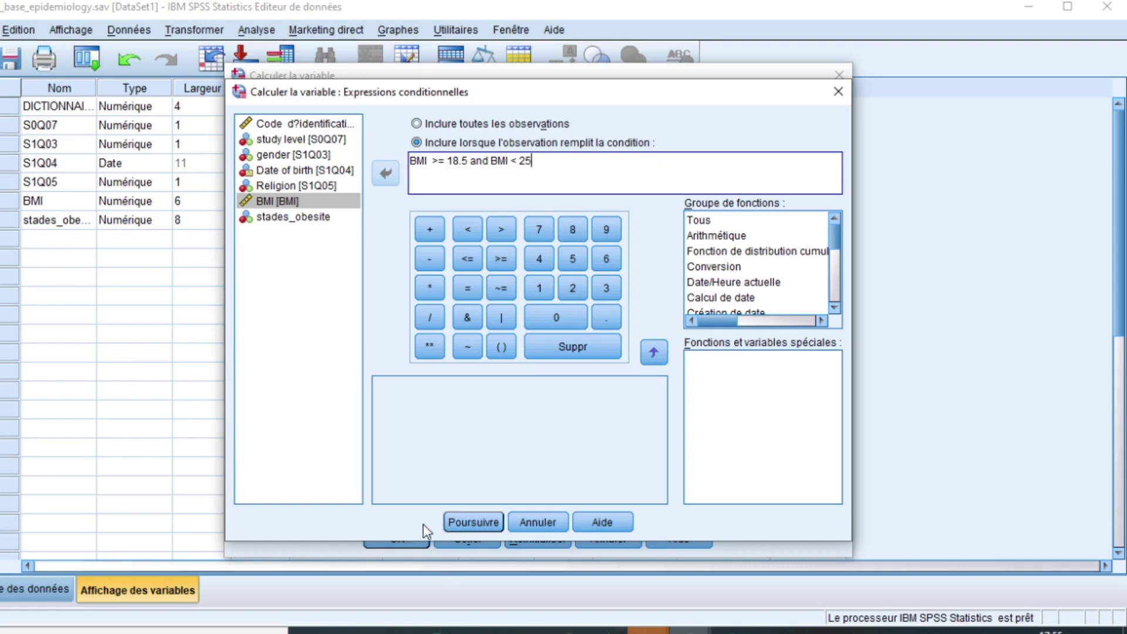
left_click(465, 520)
left_click(401, 537)
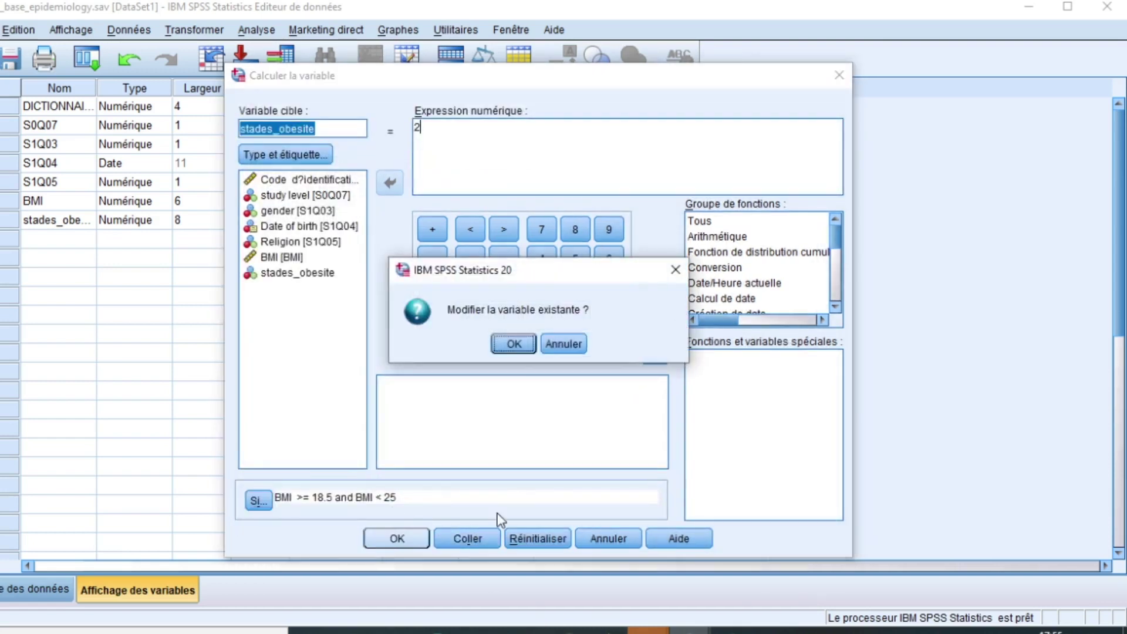
left_click(507, 346)
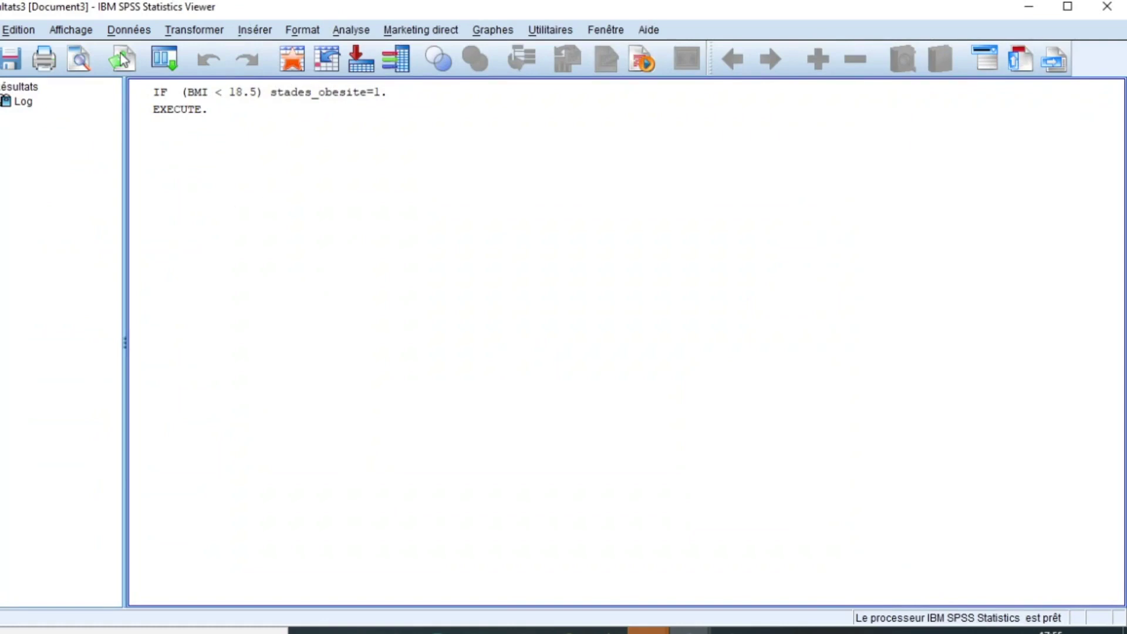
Set up another computation of stades_obesite with the numeric expression 3
left_click(198, 33)
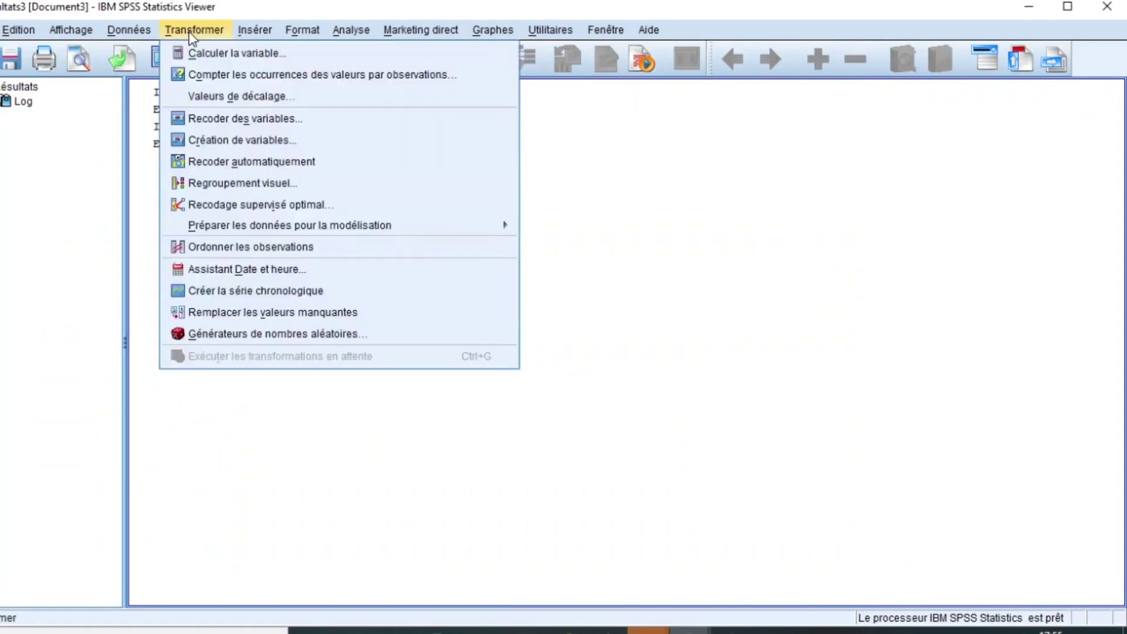
left_click(242, 59)
left_click(446, 138)
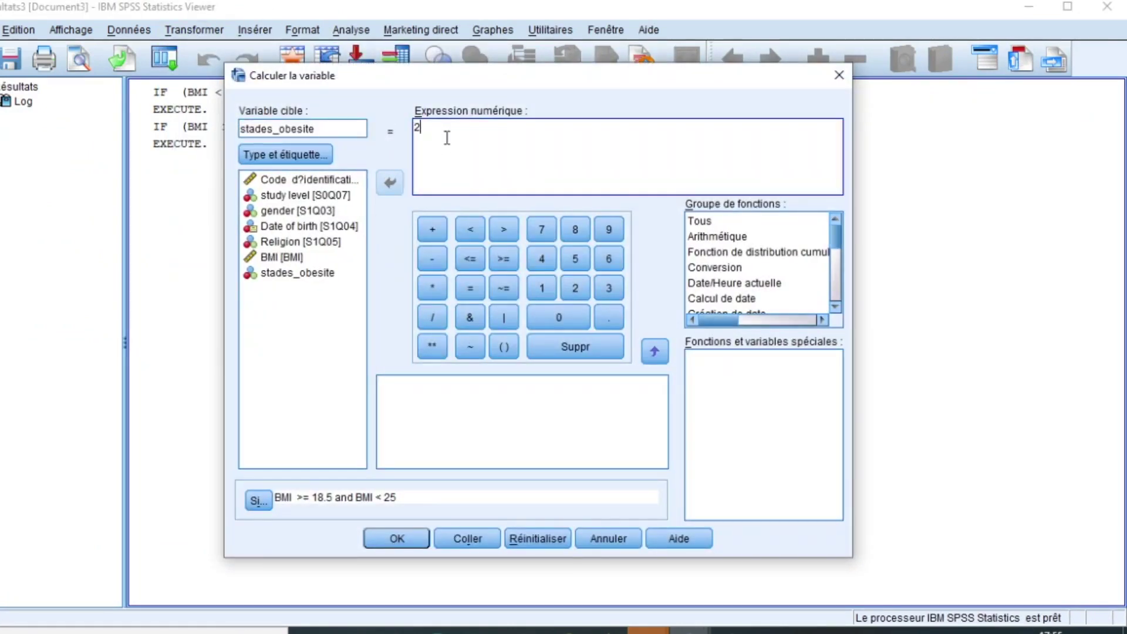
key("BackSpace")
type("3")
Change the case condition to BMI >= 25 and run the computation on the existing variable
left_click(258, 500)
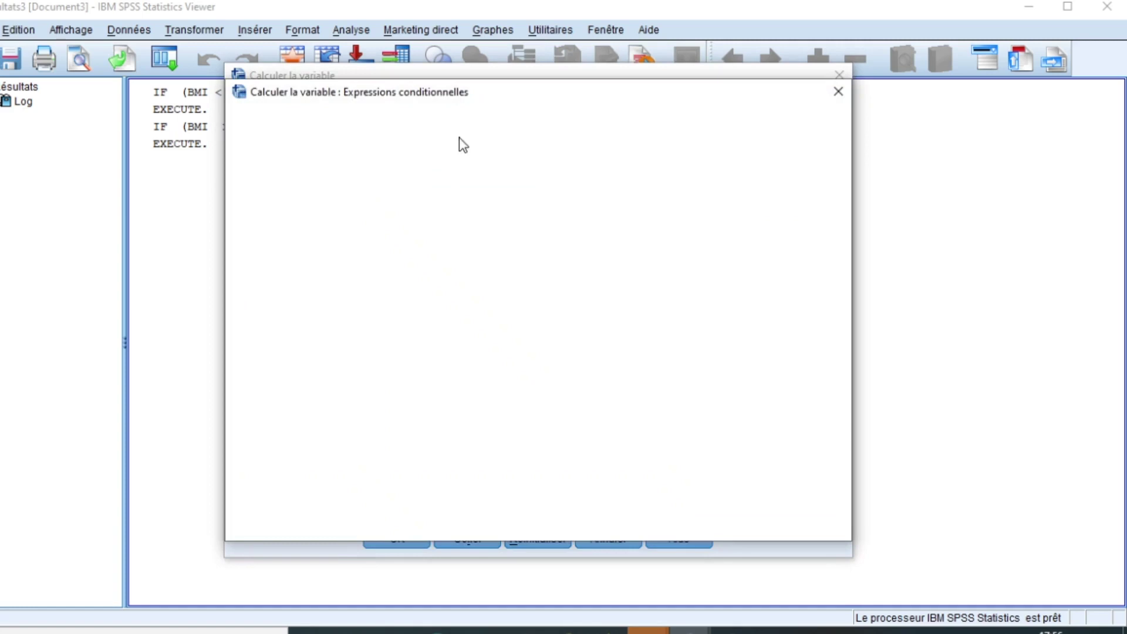
left_click_drag(519, 161, 444, 167)
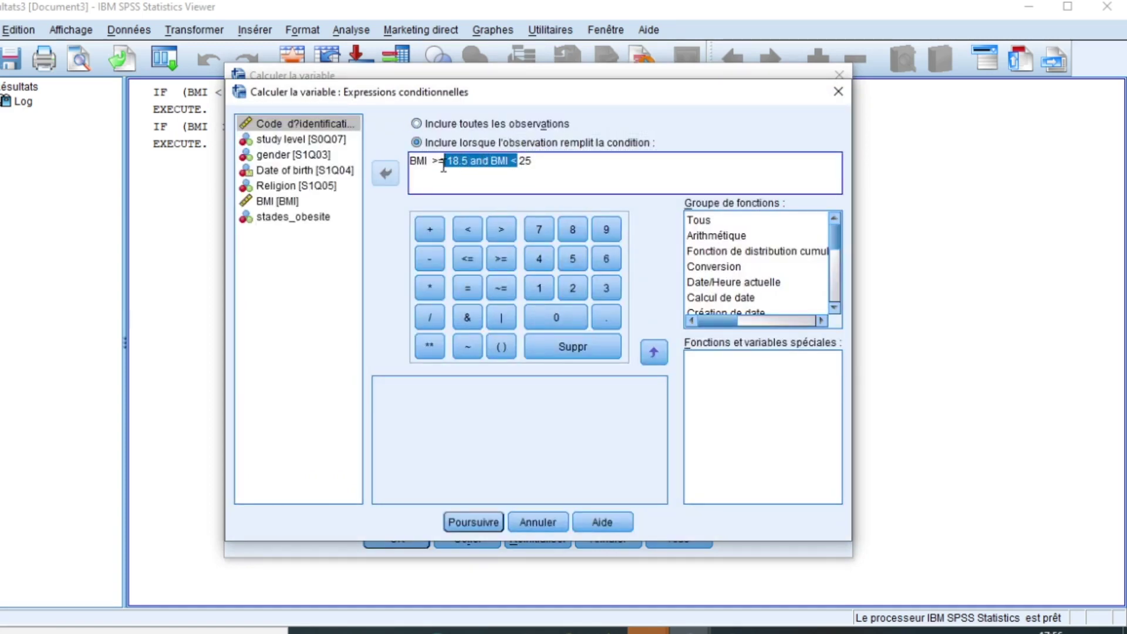
key("BackSpace")
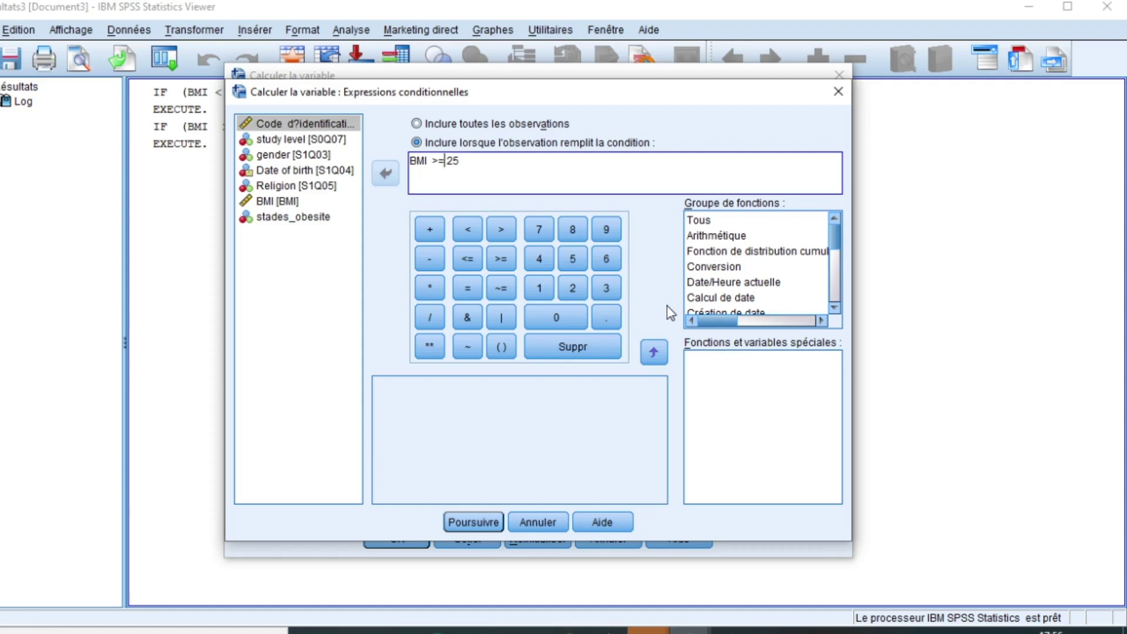
left_click(470, 522)
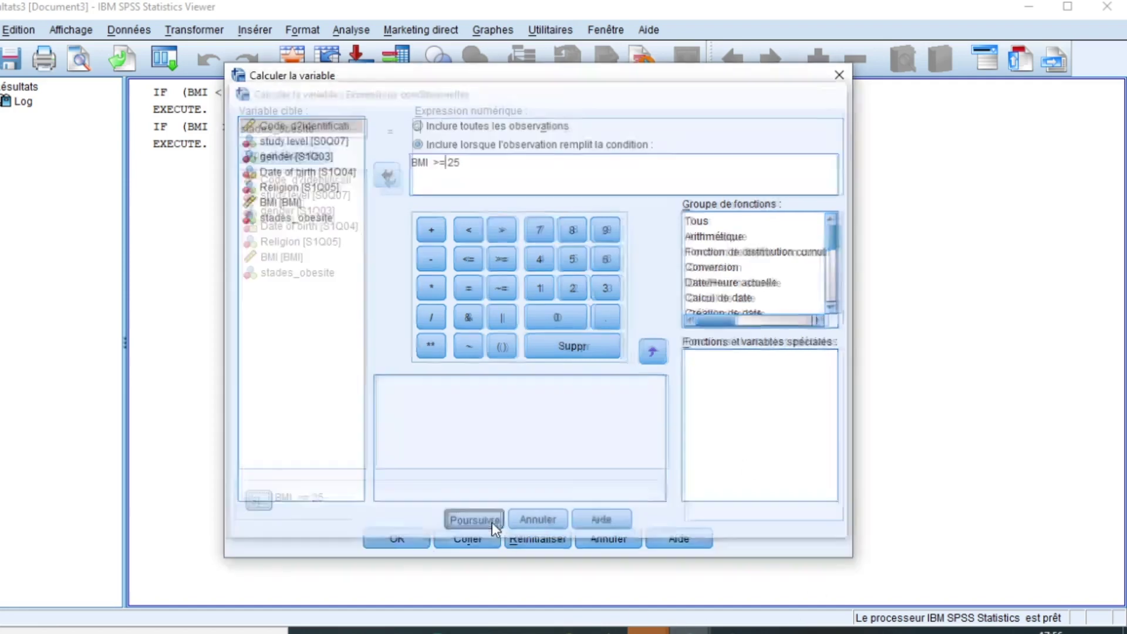
left_click(402, 542)
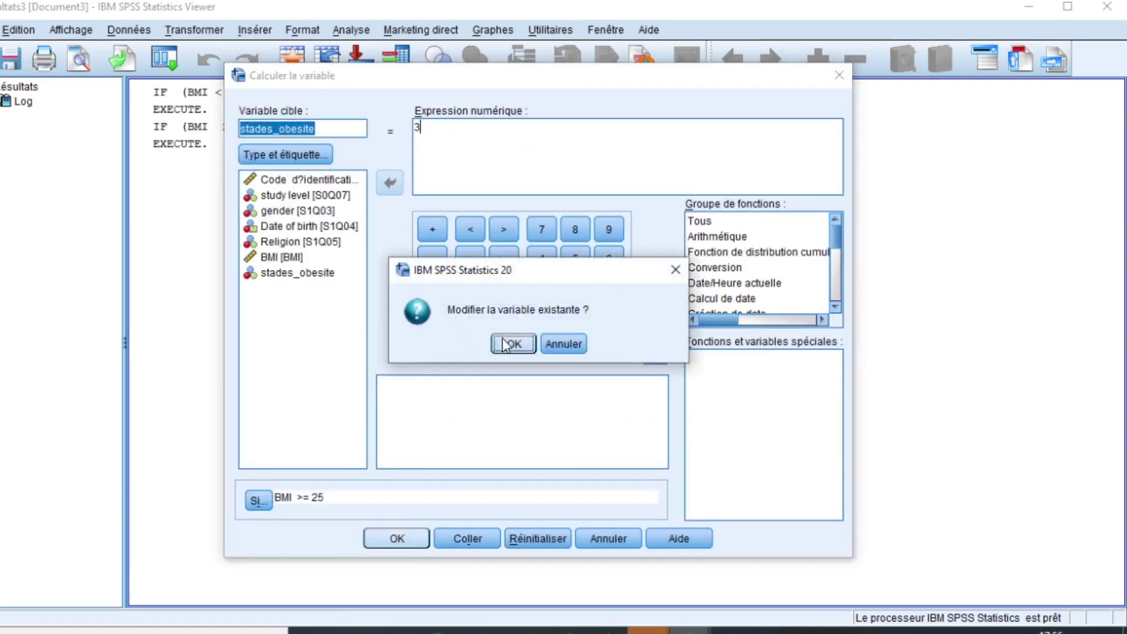
left_click(509, 344)
Return to the data editor and copy the variable name stades_obesite into that variable's label
mouse_move(690, 631)
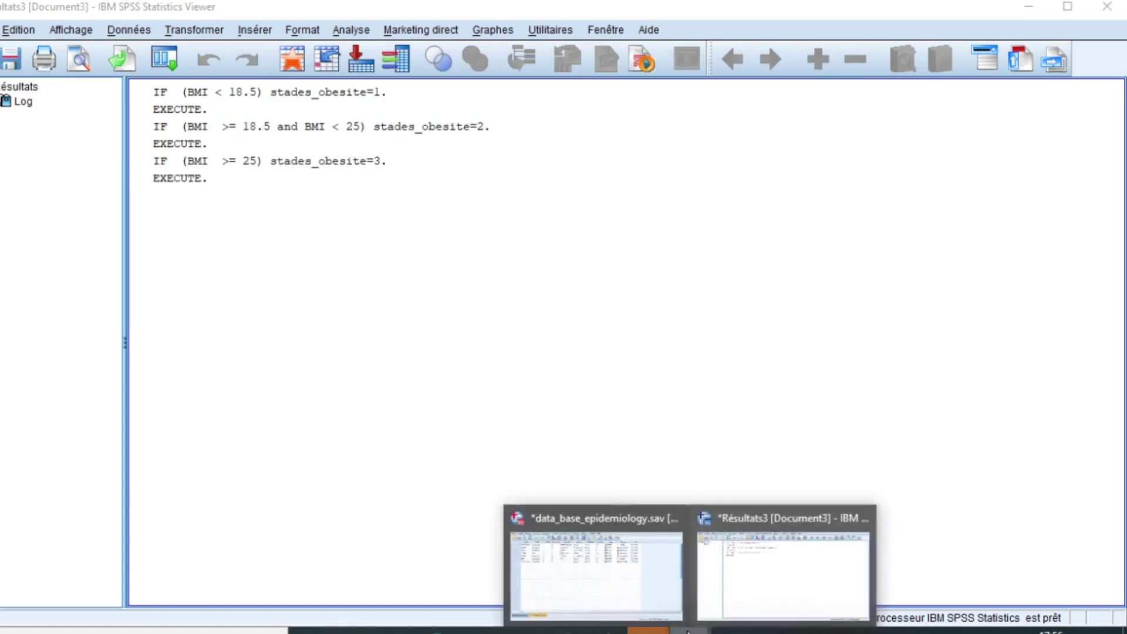
left_click(633, 570)
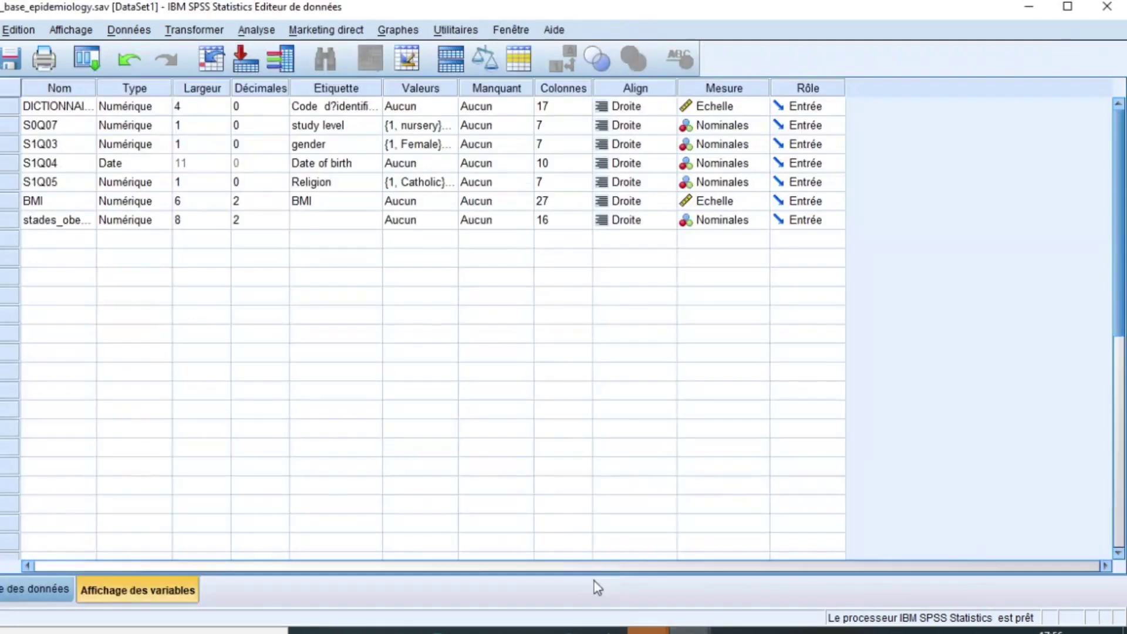
left_click(59, 226)
right_click(59, 226)
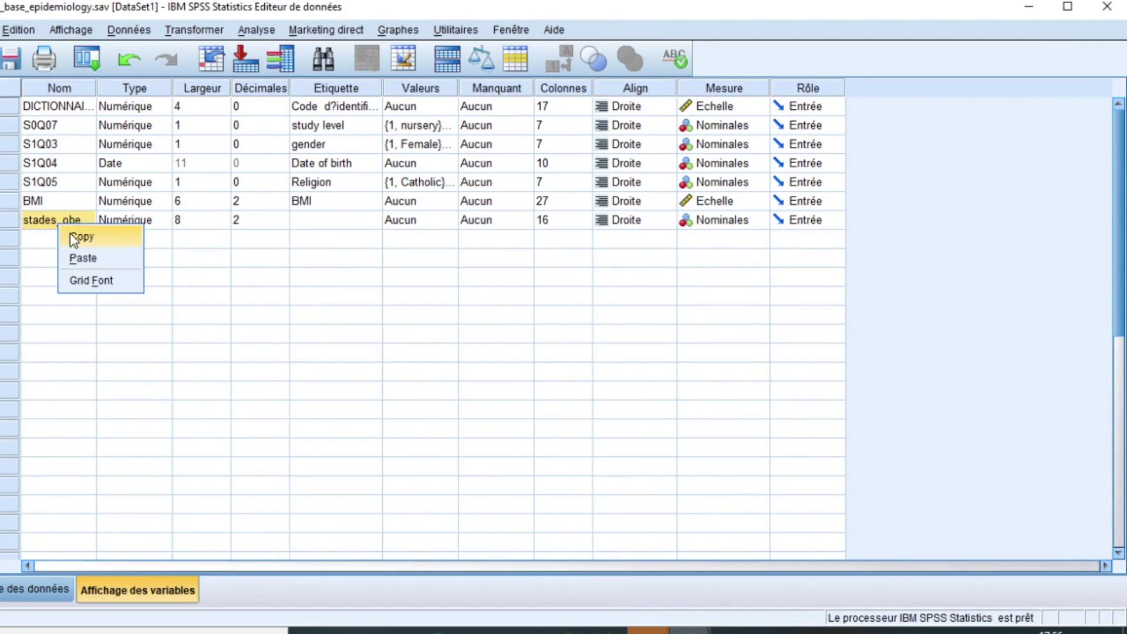
left_click(81, 240)
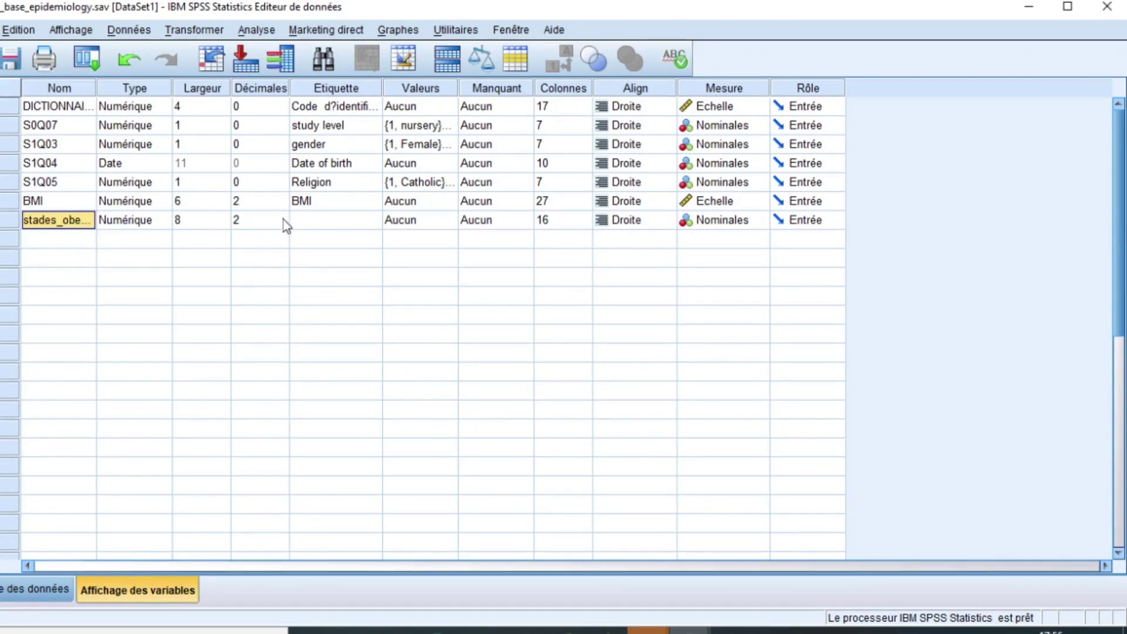
left_click(318, 222)
right_click(317, 219)
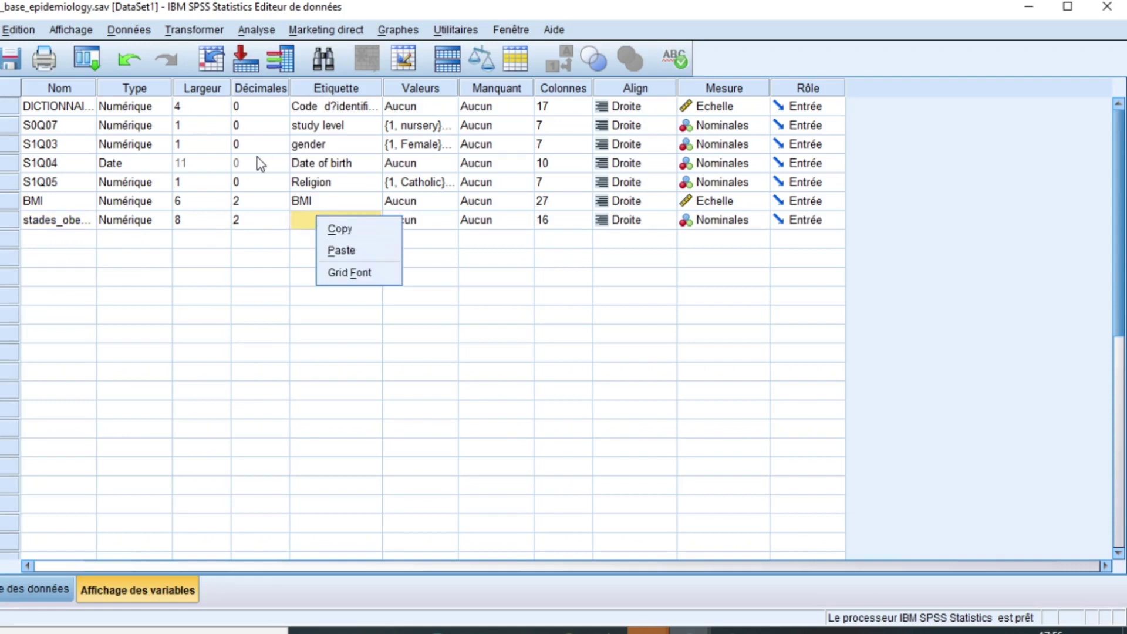
left_click(356, 250)
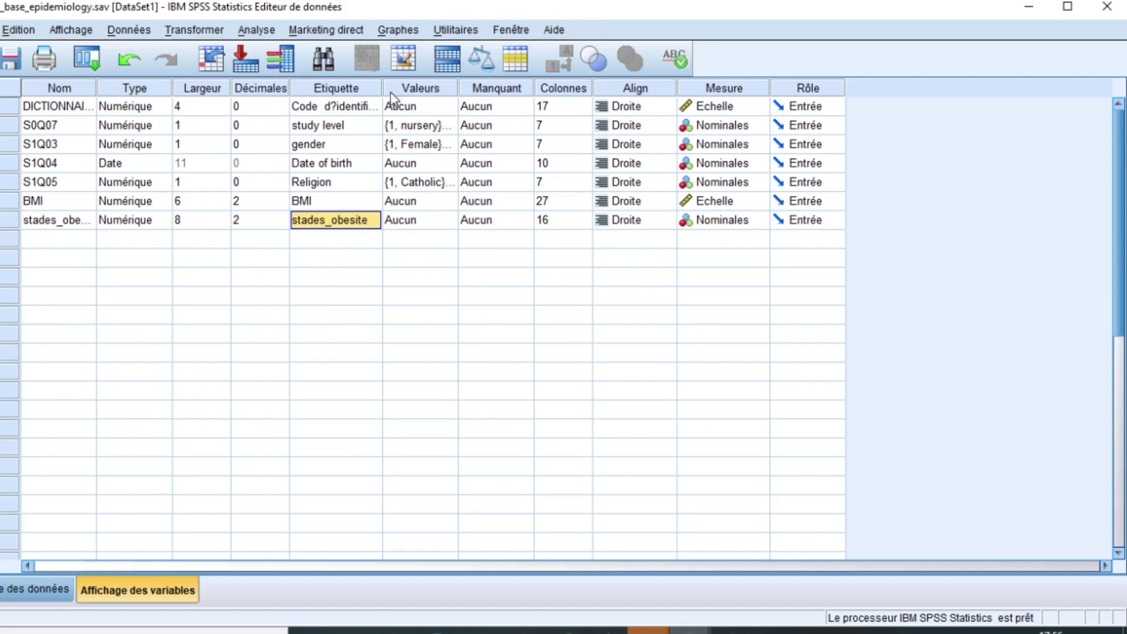
Add a value label to stades_obesite assigning "en sous poids" to value 1
left_click(447, 226)
left_click(447, 227)
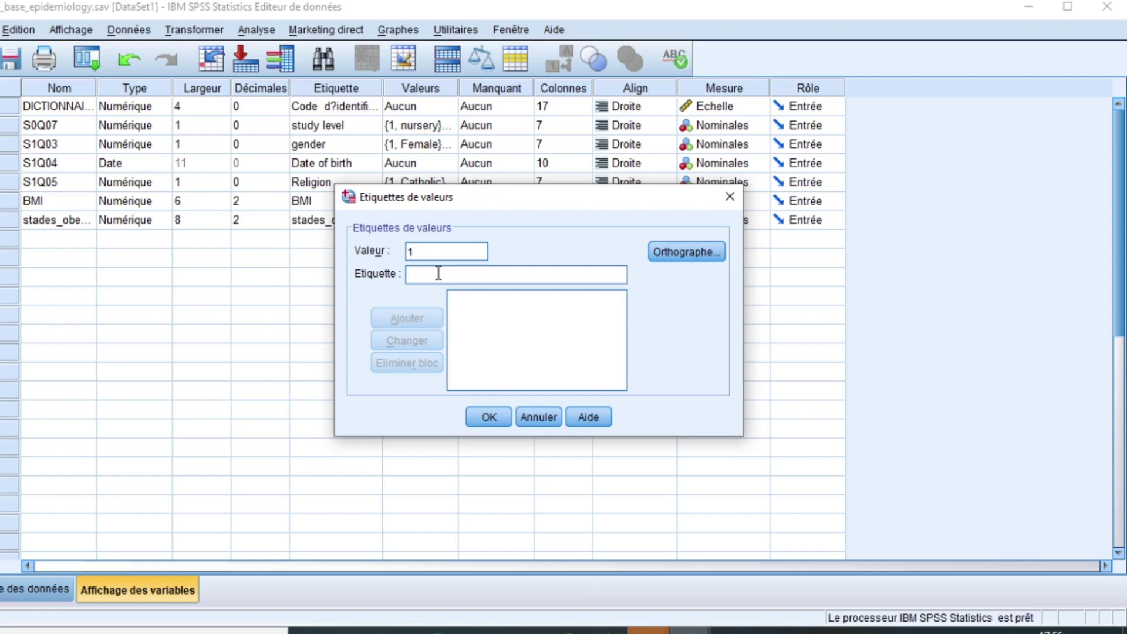
type("en sous poids")
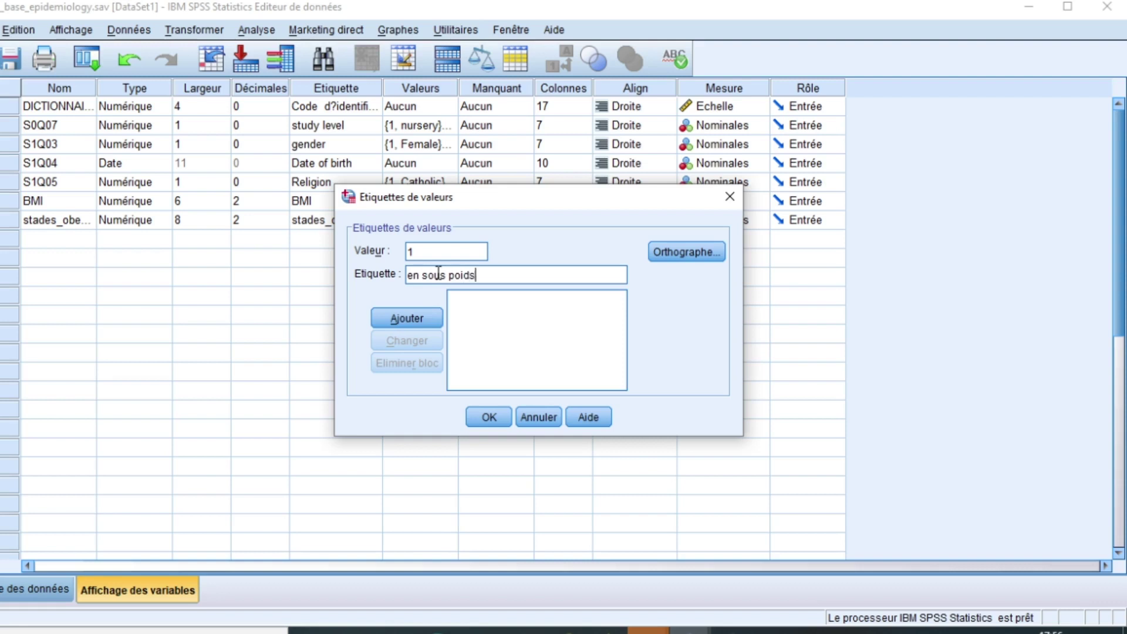
left_click(406, 318)
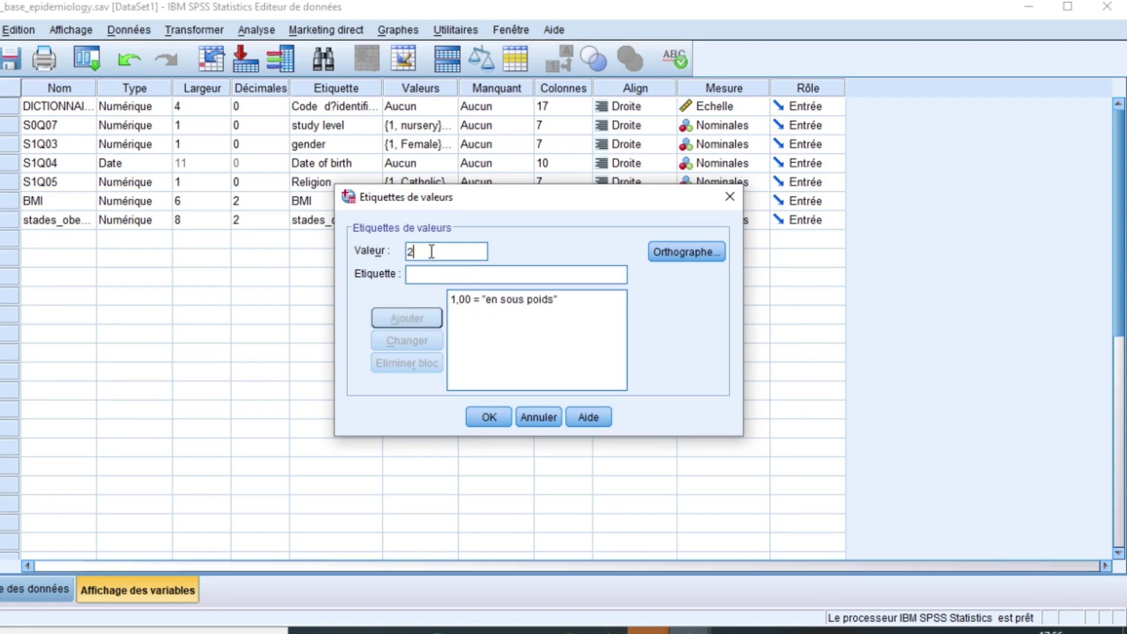
Add the value labels 2 = "normal" and 3 = "surpoid" to stades_obesite and apply the labels
left_click(429, 274)
type("normal")
left_click(411, 317)
left_click(432, 250)
left_click(427, 280)
type("surpoi")
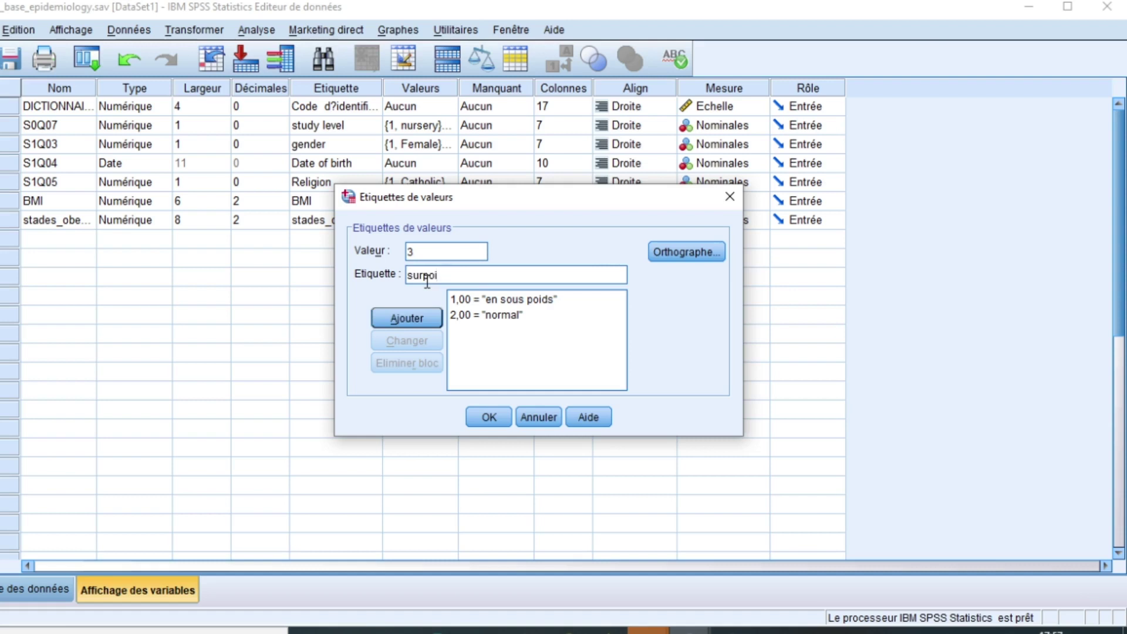
left_click(412, 324)
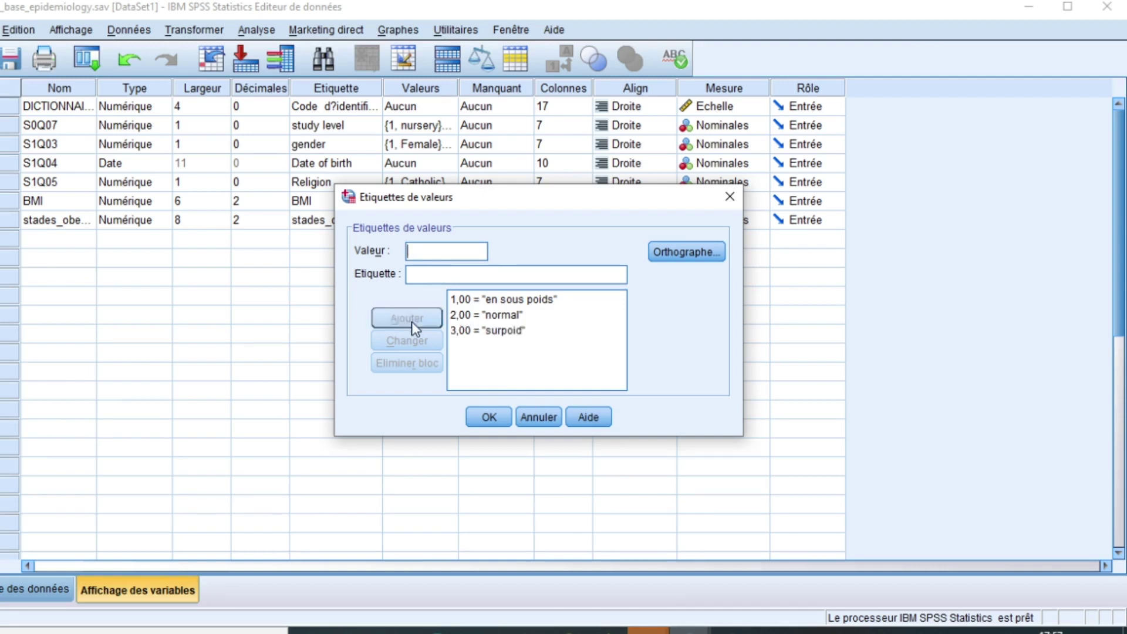
left_click(495, 417)
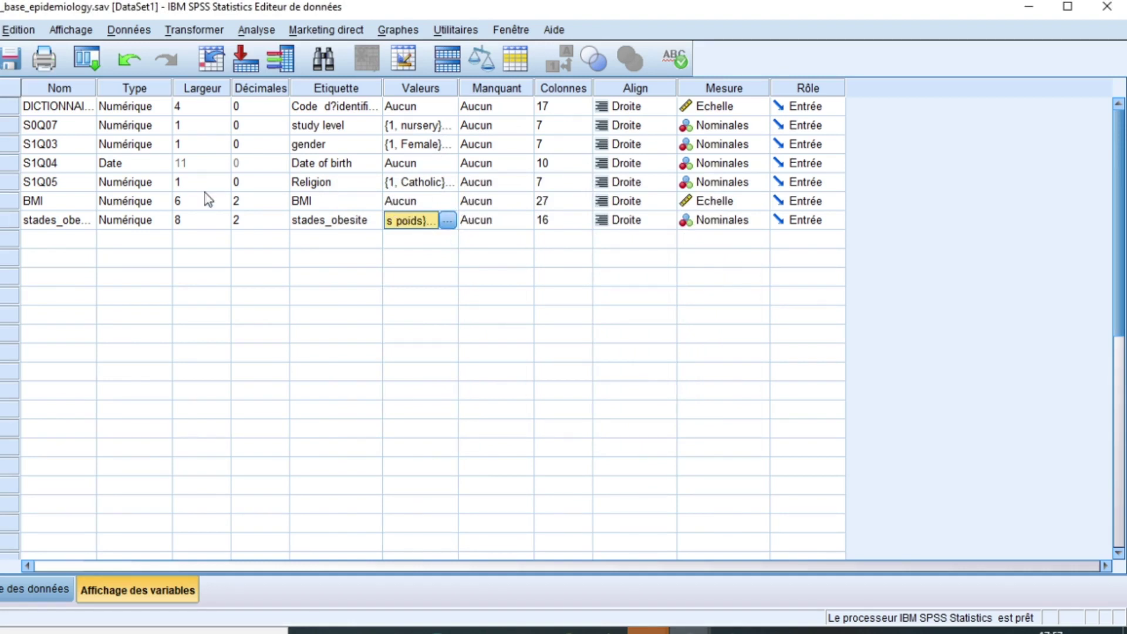
Run a frequency analysis (Effectifs) of the variable stades_obesite
left_click(257, 29)
mouse_move(324, 59)
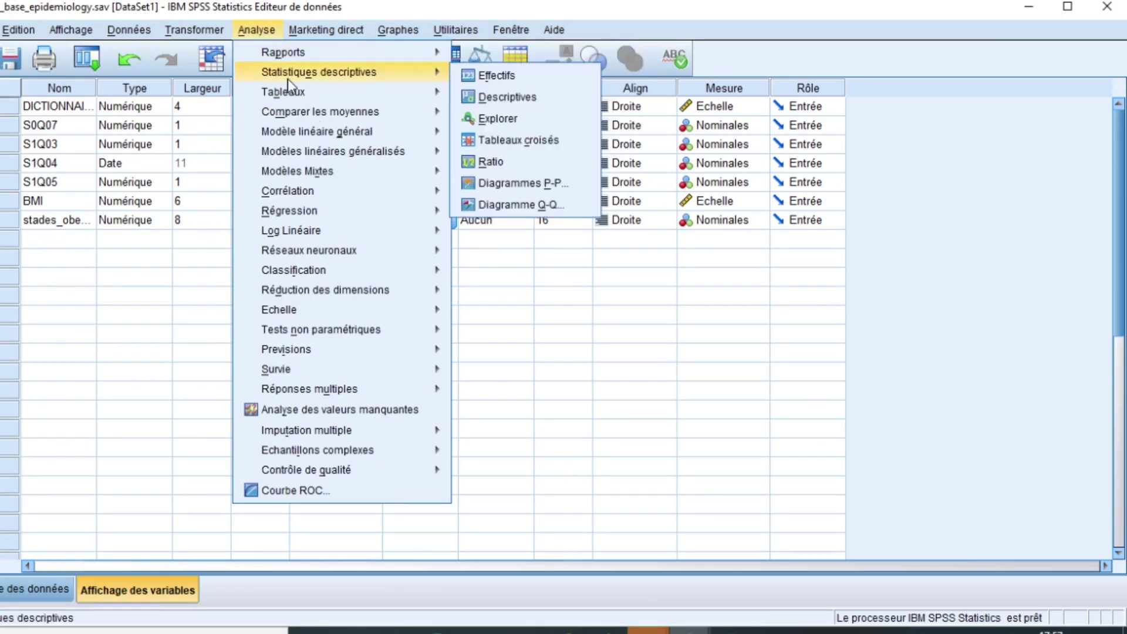
left_click(513, 80)
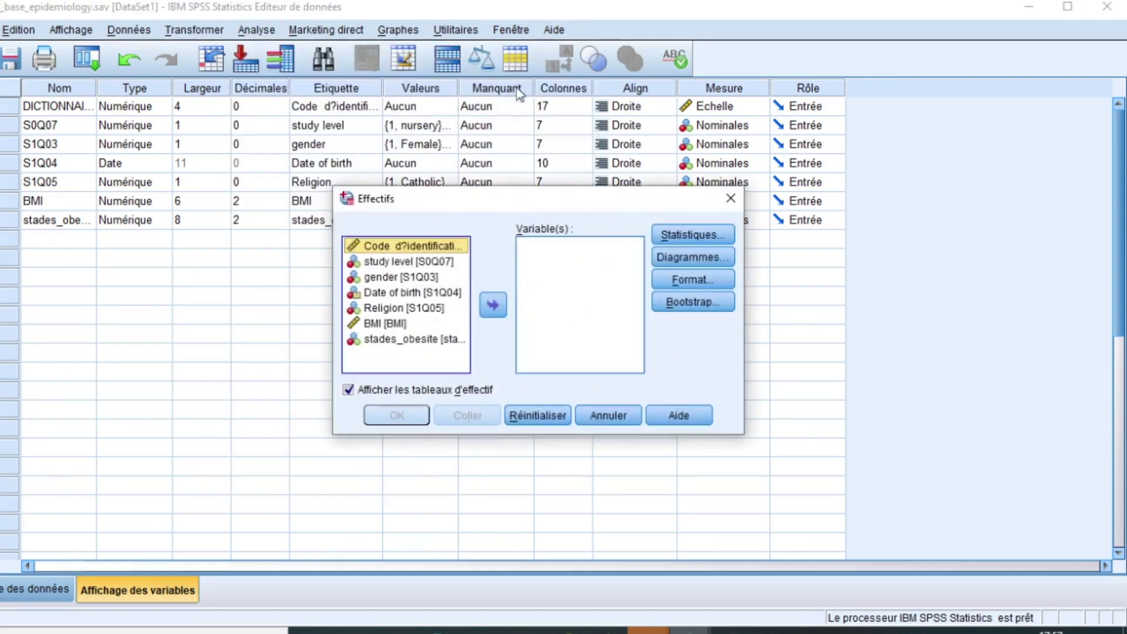
left_click(379, 344)
left_click(493, 305)
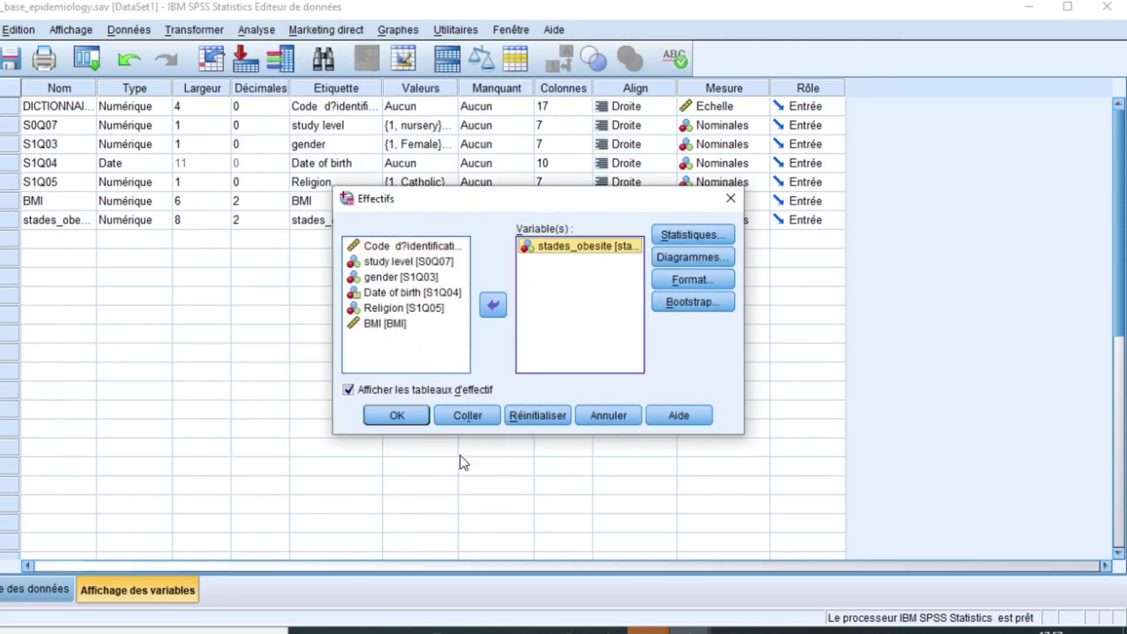
left_click(410, 414)
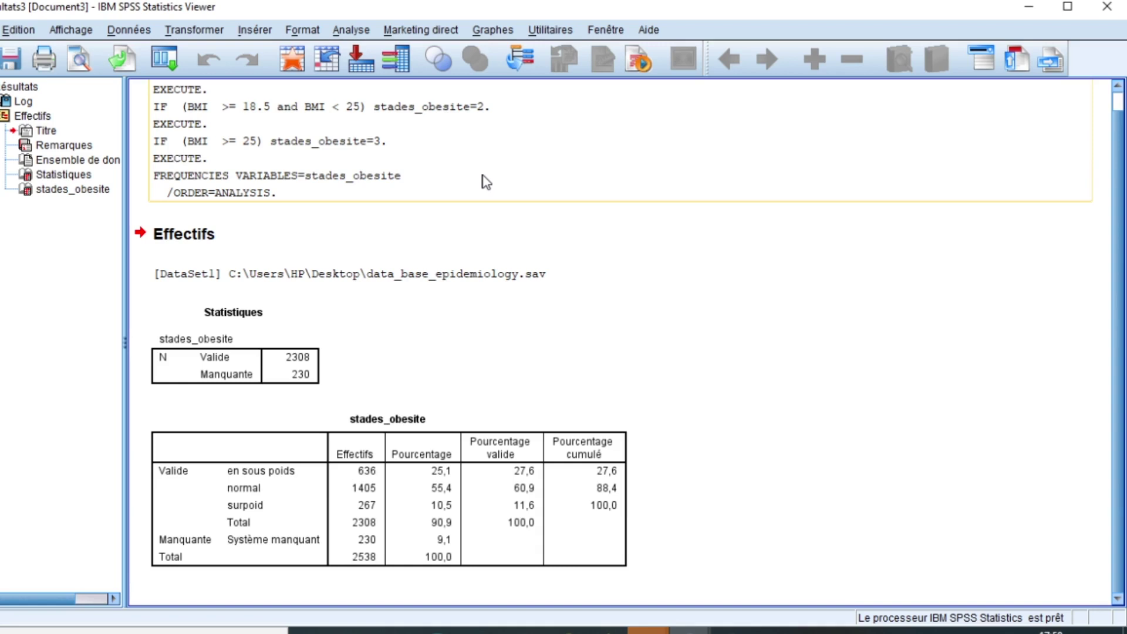
Set up a crosstabulation (Tableaux croisés) with stades_obesite in the rows and gender in the columns
left_click(346, 30)
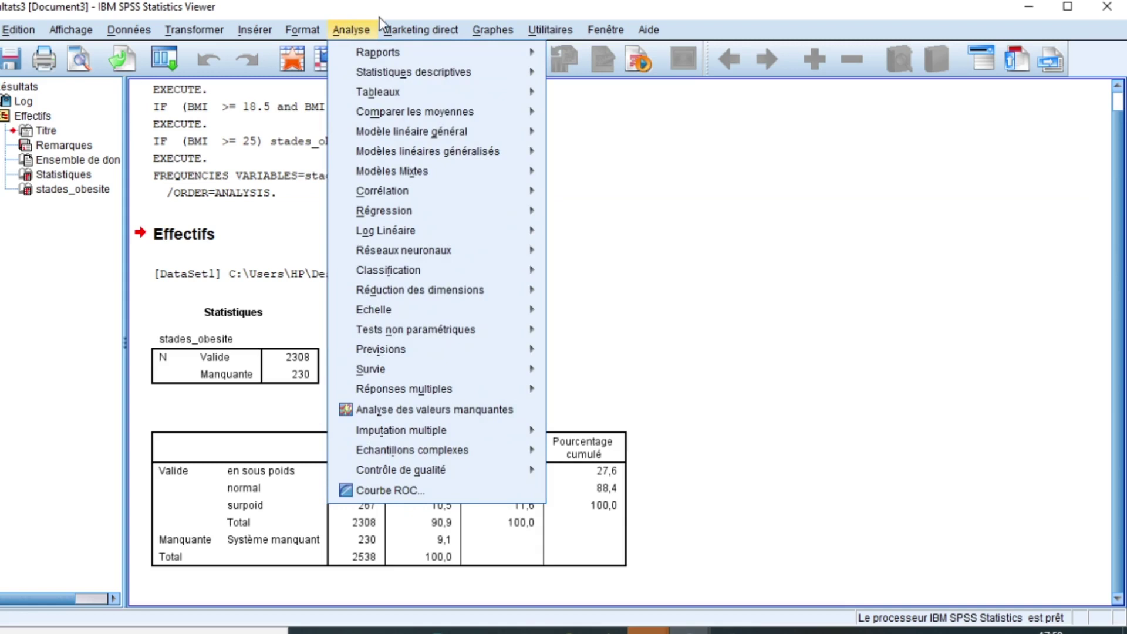
mouse_move(392, 74)
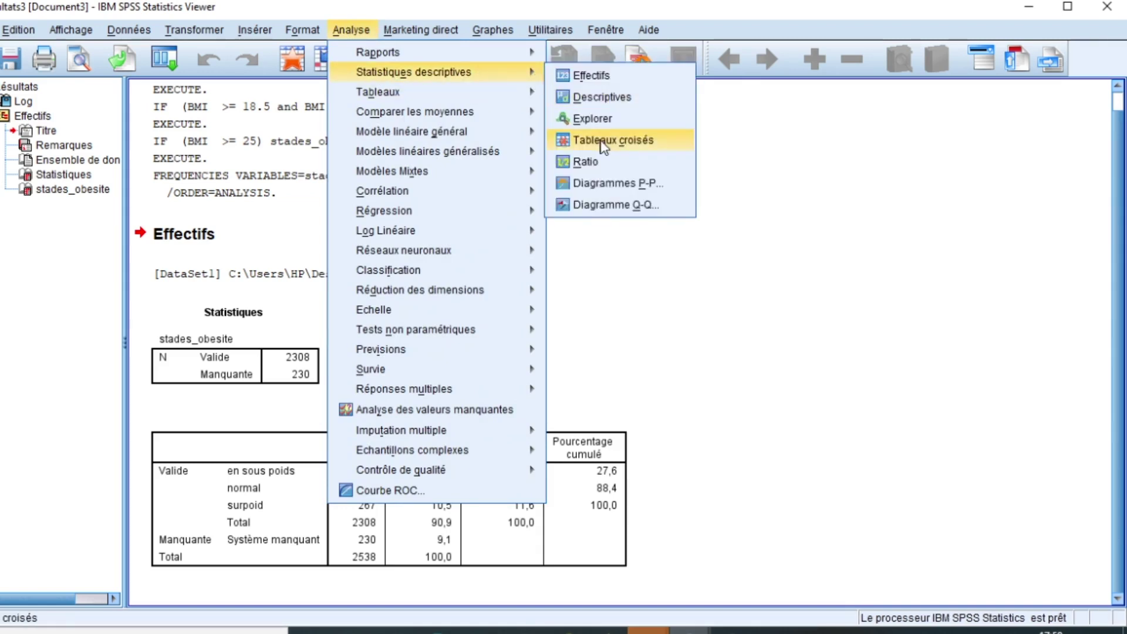
left_click(600, 140)
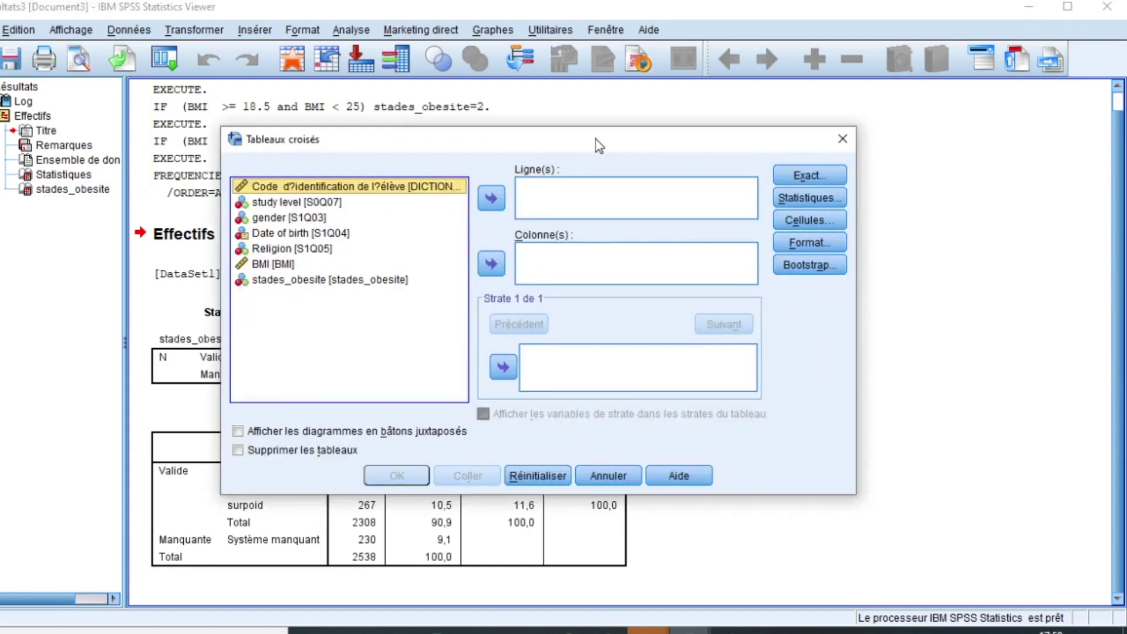
left_click(280, 284)
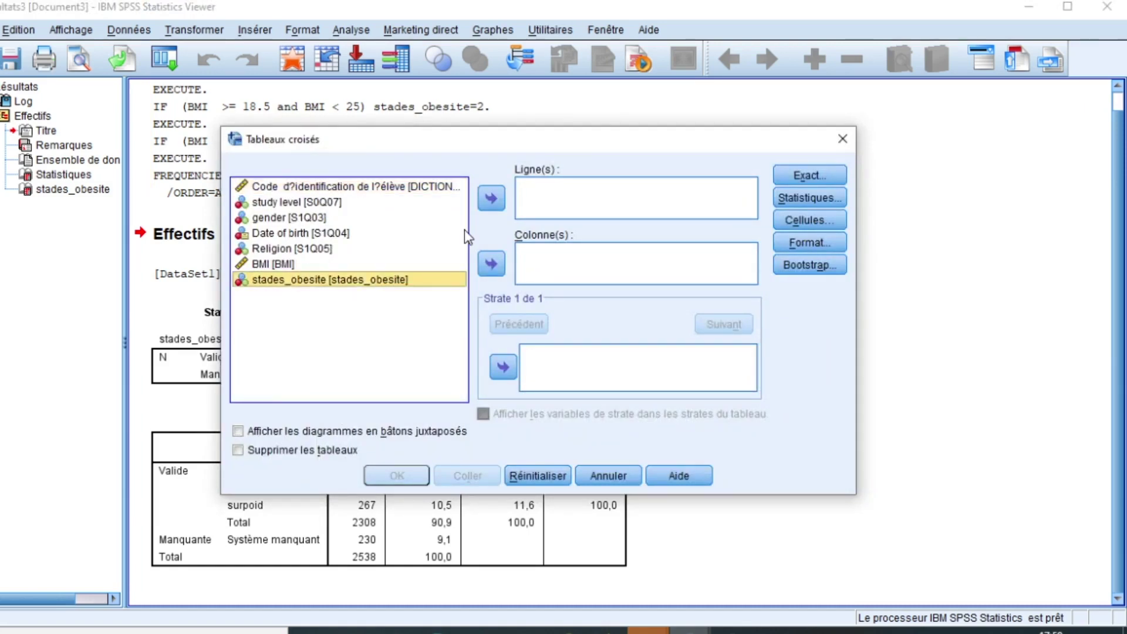
left_click(491, 199)
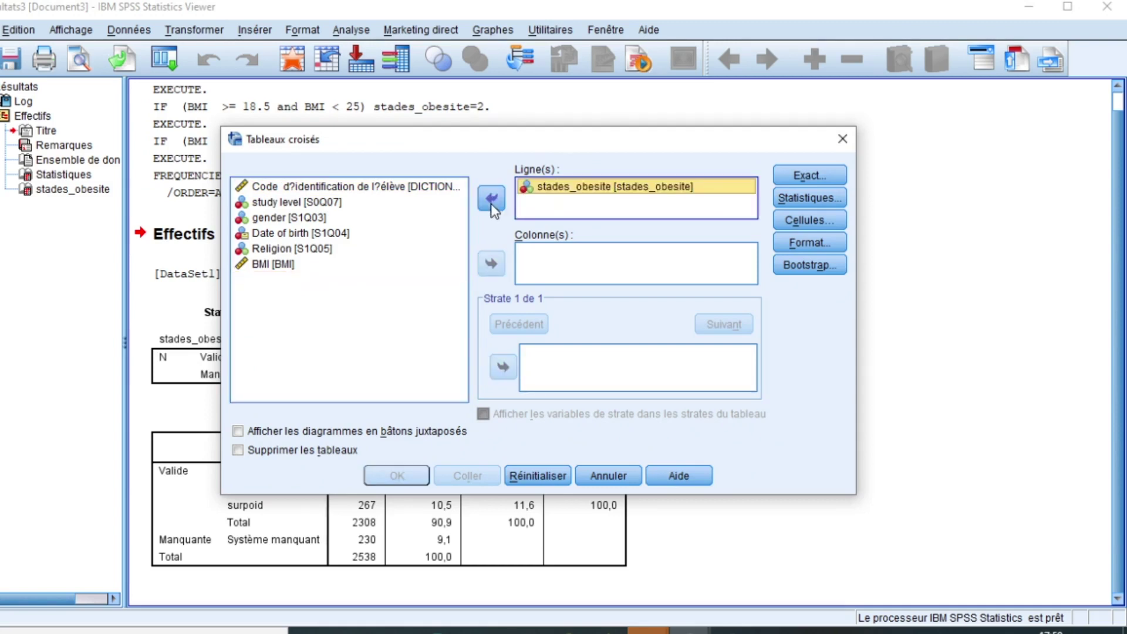
left_click(274, 217)
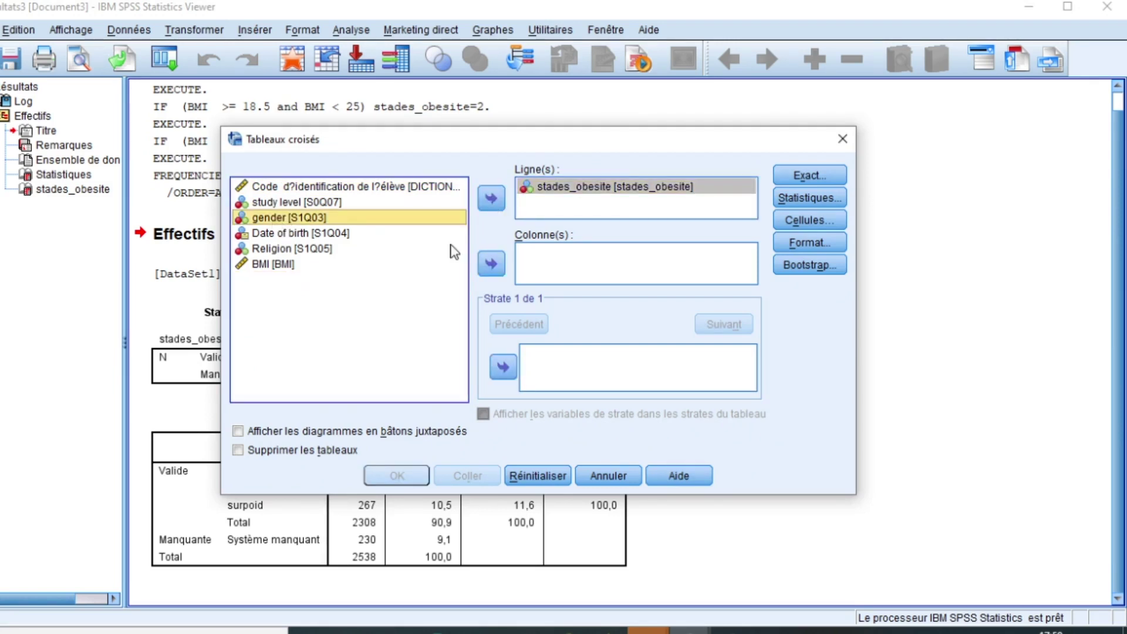
left_click(492, 264)
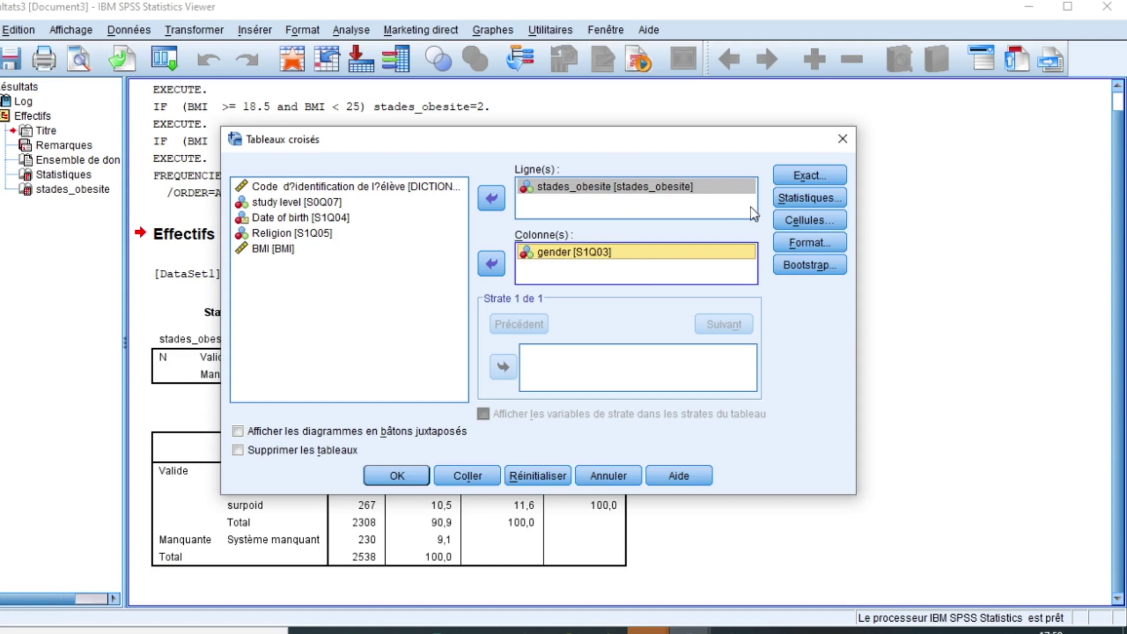
Include the Chi-deux statistic in the crosstabulation and run it
left_click(821, 198)
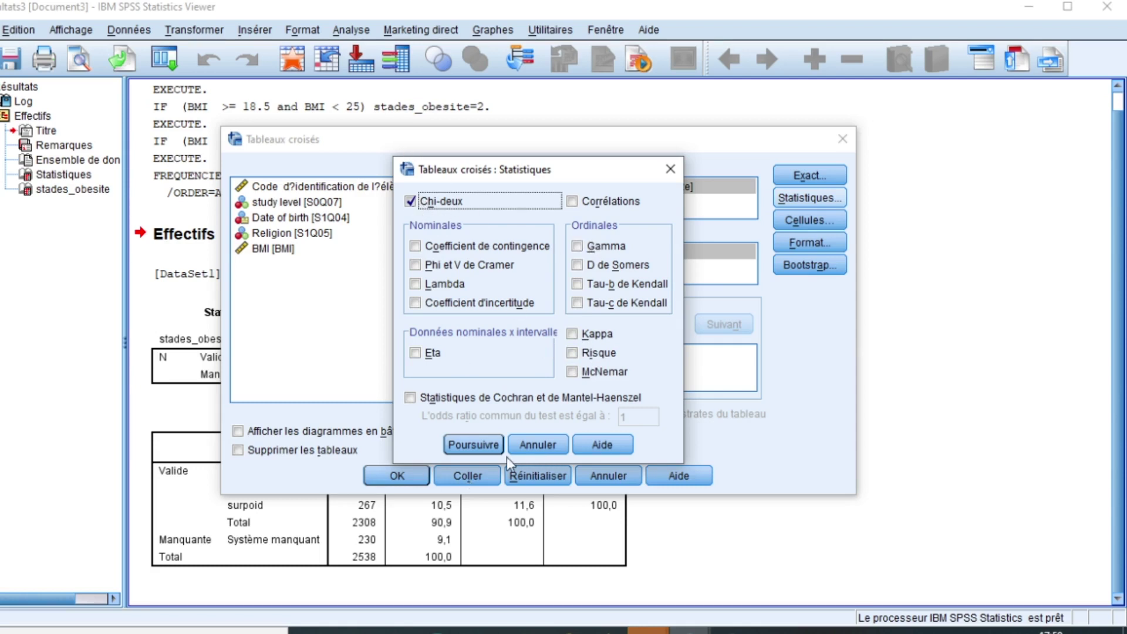
left_click(472, 445)
left_click(398, 475)
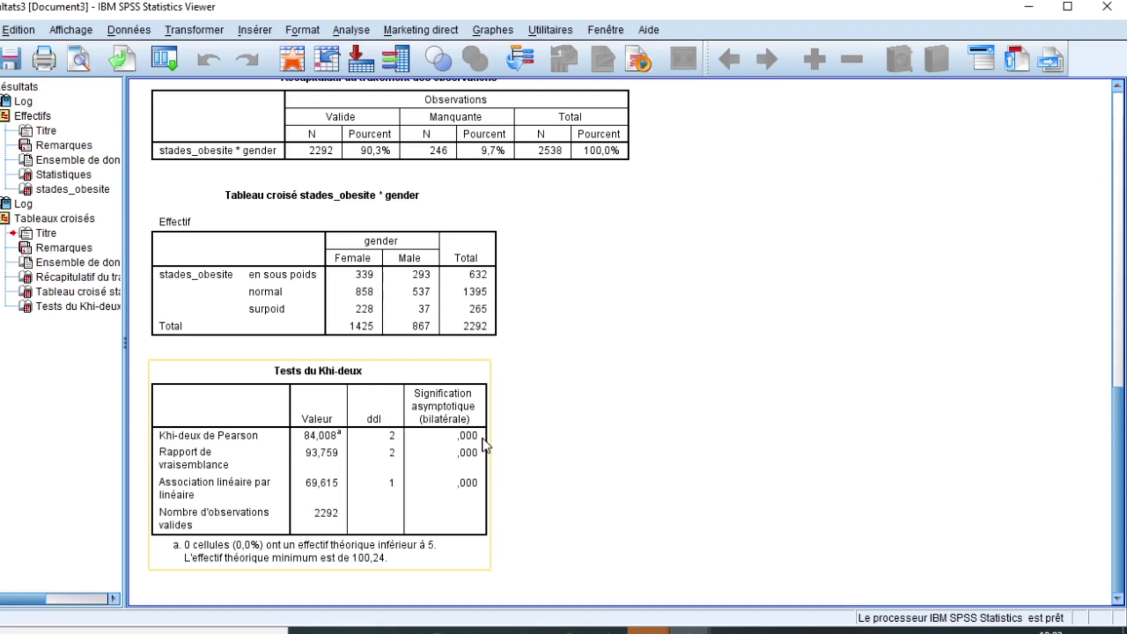
Compute the new variable obese with the value 1 for cases where BMI >= 25
left_click(185, 27)
left_click(227, 54)
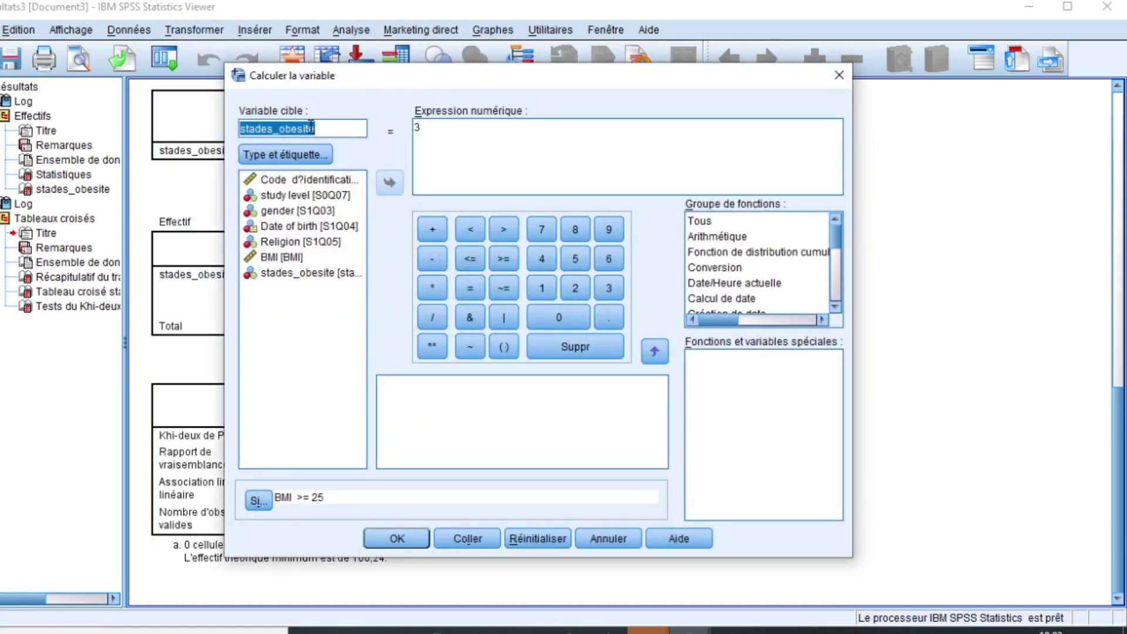
type("obese")
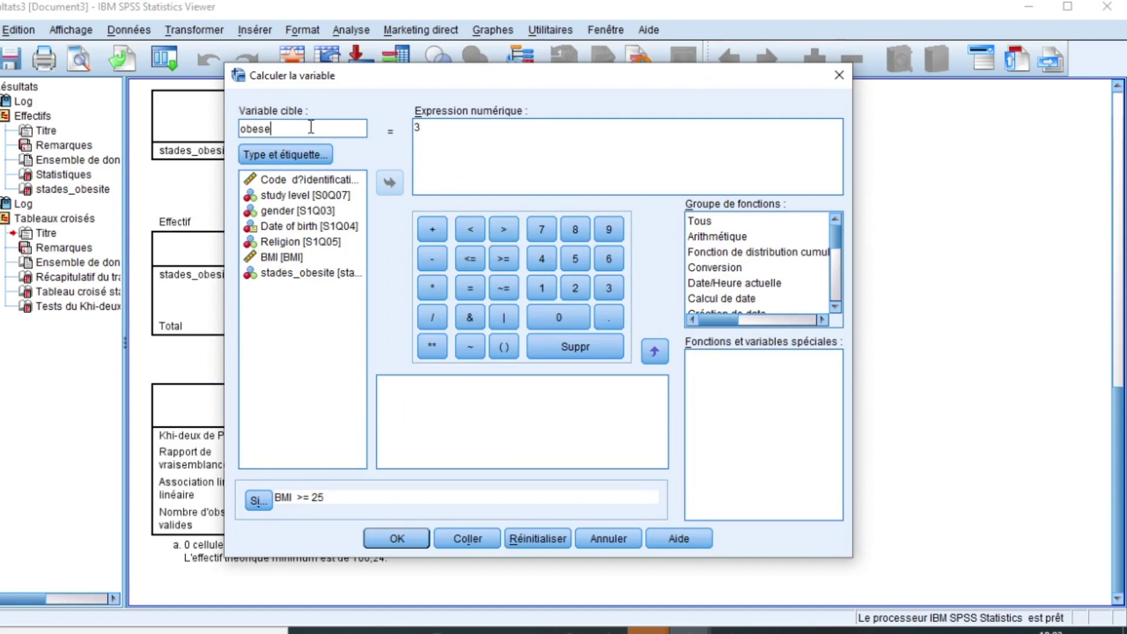
double_click(438, 134)
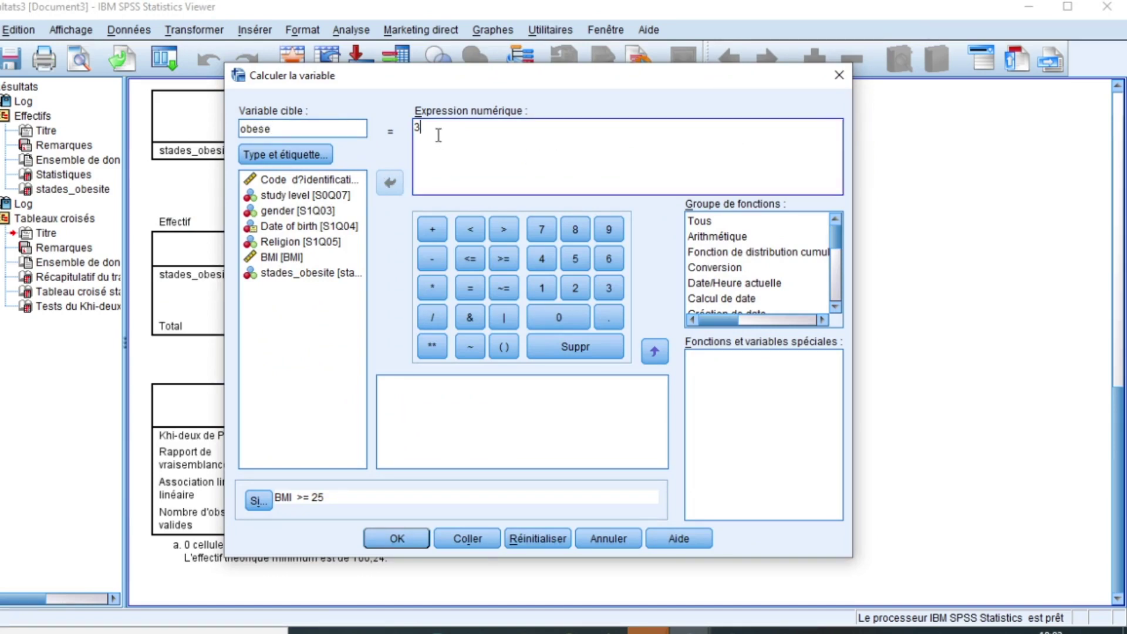
key("BackSpace")
type("1")
left_click(259, 500)
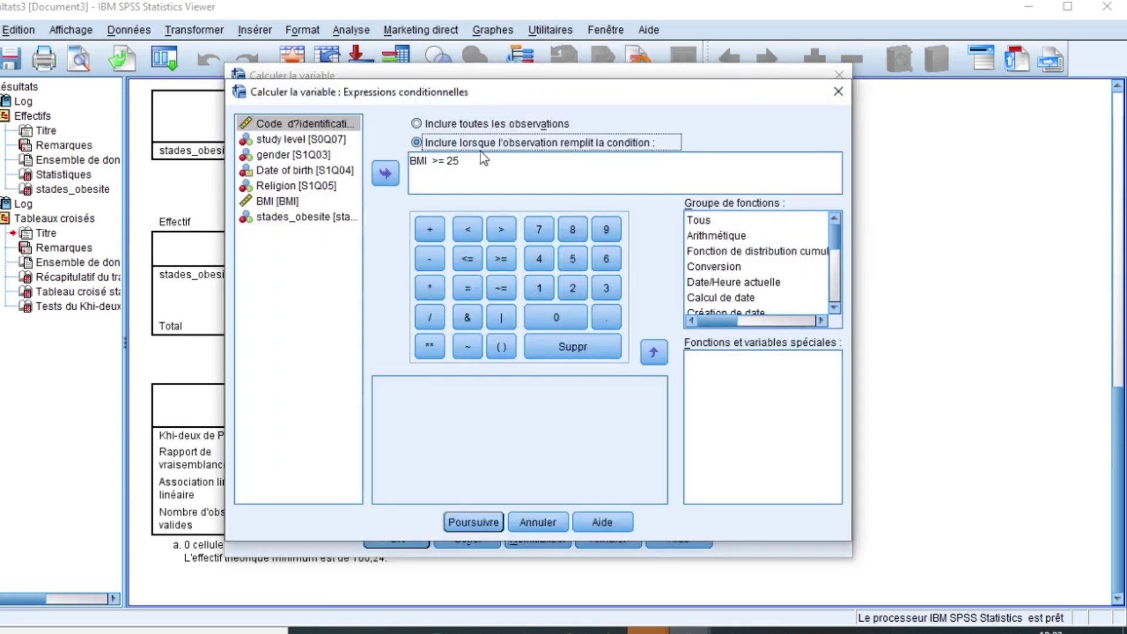
left_click(474, 522)
left_click(400, 537)
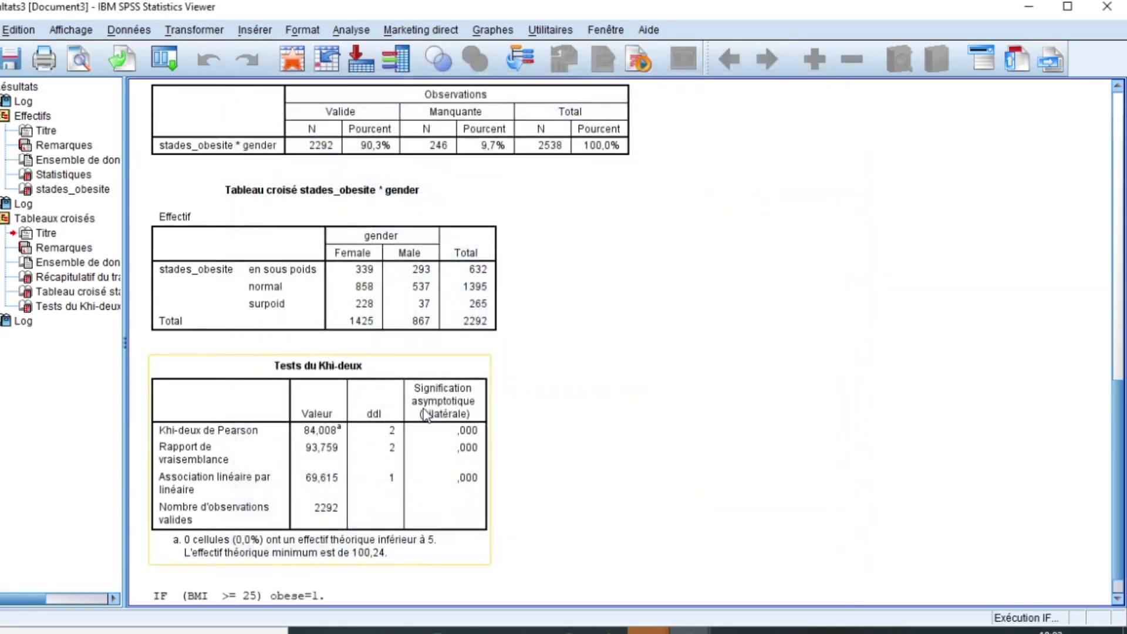
Compute obese as 2 for cases where BMI < 25, accepting the change to the existing variable
left_click(207, 34)
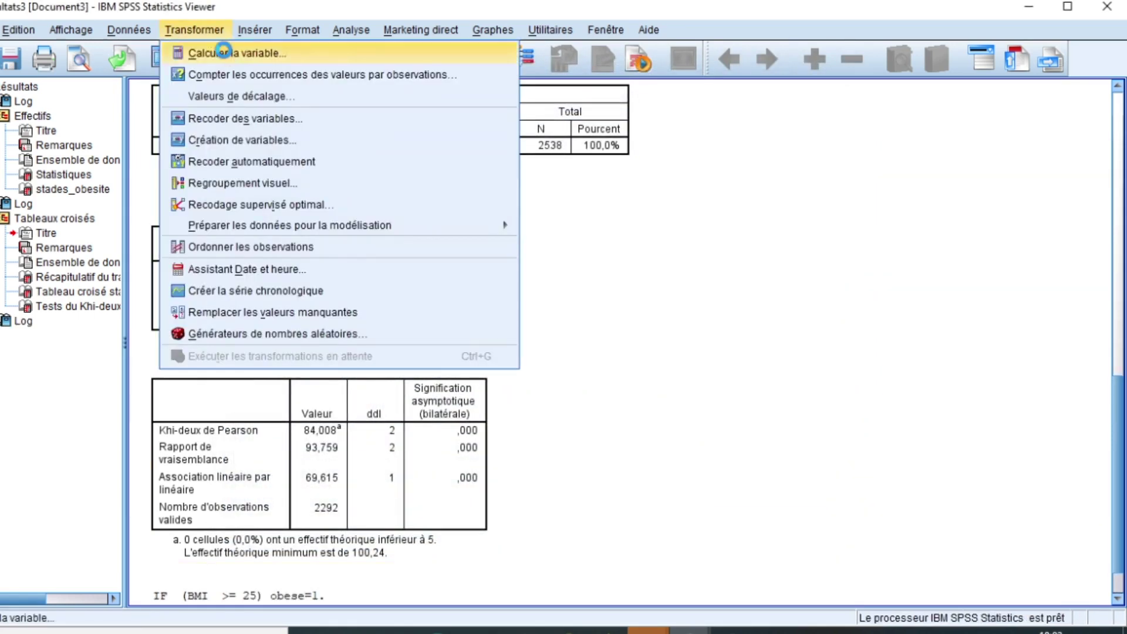
left_click(224, 52)
left_click(540, 194)
key("BackSpace")
type("2")
left_click(256, 502)
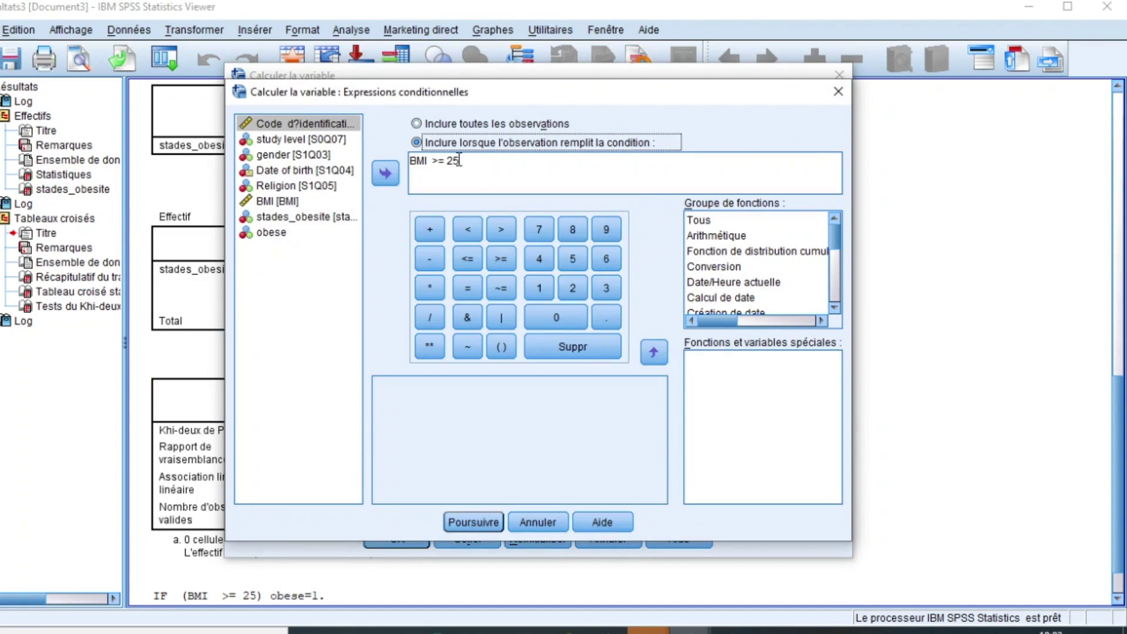
left_click_drag(449, 160, 430, 160)
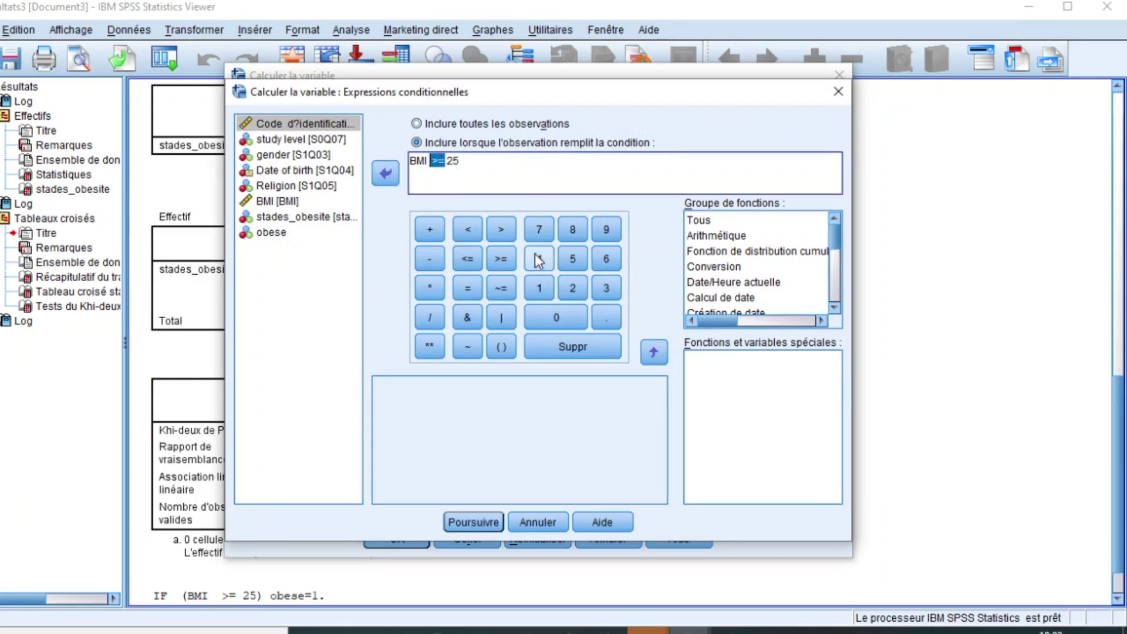
left_click(473, 230)
left_click(468, 522)
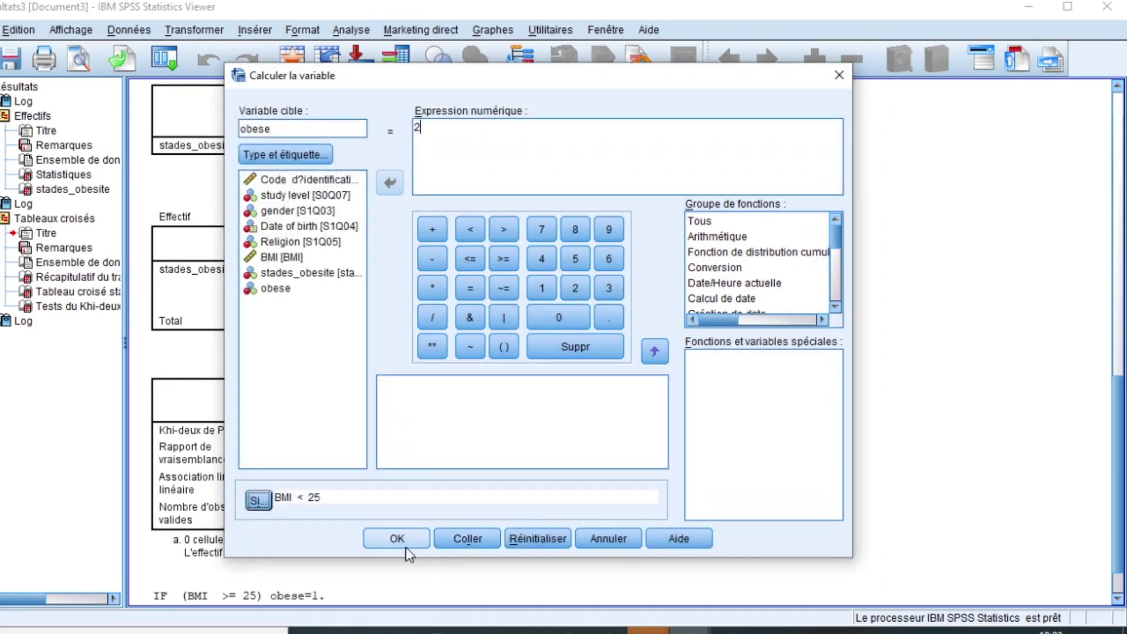
left_click(403, 544)
left_click(505, 342)
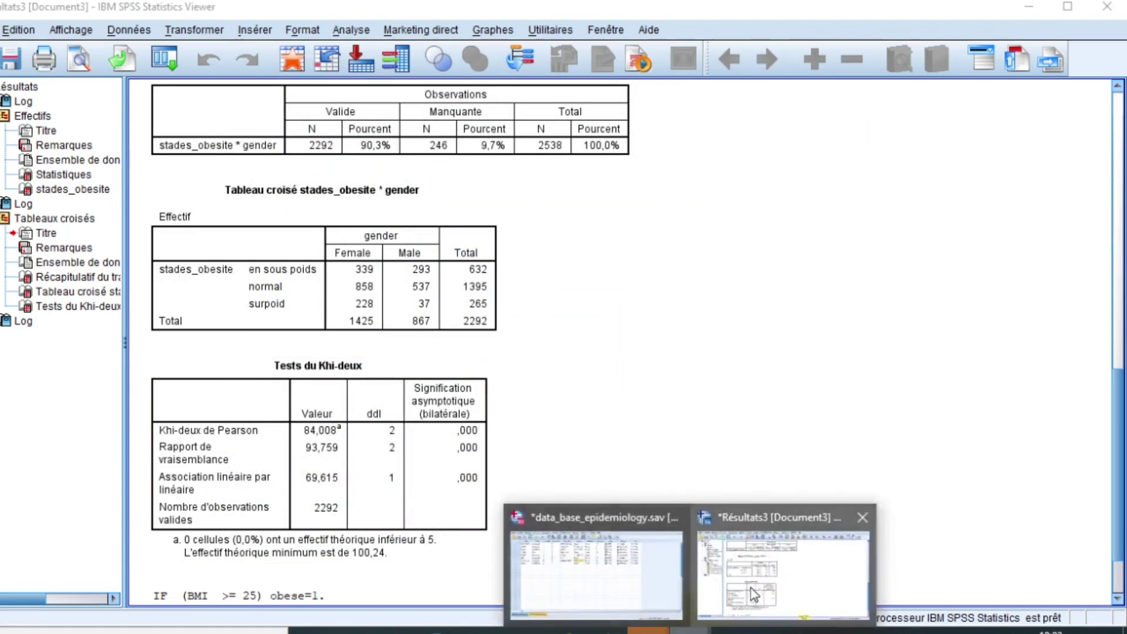
In the data editor's variable view, copy the variable name obese into its Etiquette cell
left_click(631, 593)
right_click(54, 241)
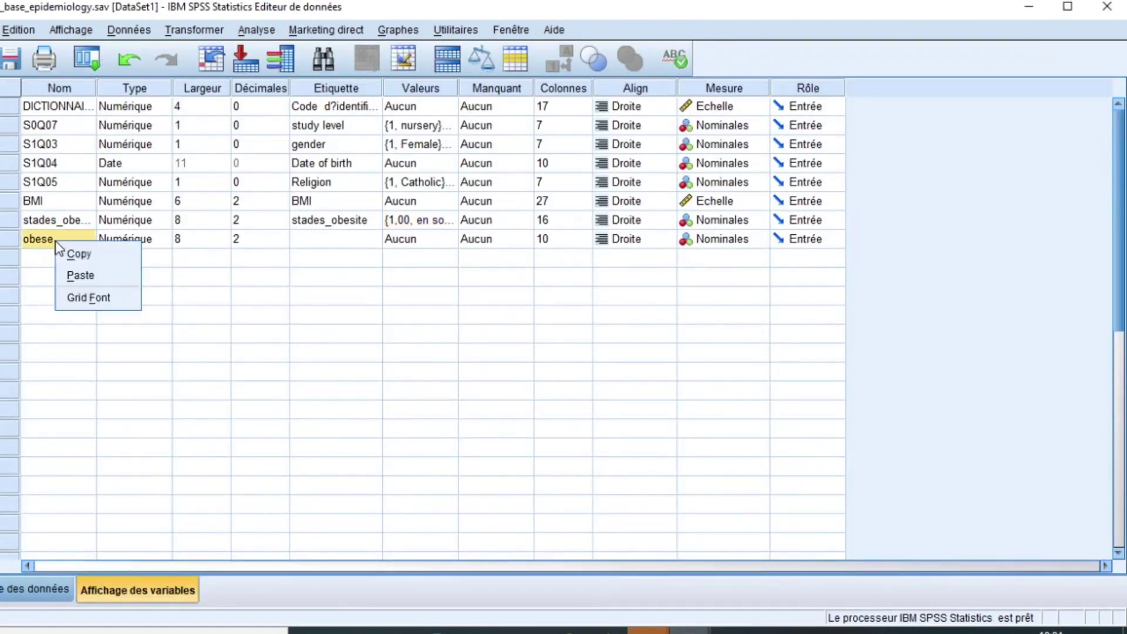
left_click(85, 256)
left_click(340, 241)
right_click(340, 240)
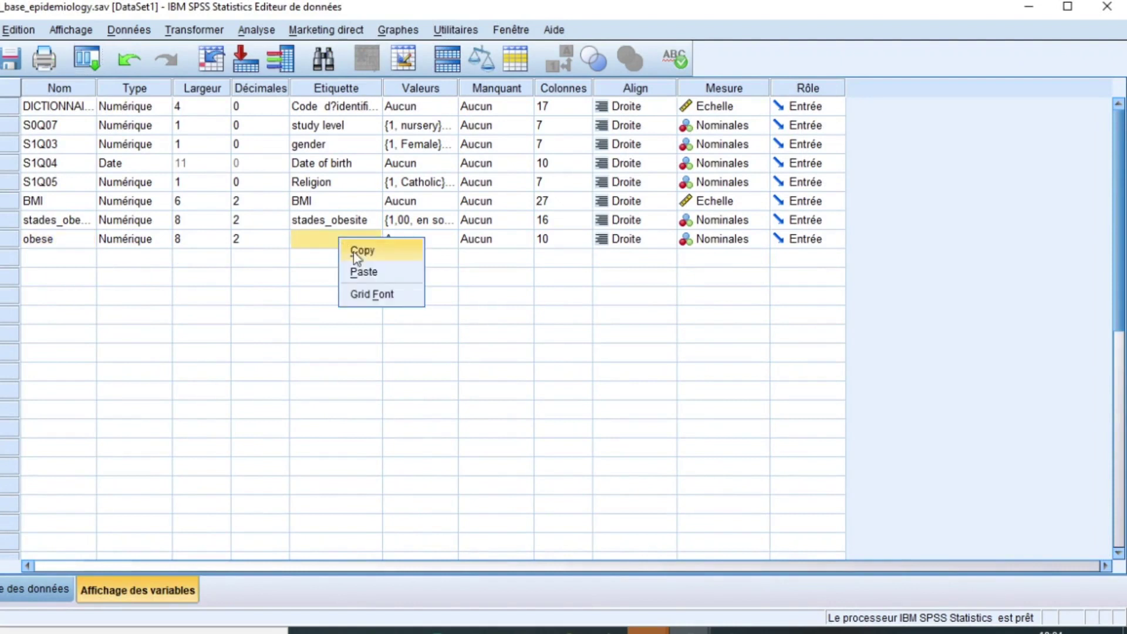
left_click(379, 271)
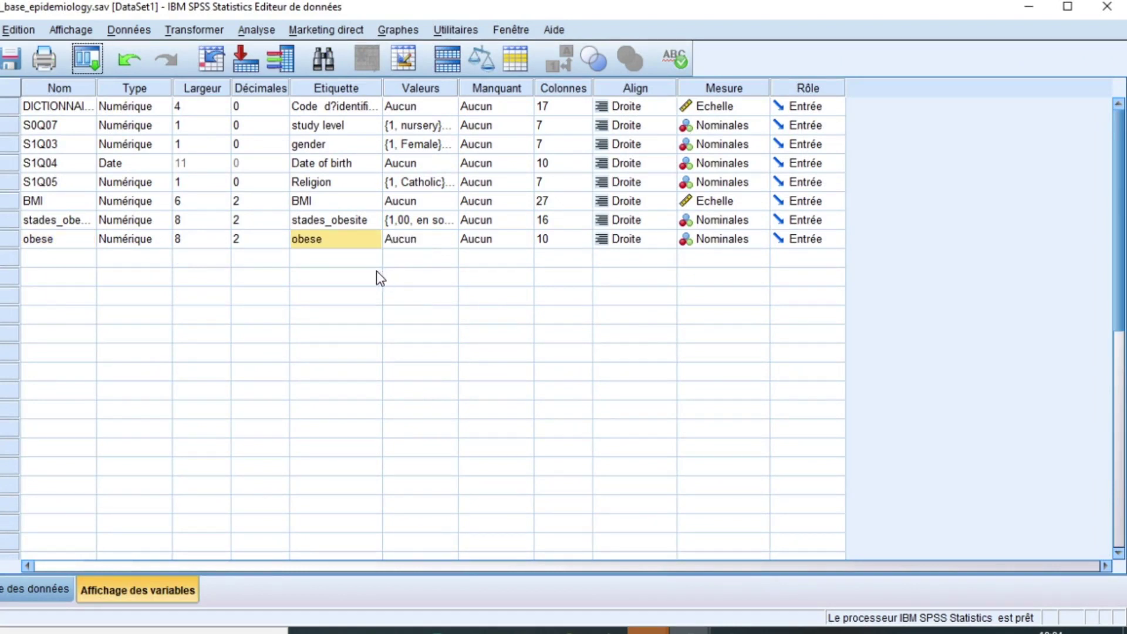
Add the value label 1 = "obèse" to the variable obese
left_click(450, 239)
left_click(450, 240)
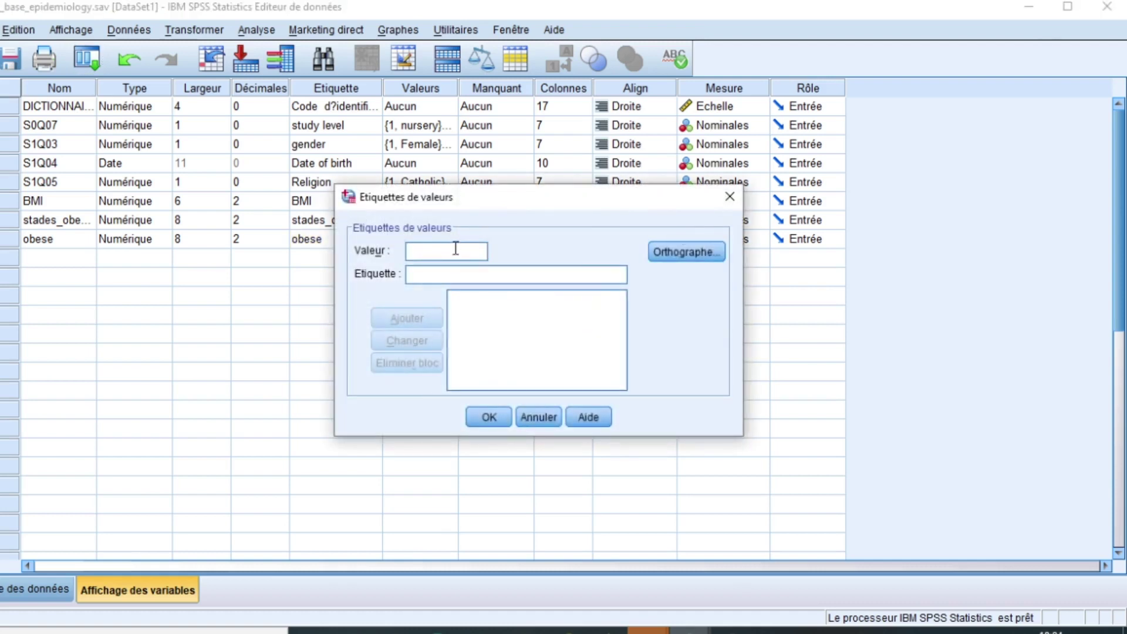
type("1")
left_click(441, 272)
type("obese")
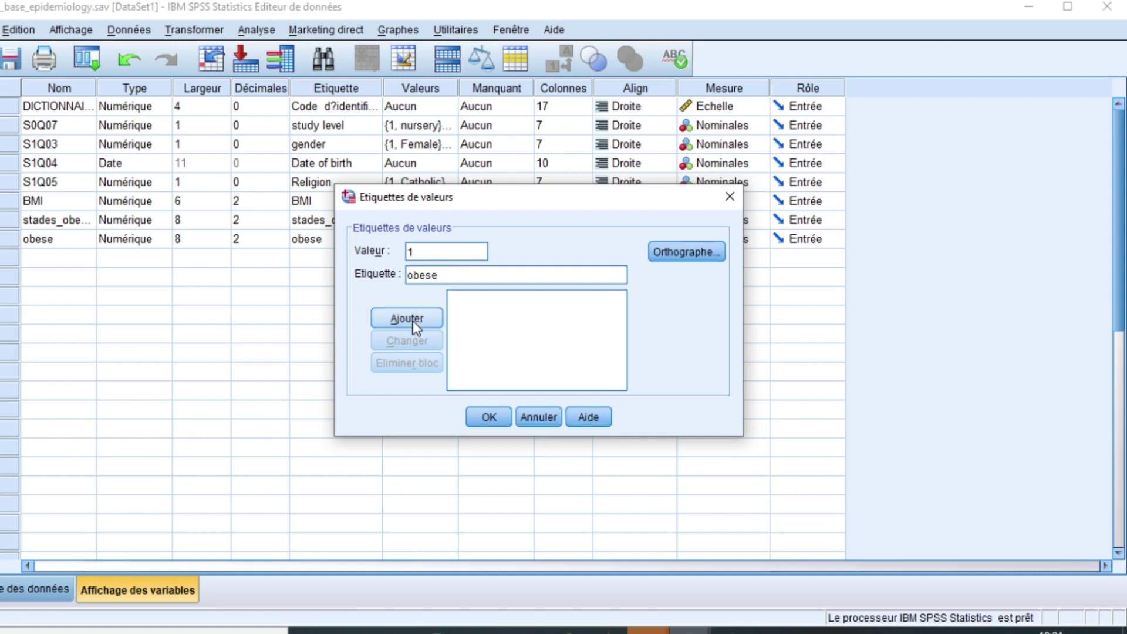
left_click(426, 276)
key("BackSpace")
type("è")
left_click(405, 316)
Add the value label 2 = "n'est pas obèse" to obese and apply the labels
type("2")
left_click(459, 268)
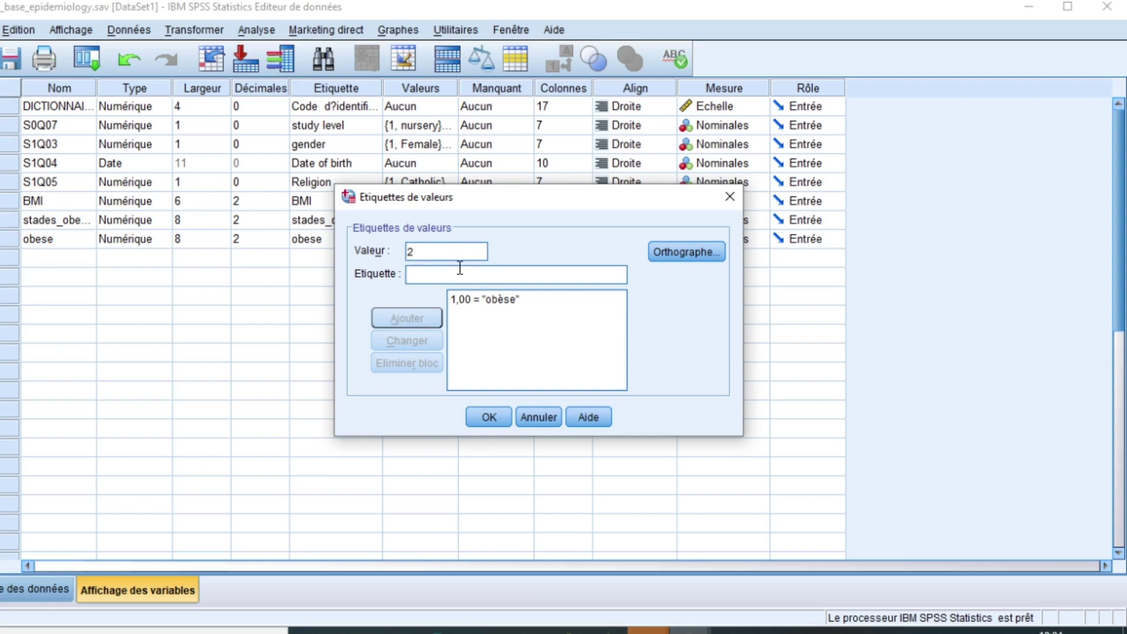
type("n'e")
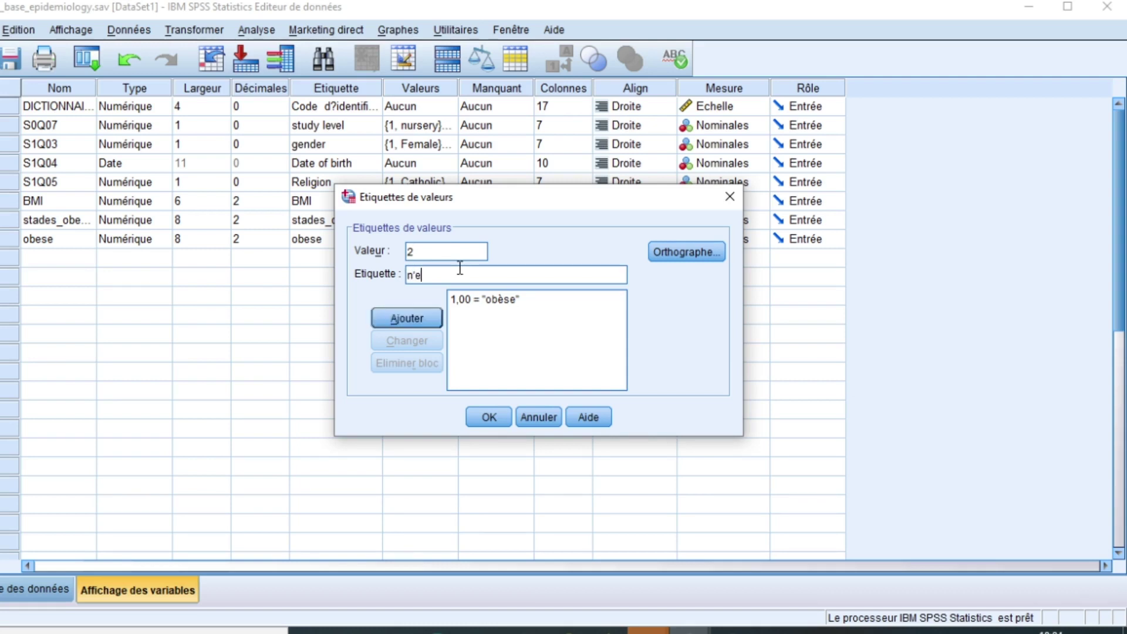
type("st pas obèse")
left_click(409, 321)
left_click(490, 418)
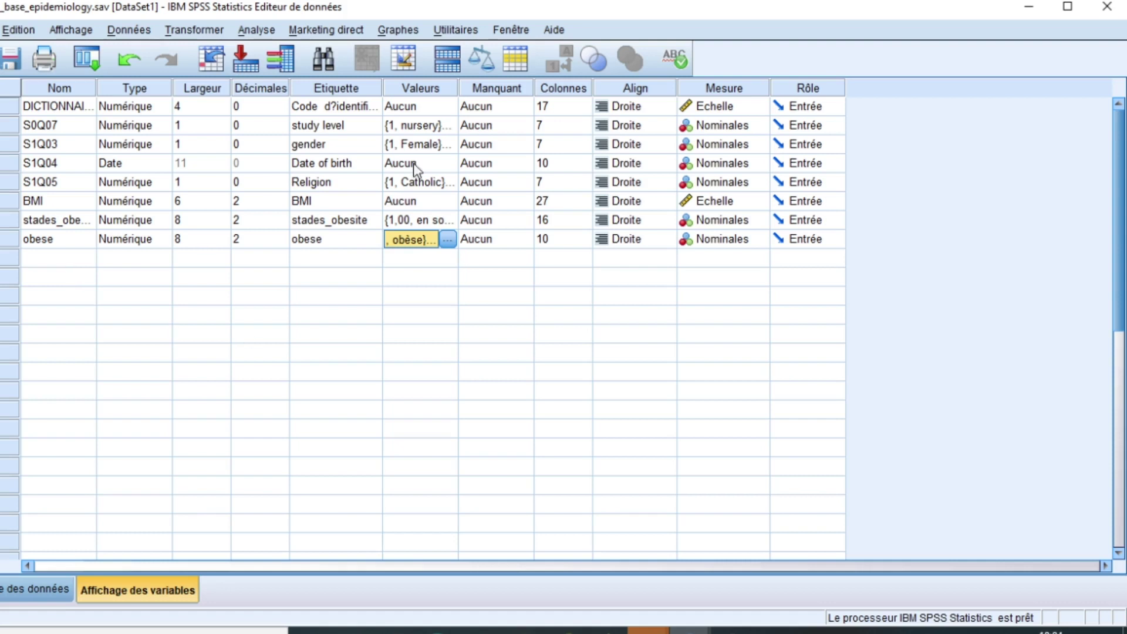
Examine how the categories of gender are coded in its value labels, then close them without changes
double_click(450, 147)
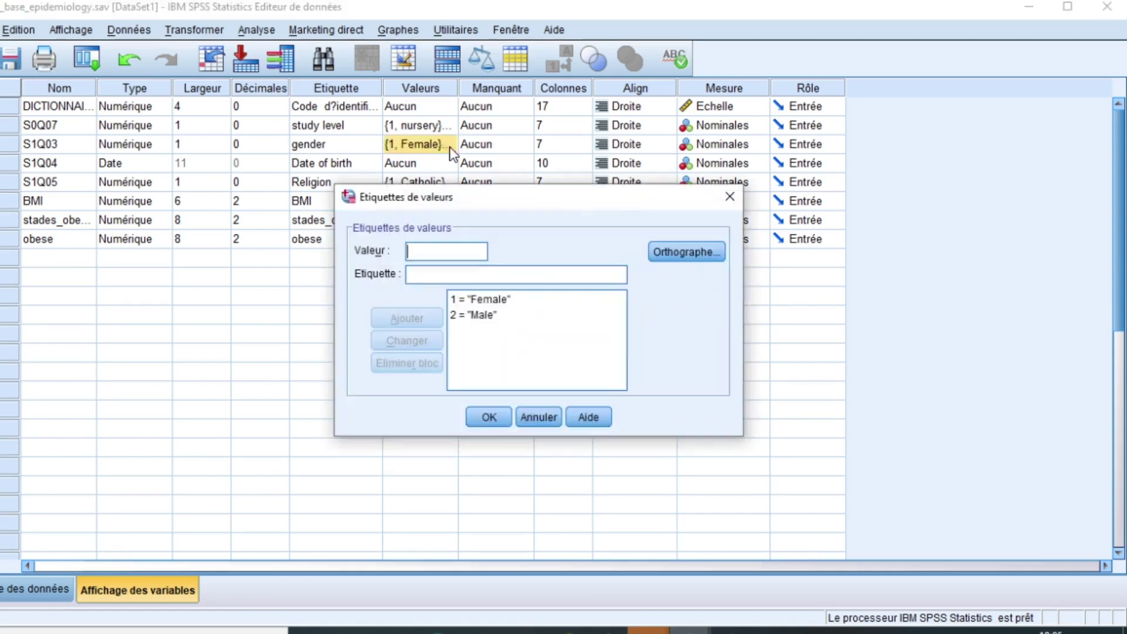
left_click(482, 300)
left_click(478, 316)
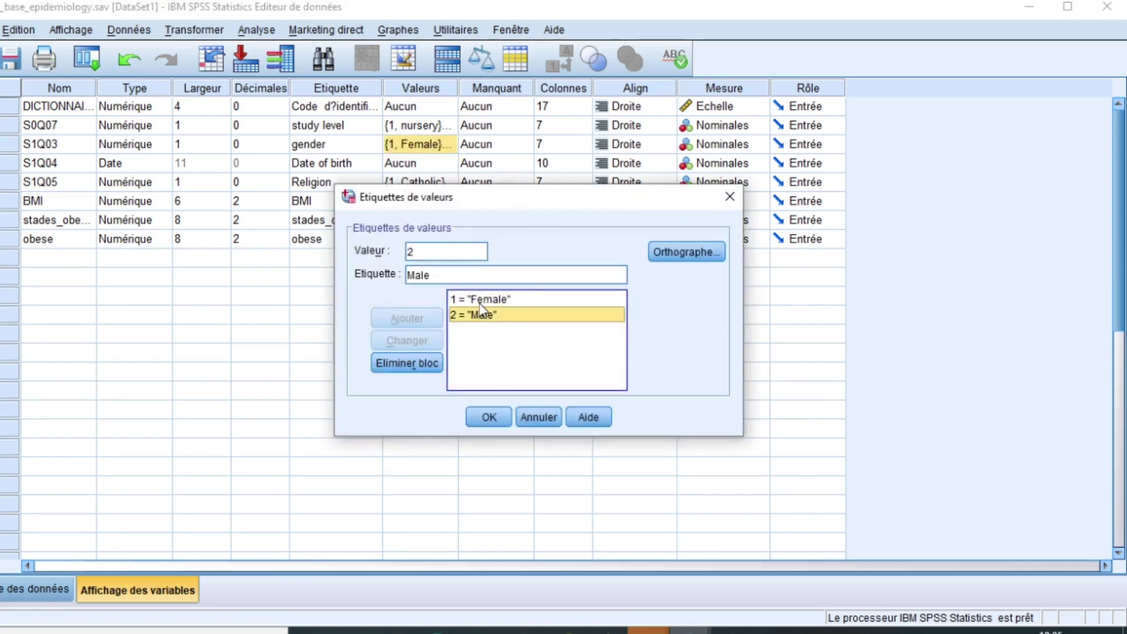
left_click(481, 302)
left_click(481, 300)
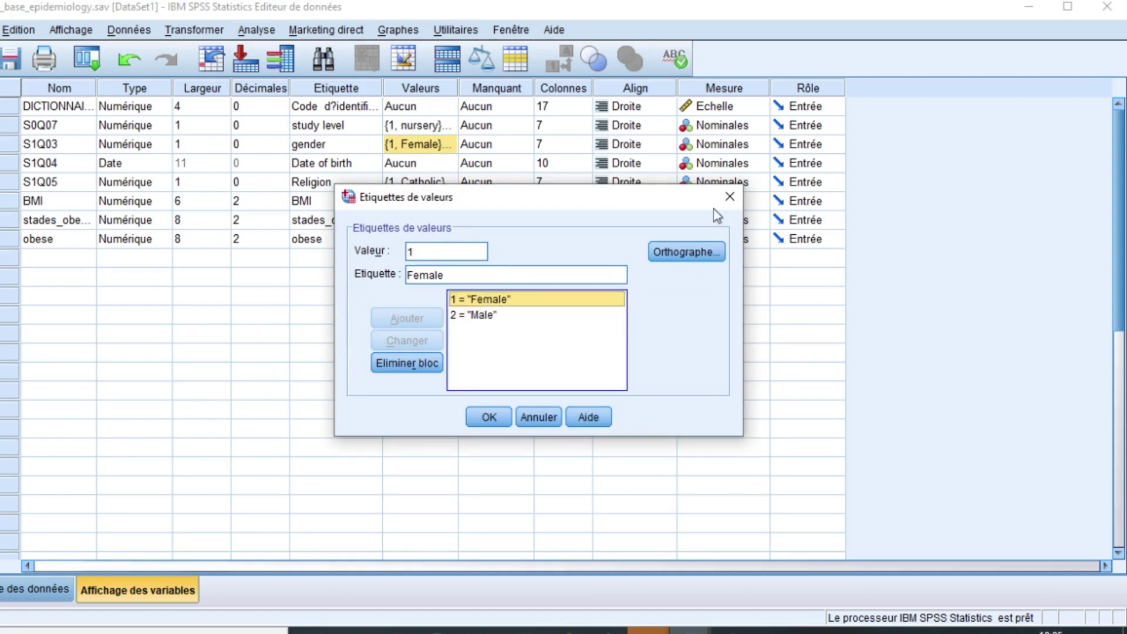
left_click(729, 197)
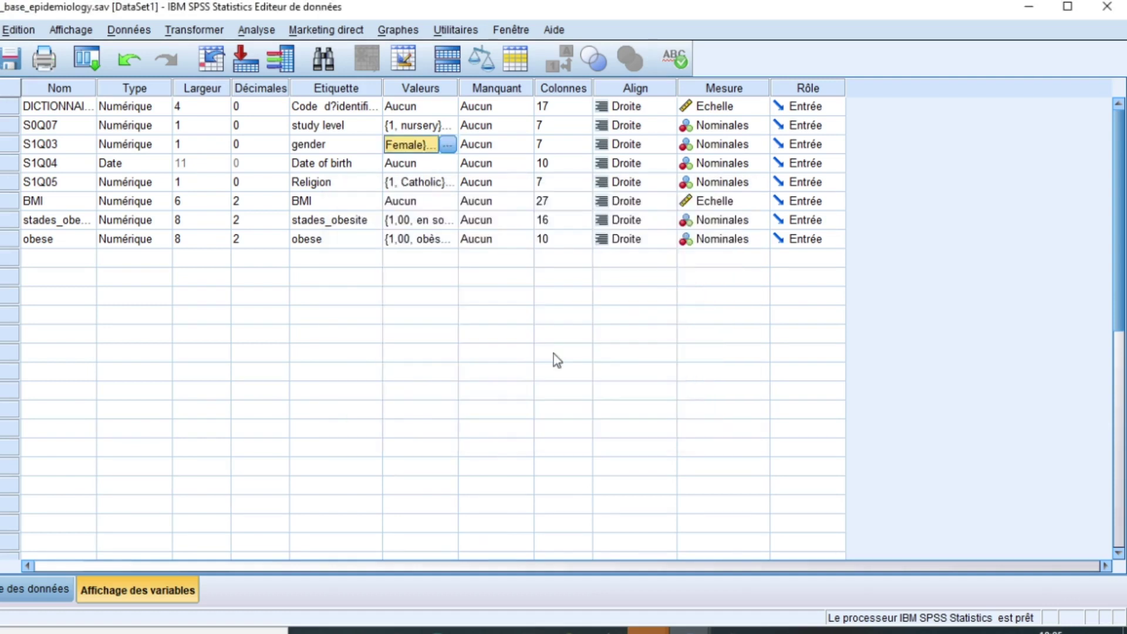
left_click(422, 239)
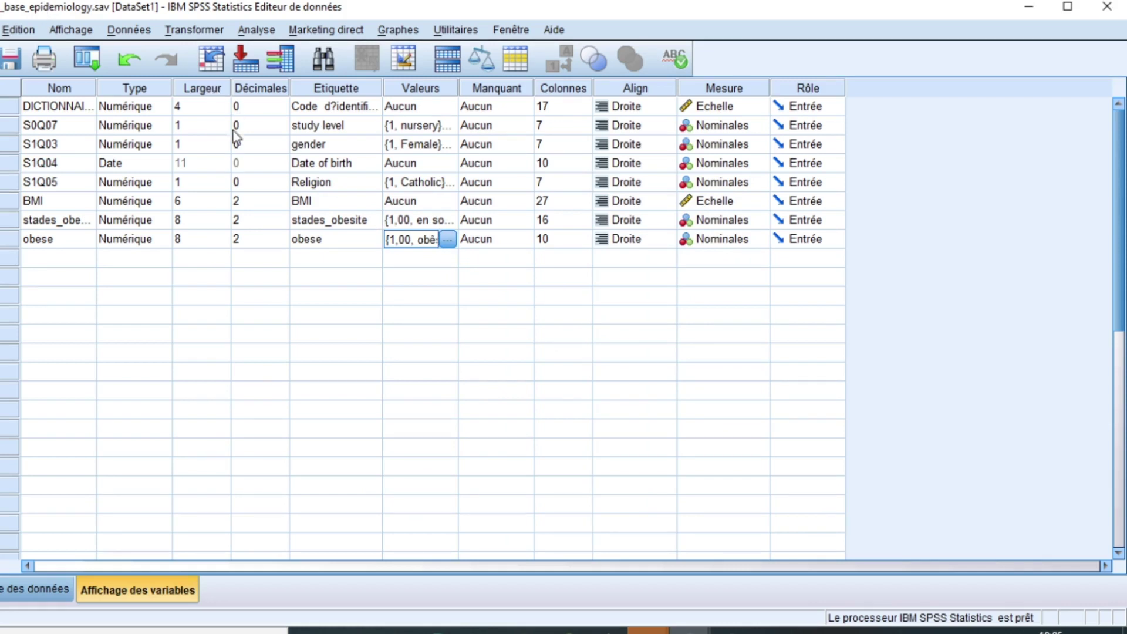
Open the crosstabulation setup (Tableaux croisés) and remove stades_obesite from the rows and gender from the columns
left_click(259, 28)
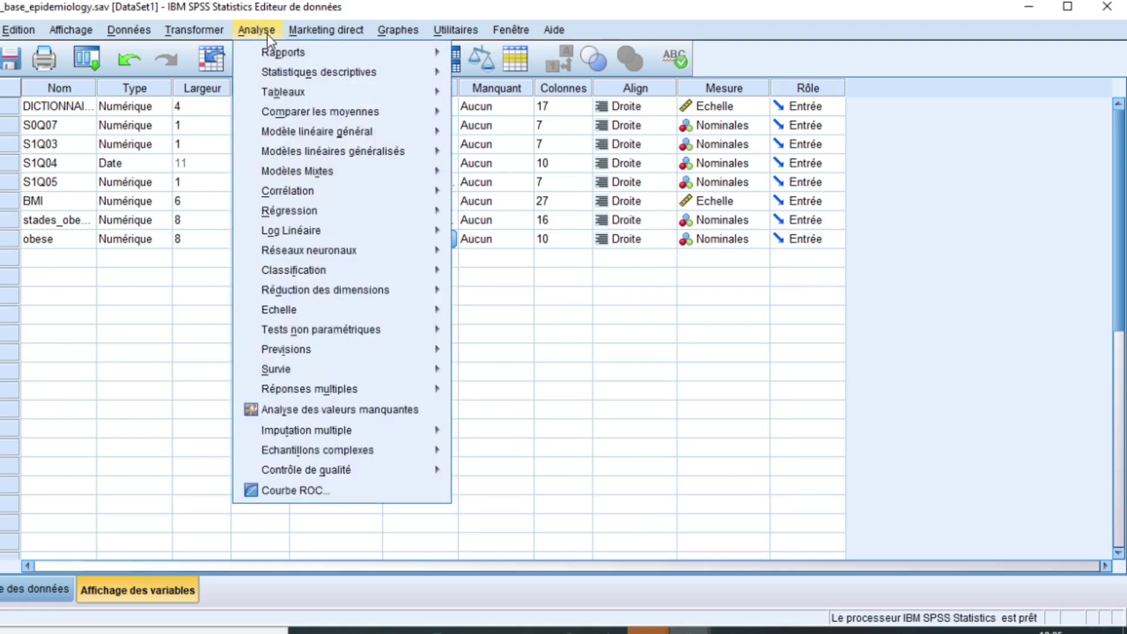
mouse_move(320, 76)
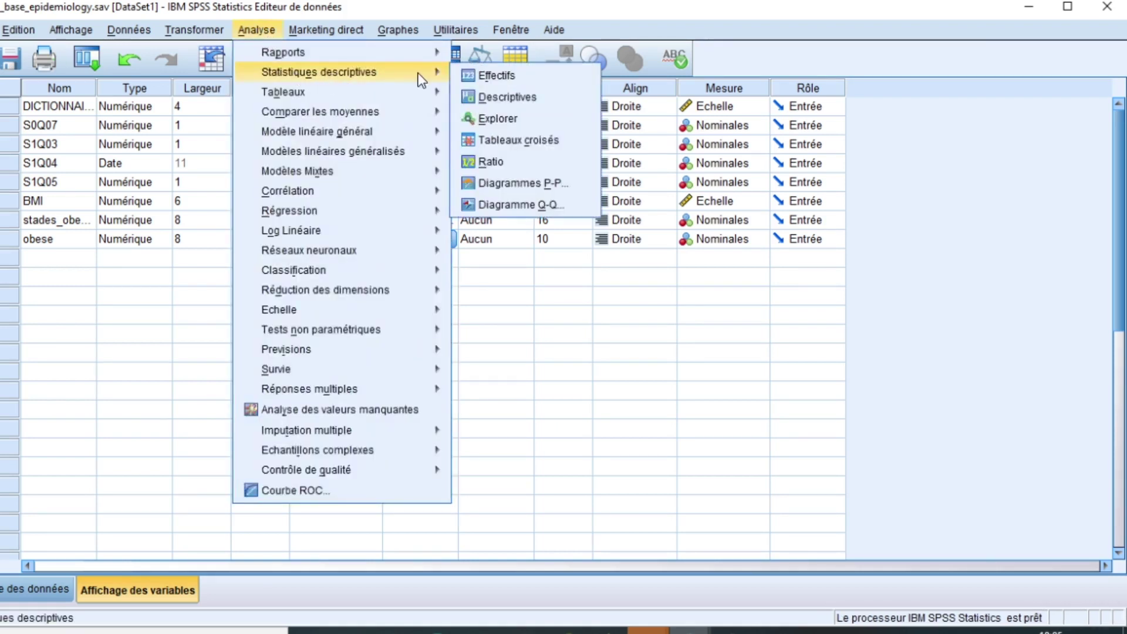
left_click(512, 142)
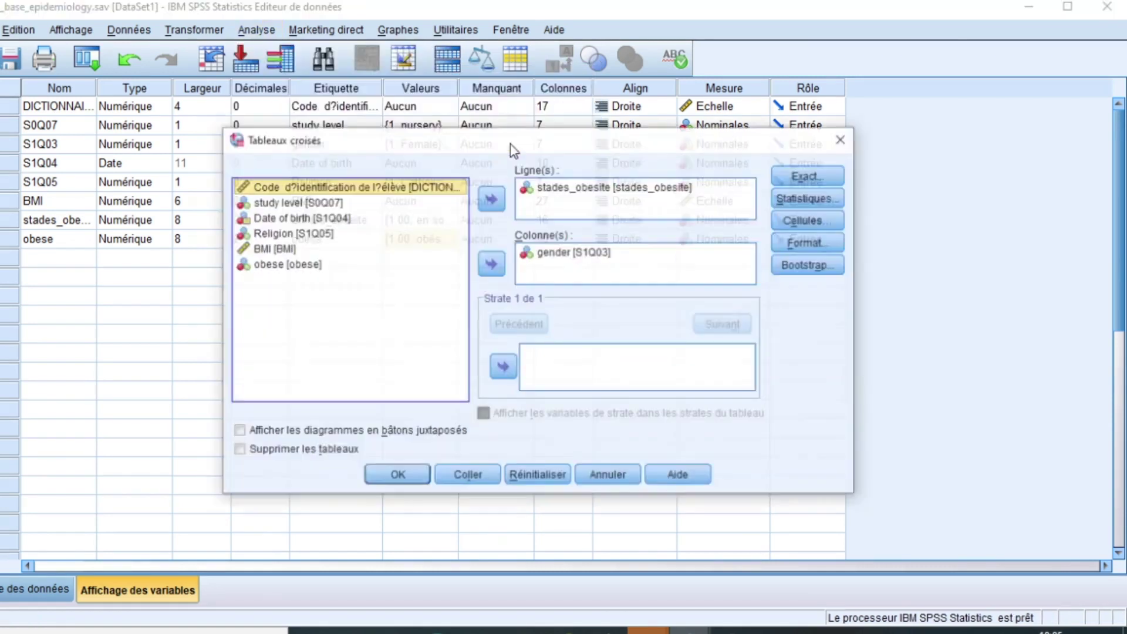
left_click(575, 188)
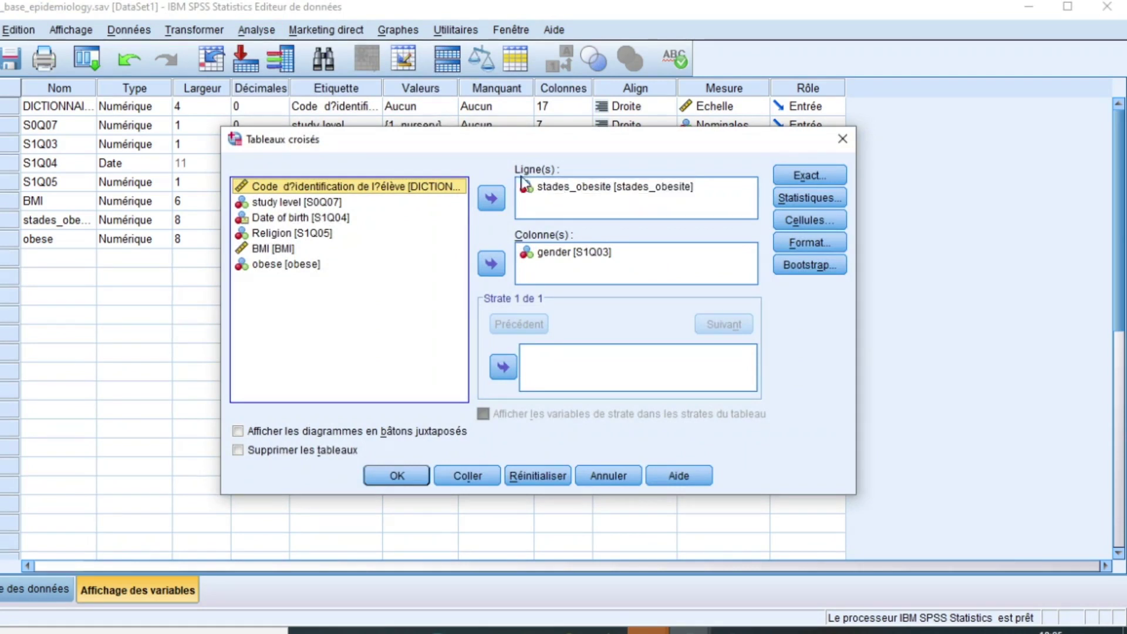
left_click(569, 192)
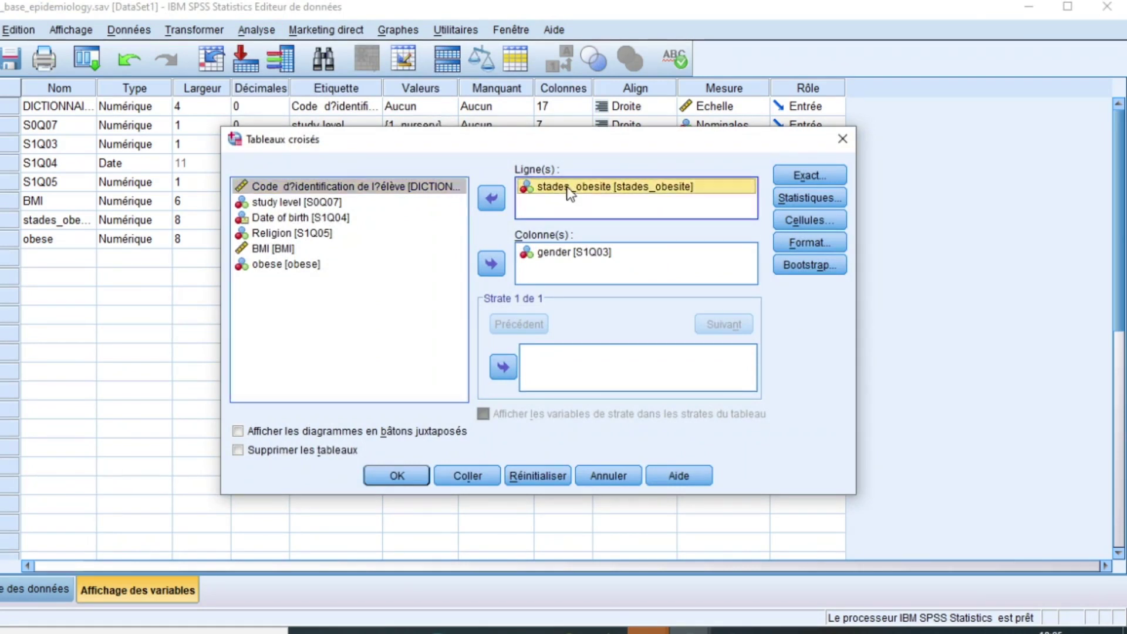
left_click(493, 199)
left_click(558, 252)
left_click(491, 263)
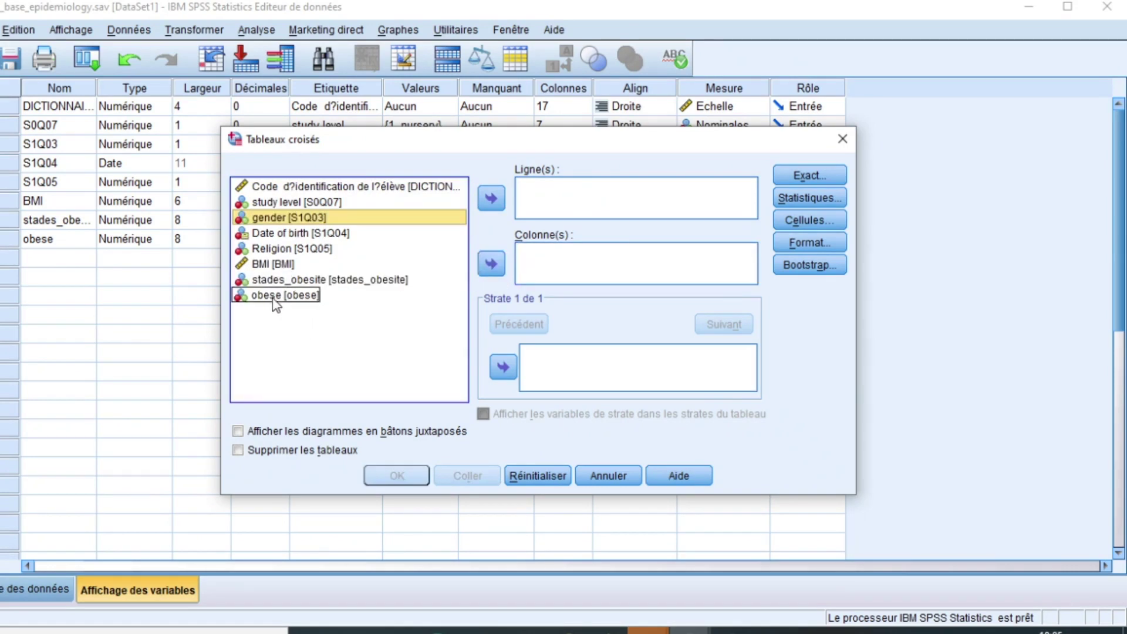
Assign obese to the columns and gender to the rows of the crosstabulation
left_click(273, 298)
left_click(493, 264)
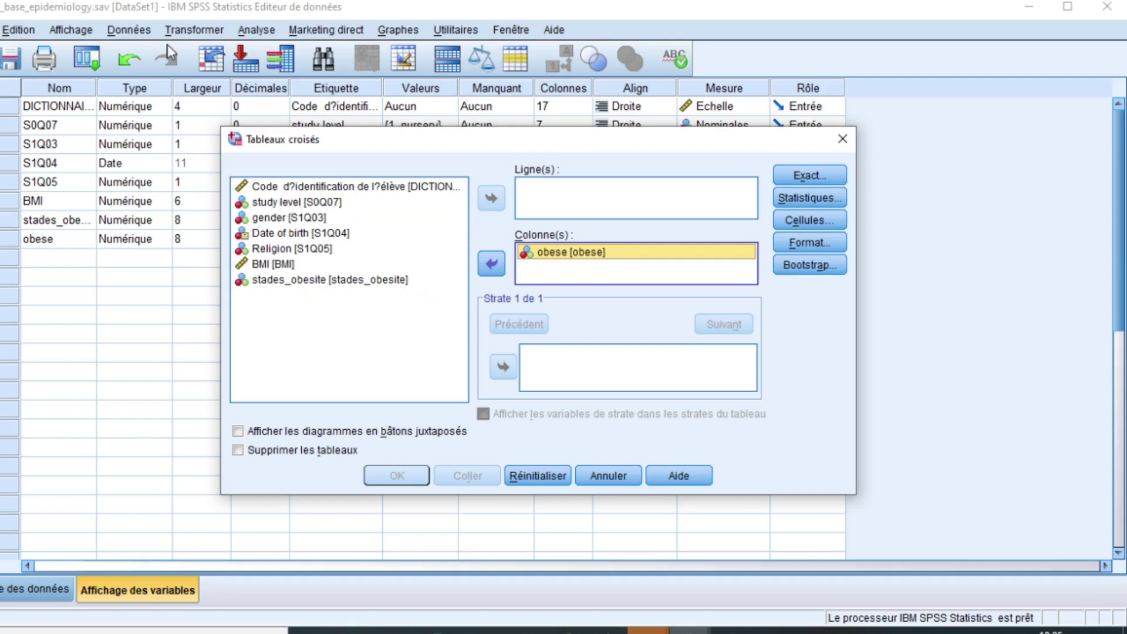
left_click(291, 204)
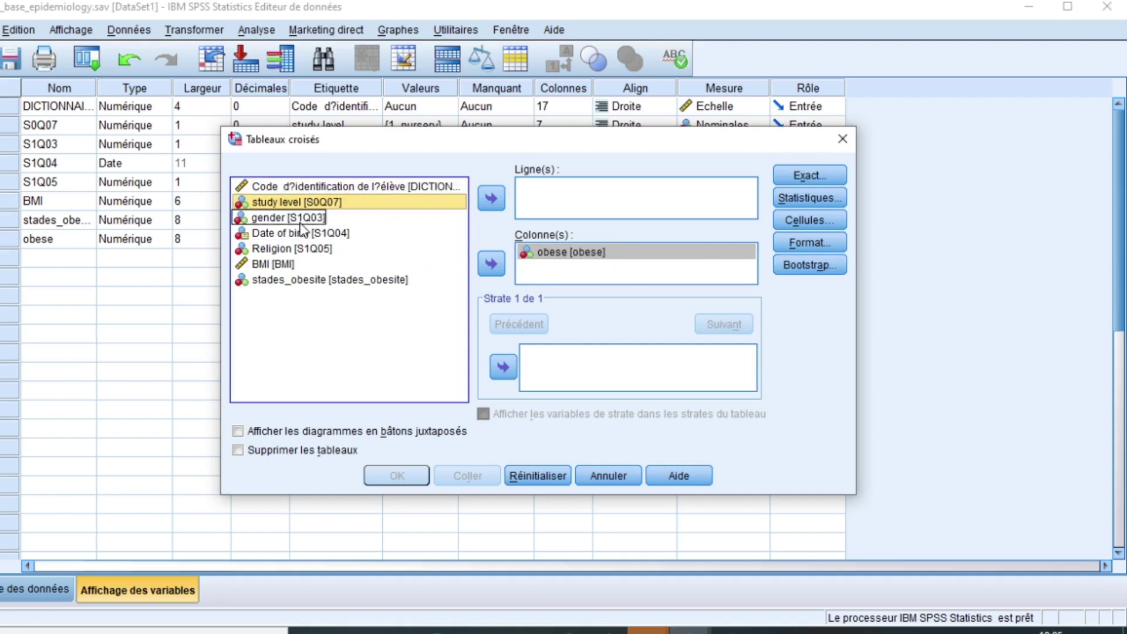
left_click(264, 218)
left_click(491, 200)
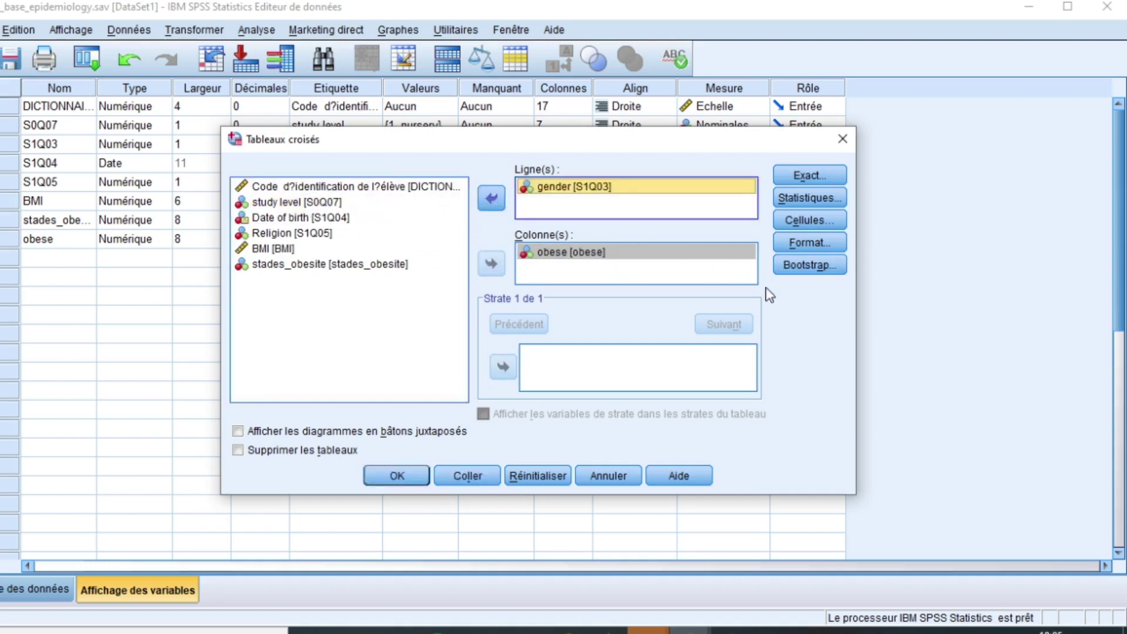
Include the Risque statistic in the crosstabulation of gender and obese
left_click(810, 197)
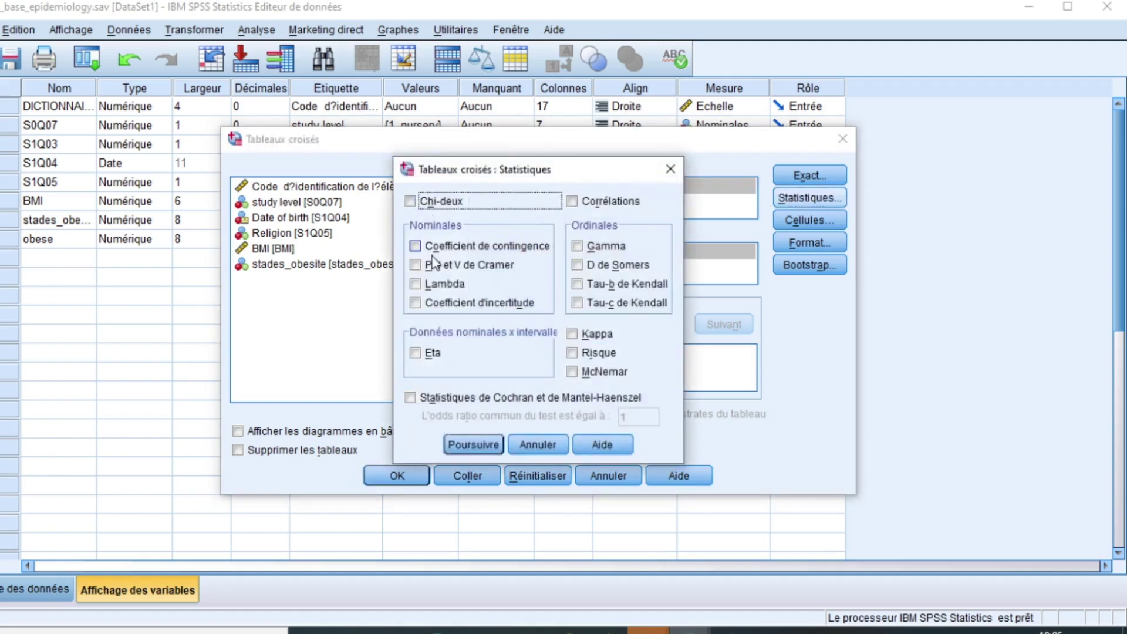
left_click(572, 354)
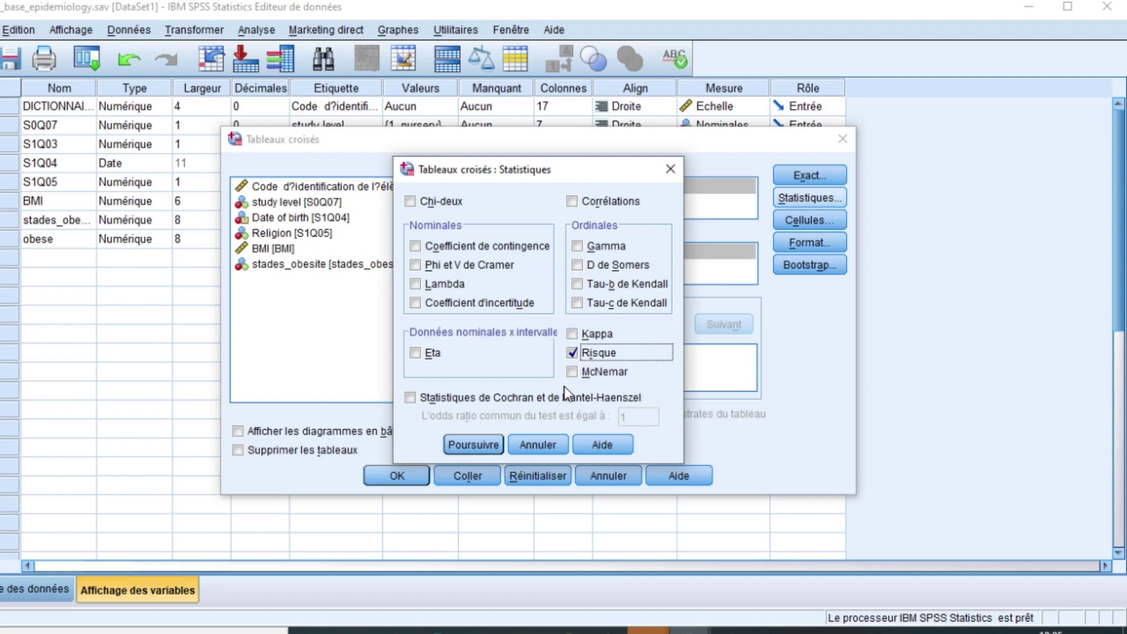
left_click(467, 449)
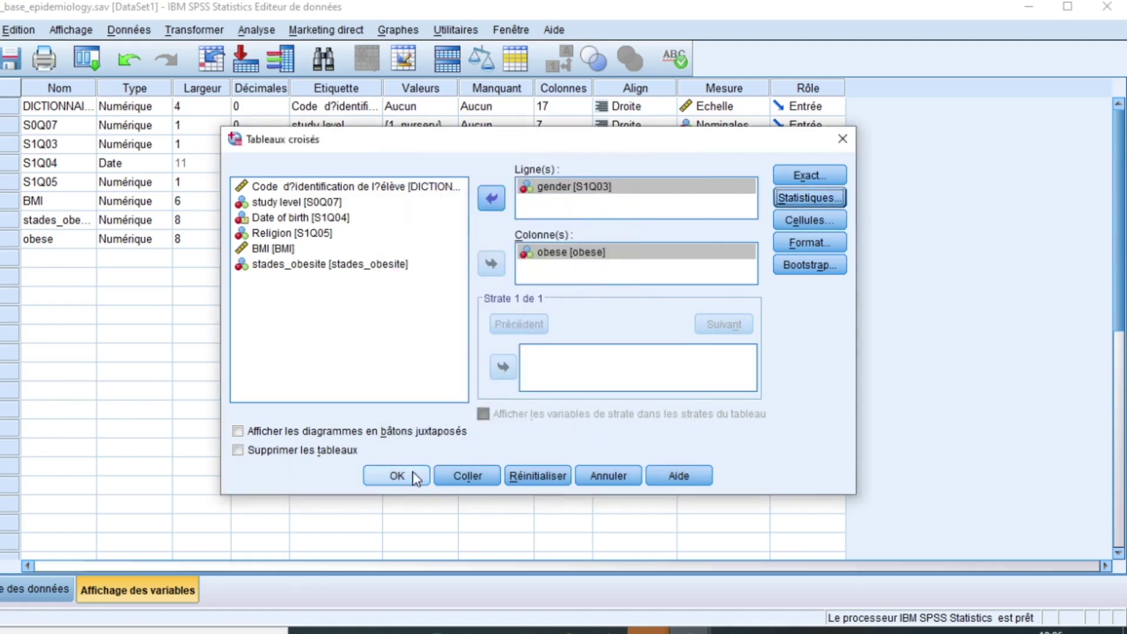
Run the crosstabulation of gender by obese with the risk estimate
left_click(390, 474)
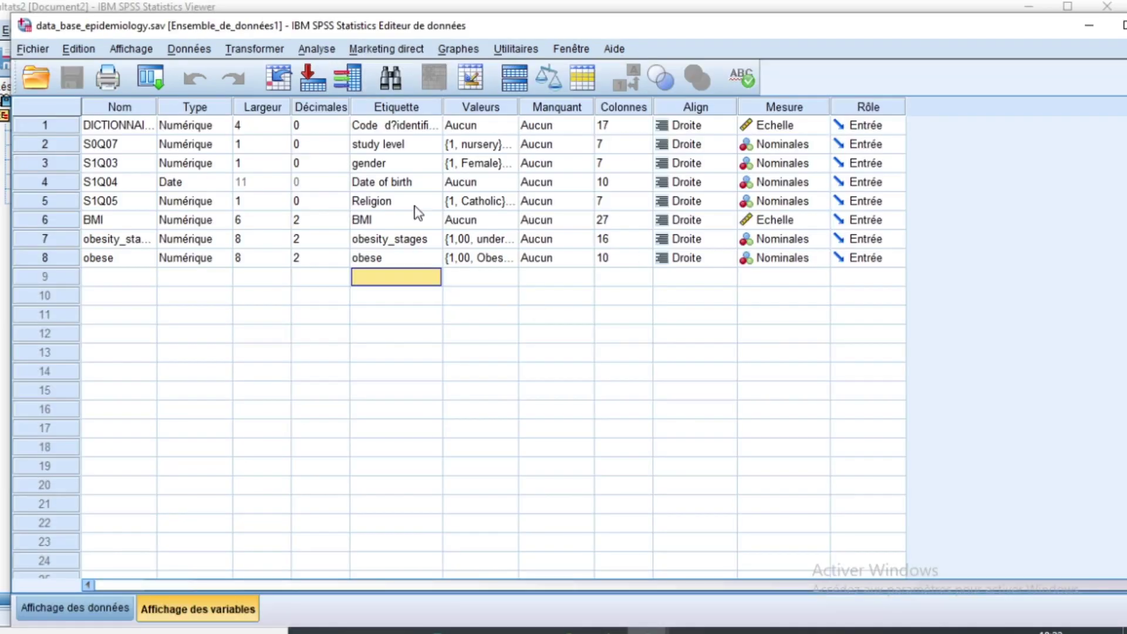
Examine each category in the value labels of obesity_stages, then close them without changes
left_click(385, 222)
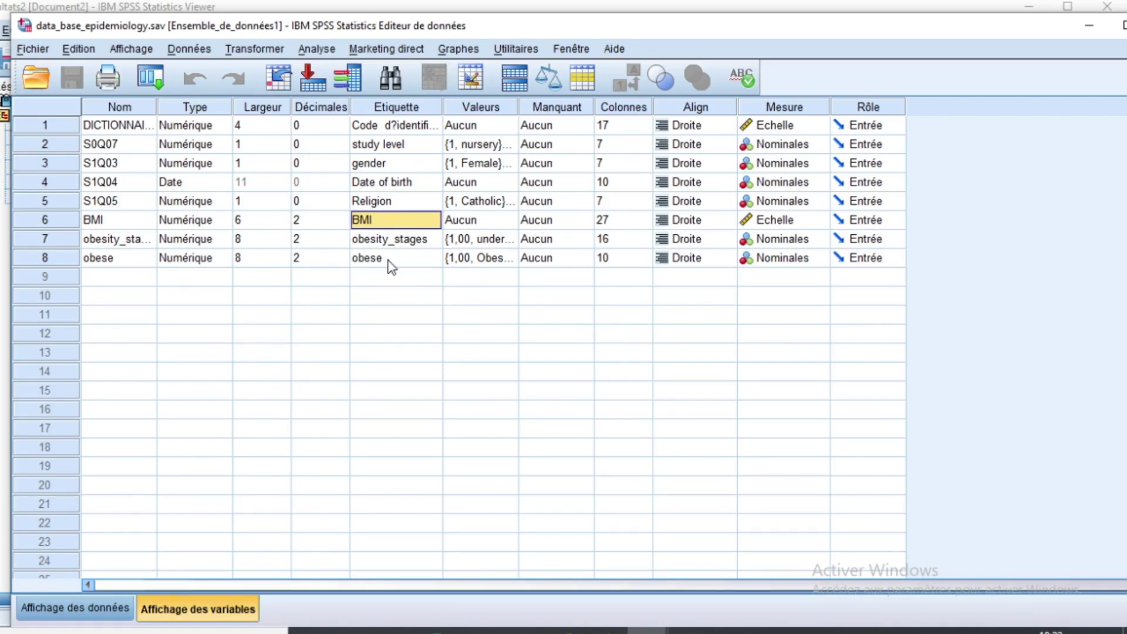
left_click(108, 240)
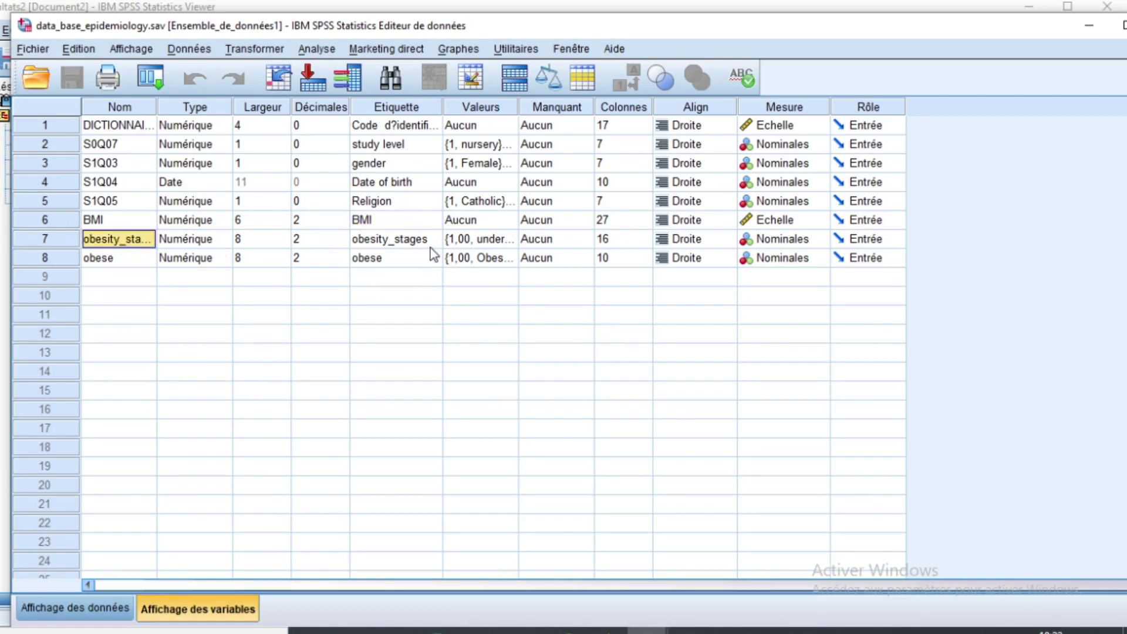
left_click(508, 240)
left_click(516, 239)
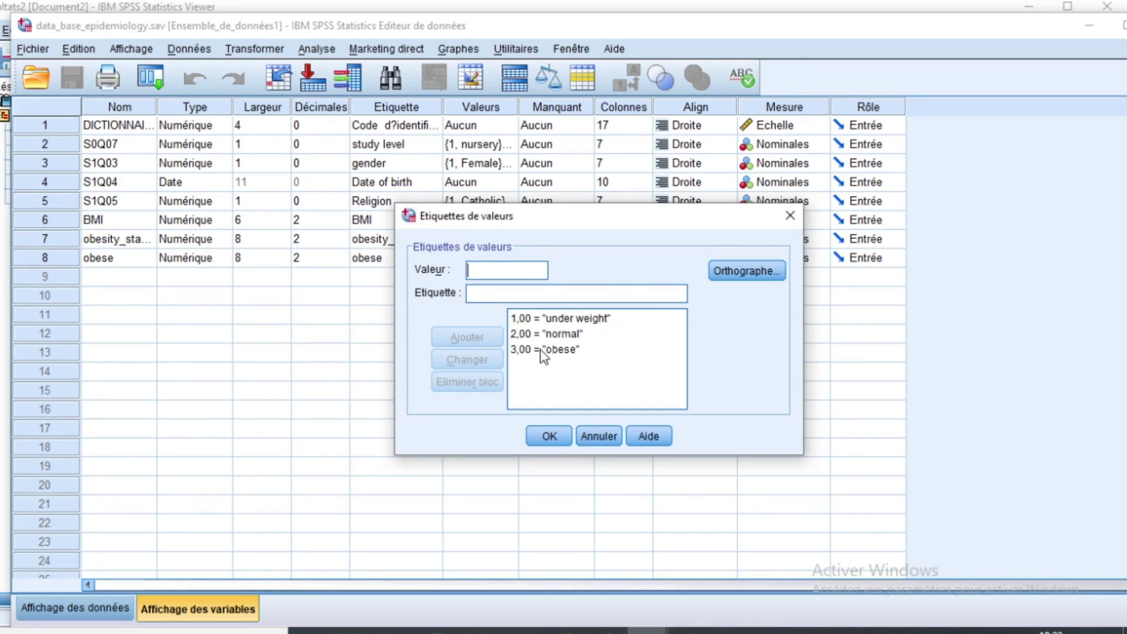
left_click(556, 320)
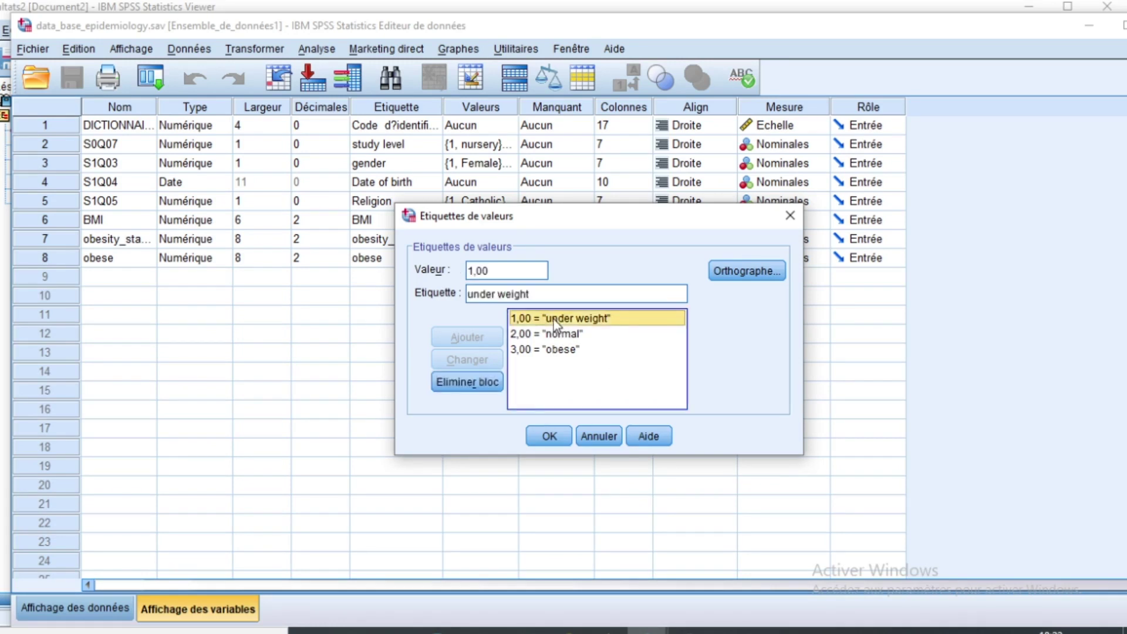
left_click(567, 336)
left_click(575, 320)
left_click(563, 334)
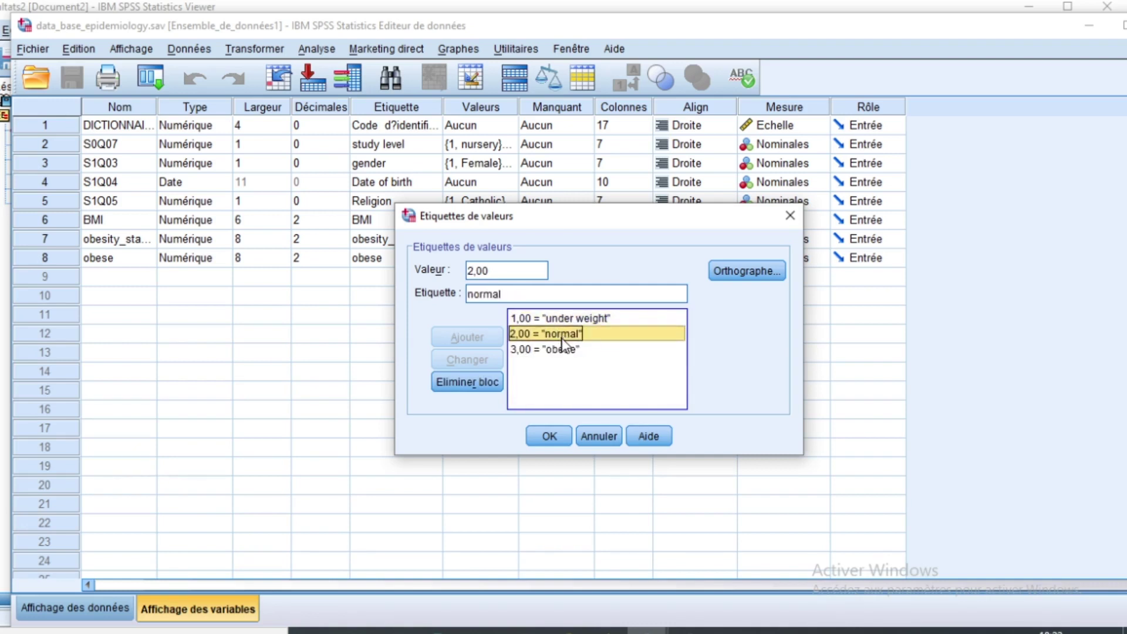
left_click(556, 351)
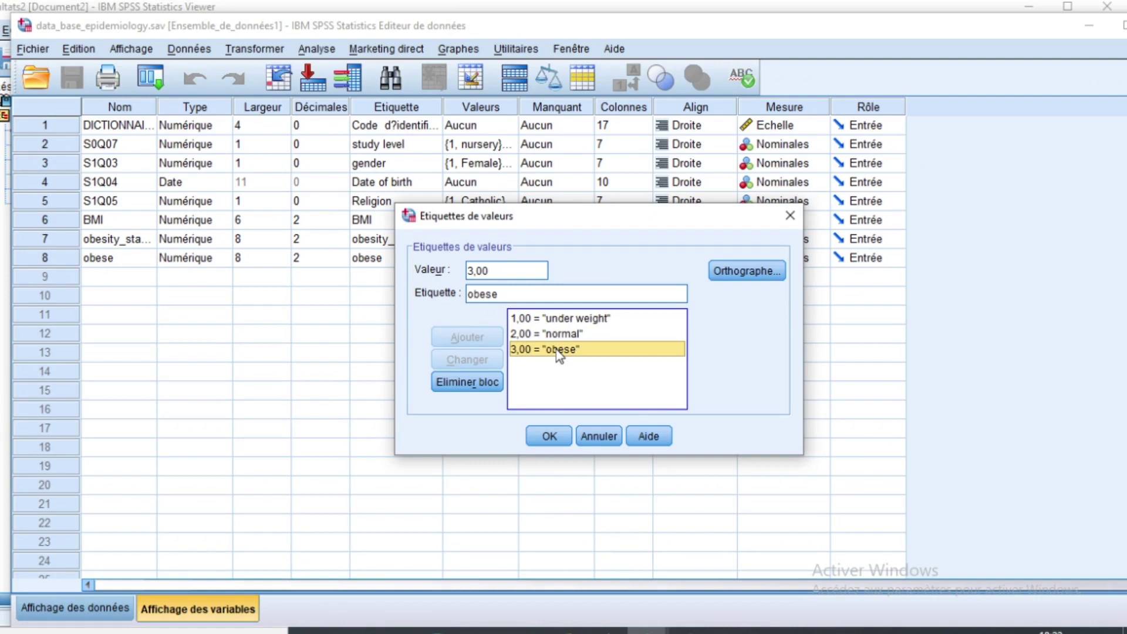
left_click(558, 336)
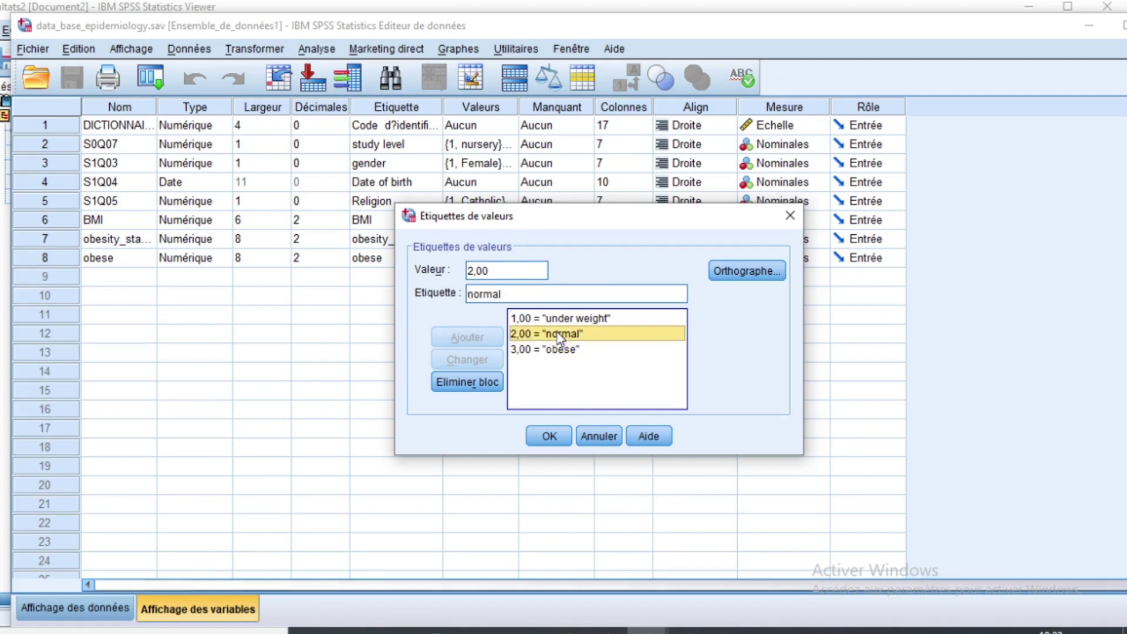
left_click_drag(607, 223, 606, 227)
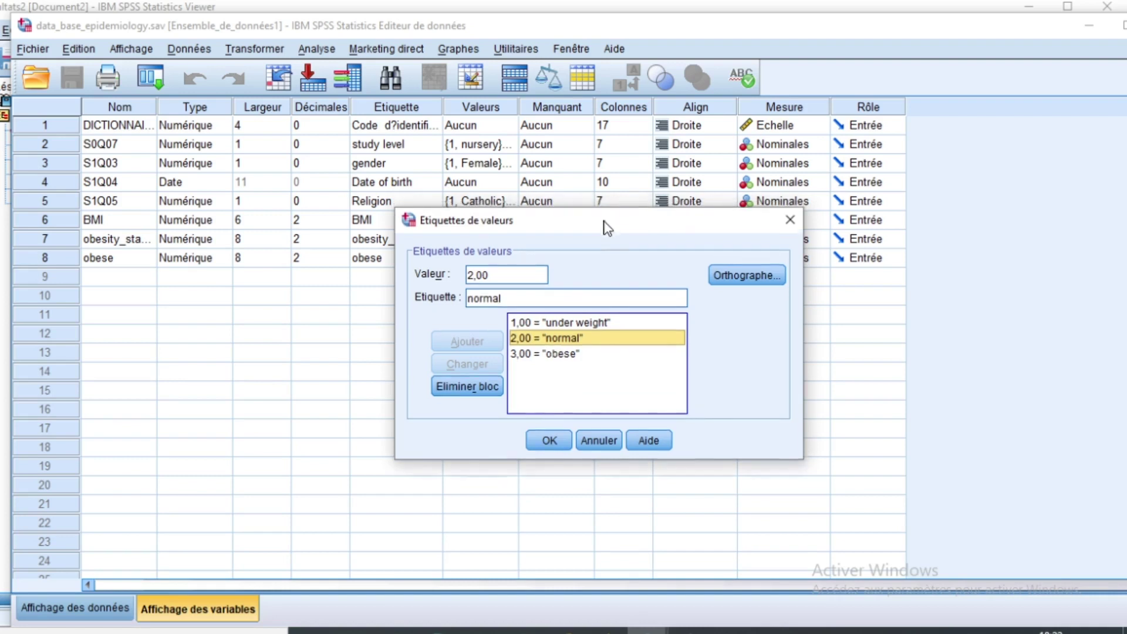
left_click(790, 220)
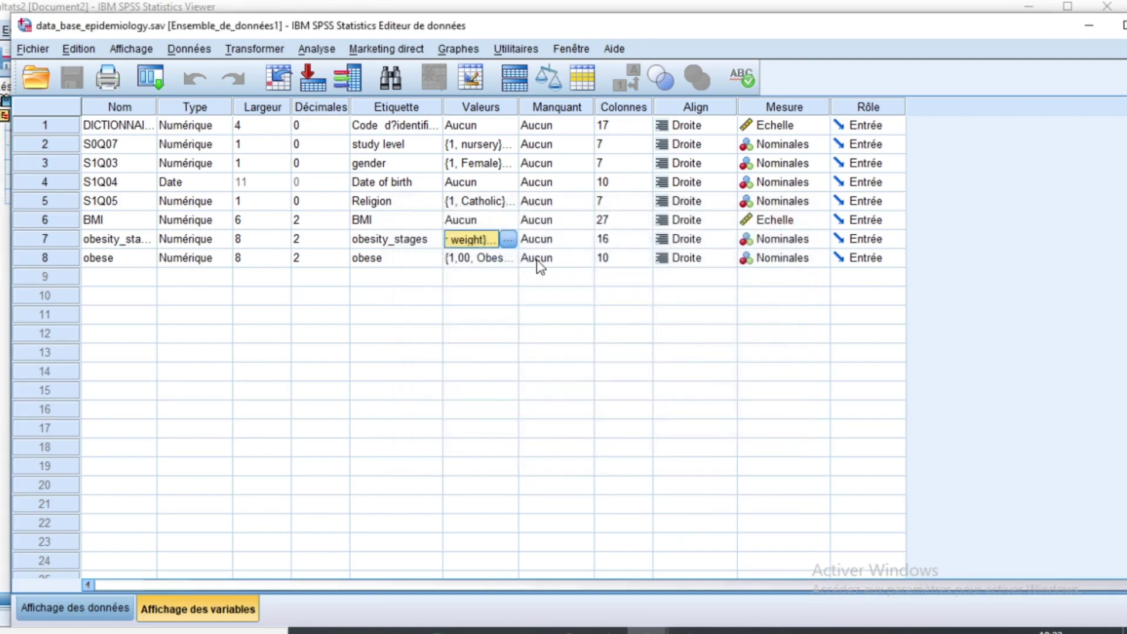
Examine how the categories of obese are coded in its value labels, then close them without changes
left_click(514, 262)
left_click(509, 259)
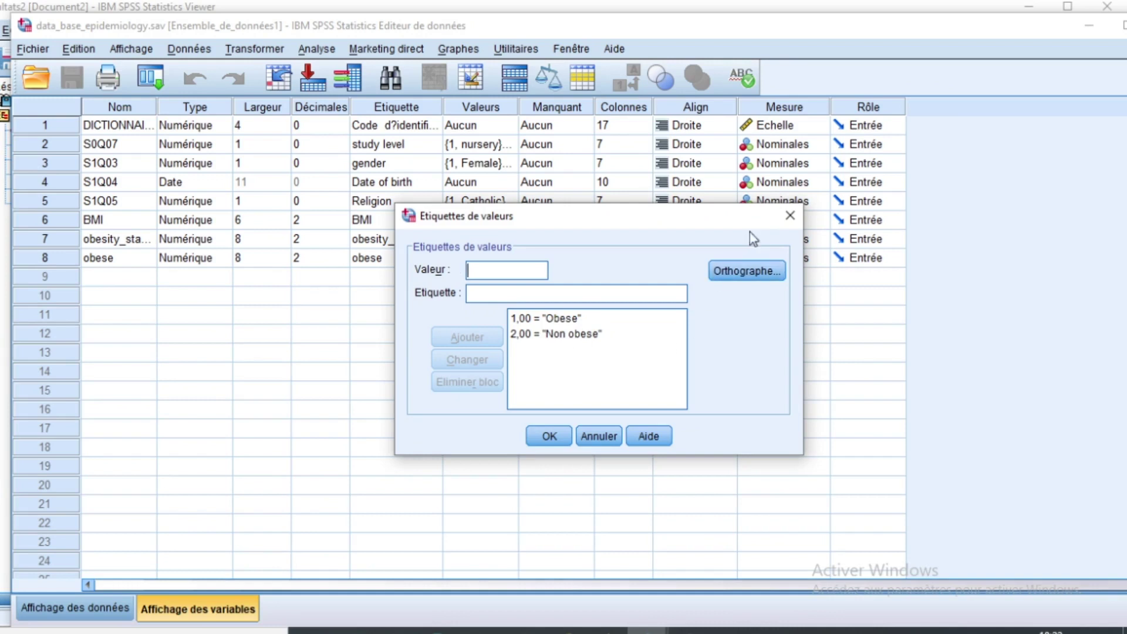
left_click(790, 215)
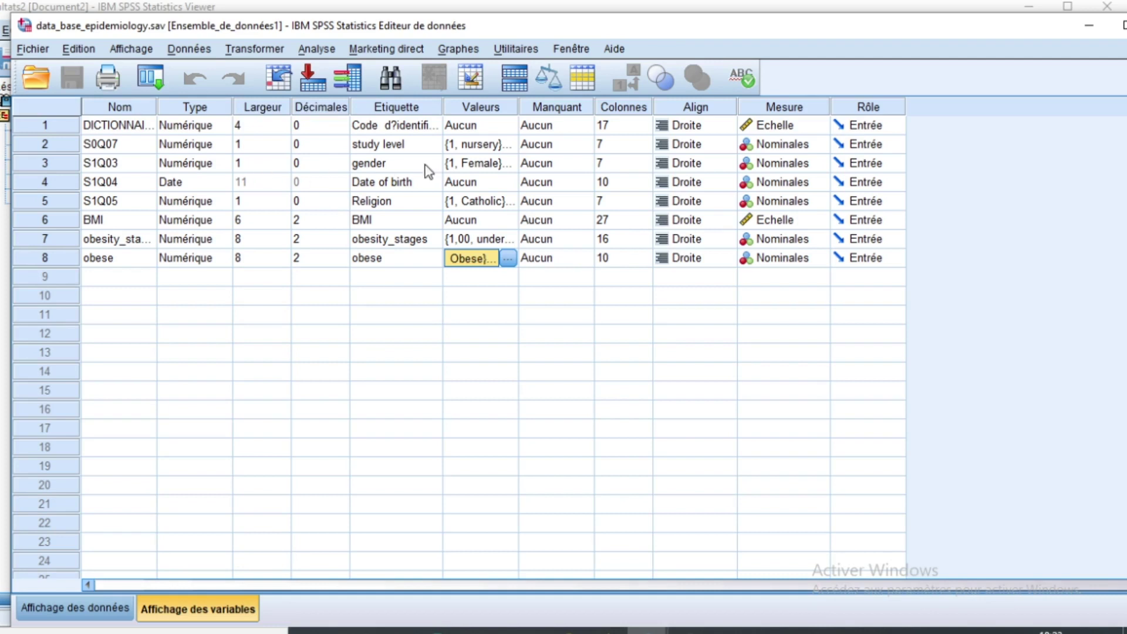
left_click(507, 258)
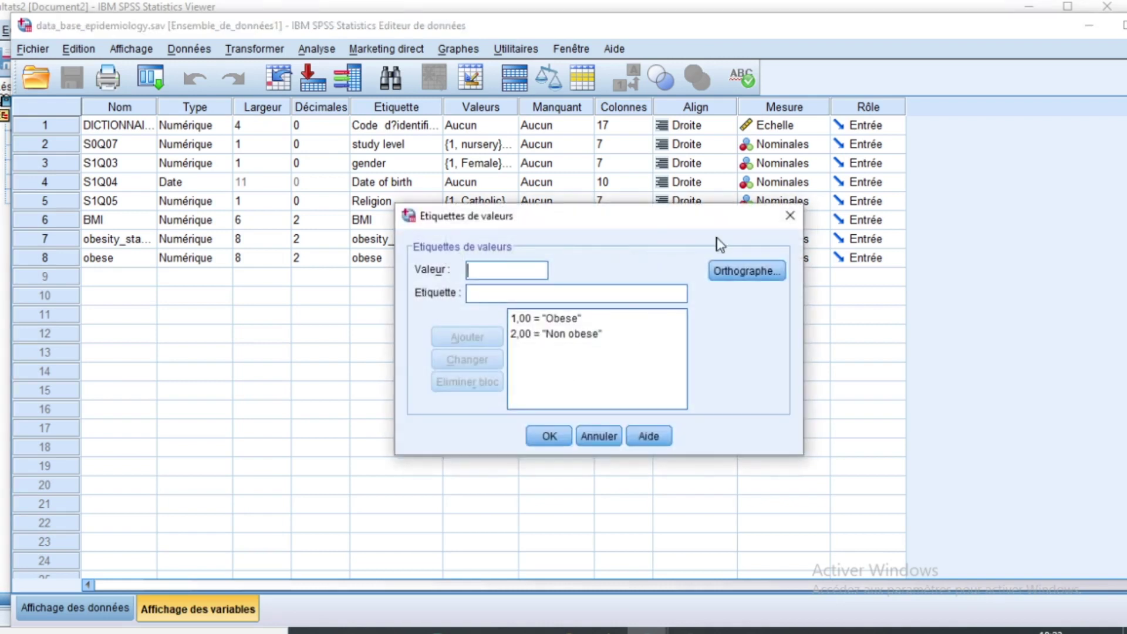
left_click(790, 216)
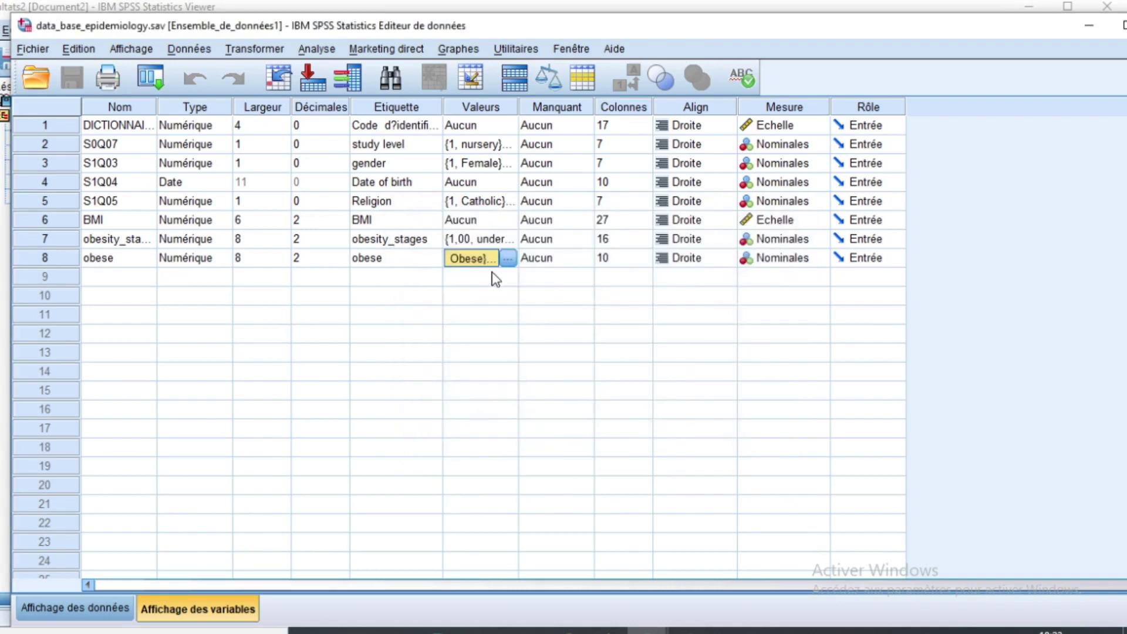
Check the value labels of gender and study level, closing each without changes
left_click(508, 164)
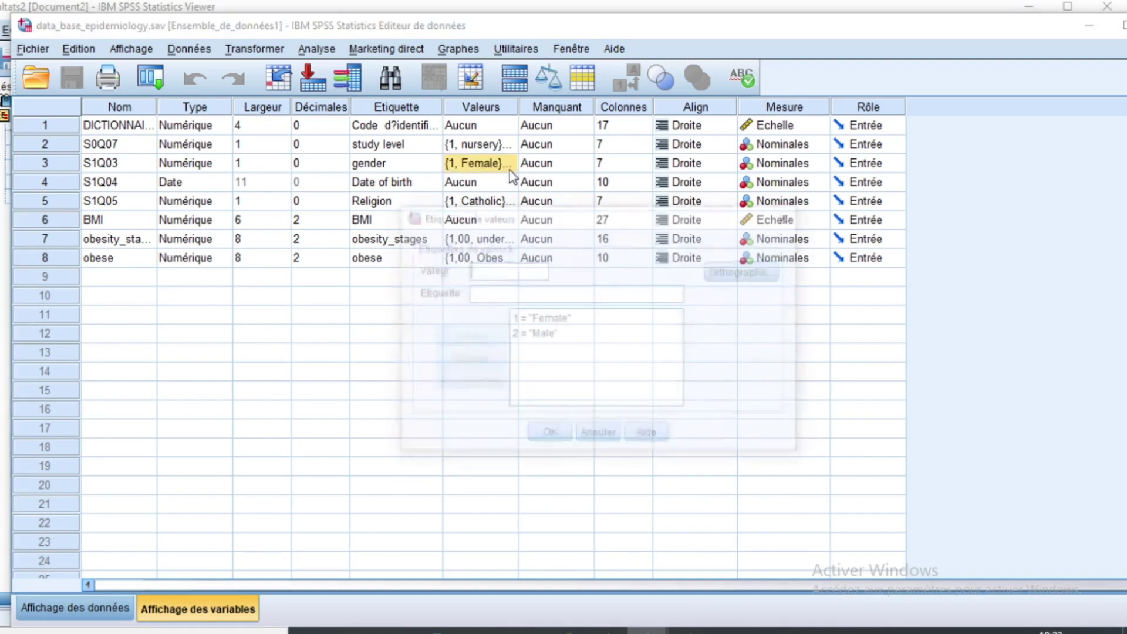
left_click(790, 215)
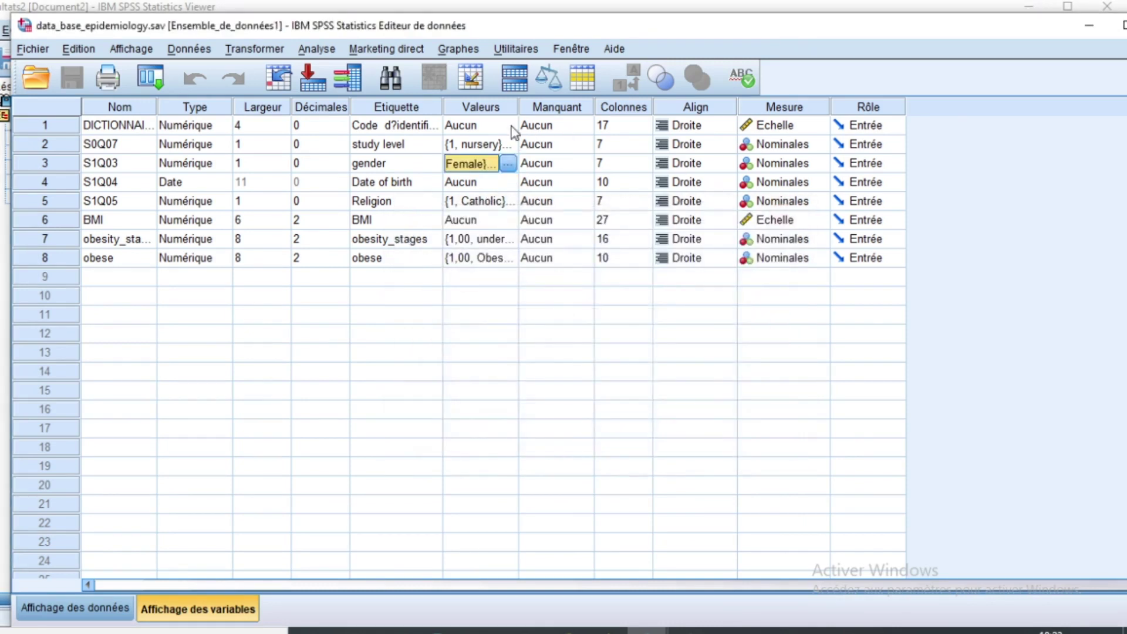
left_click(508, 145)
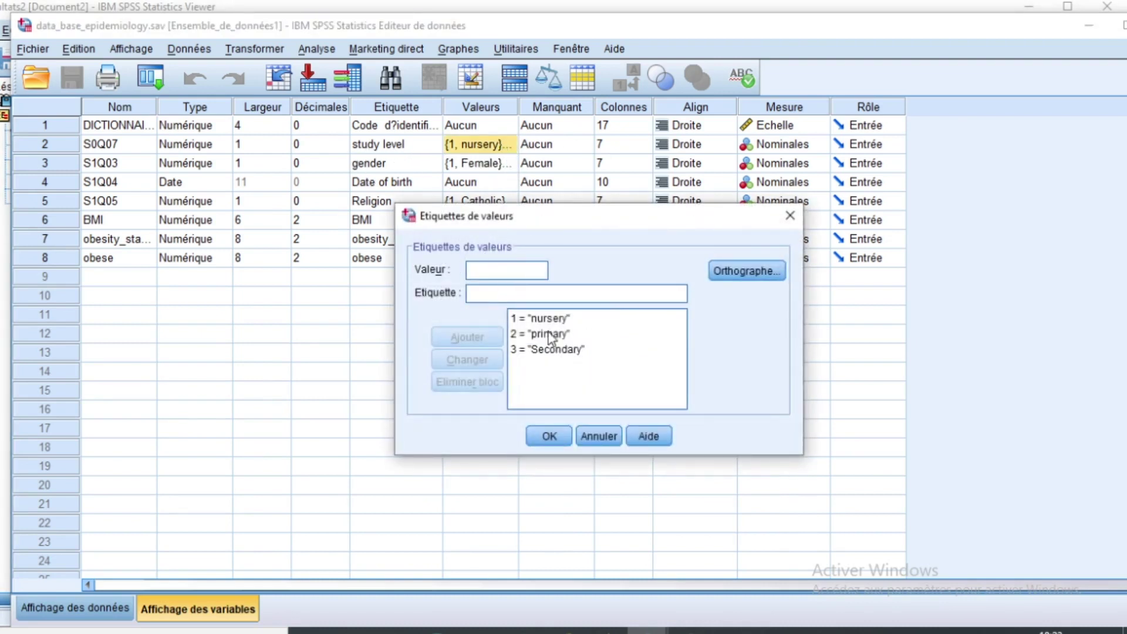
left_click(790, 216)
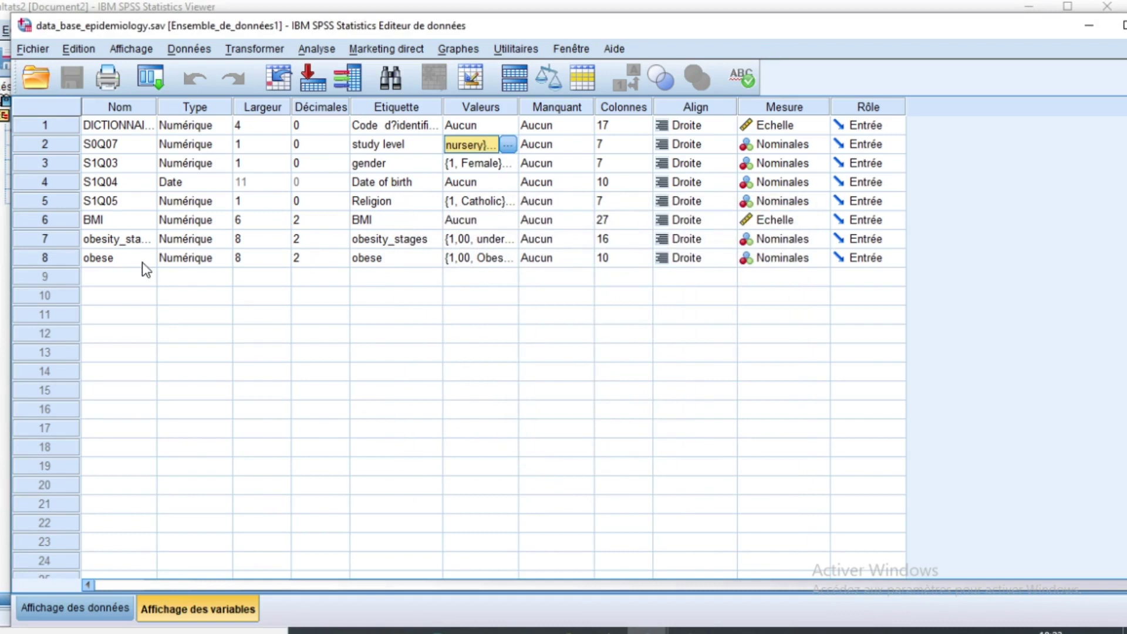
Compare the category coding of obese with that of gender in their value labels, leaving both unchanged
double_click(511, 263)
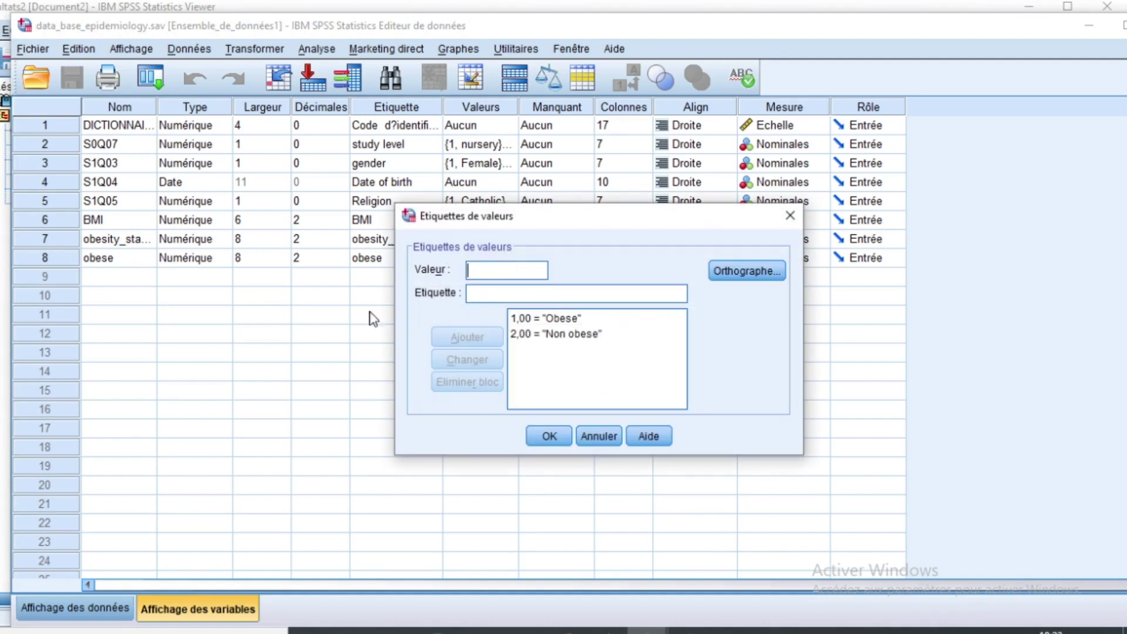
left_click(791, 223)
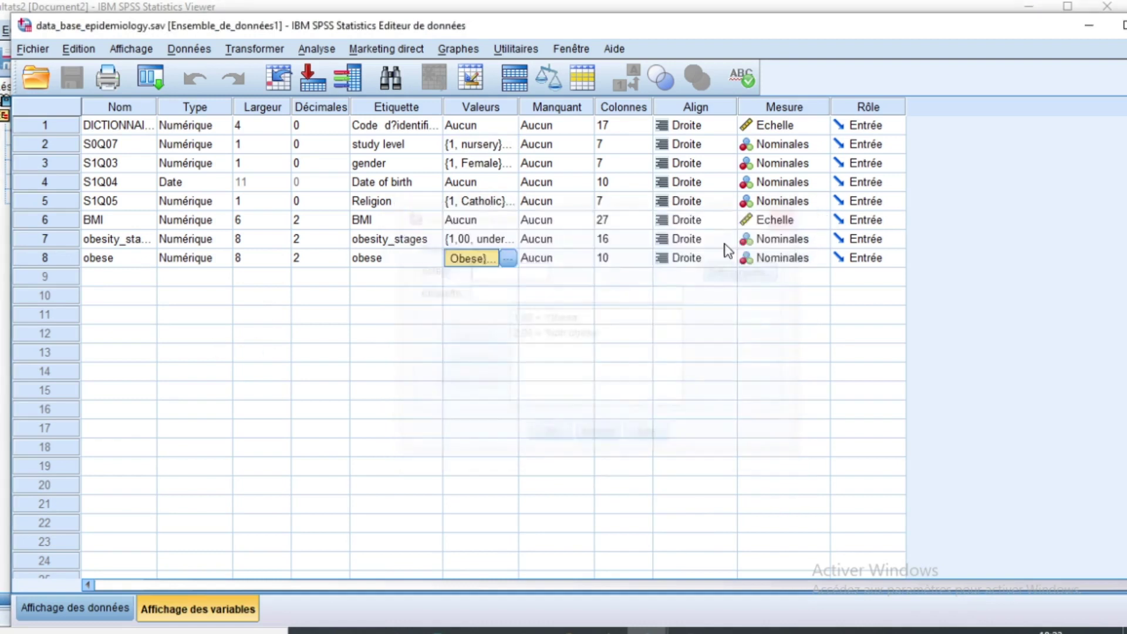
double_click(511, 169)
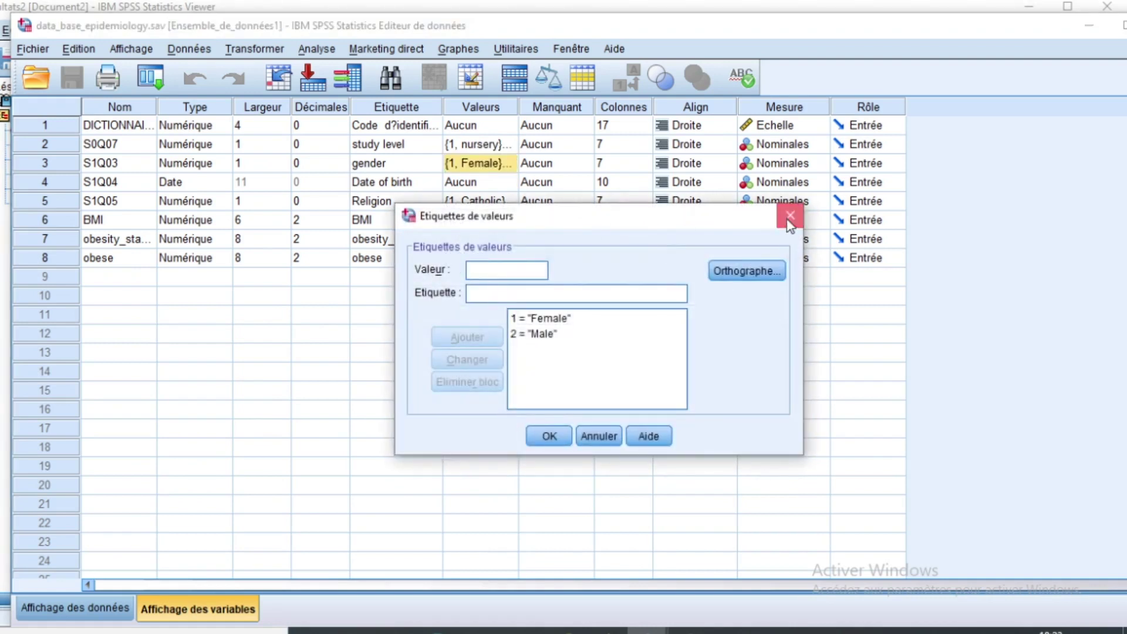
left_click(790, 215)
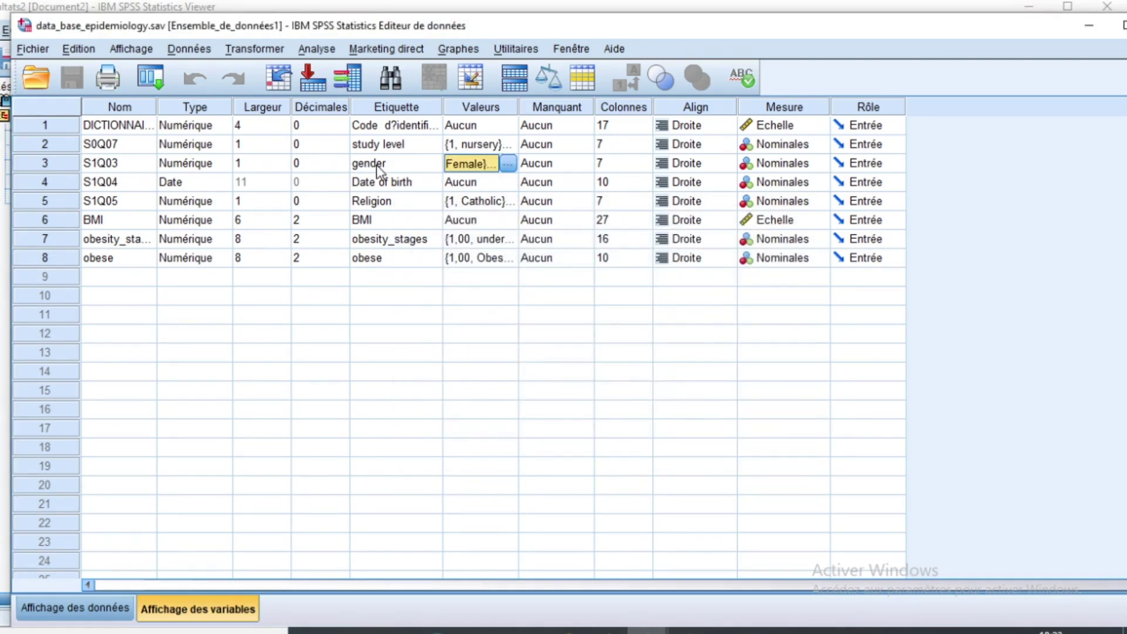
left_click(507, 164)
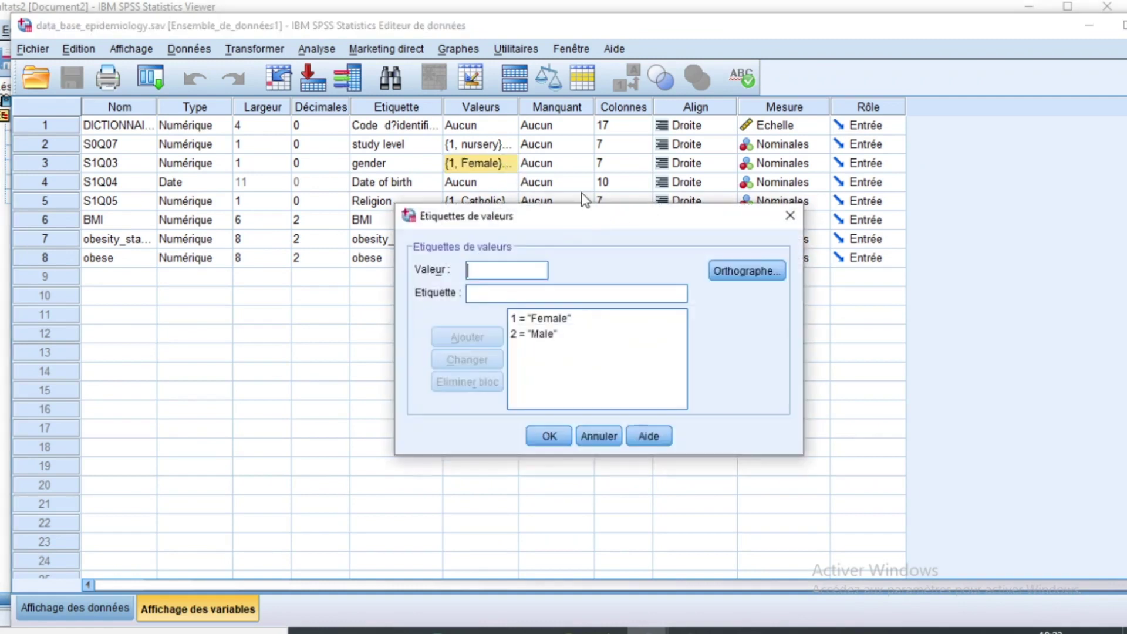
left_click(789, 216)
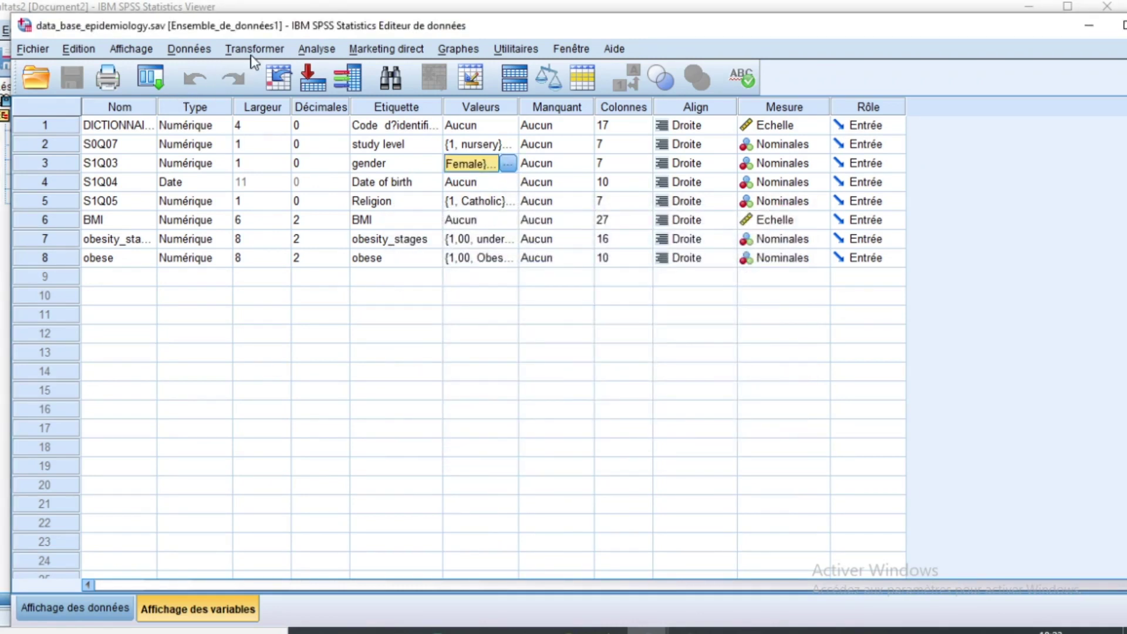
Set up a crosstabulation (Tableaux croisés) with obese in the columns and gender in the rows
left_click(318, 50)
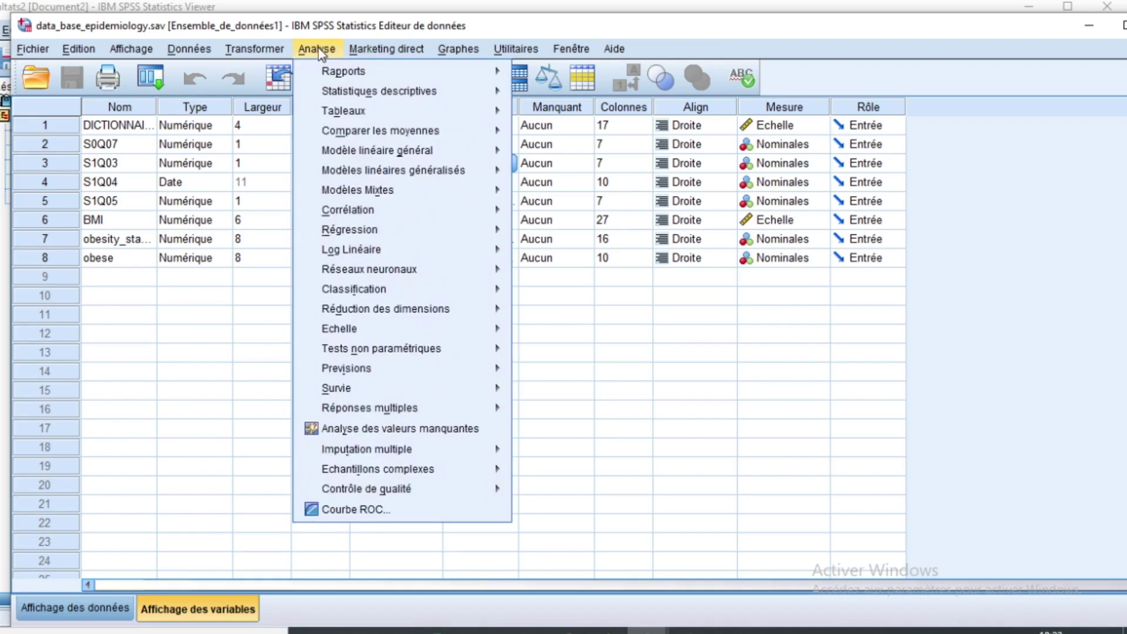
mouse_move(346, 93)
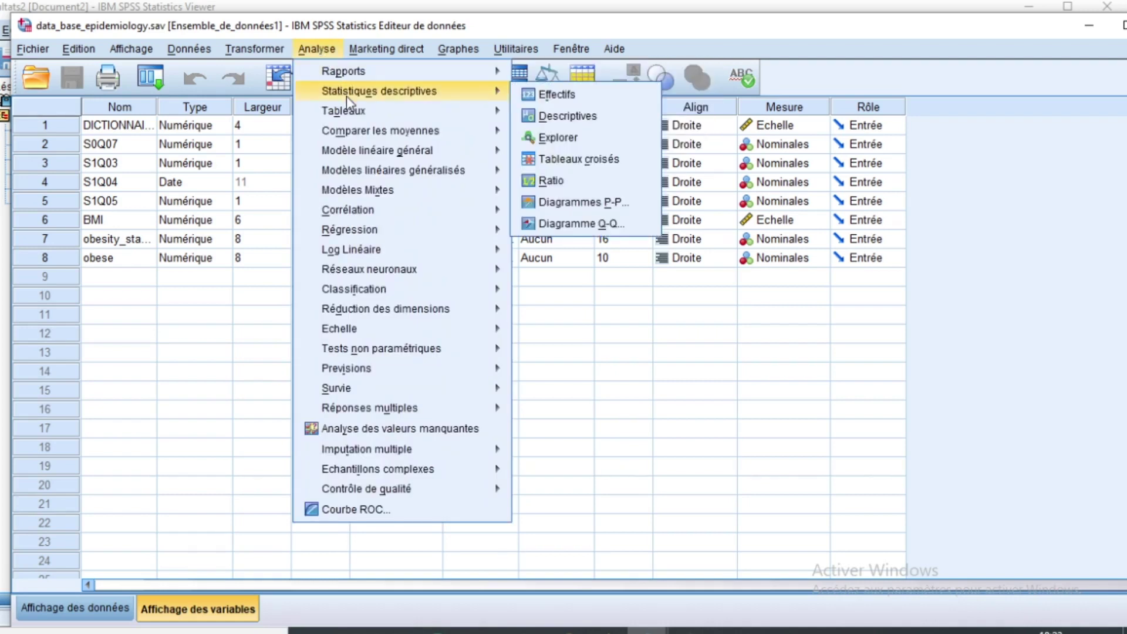
left_click(584, 166)
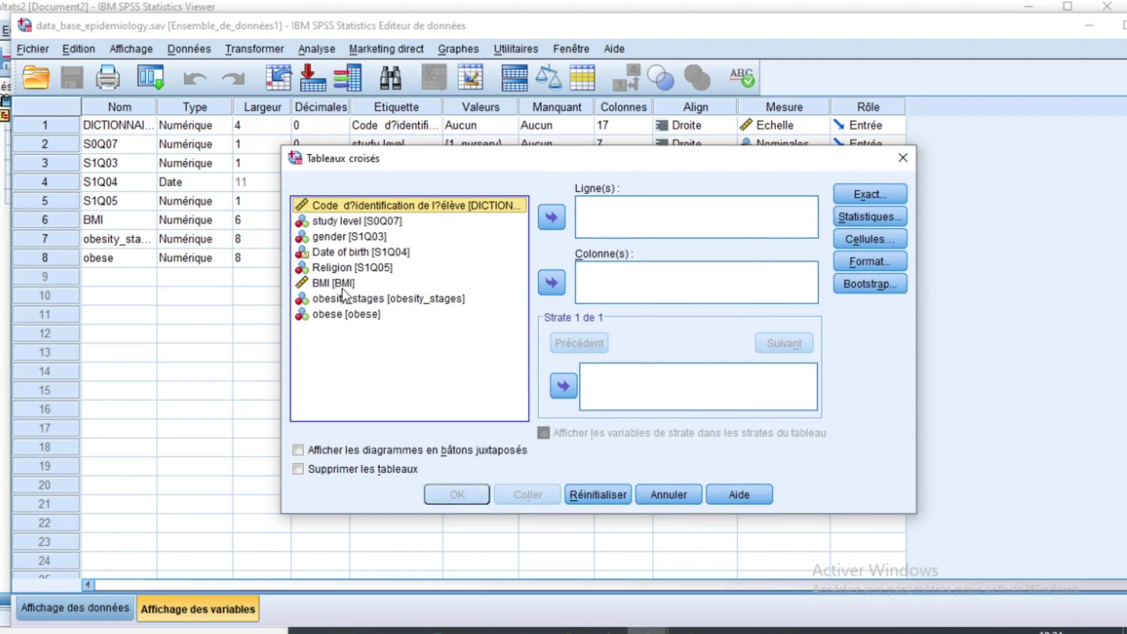
left_click(348, 316)
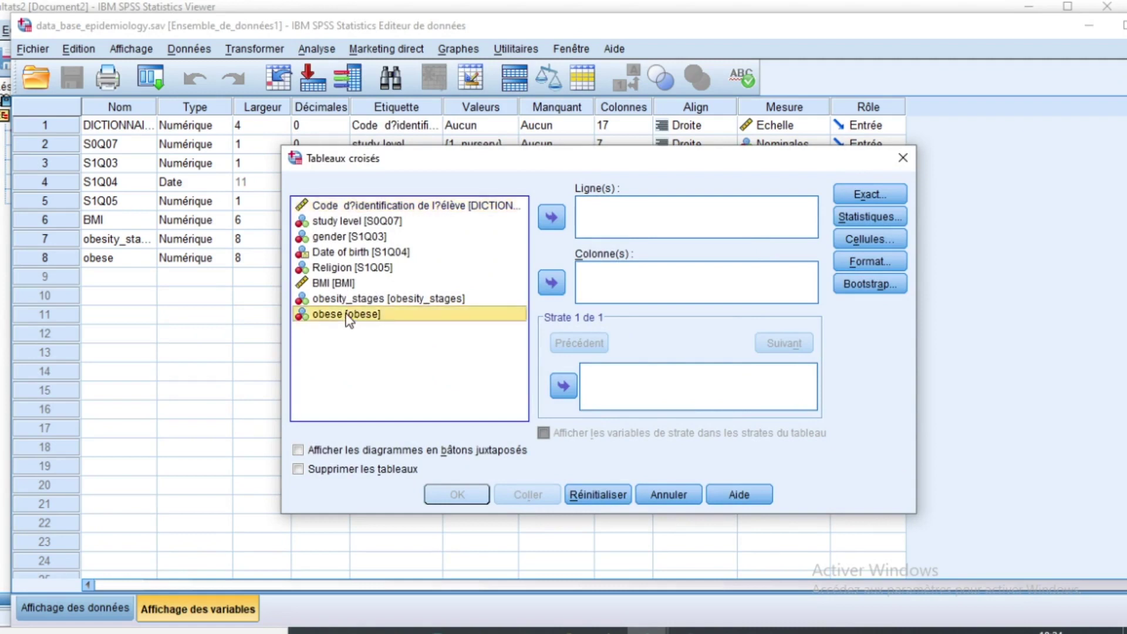
left_click(553, 284)
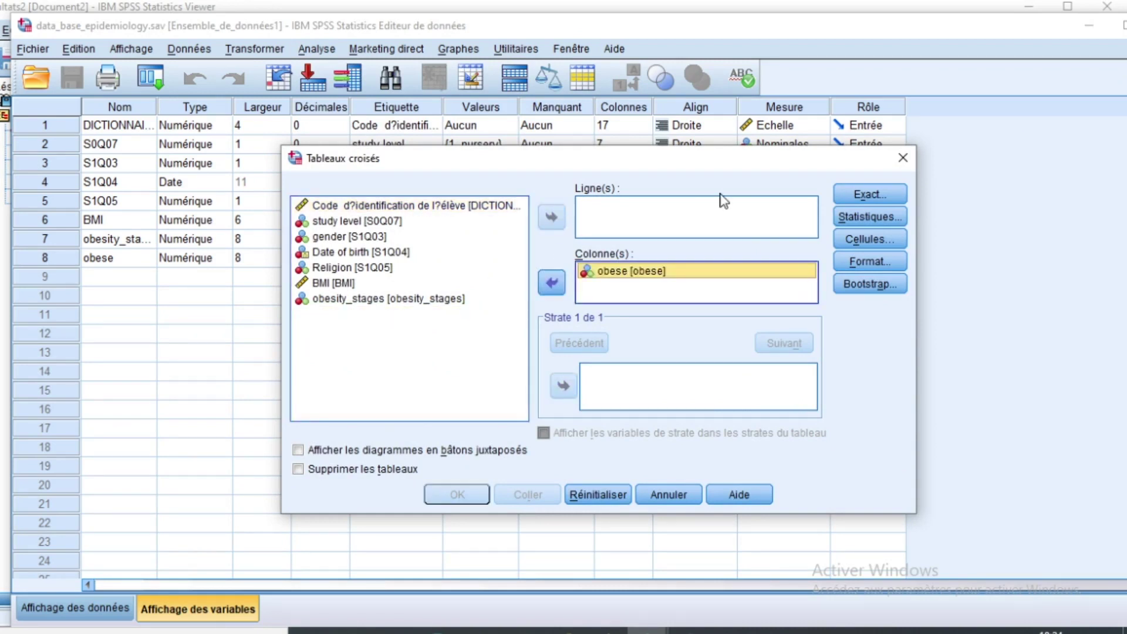
left_click(346, 238)
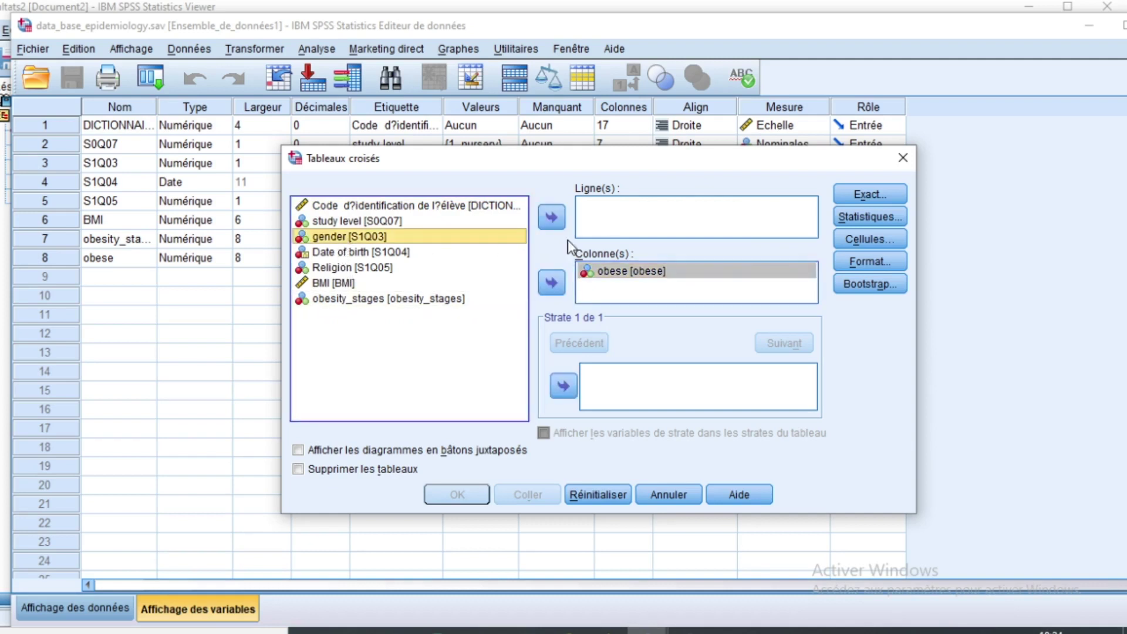
left_click(553, 220)
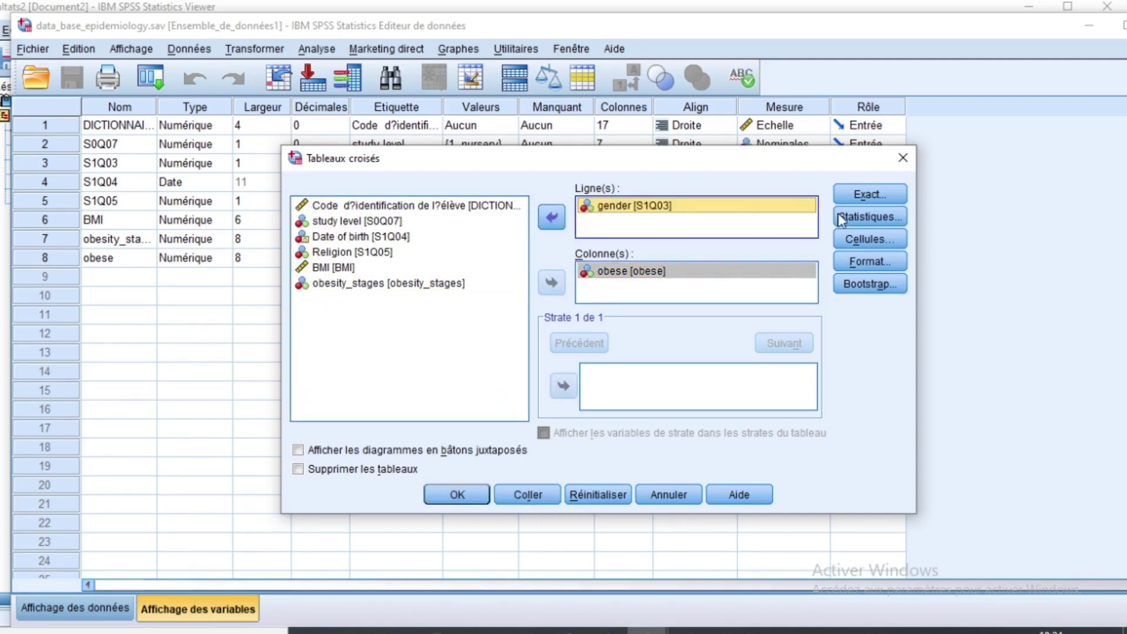
Add the Risque statistic to the crosstabulation of gender by obese
left_click(875, 222)
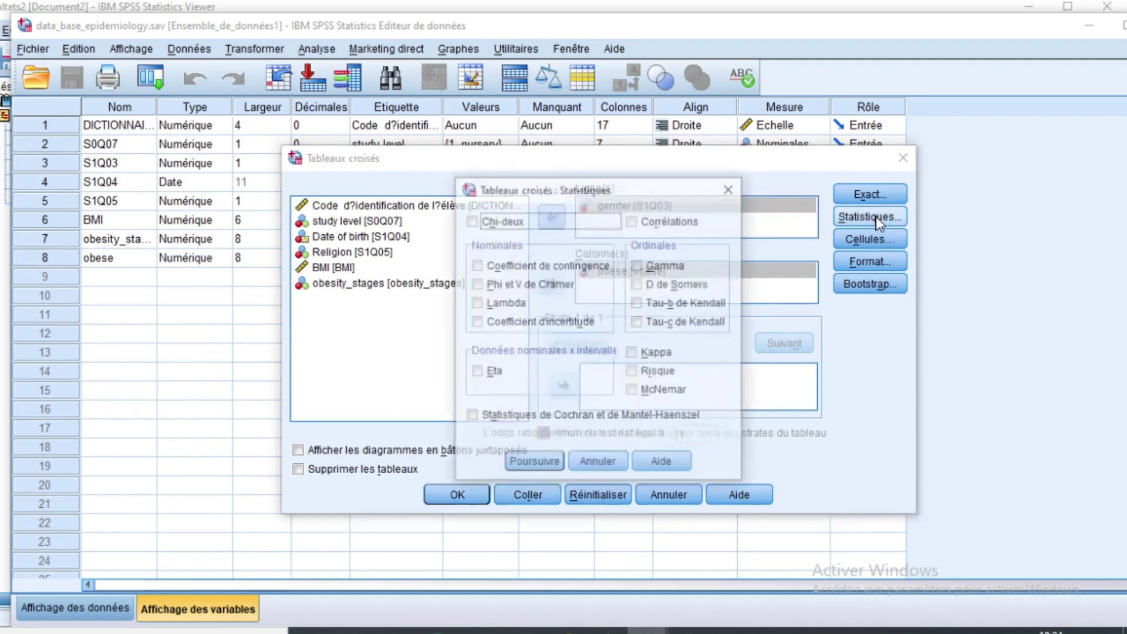
left_click(636, 375)
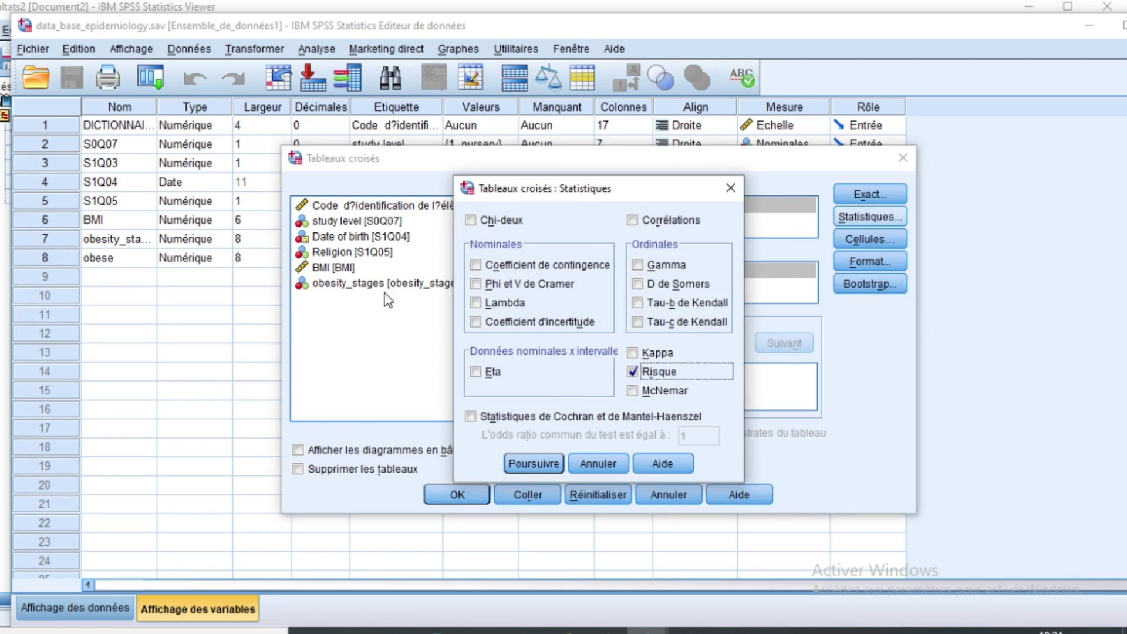
left_click(534, 463)
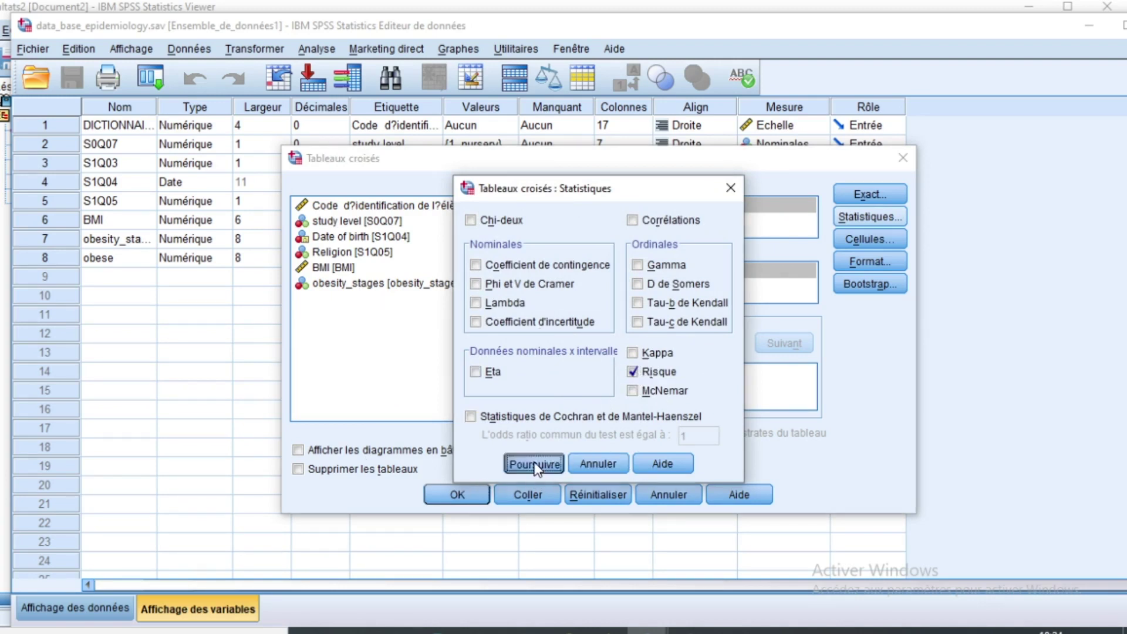
Run the crosstabulation of gender by obese, checking the cell display options without changing them
left_click(871, 240)
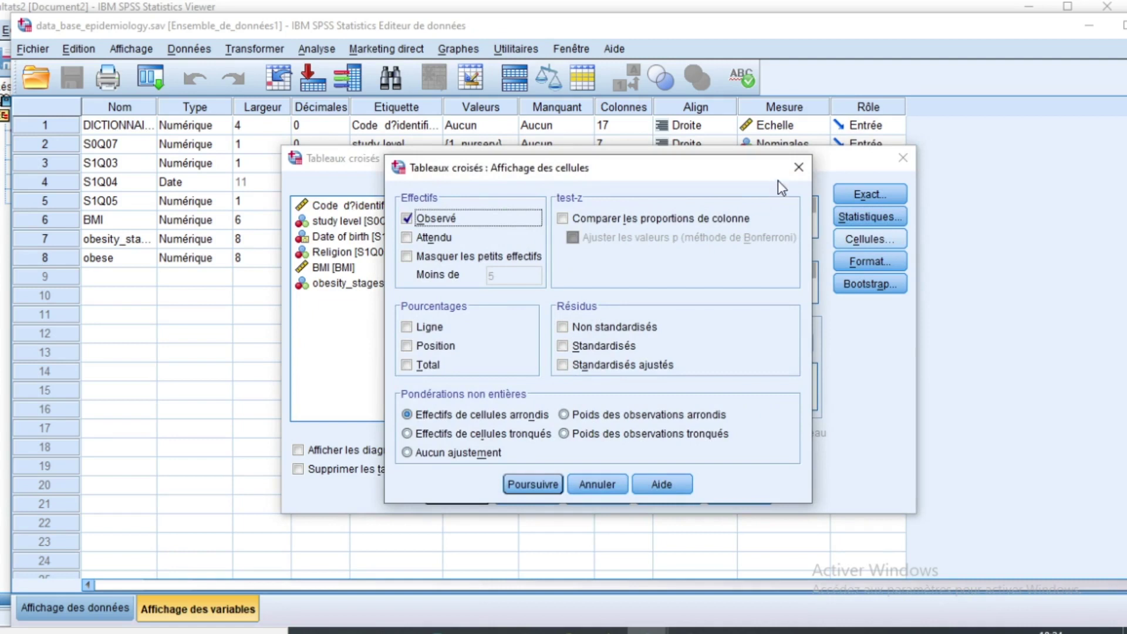
left_click(798, 168)
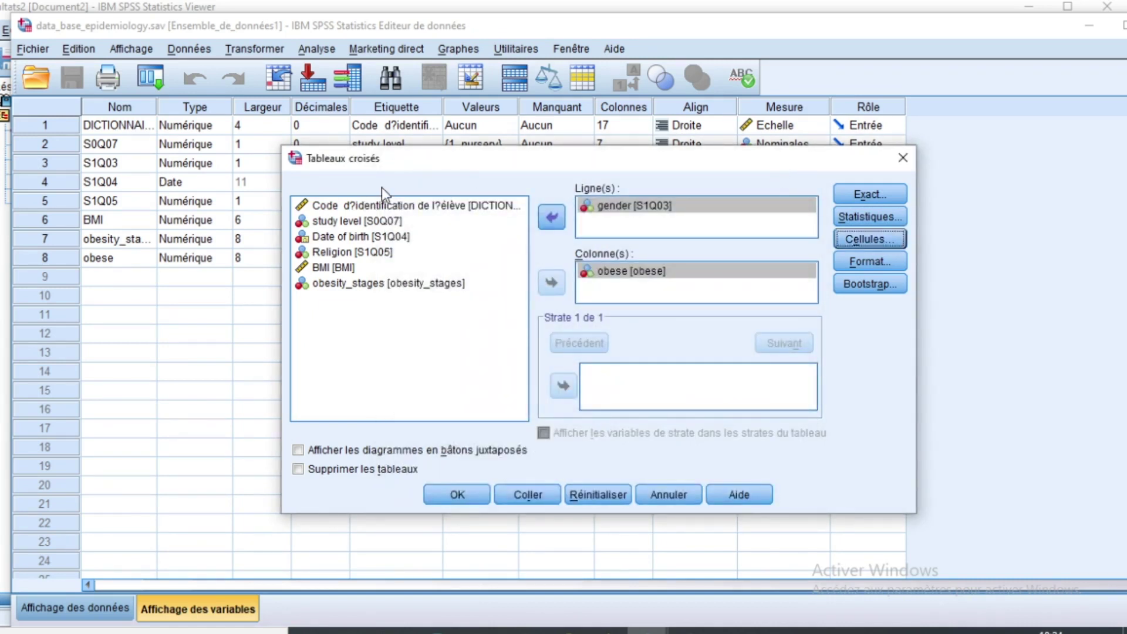
left_click(467, 496)
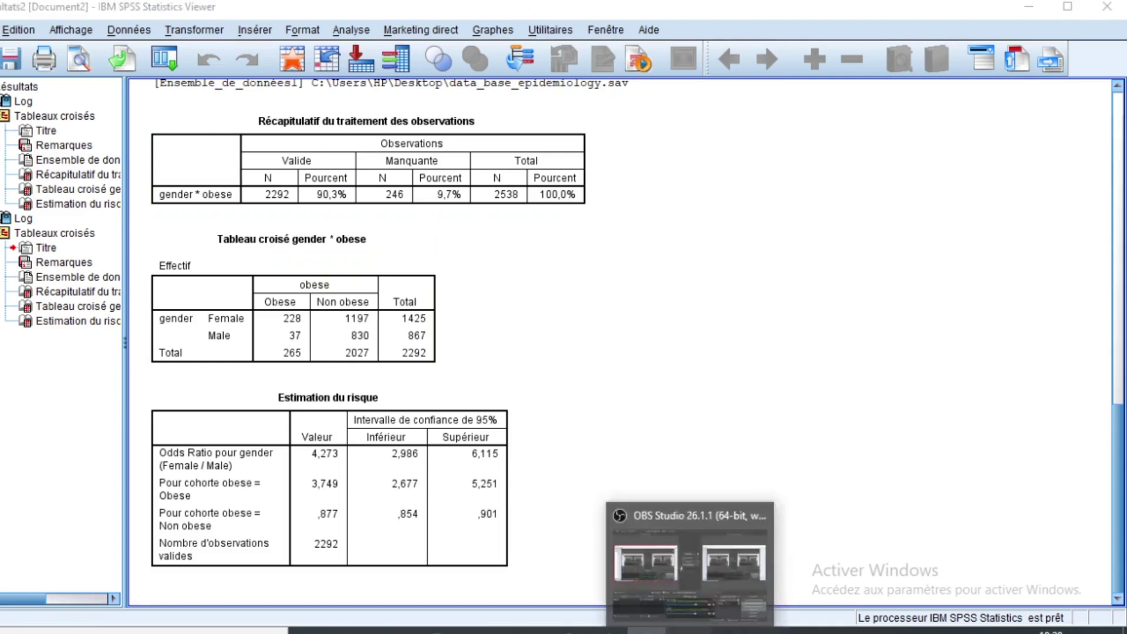
Check the value labels of obese against the crosstabulation and risk estimate output, leaving the labels unchanged
left_click(688, 623)
mouse_move(646, 629)
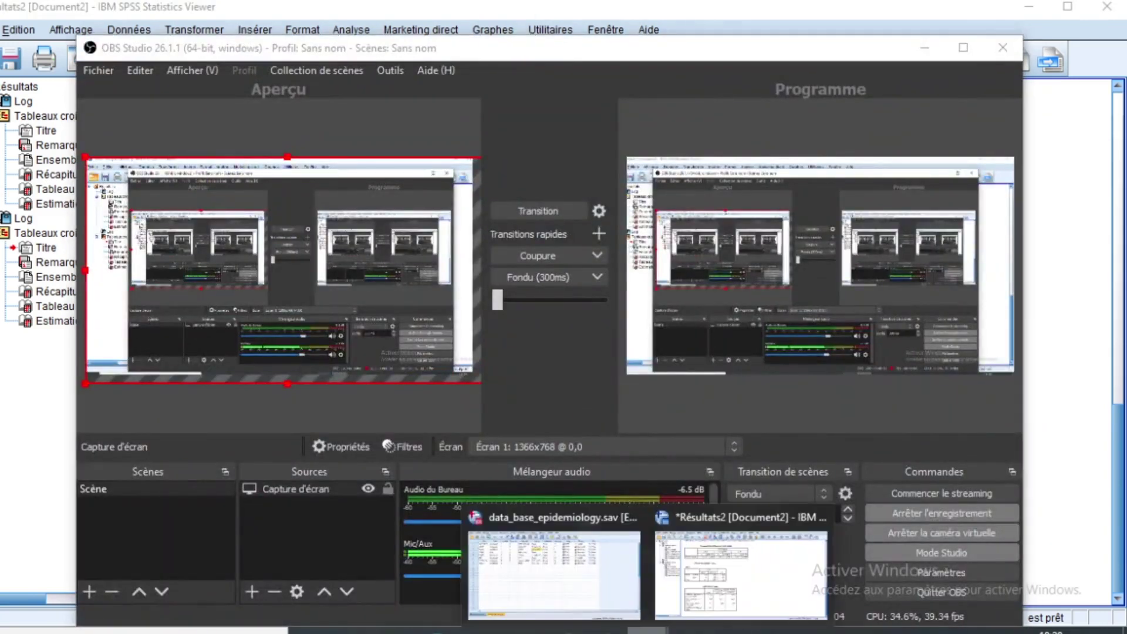
left_click(595, 576)
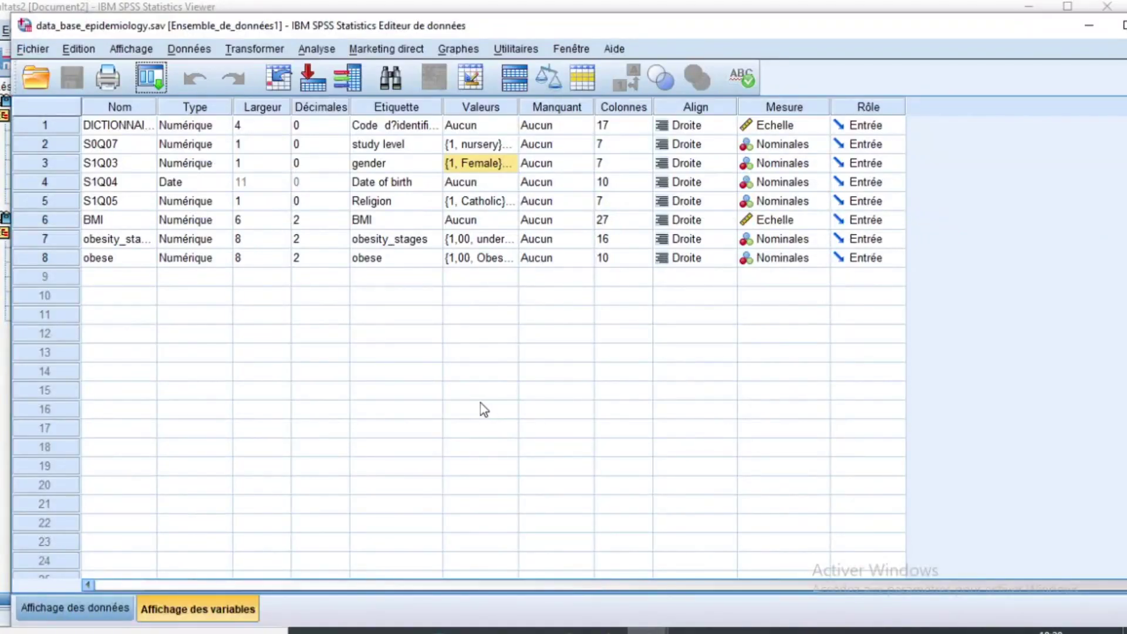
double_click(511, 262)
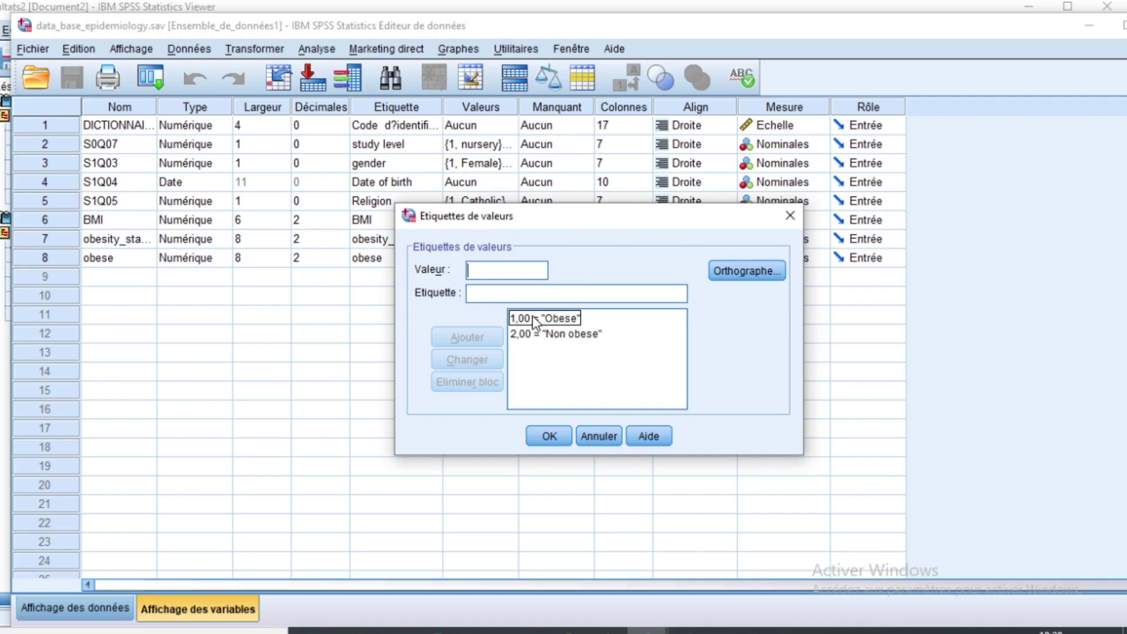
left_click(531, 317)
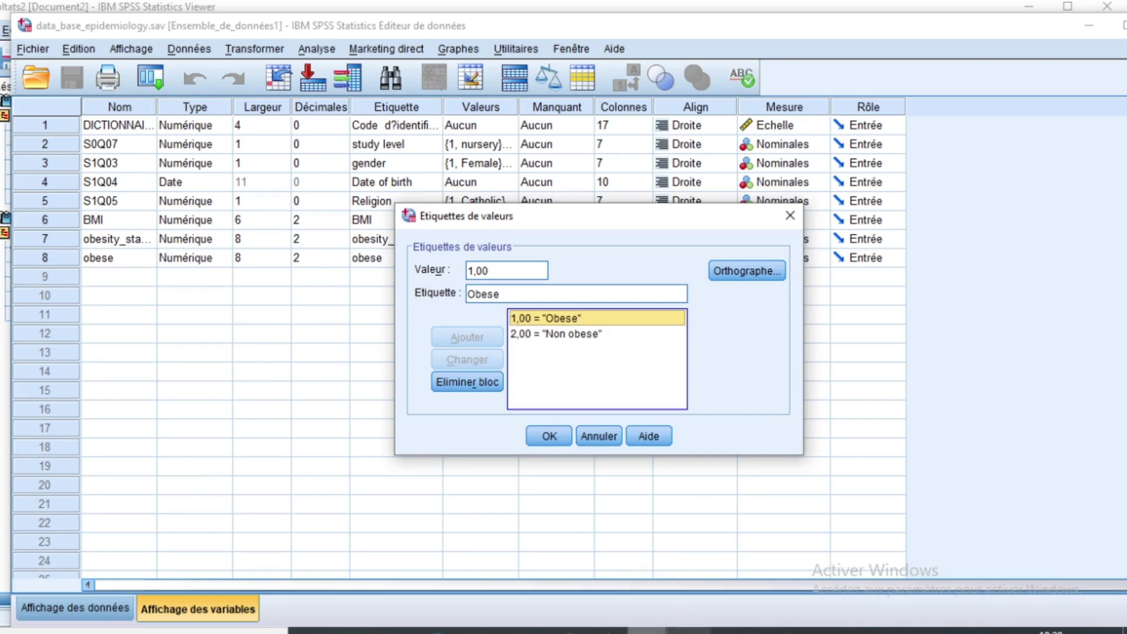
left_click(652, 631)
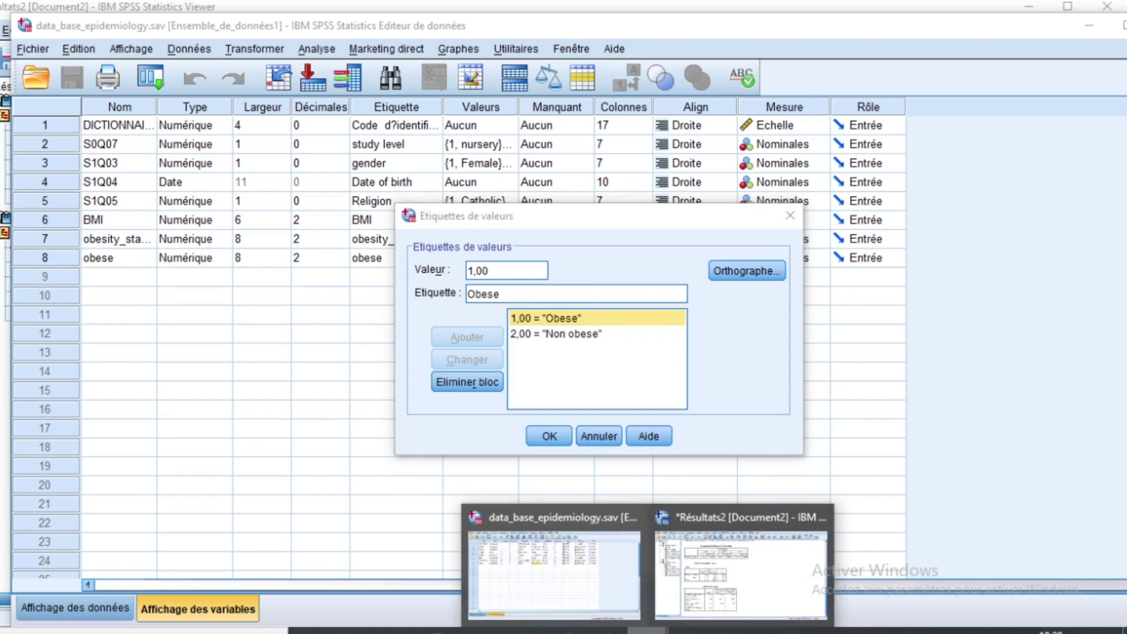
mouse_move(706, 583)
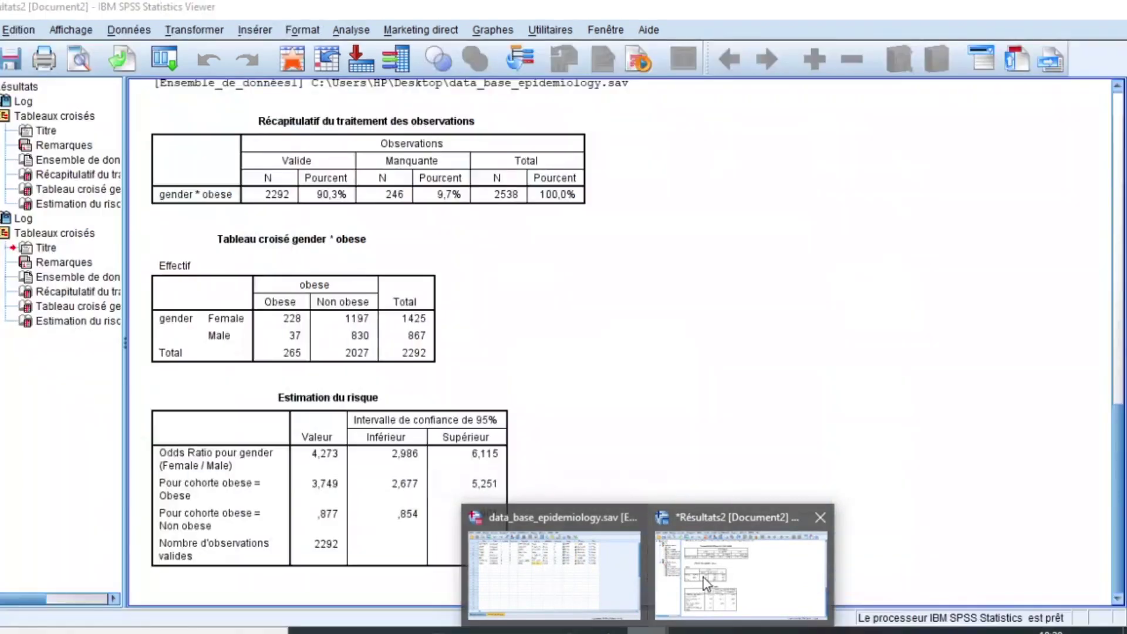
left_click(554, 572)
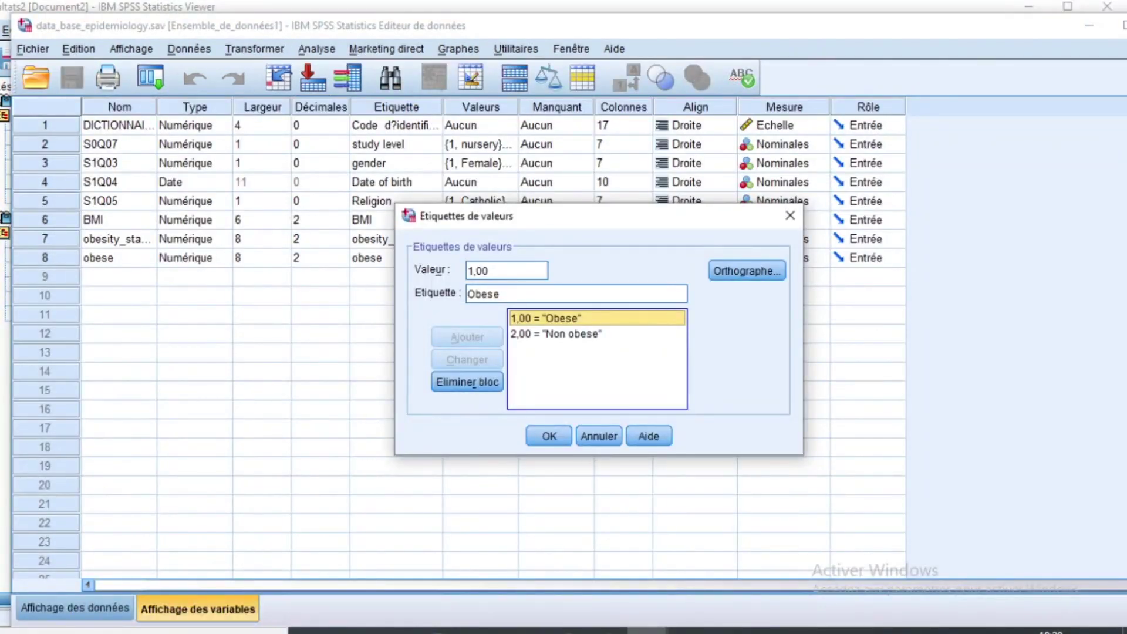
left_click(790, 215)
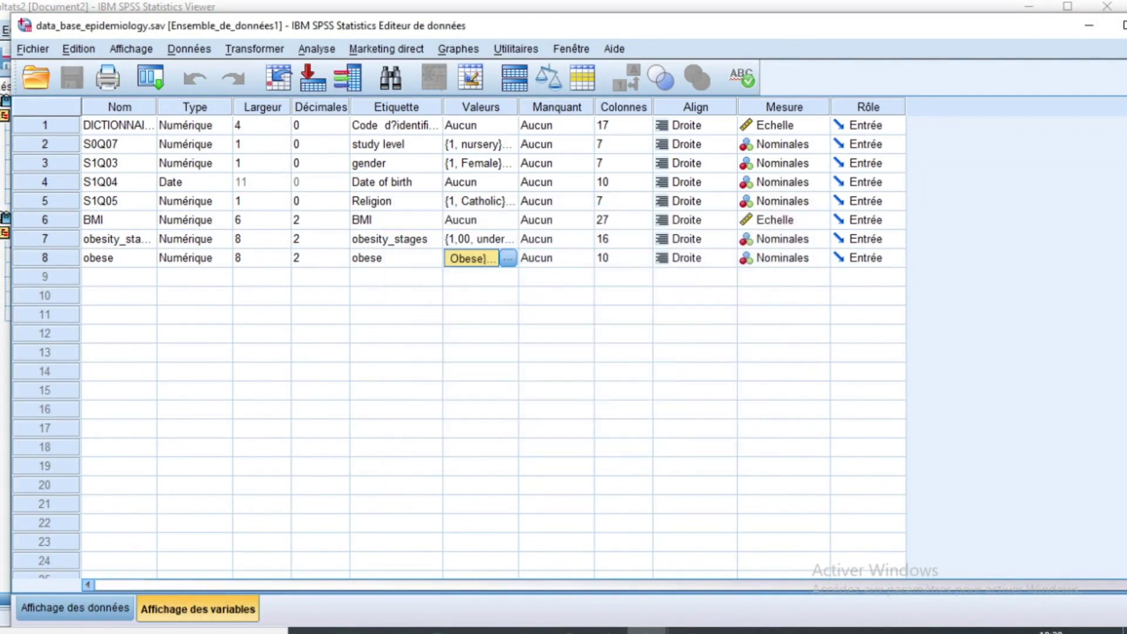
left_click(647, 630)
left_click(297, 296)
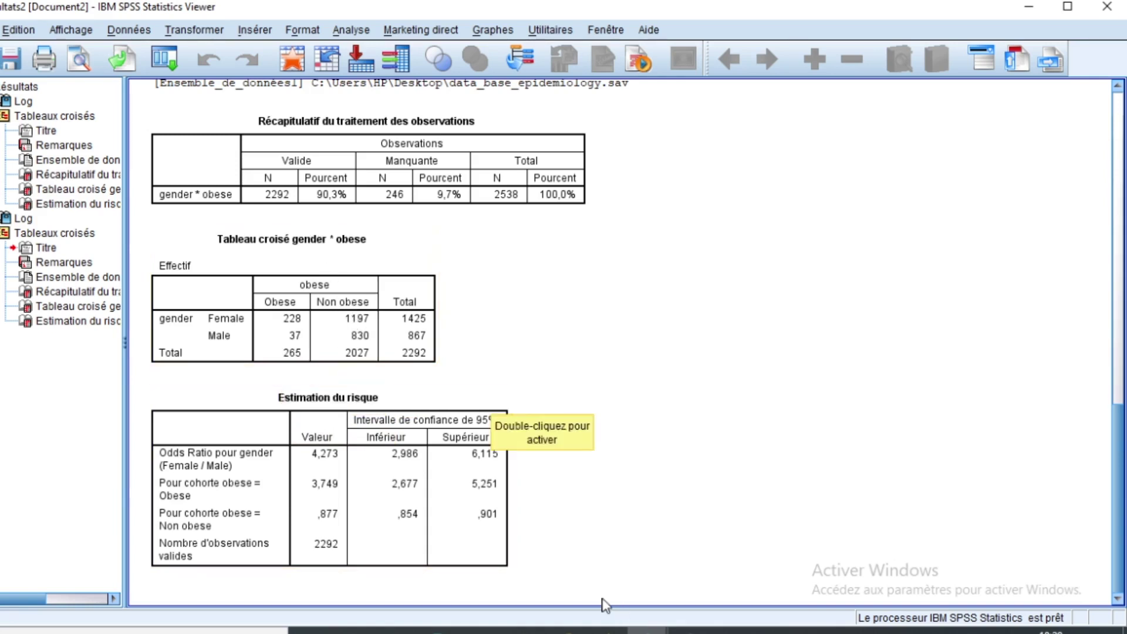
Examine the codes assigned to Obese and Non obese in the data editor's value labels, closing them without changes
mouse_move(646, 629)
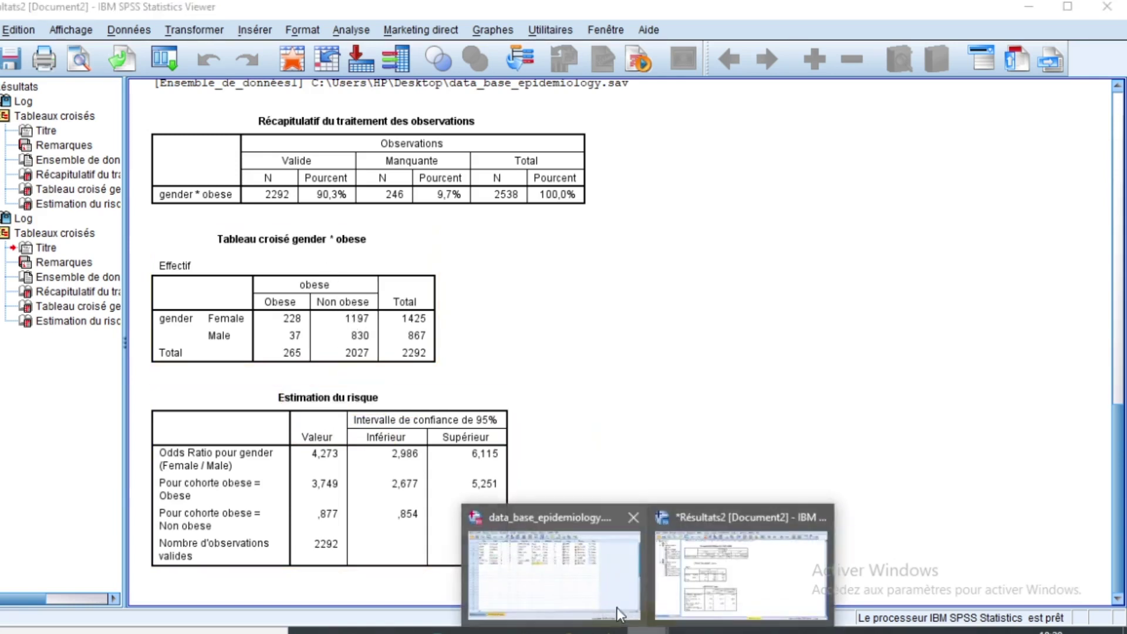
left_click(567, 581)
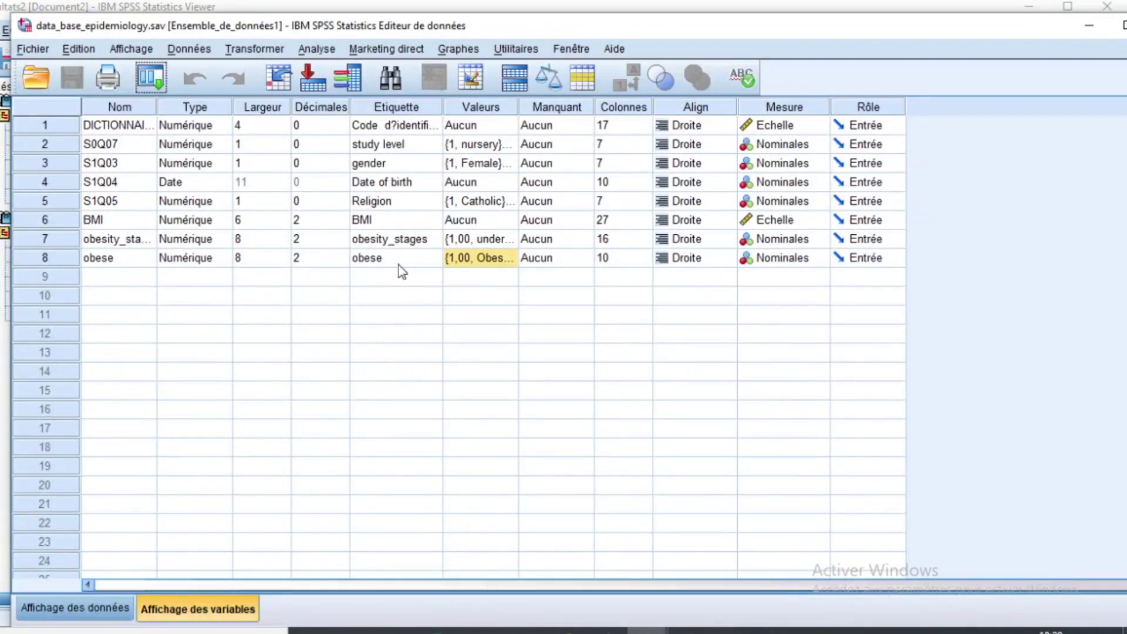
left_click(508, 260)
left_click(508, 259)
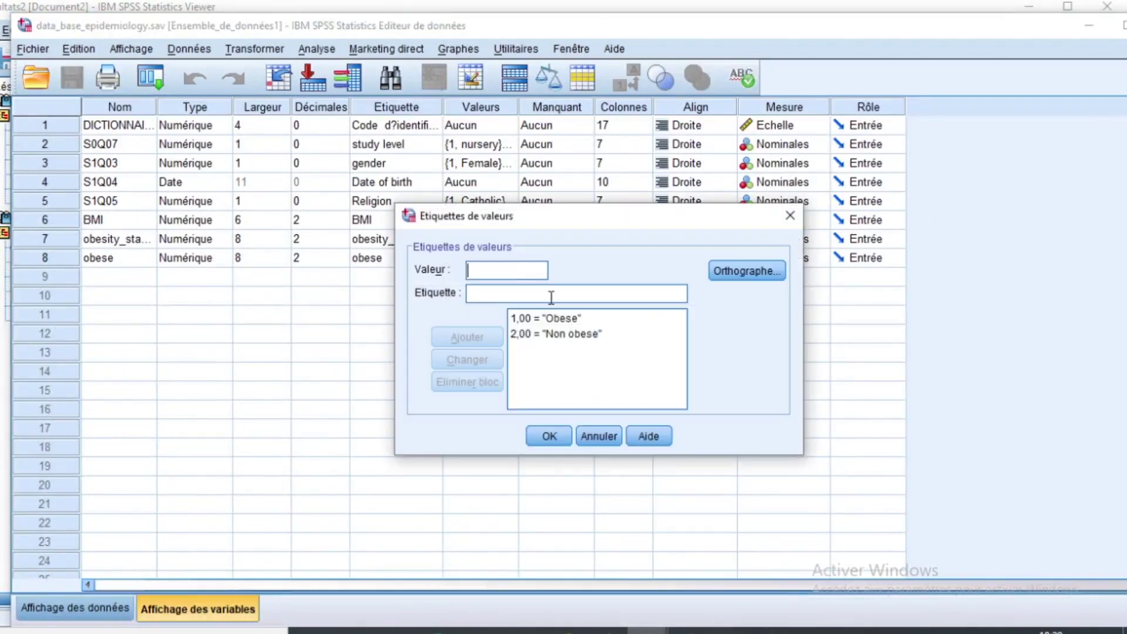
left_click(530, 320)
left_click(525, 334)
left_click(530, 320)
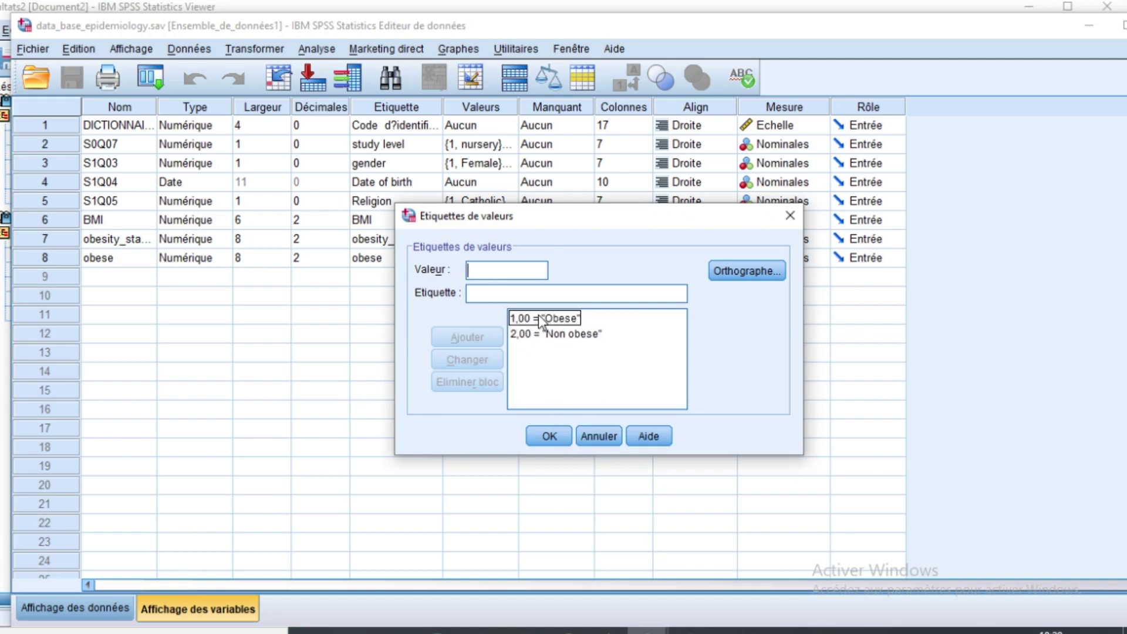
left_click(566, 334)
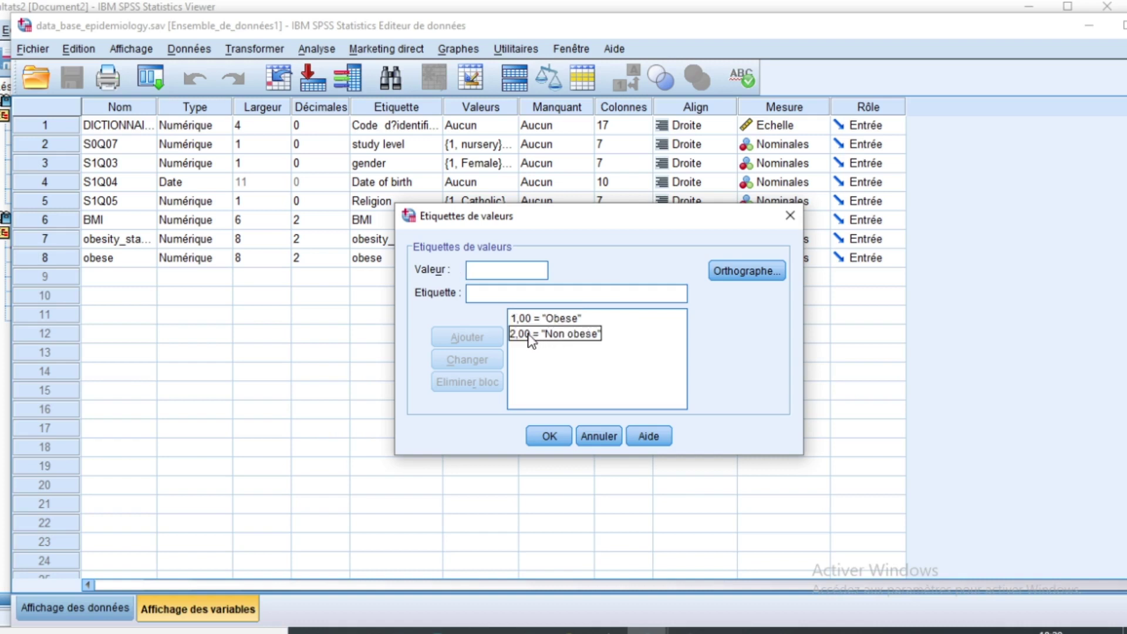
left_click(531, 320)
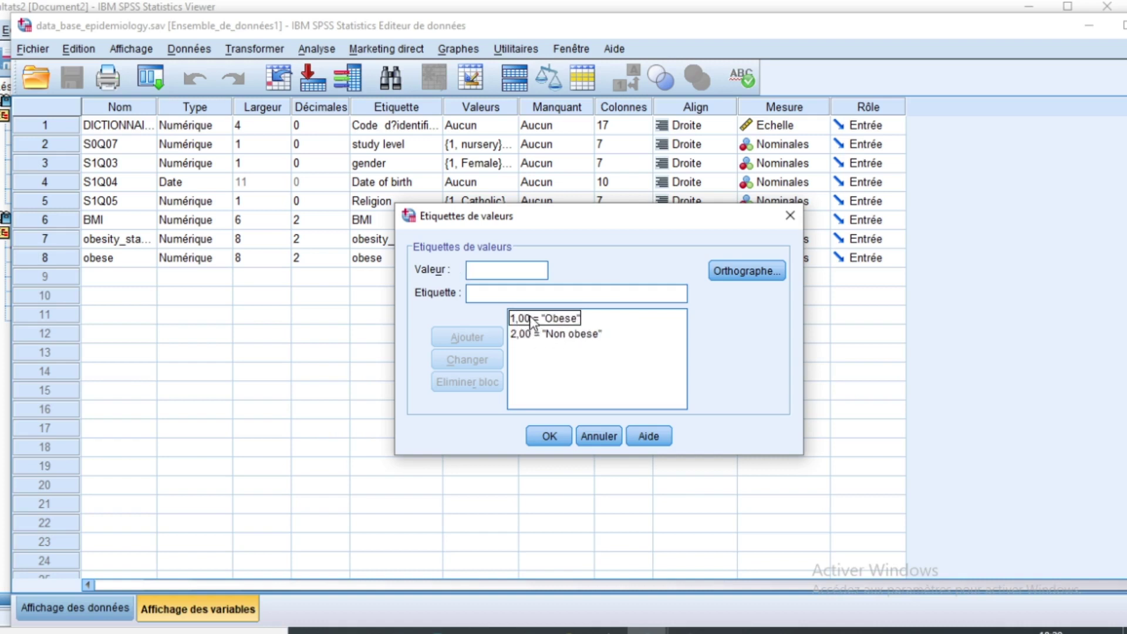
left_click(550, 336)
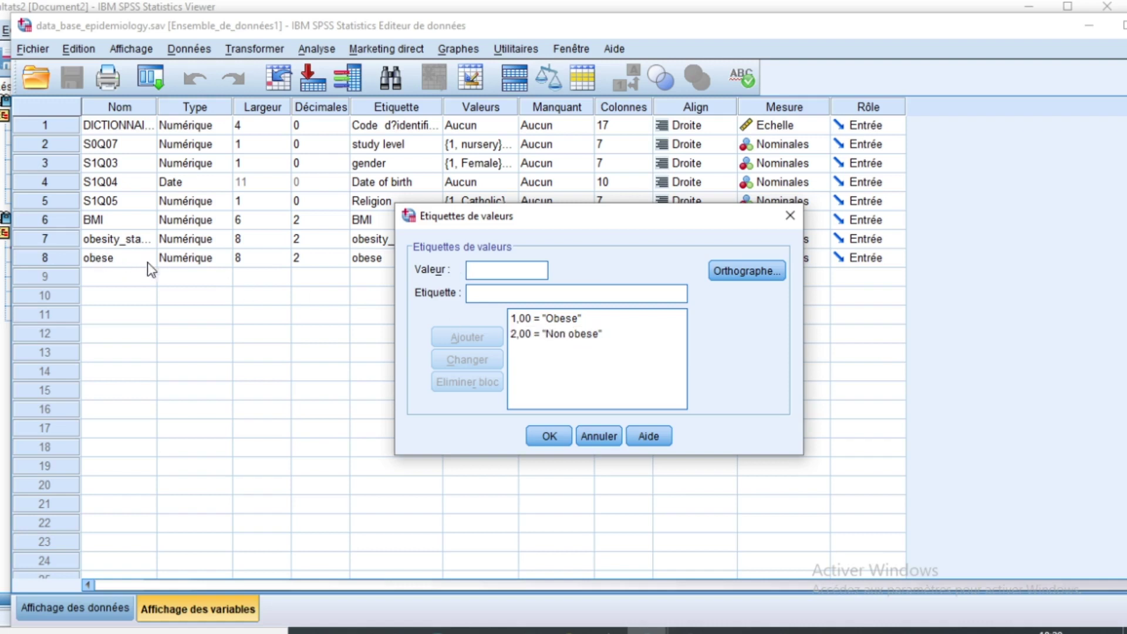
left_click(550, 335)
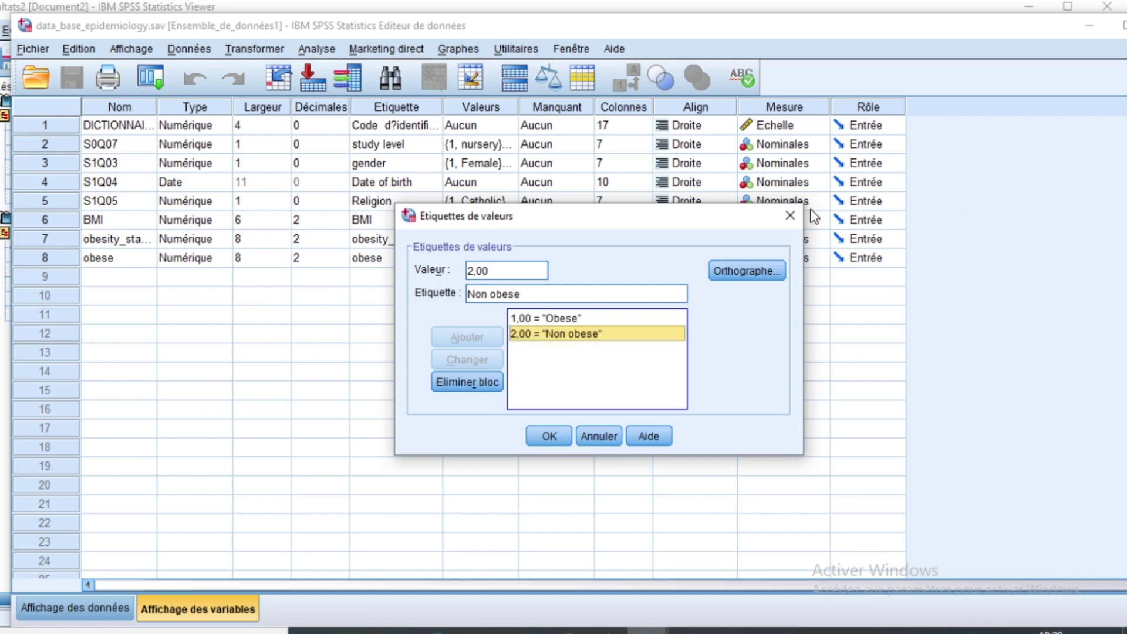
left_click(790, 217)
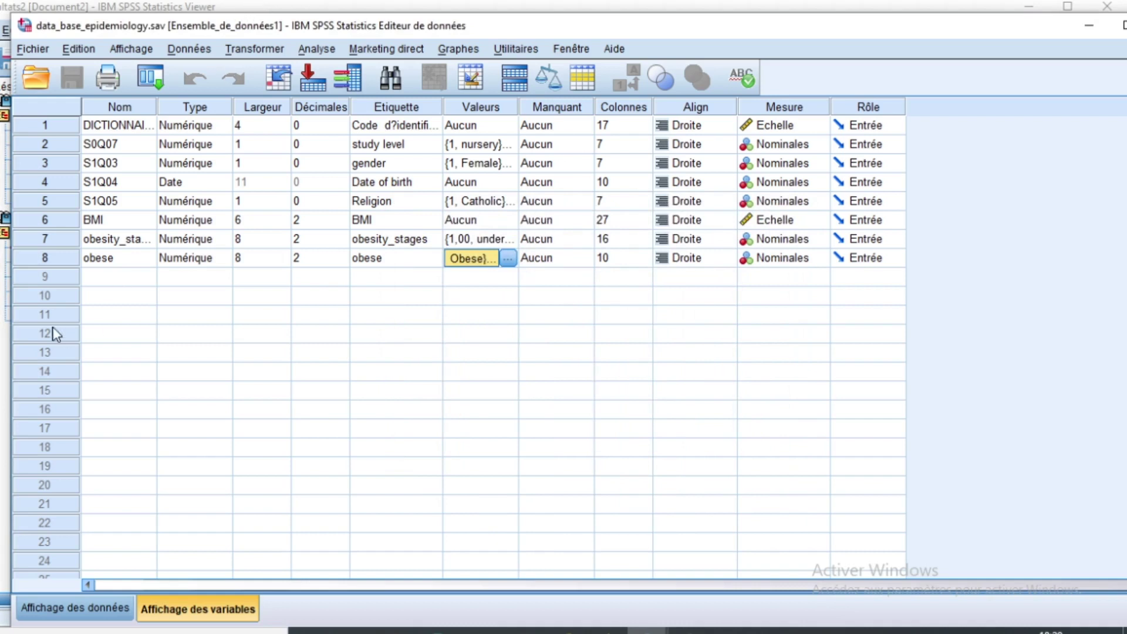
Set up a variable computation (Calculer la variable) with target variable obese2 and numeric expression 1
left_click(258, 51)
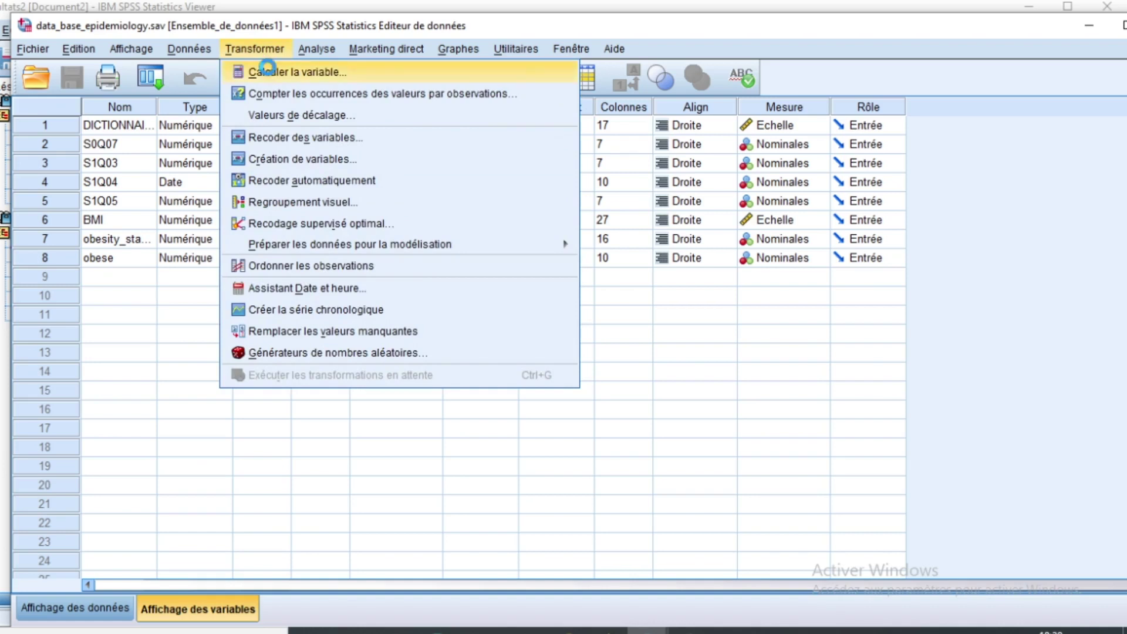
left_click(267, 70)
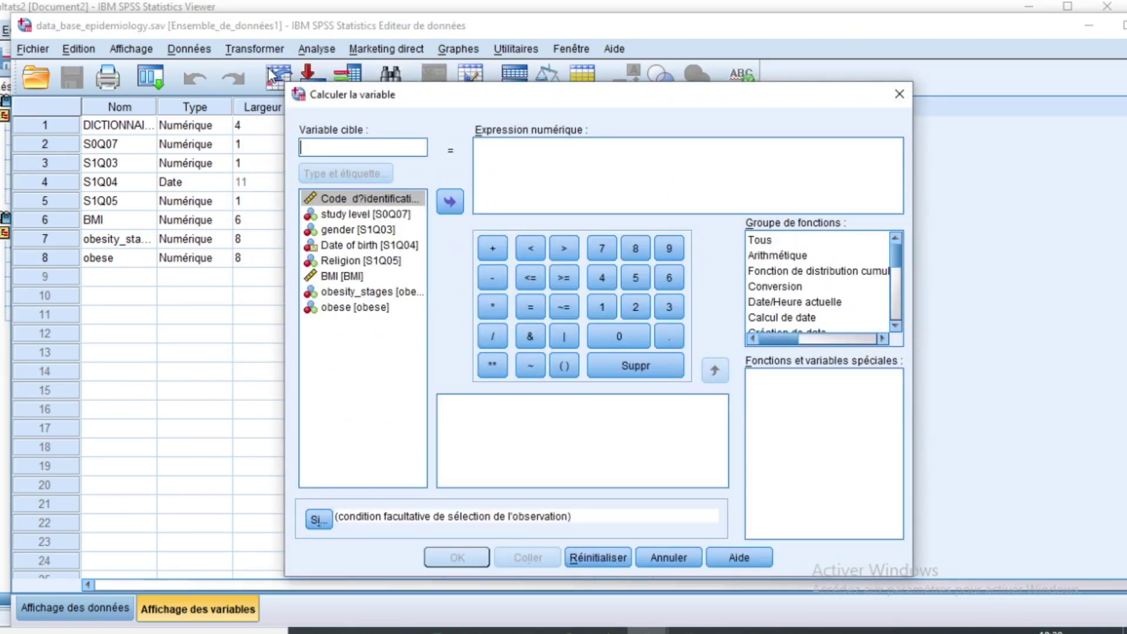
type("obese")
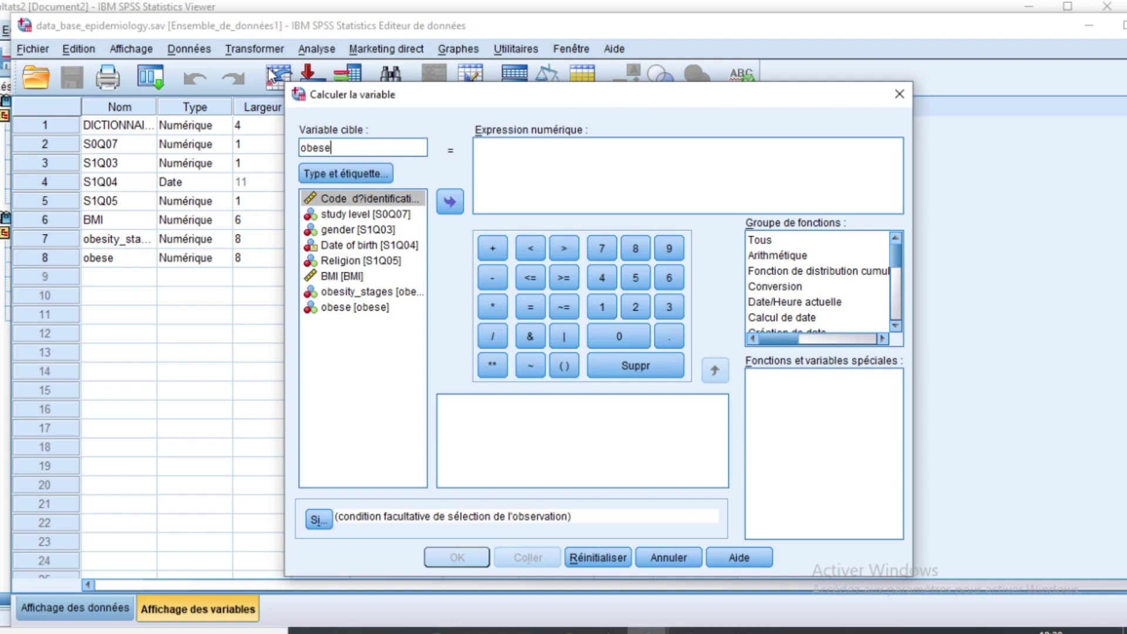
type("2")
left_click(484, 141)
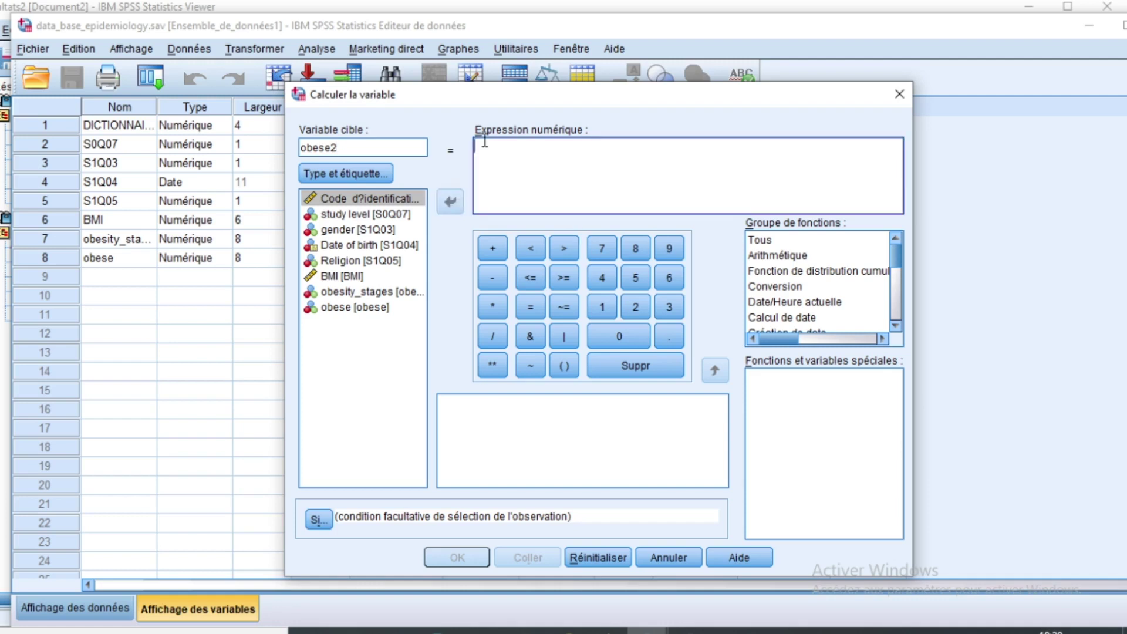
type("1")
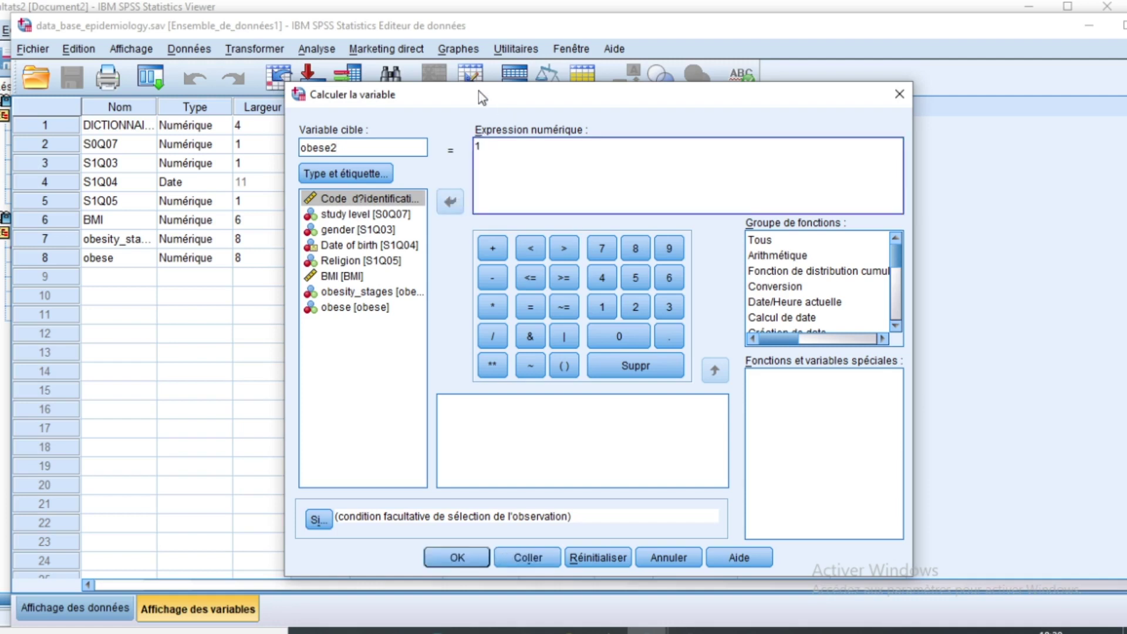
Restrict the obese2 computation to cases meeting the condition obese=1 and run it
left_click(318, 519)
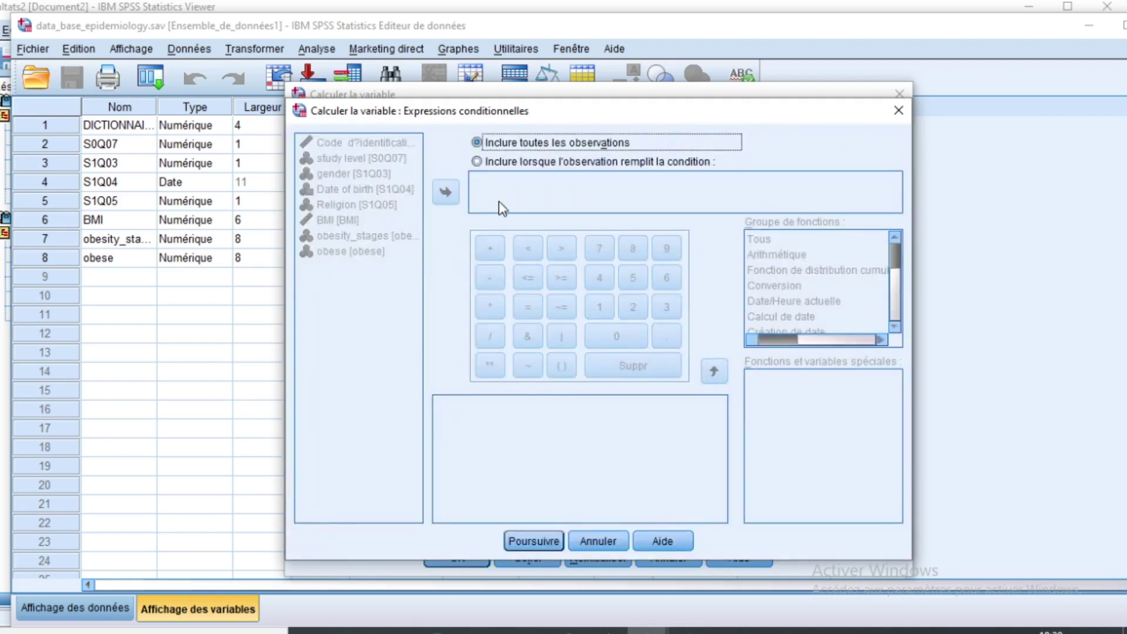
left_click(477, 160)
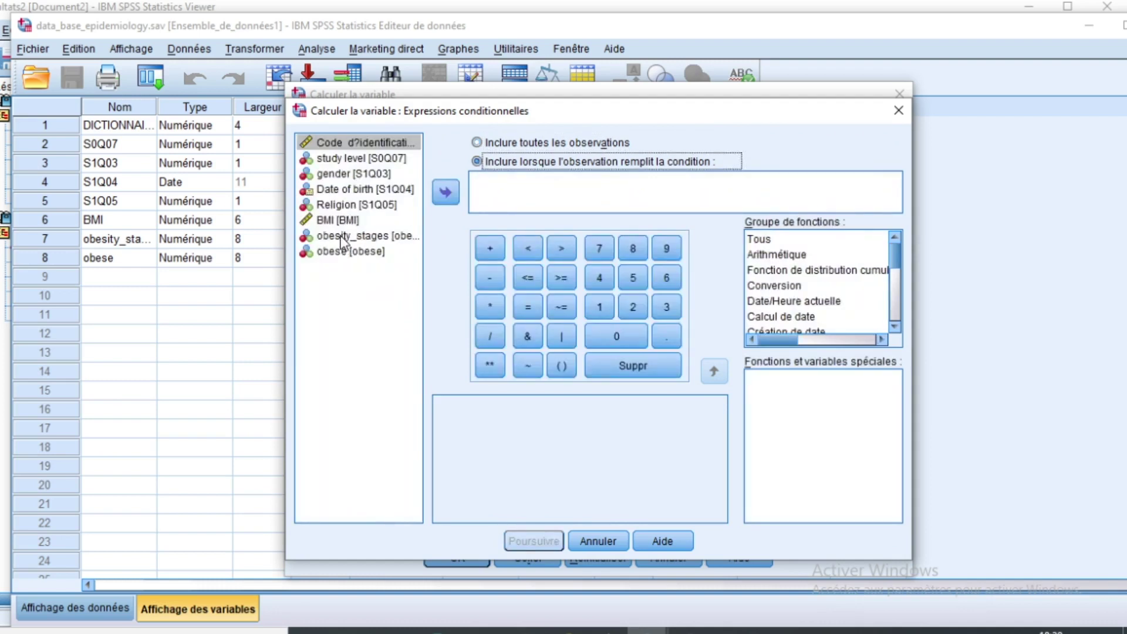
left_click(345, 252)
left_click(446, 194)
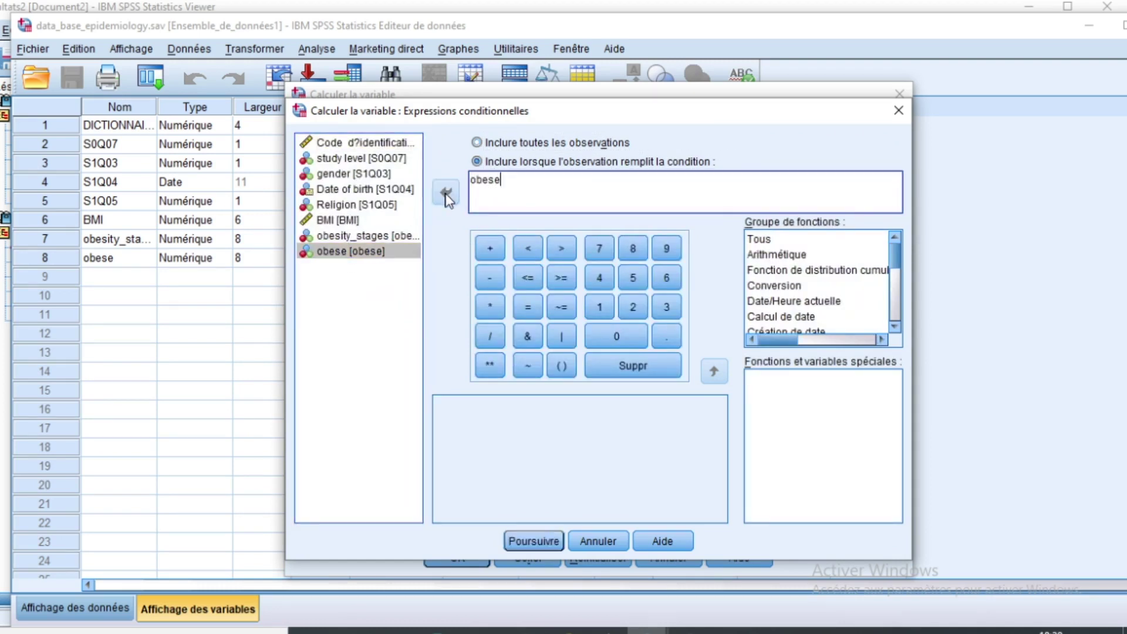
type("=1")
left_click(534, 543)
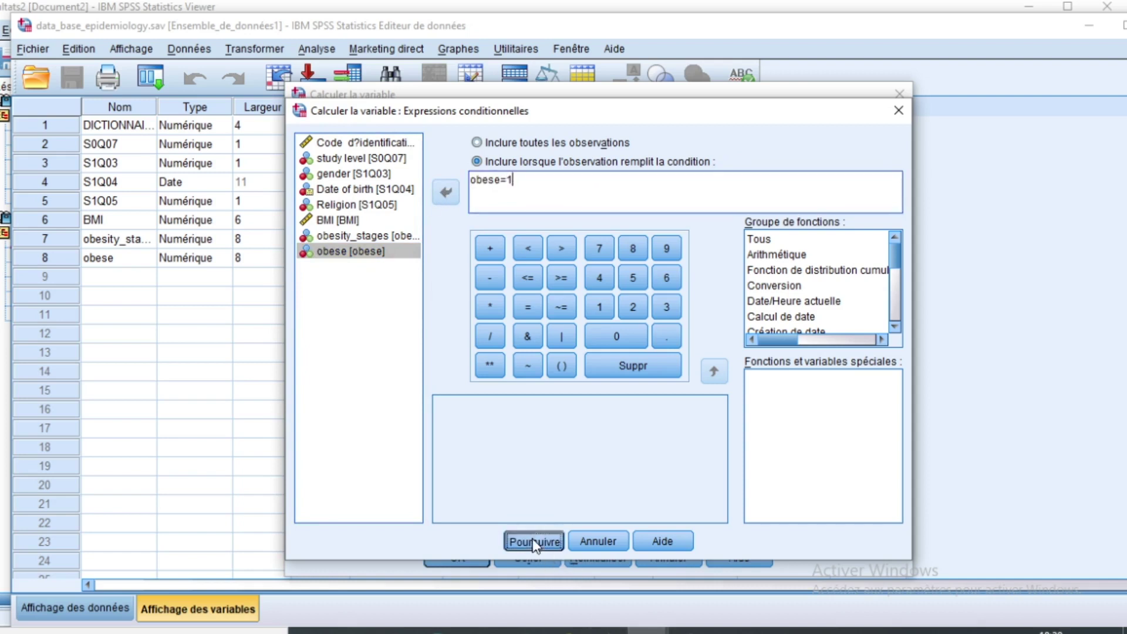
left_click(462, 555)
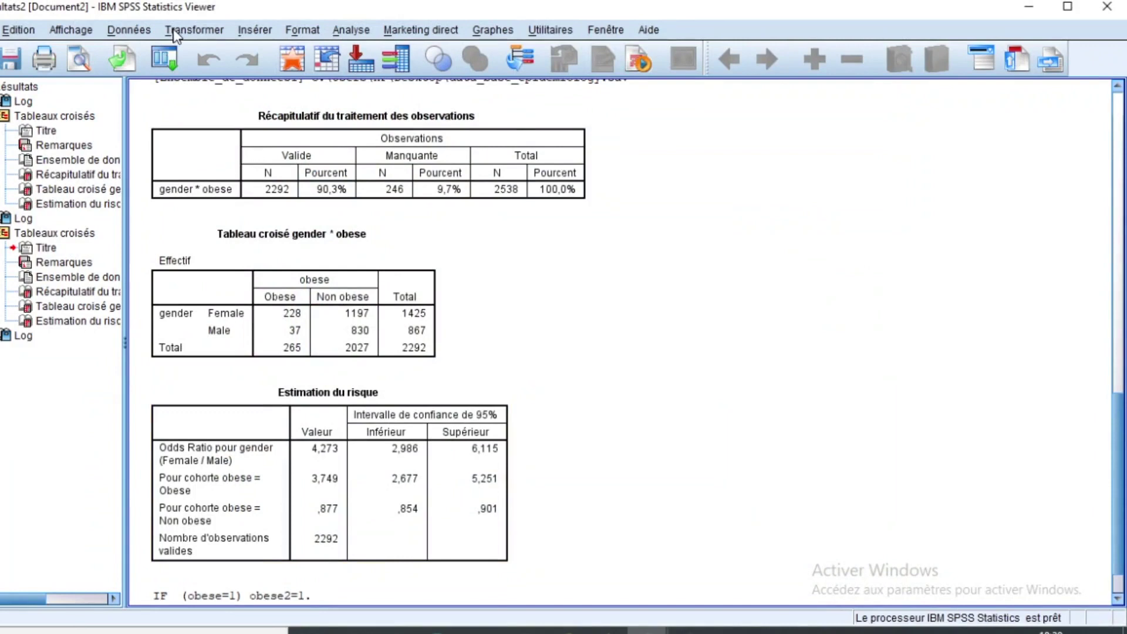
Set up a second computation of obese2 with the numeric expression 0
left_click(174, 30)
left_click(132, 51)
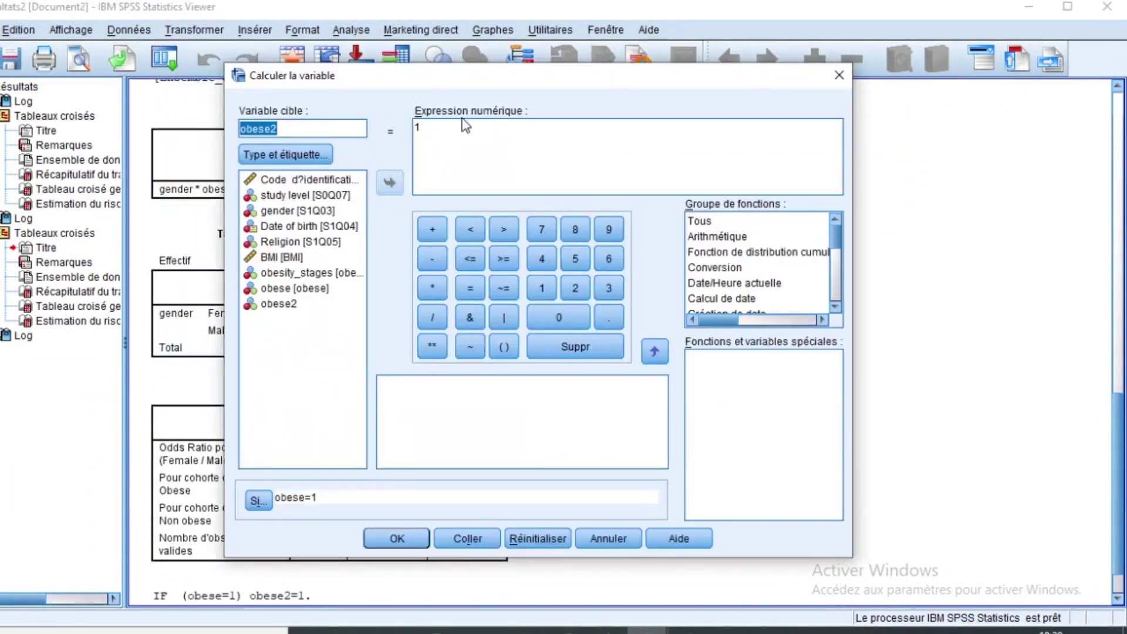
left_click(447, 126)
key("BackSpace")
type("0")
Change the case condition of the obese2 computation to obese=2
left_click(258, 500)
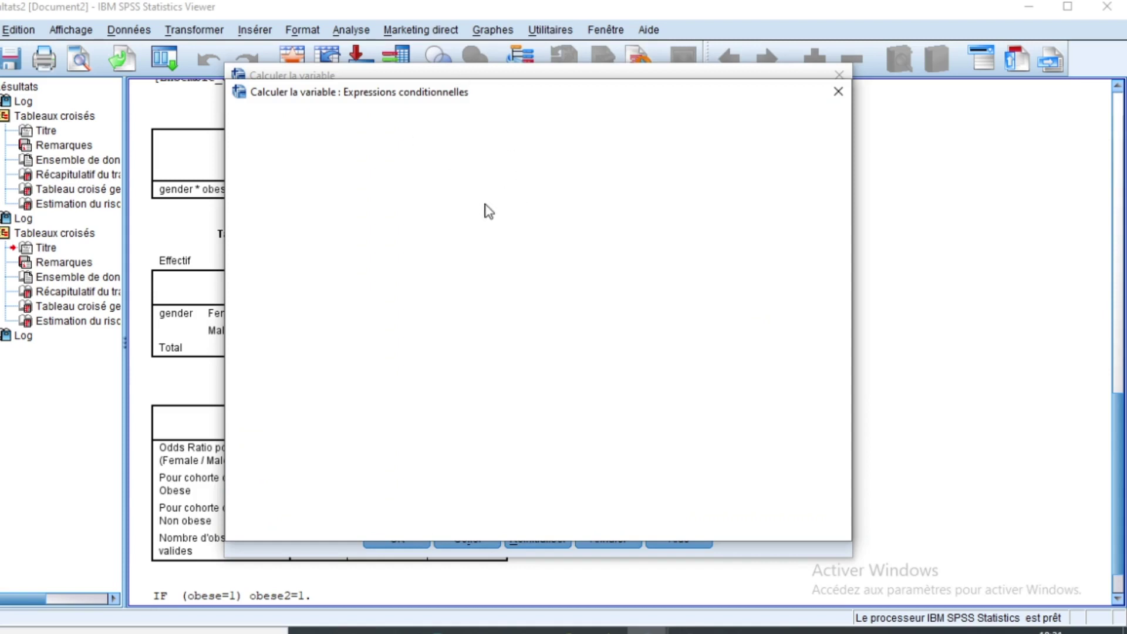
left_click(457, 162)
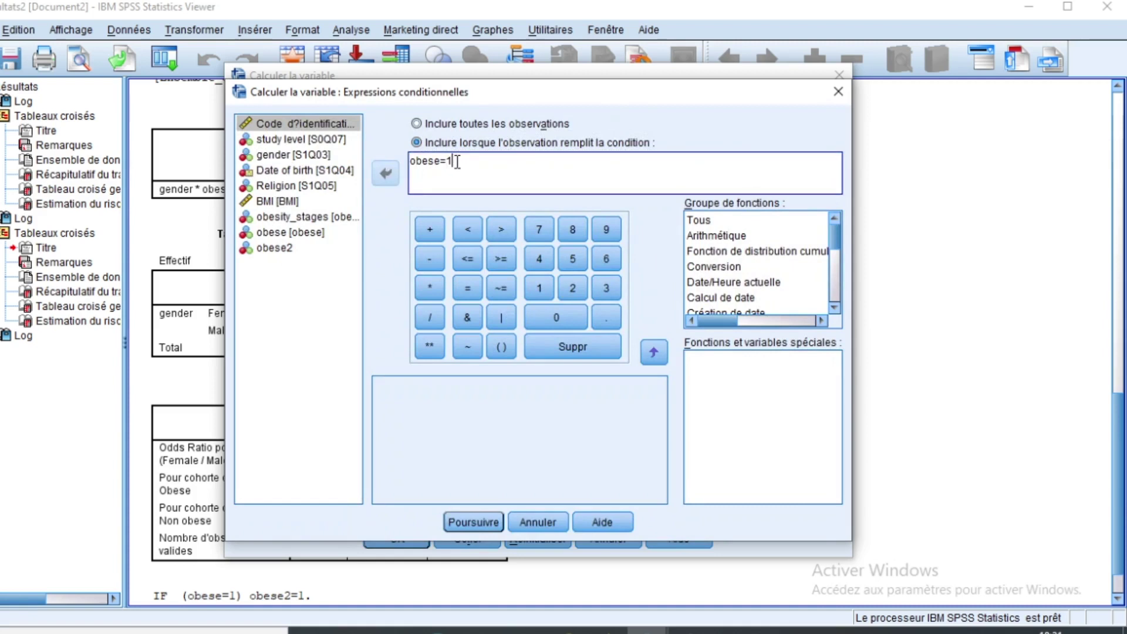
key("BackSpace")
type("2")
left_click(485, 522)
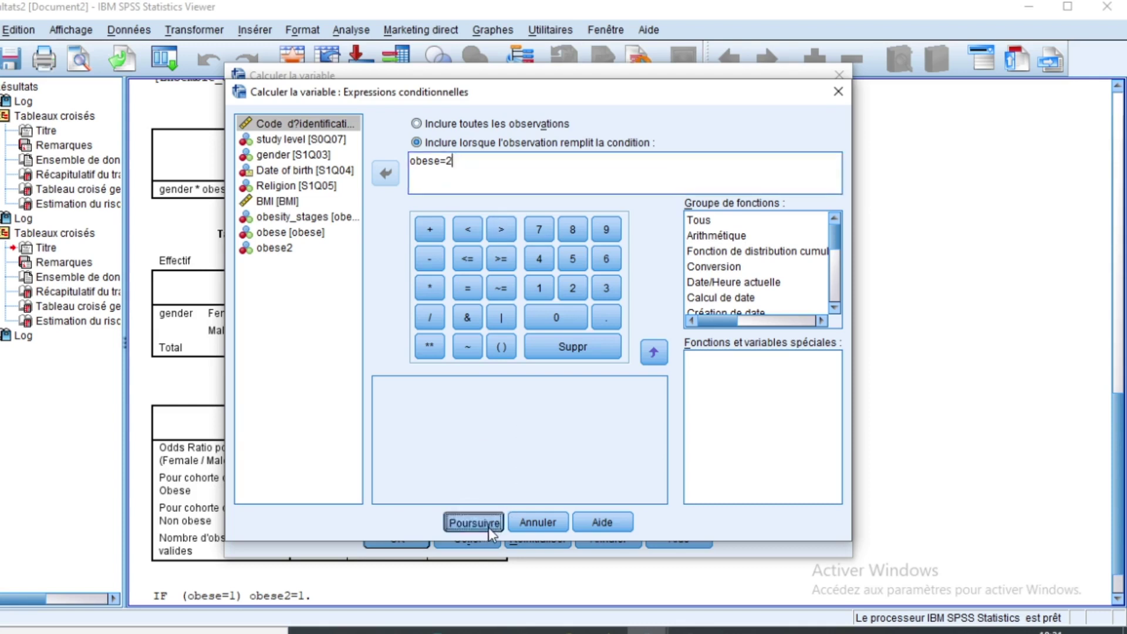
Confirm the obese=2 condition, run the computation of obese2 as 0, and bring the data_base_epidemiology data editor to the front
left_click(392, 537)
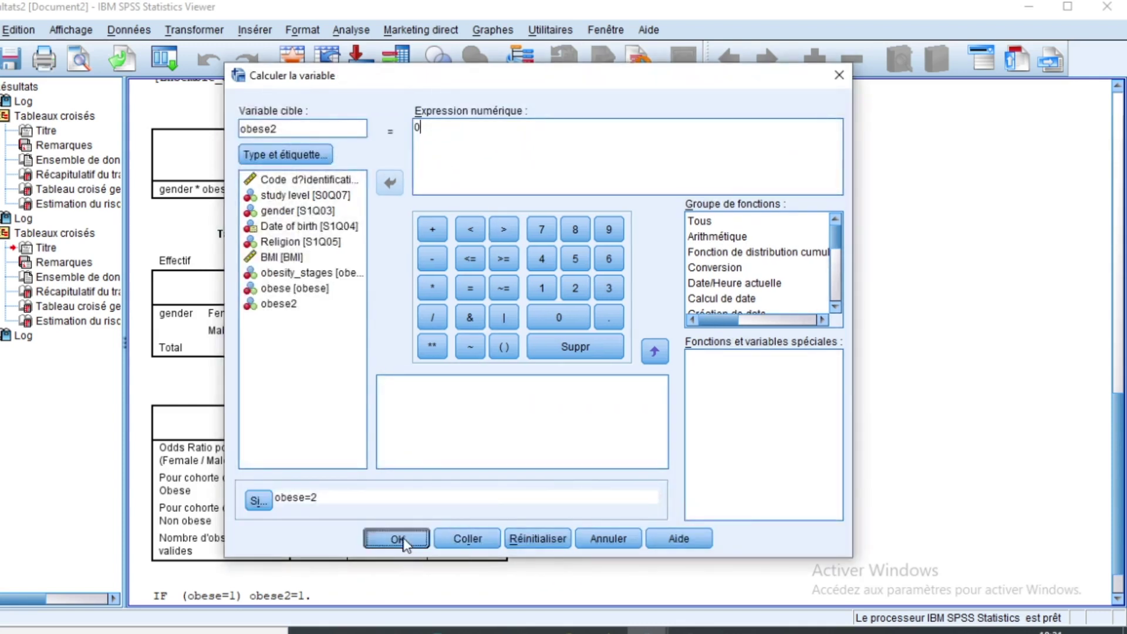
left_click(512, 344)
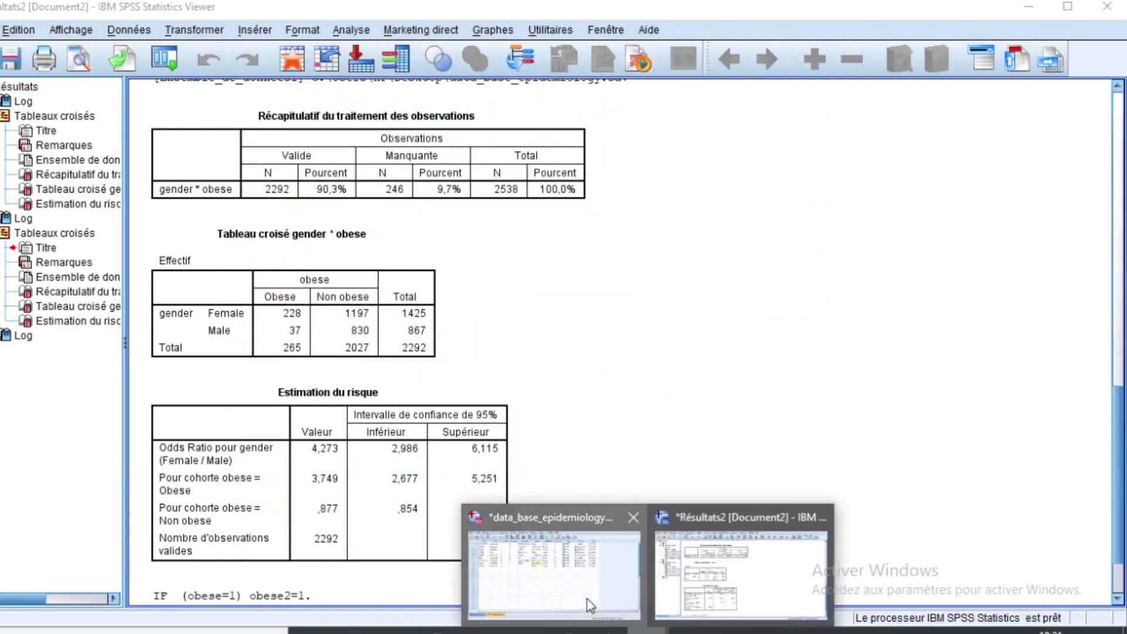
left_click(587, 601)
Open the value labels of variable obese2 and add the label "Obese" for value 1
left_click(512, 277)
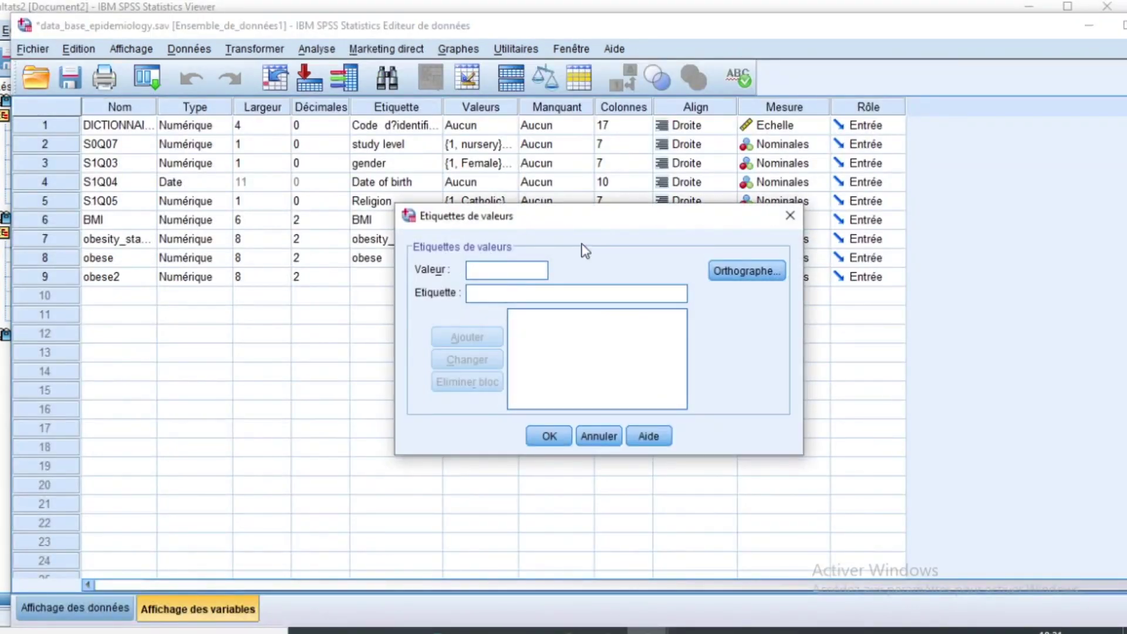
type("1")
left_click(498, 297)
type("Obese")
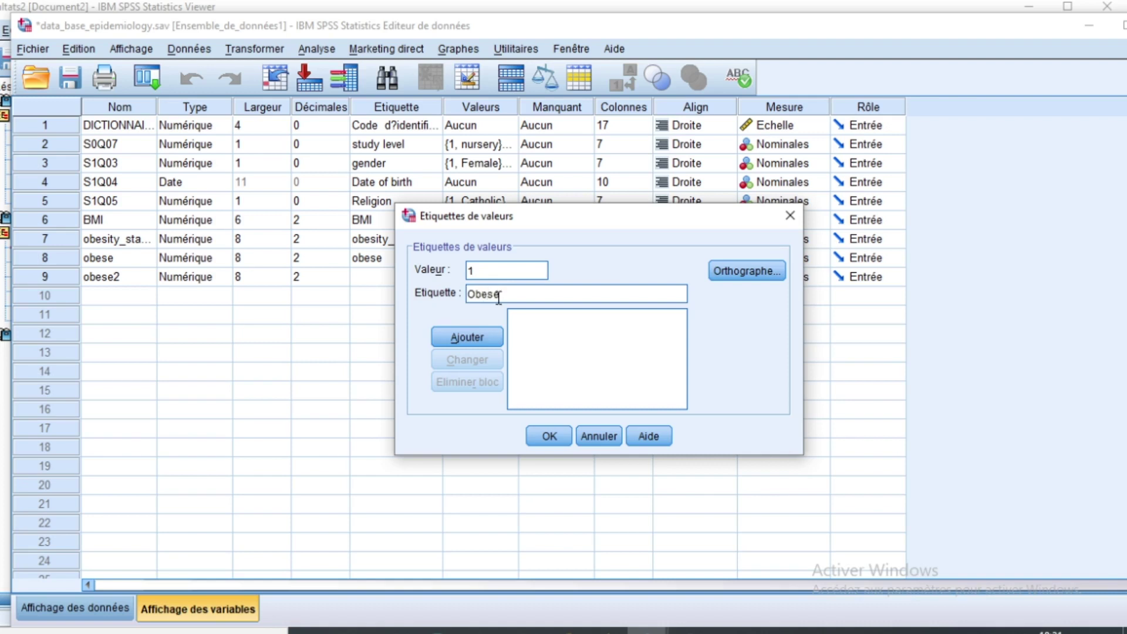
left_click(449, 336)
Add the label "Non obese" for value 0 of obese2 and accept the value labels
type("2")
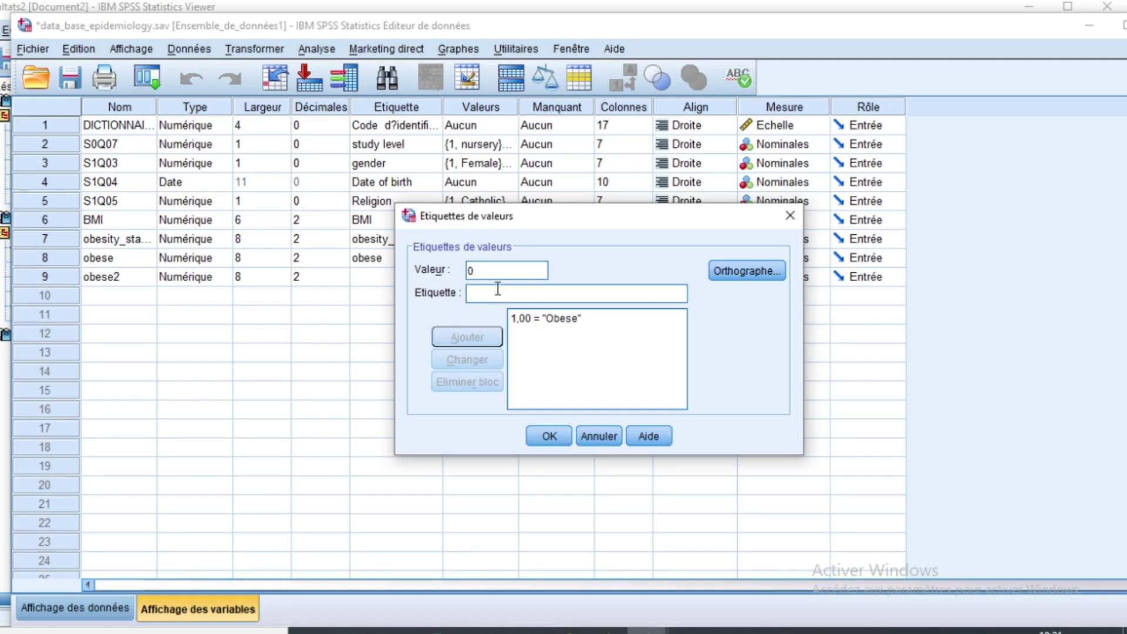
left_click(497, 292)
type("non")
key("BackSpace")
key("BackSpace")
key("BackSpace")
key("BackSpace")
type("Non")
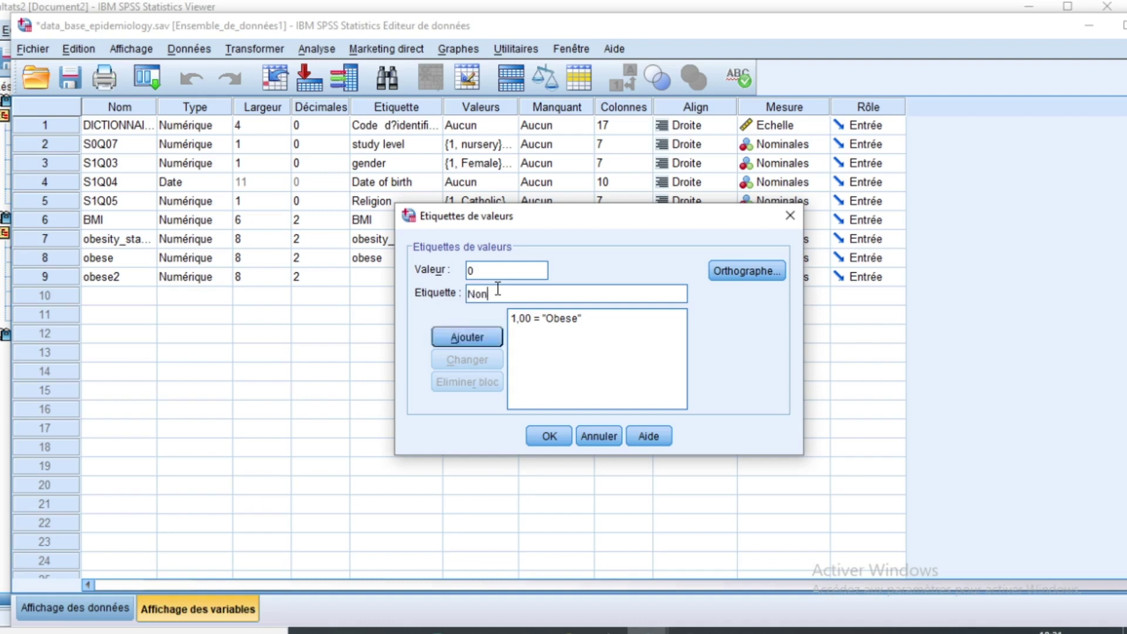
type(" obese")
left_click(480, 338)
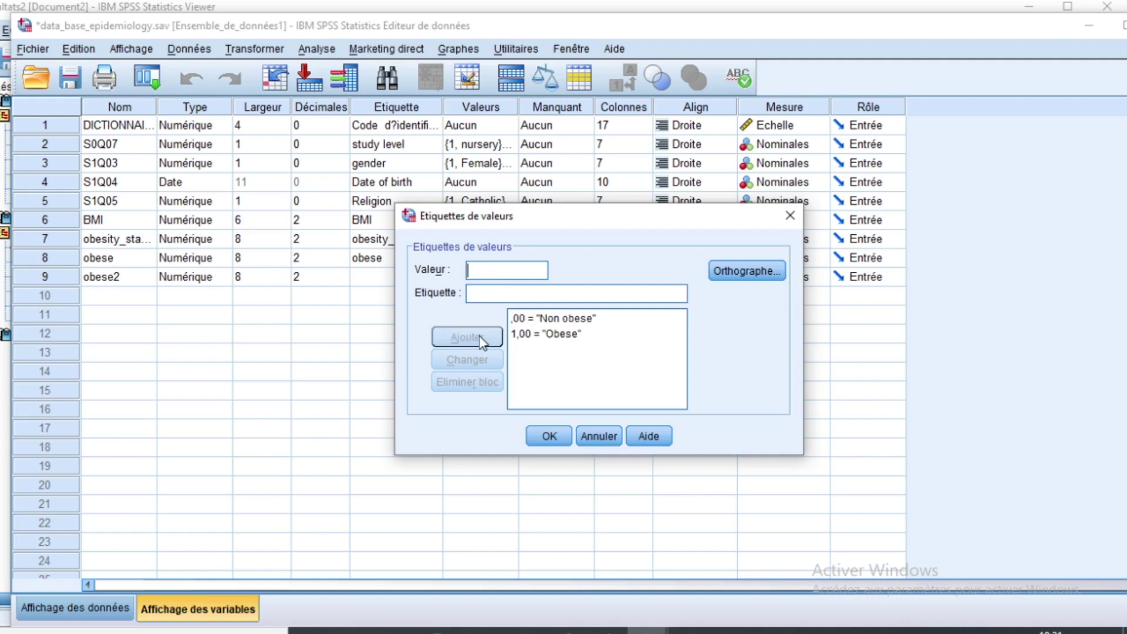
left_click(549, 436)
Copy the variable name obese2 and enter "obese2" as that variable's label (Etiquette)
right_click(138, 281)
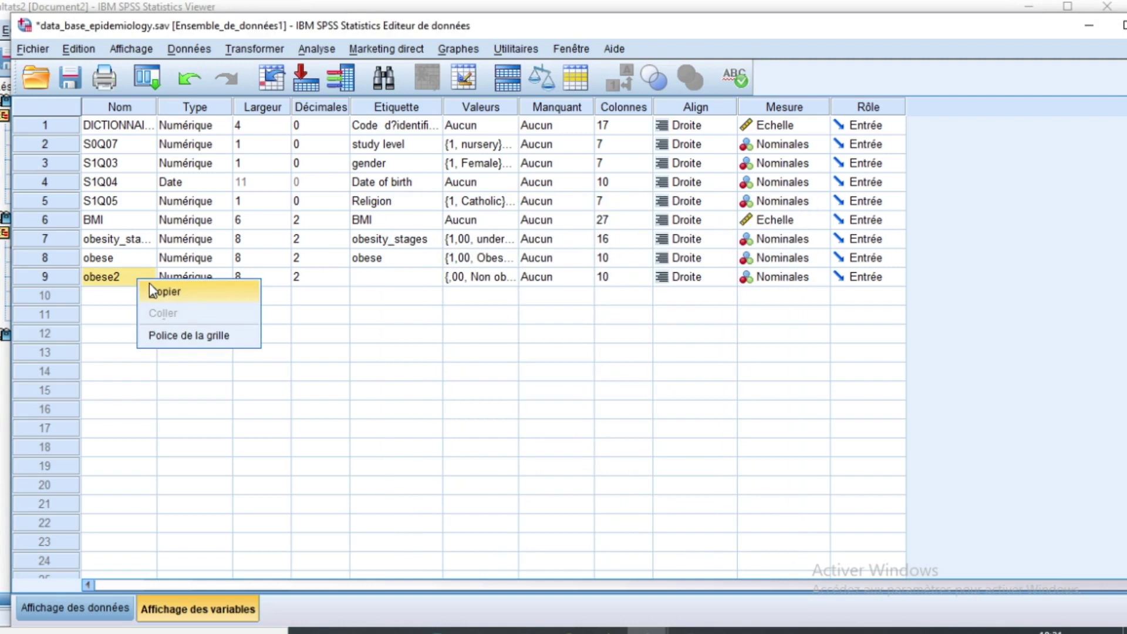
left_click(151, 288)
left_click(396, 277)
type("obese2")
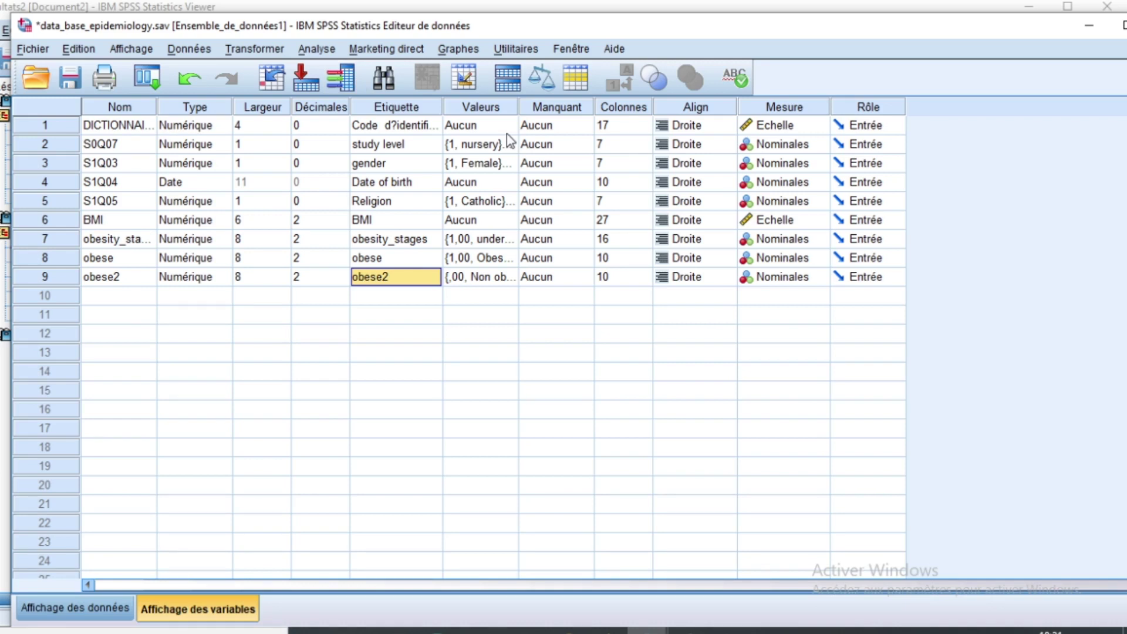
Set up a binary logistic regression with obese2 as the dependent variable and gender [S1Q03] as the covariate
left_click(316, 49)
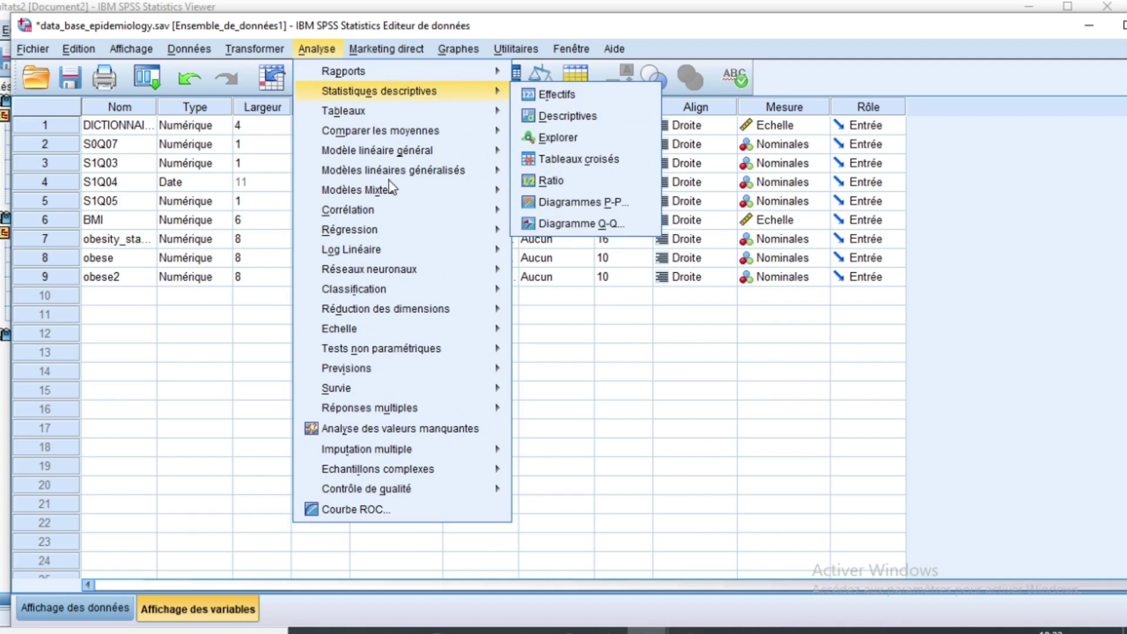
mouse_move(364, 229)
left_click(578, 322)
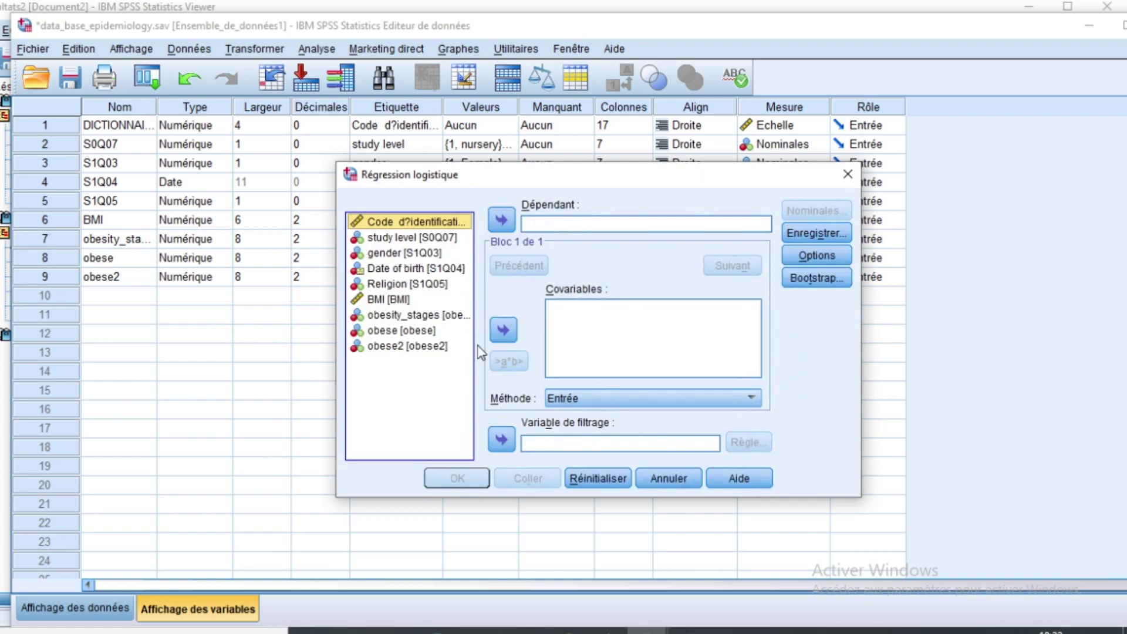
left_click(393, 348)
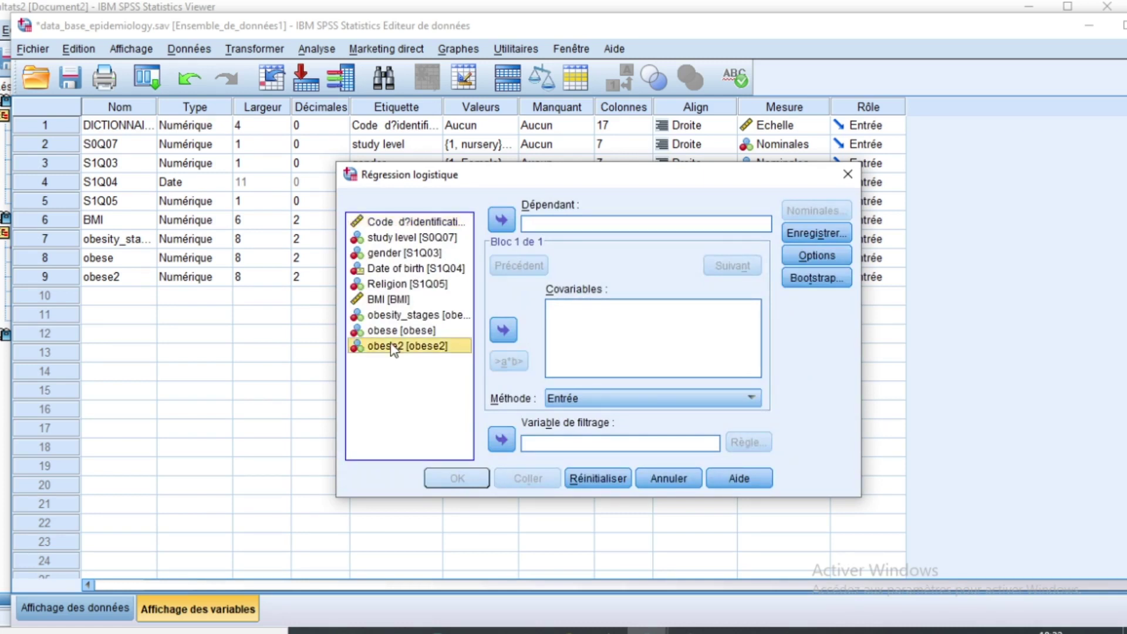
left_click(502, 221)
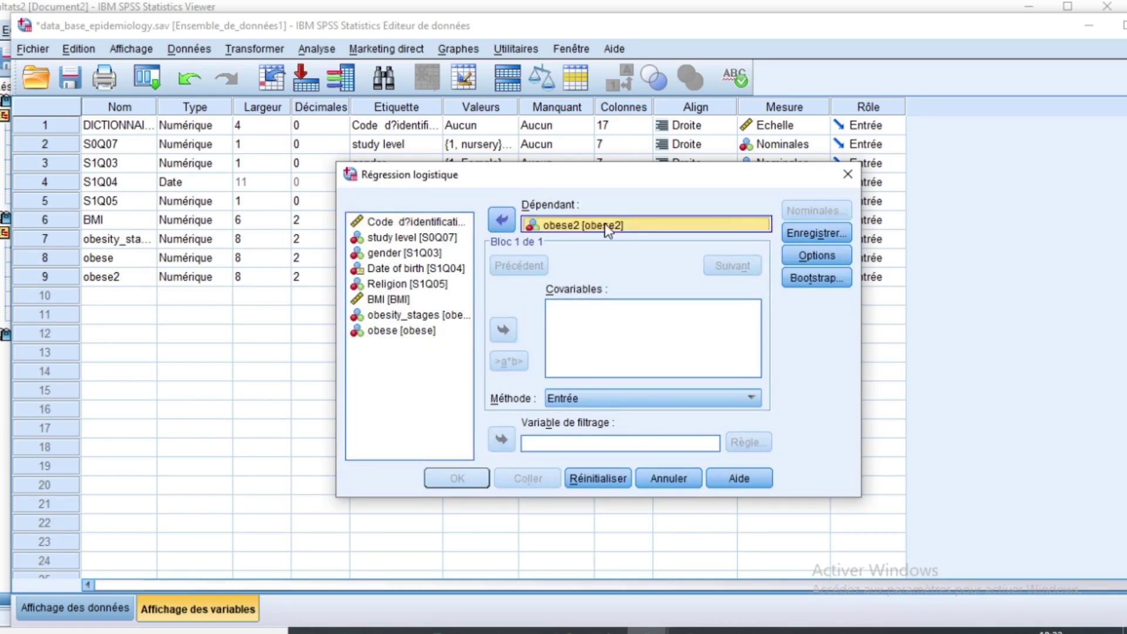
left_click(607, 227)
left_click(392, 253)
left_click(503, 330)
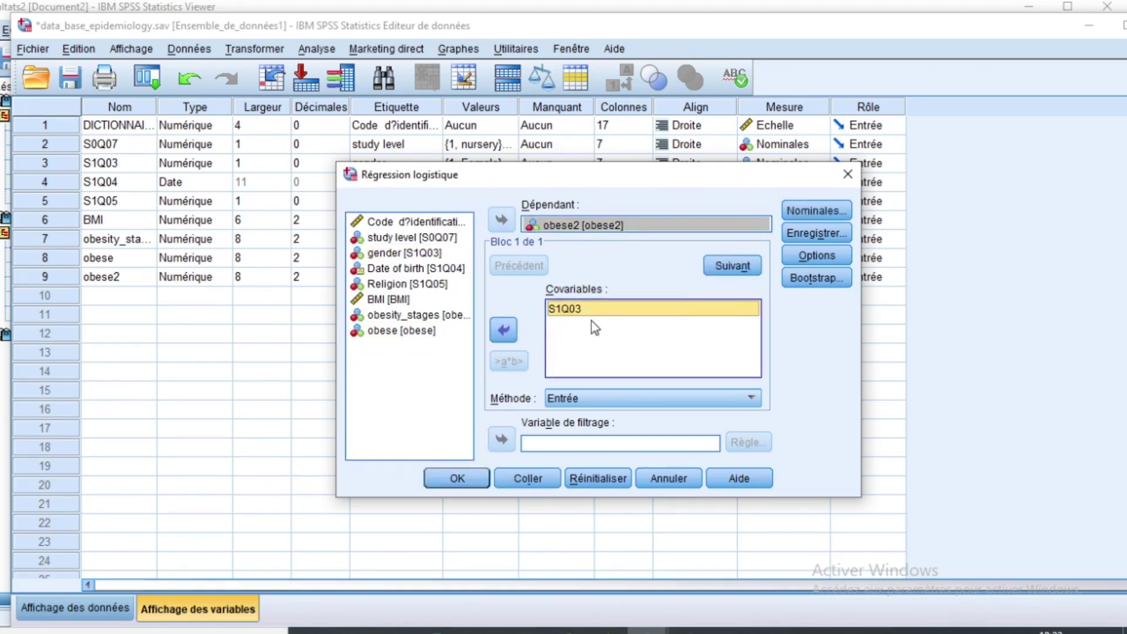
Define gender [S1Q03] as a categorical covariate with the Indicateur contrast and last category as reference, and run the regression
left_click(815, 212)
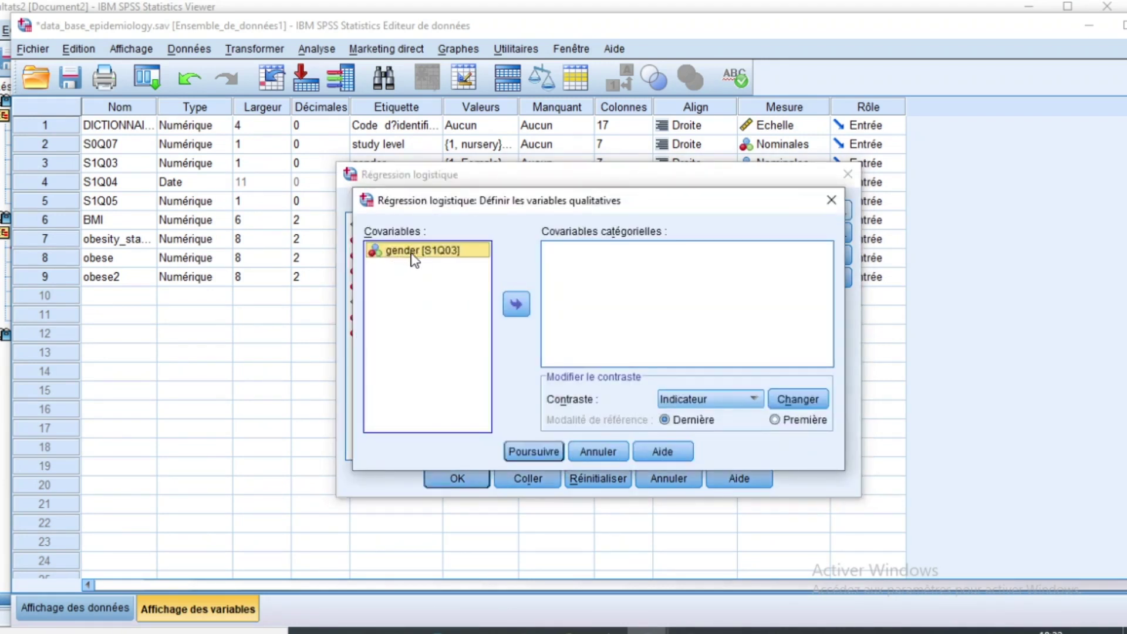
left_click(519, 306)
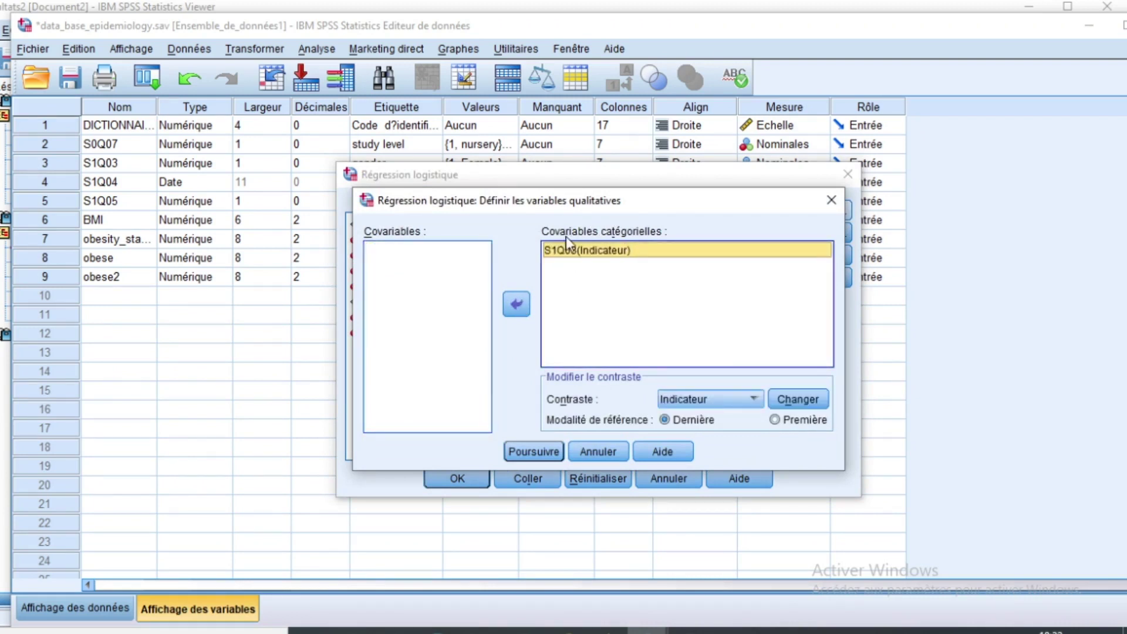
left_click(535, 451)
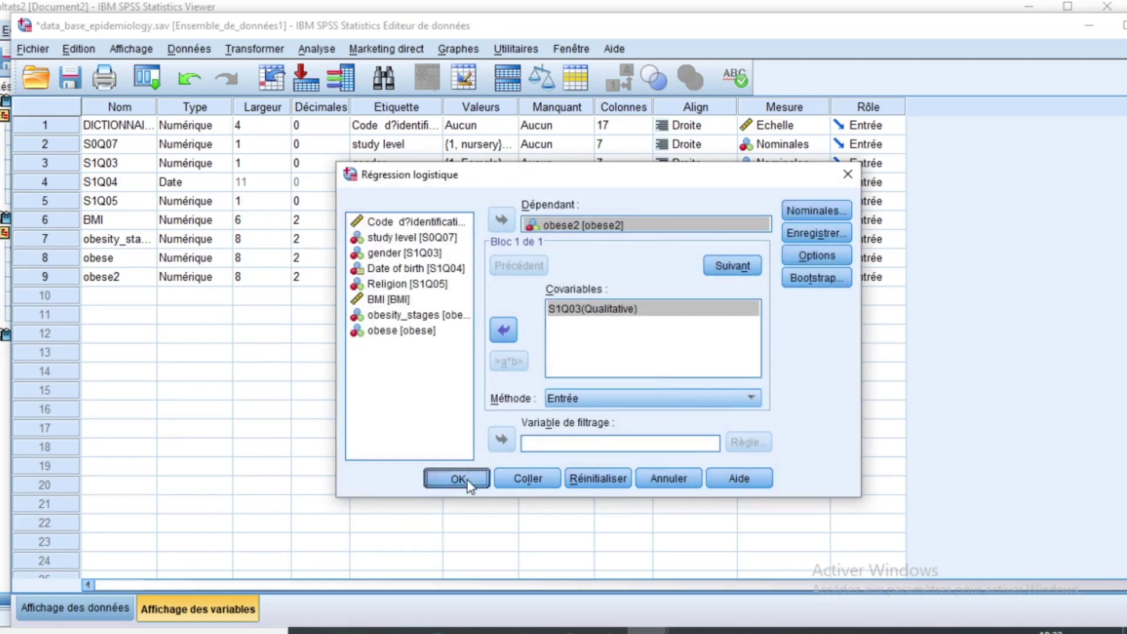
left_click(458, 479)
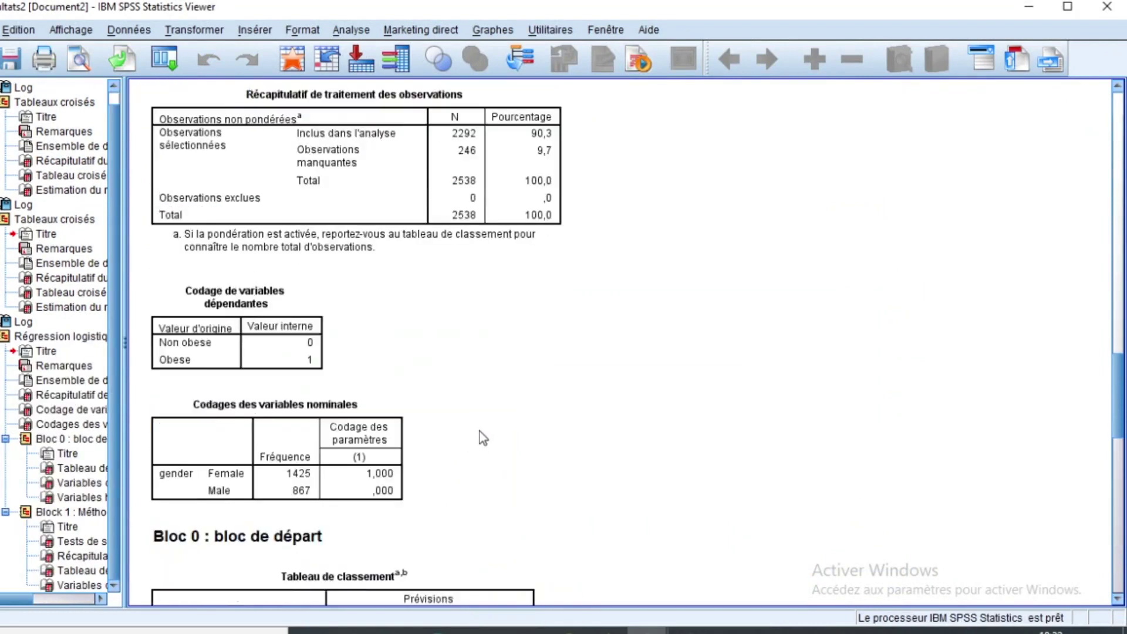
Compare the Exp(B) for gender in the regression's Variables dans l'équation table with the odds ratio in the crosstab's risk estimate
scroll(482, 438, "down", 15)
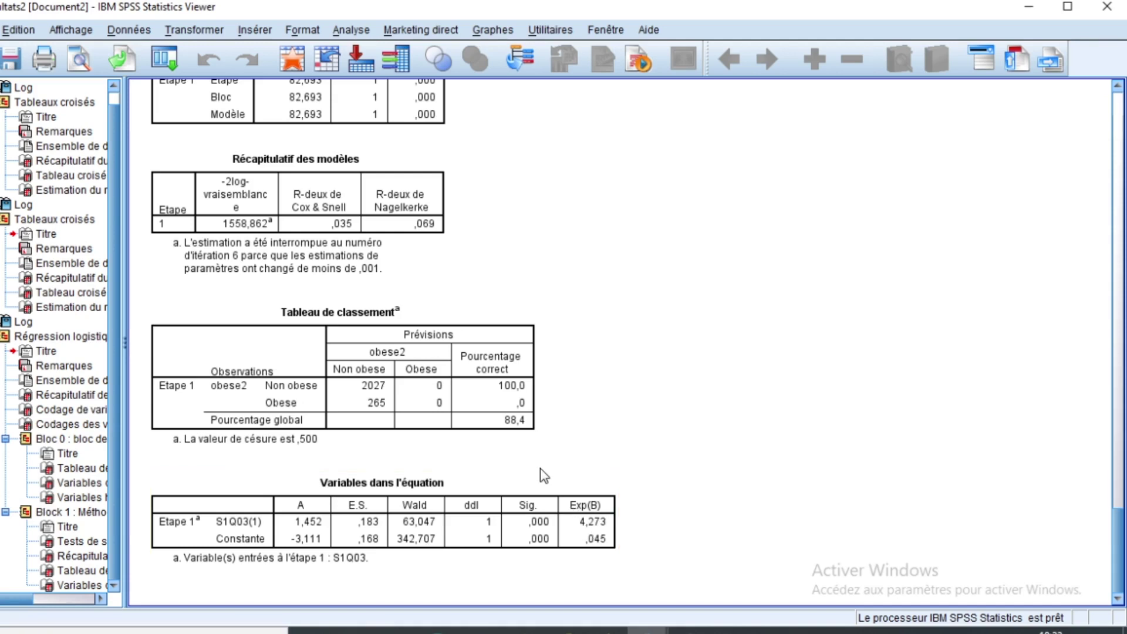
scroll(541, 475, "up", 15)
scroll(541, 475, "up", 8)
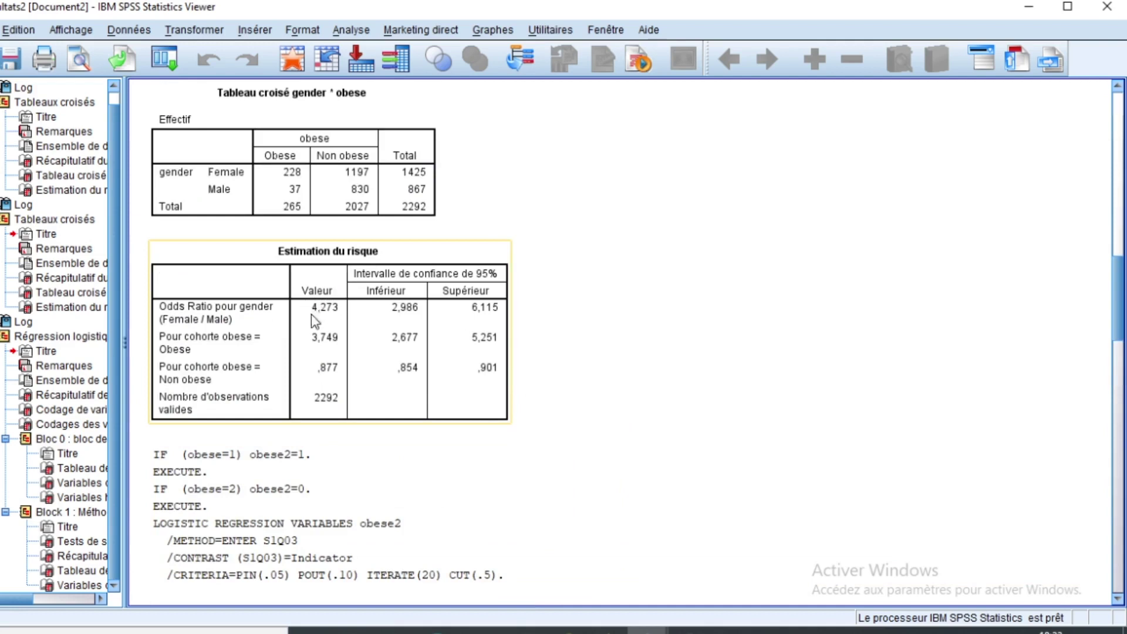
scroll(675, 495, "down", 15)
scroll(663, 495, "down", 10)
left_click(597, 505)
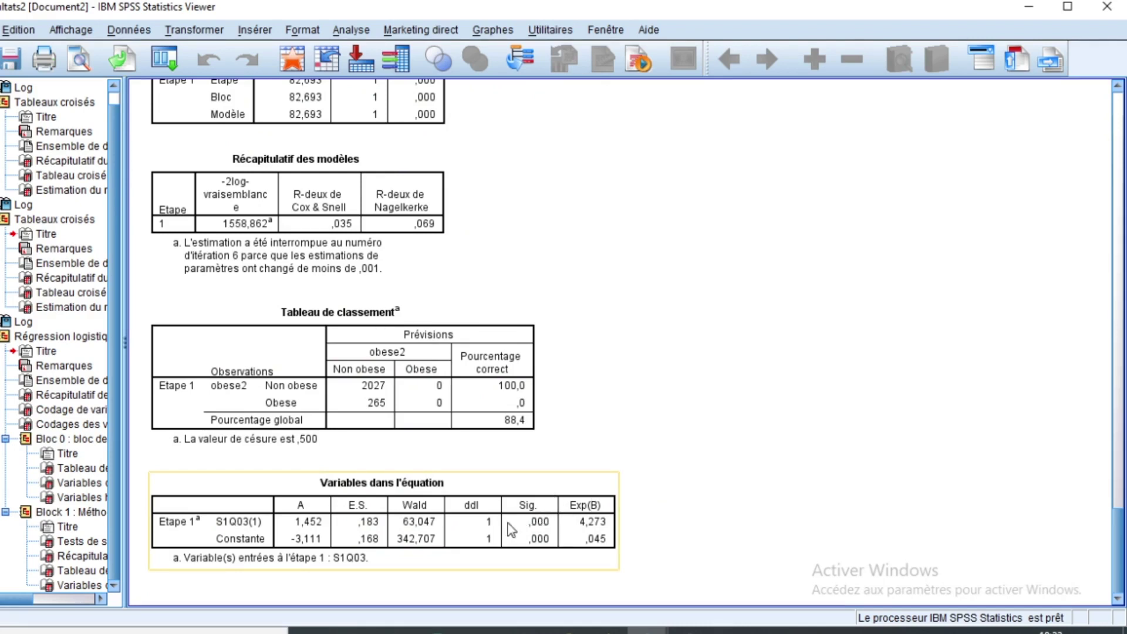
left_click(363, 425)
left_click(195, 546)
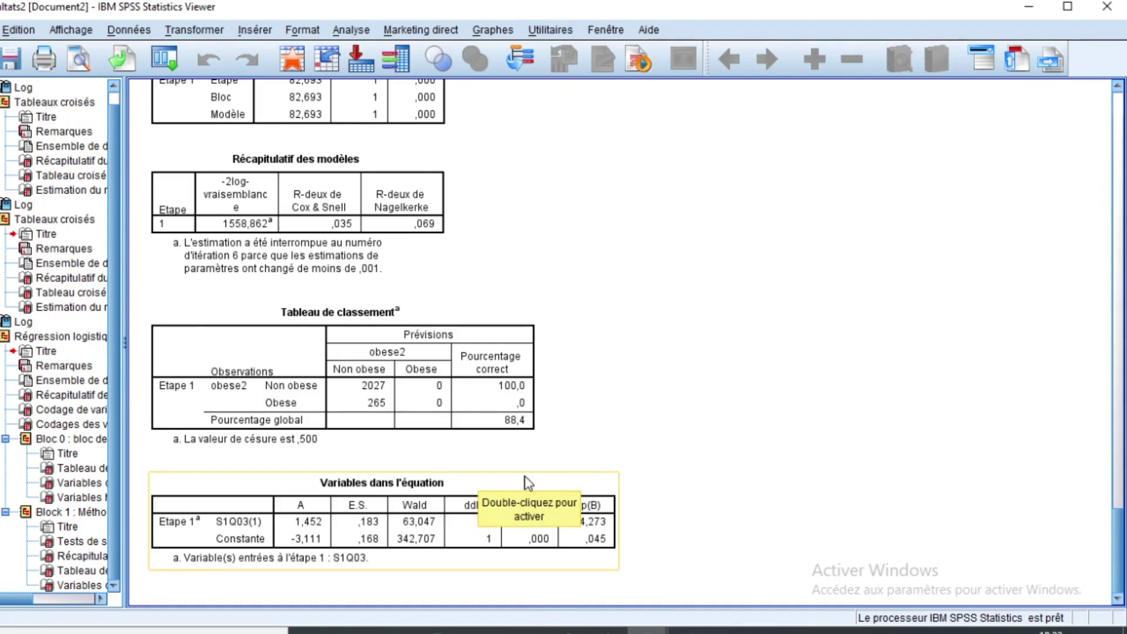
left_click(499, 458)
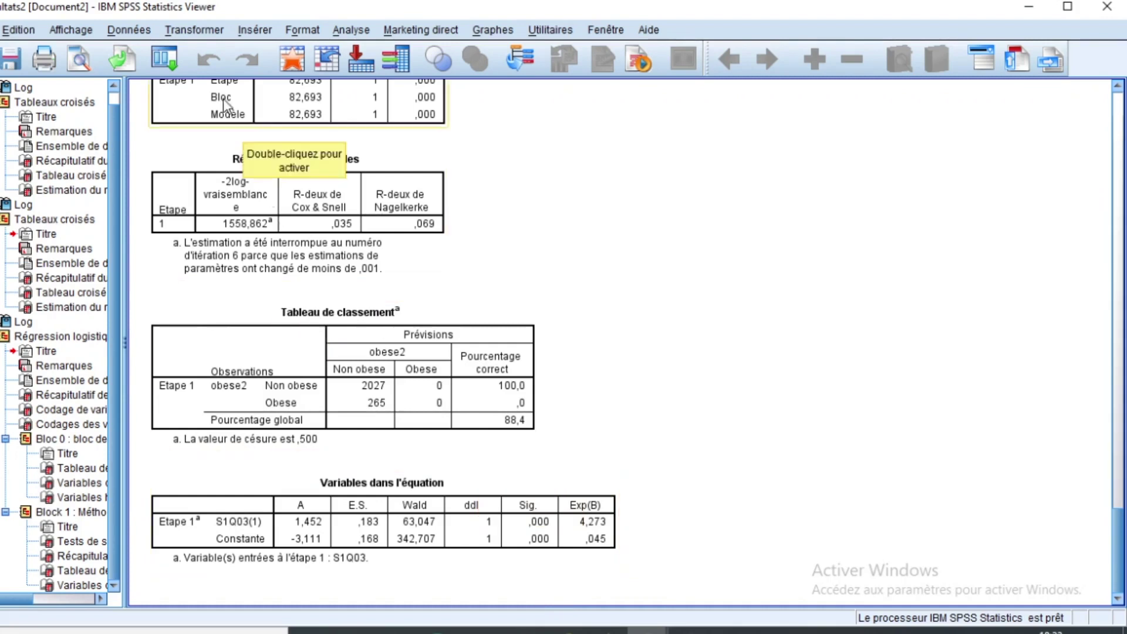
Rerun the binary logistic regression of obese2 on gender with the 95% confidence interval for exp(B) included
left_click(342, 30)
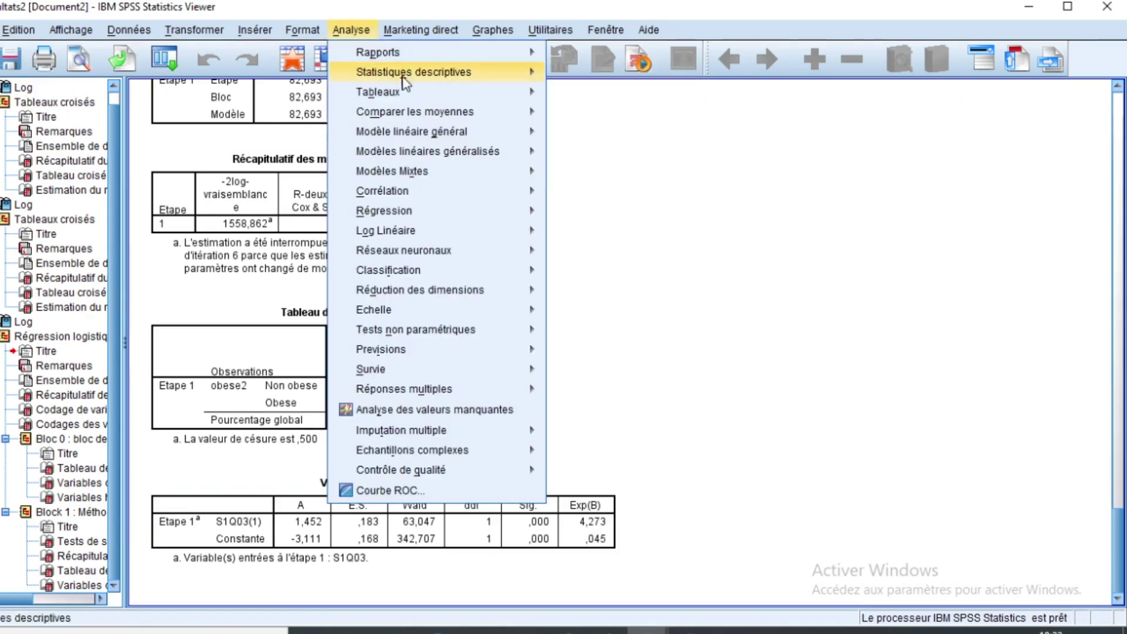
mouse_move(380, 212)
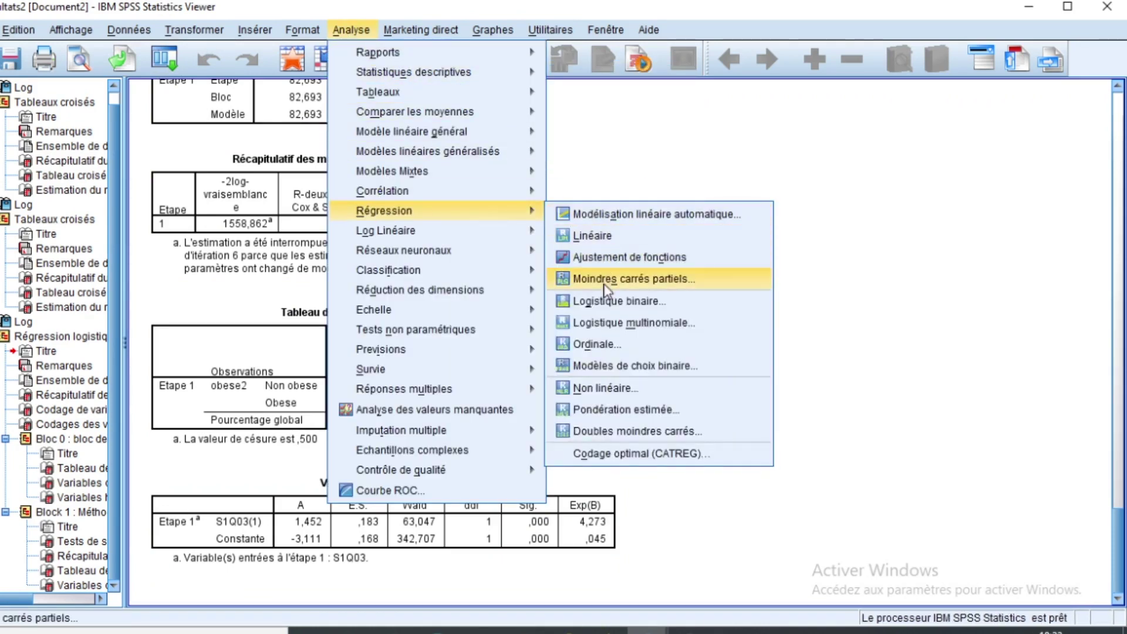
left_click(601, 302)
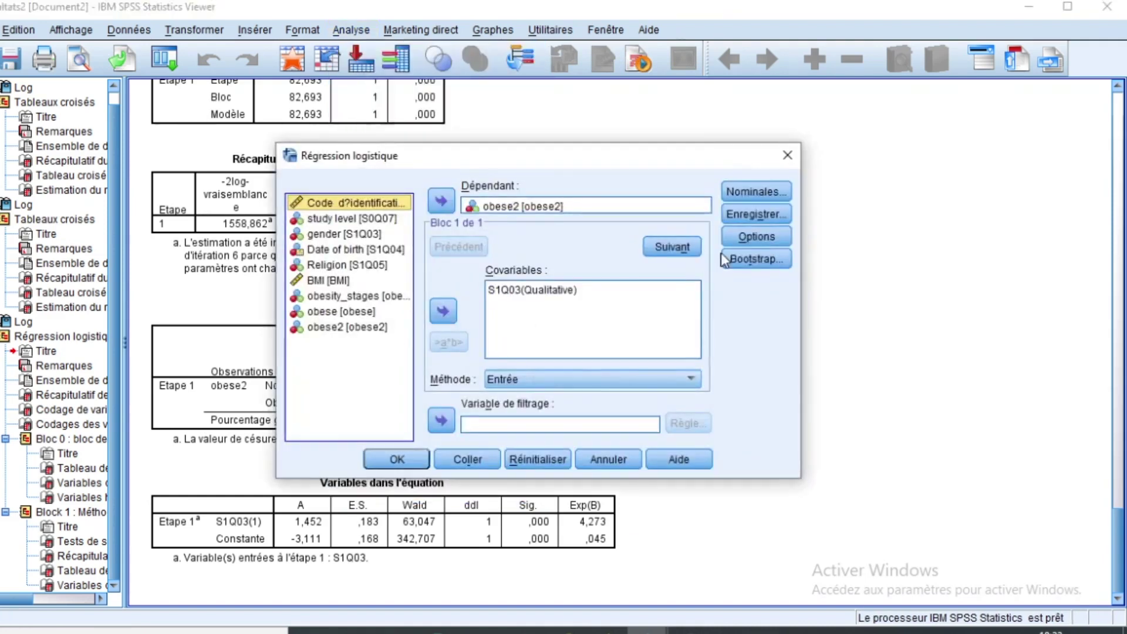
left_click(762, 236)
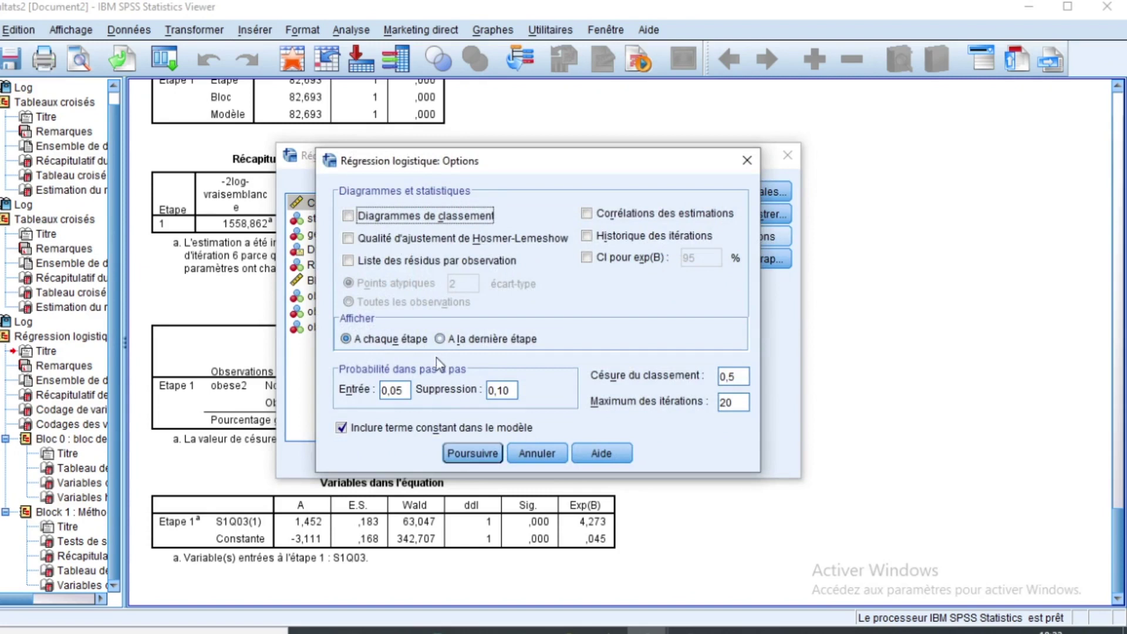
left_click(586, 258)
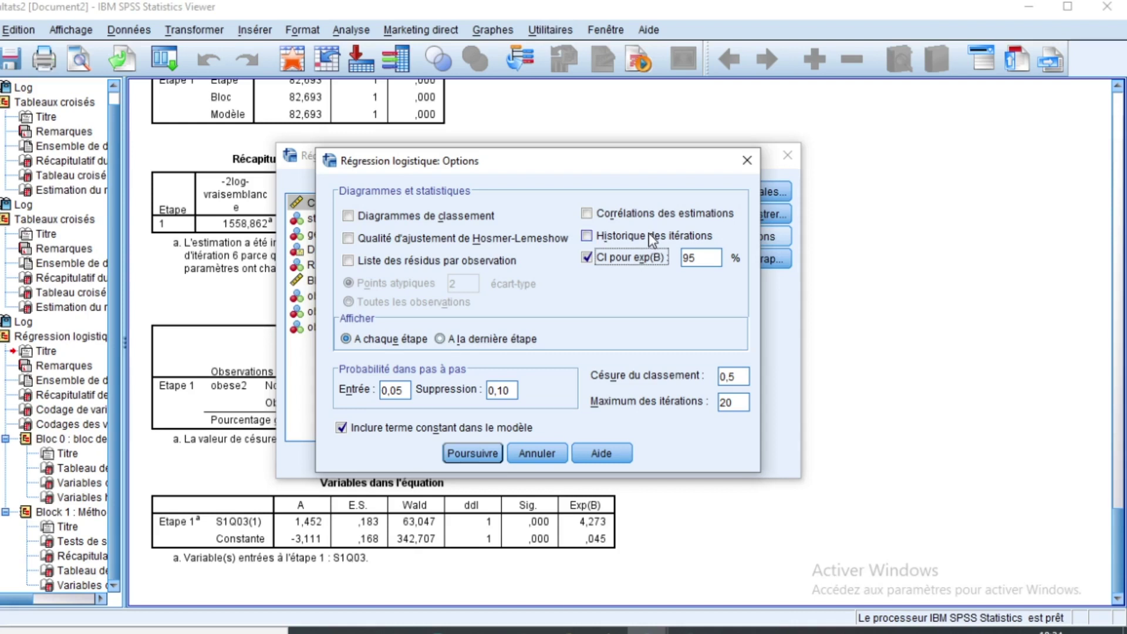
left_click(494, 459)
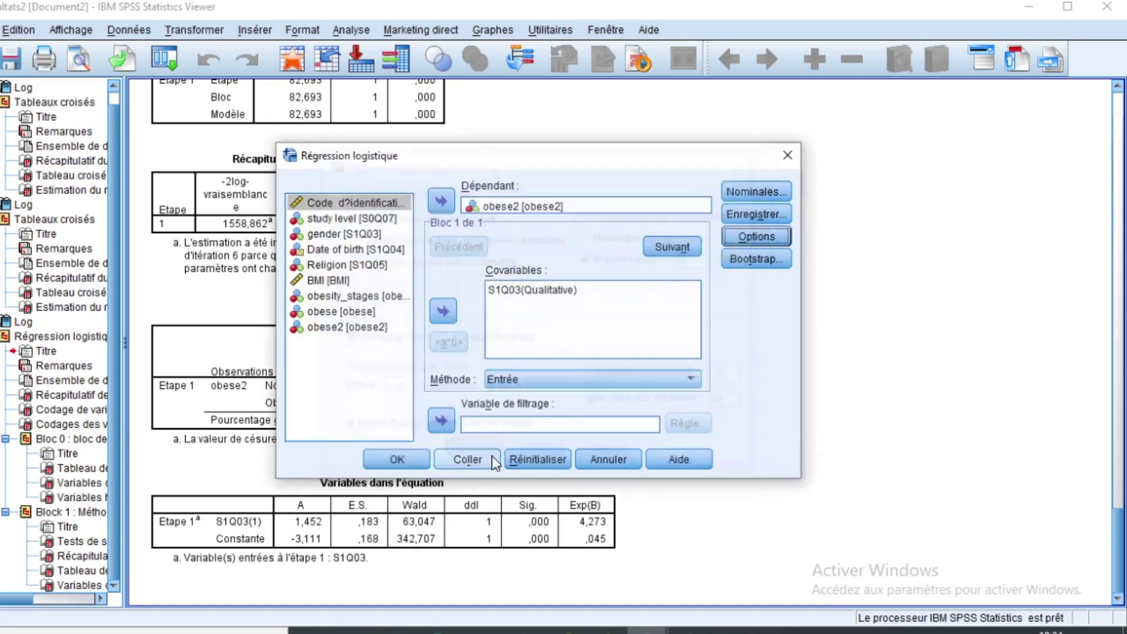
left_click(394, 459)
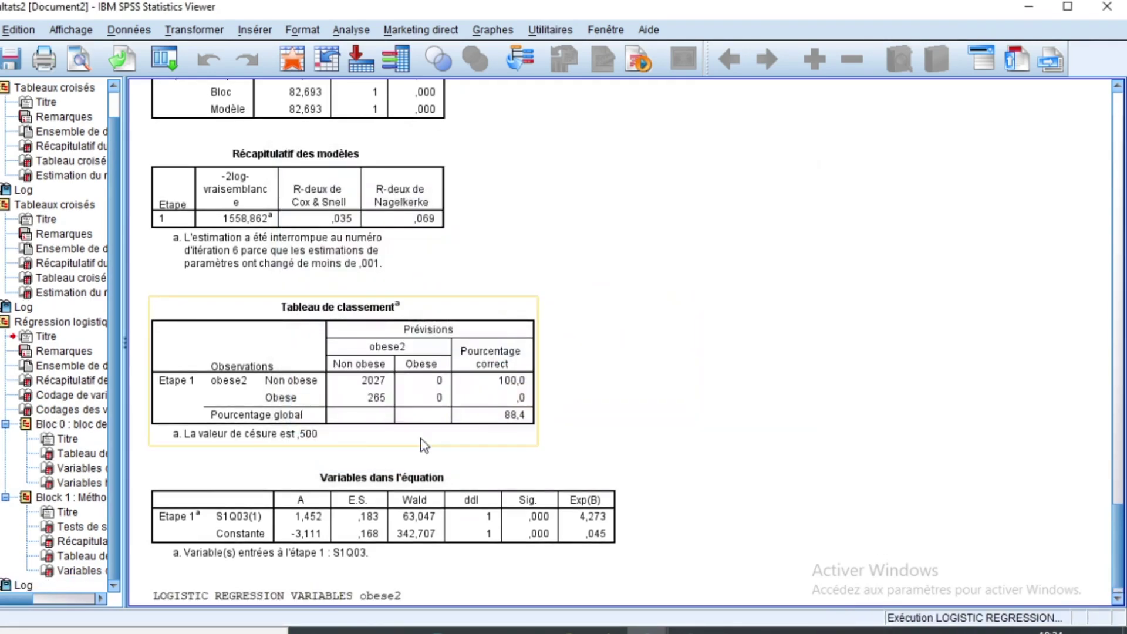
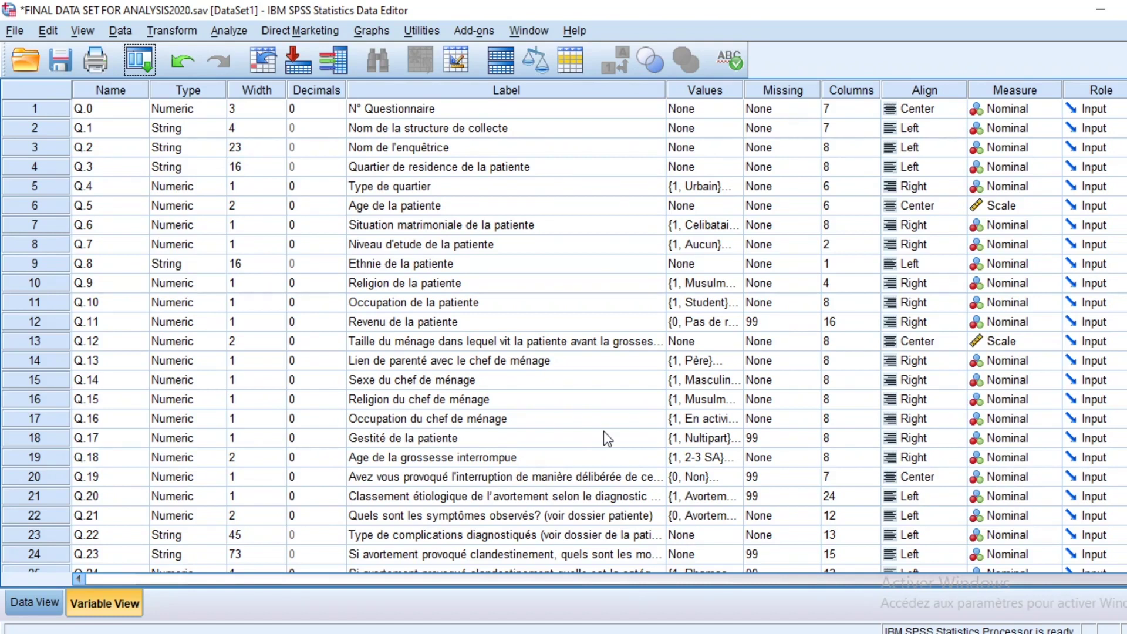
In the FINAL DATA SET FOR ANALYSIS2020 data editor, widen the Label column and open the value labels of Q.19 to examine its coding
scroll(516, 388, "down", 5)
scroll(516, 389, "up", 3)
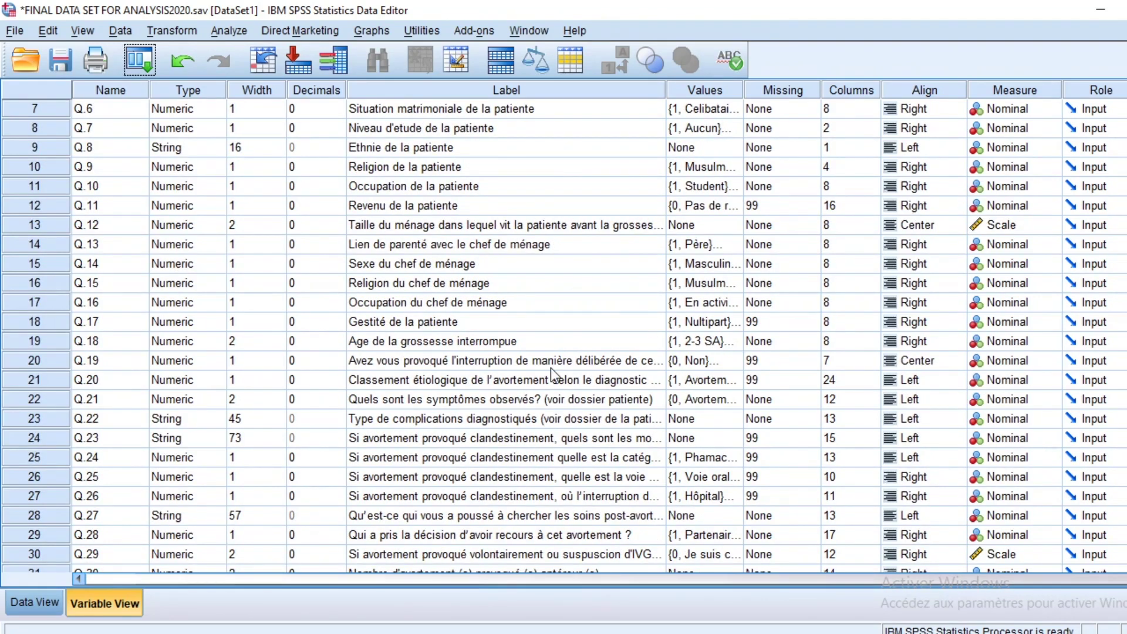
scroll(550, 371, "down", 1)
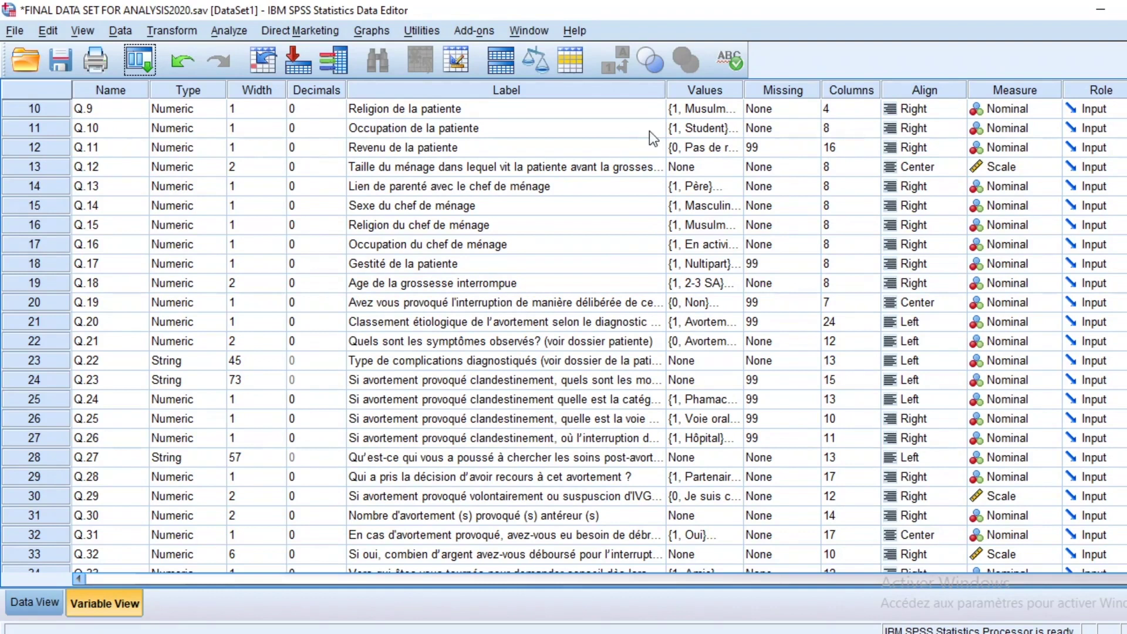
double_click(675, 83)
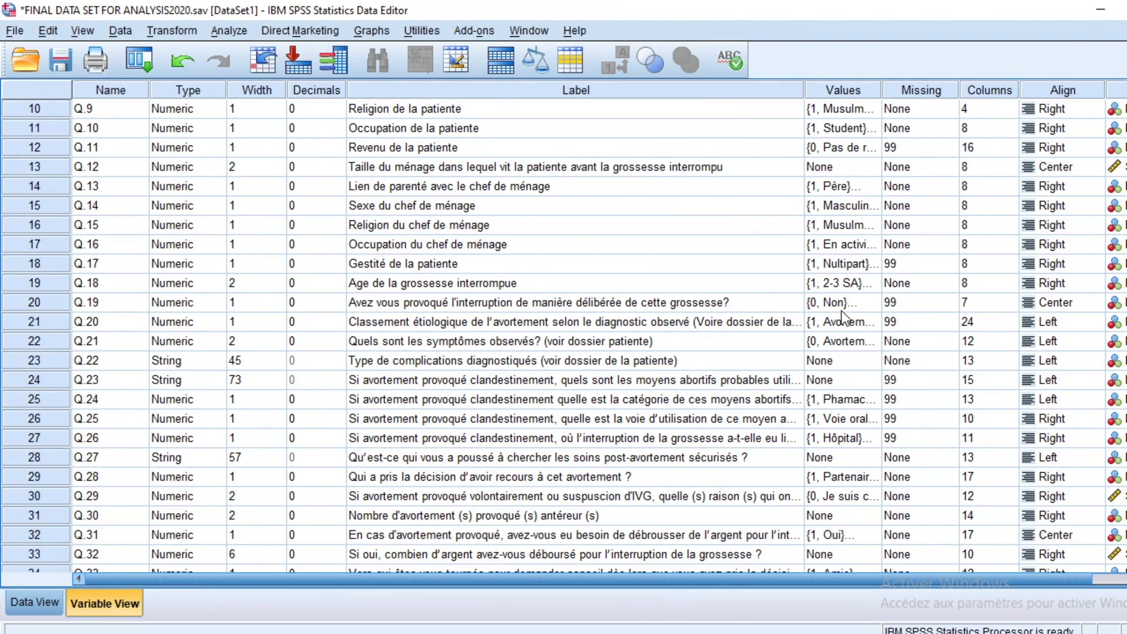
left_click(869, 304)
left_click(876, 303)
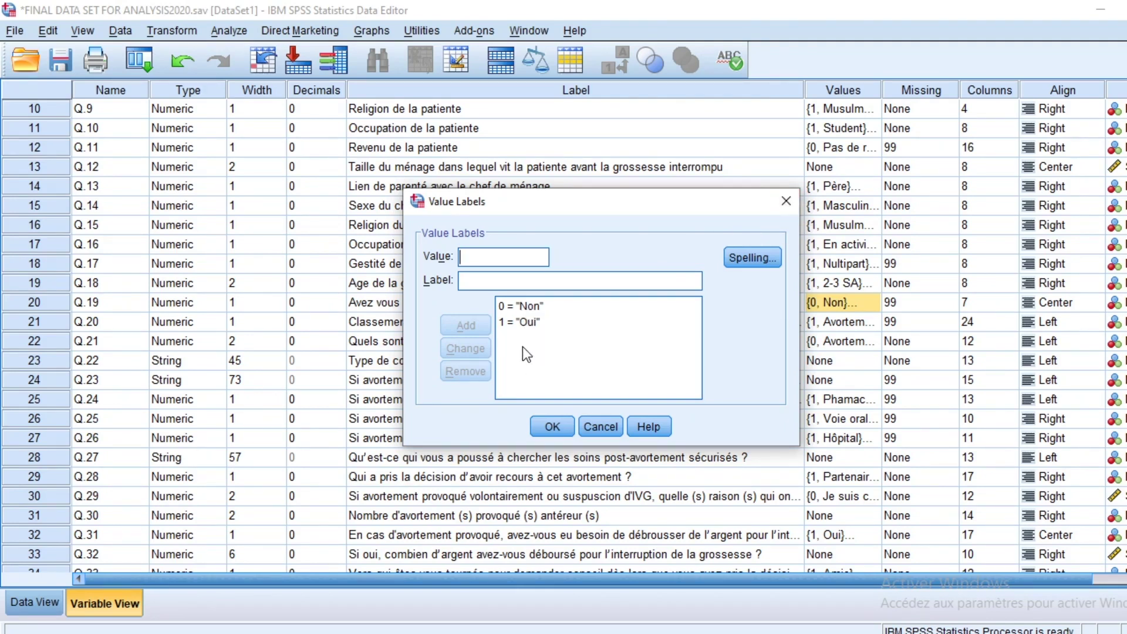
Close the value labels of Q.19 and reset the Compute Variable settings left from the earlier Age_moinsde20ans computation
left_click(787, 201)
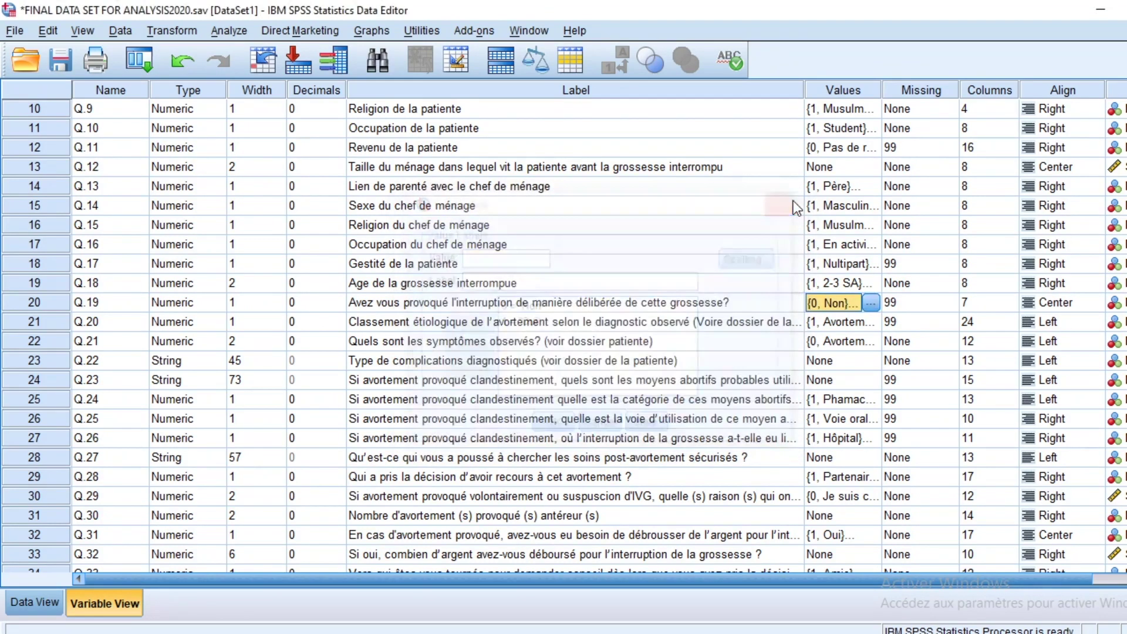
left_click(164, 30)
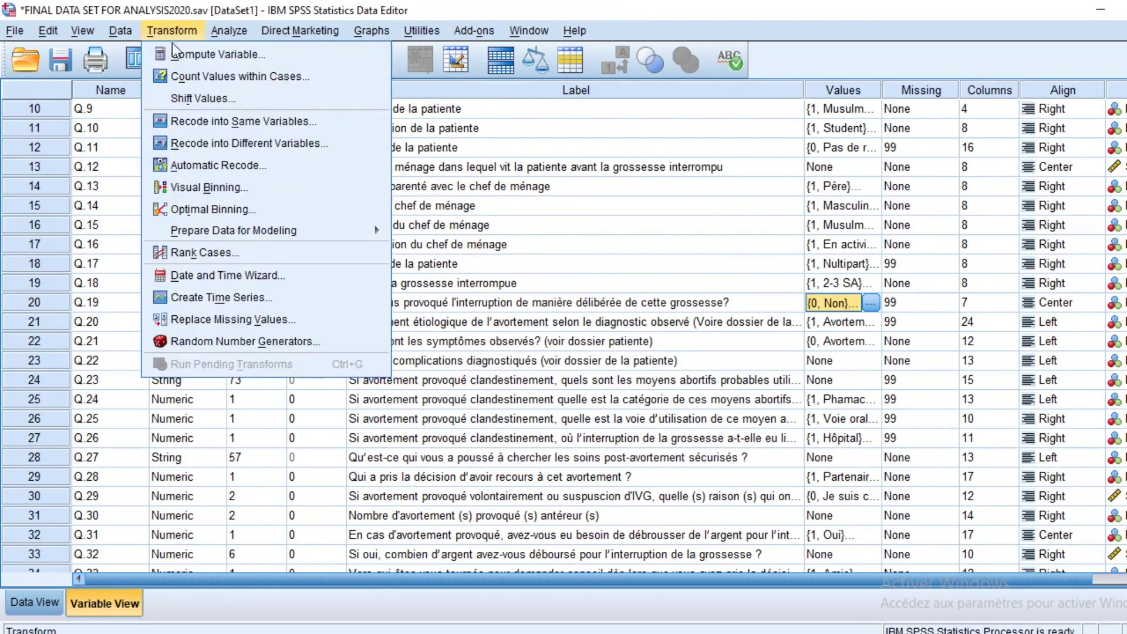
left_click(188, 54)
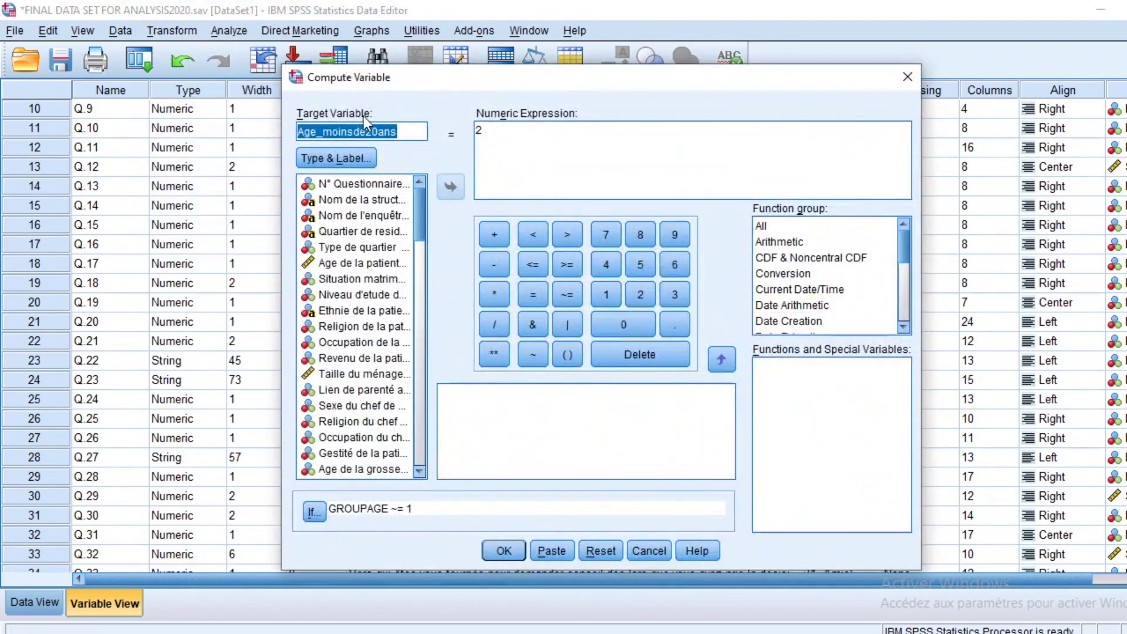
key("BackSpace")
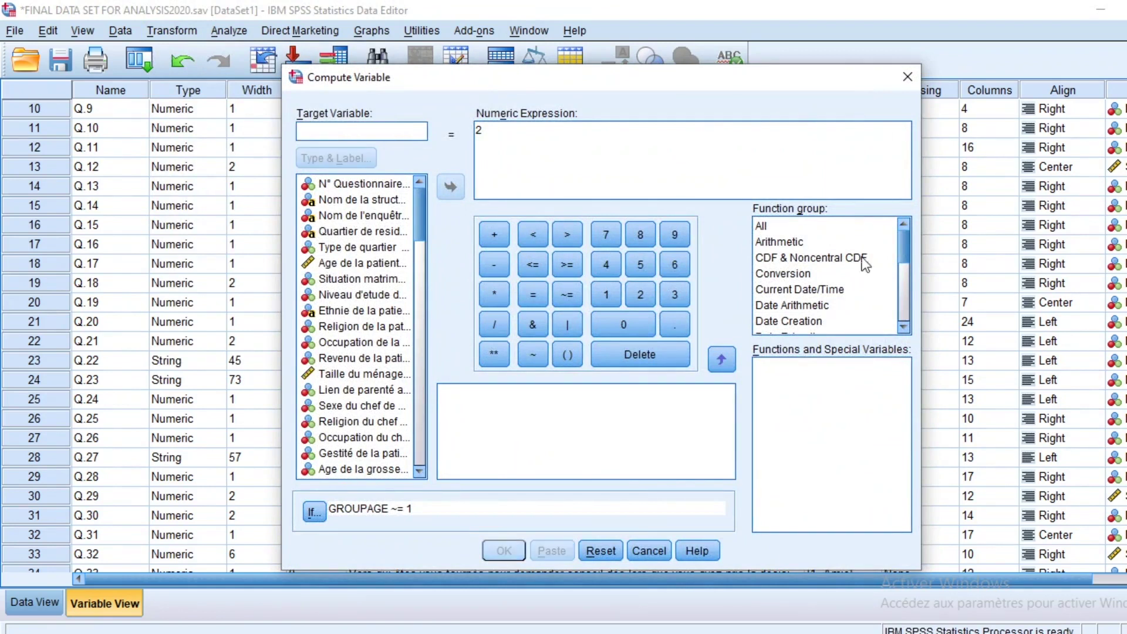
left_click(599, 550)
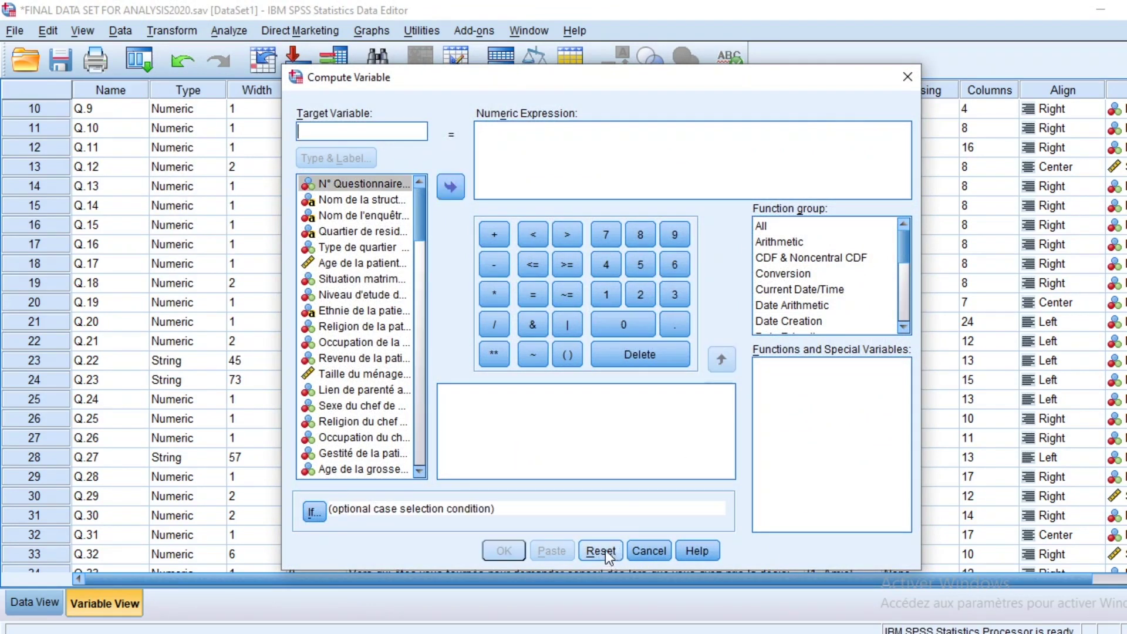
left_click(907, 77)
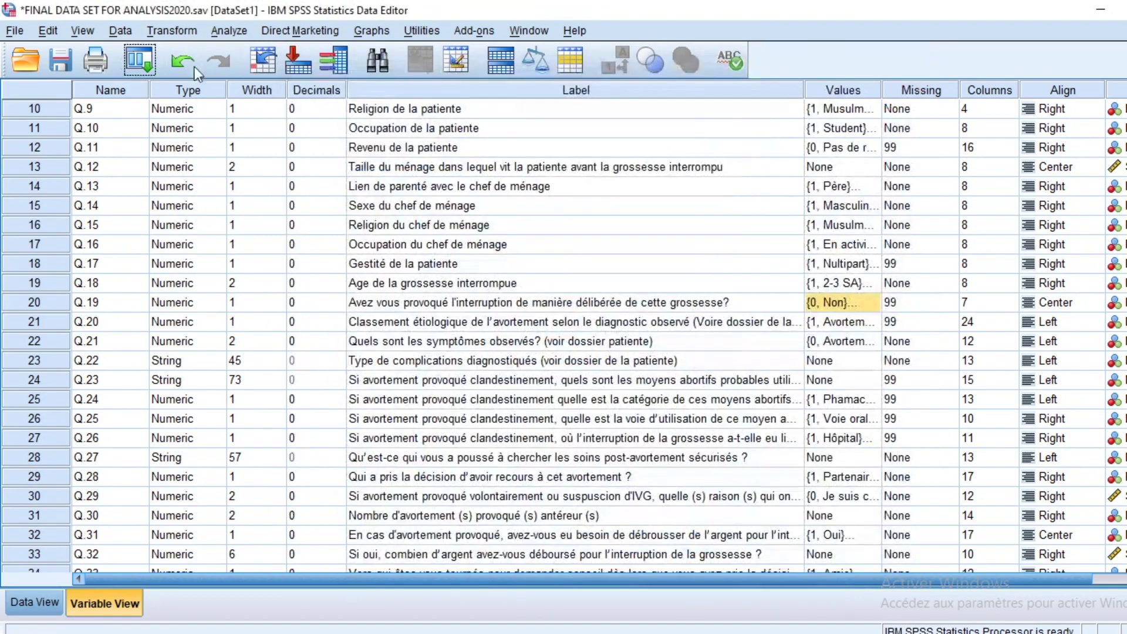
Set up the computation of a new variable avortement with the numeric expression 1
left_click(180, 31)
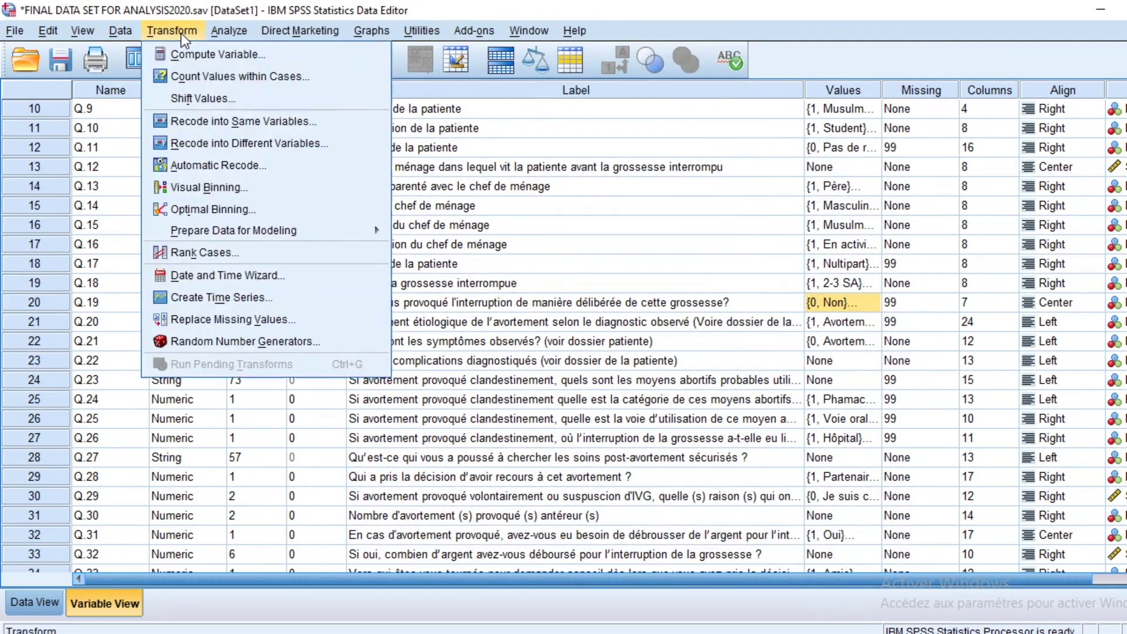
left_click(217, 55)
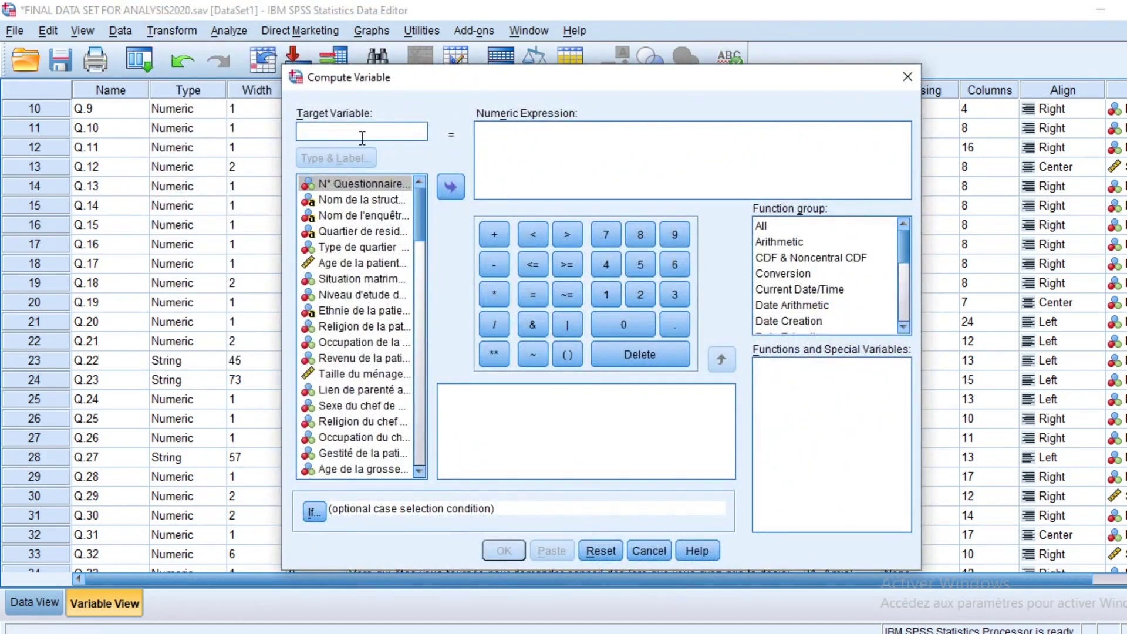
type("avortement")
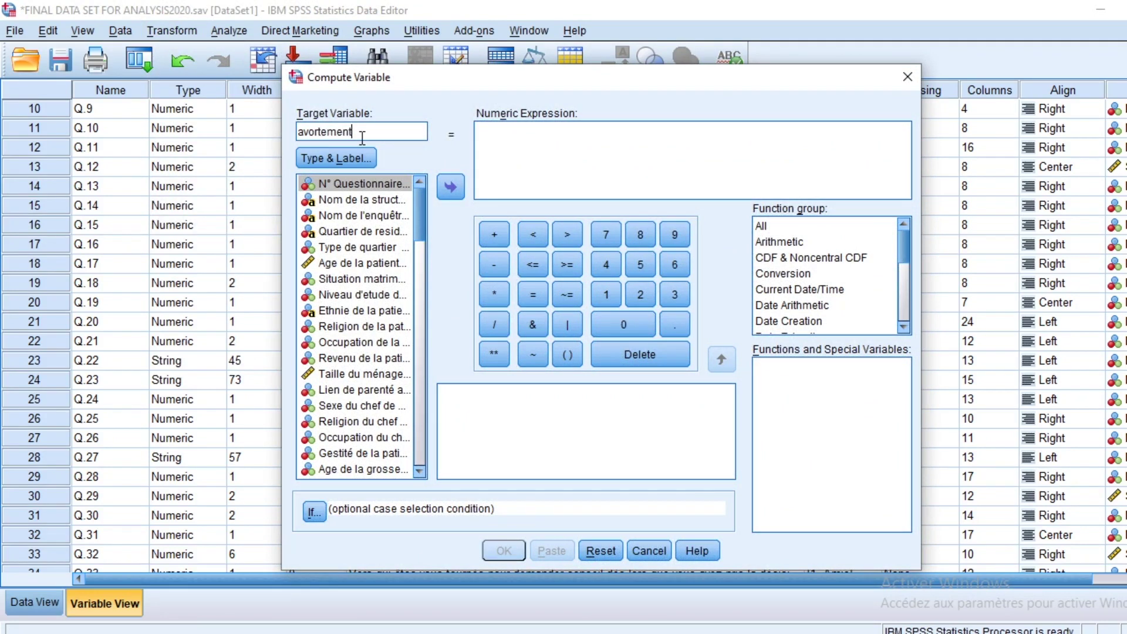
left_click(512, 137)
type("1")
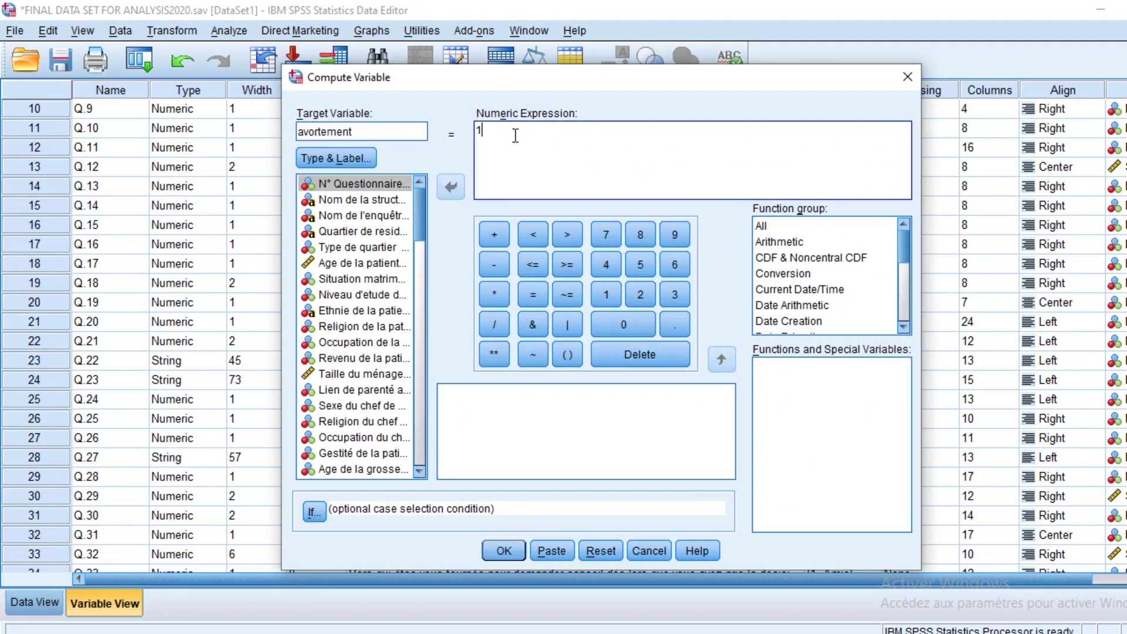
Restrict the avortement computation to cases satisfying Q.19=1 and run it
left_click(314, 512)
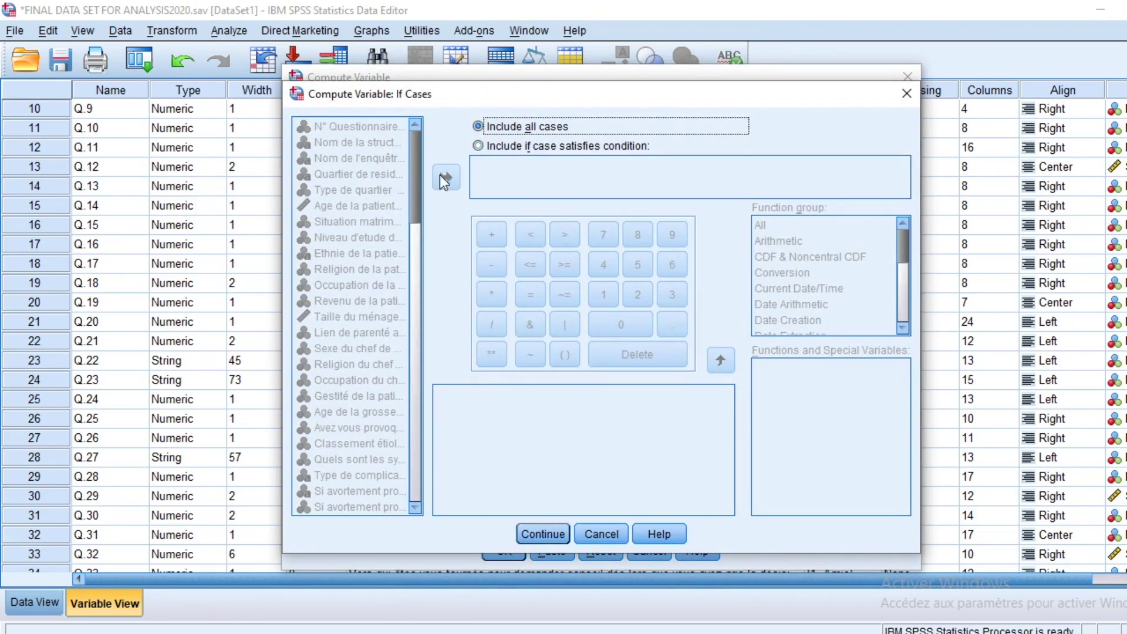
left_click(487, 145)
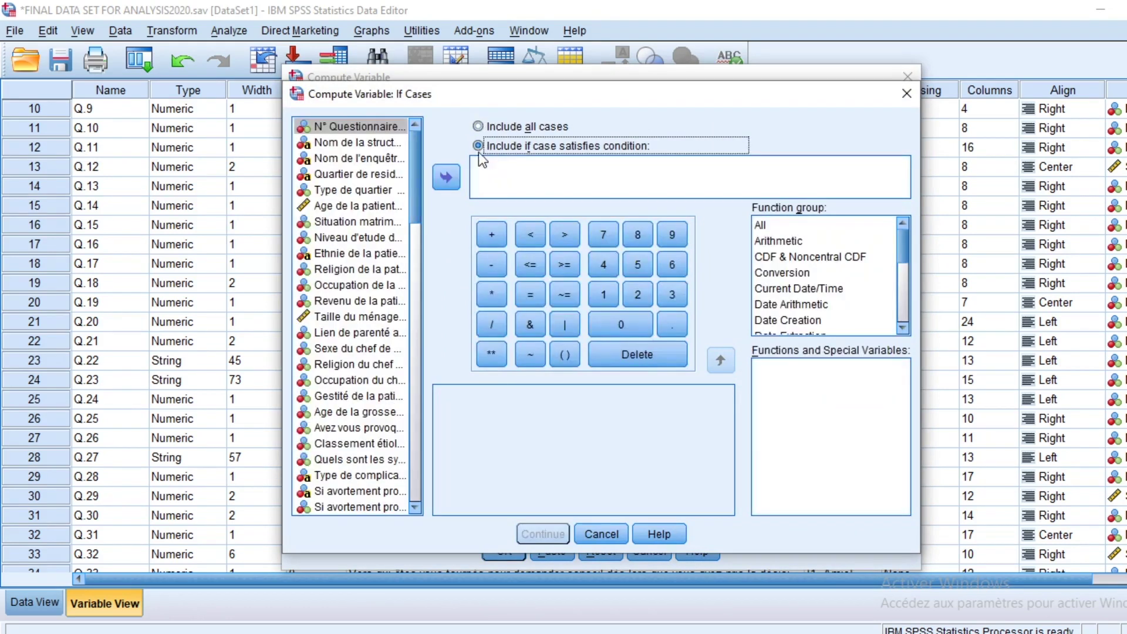
left_click_drag(414, 186, 418, 214)
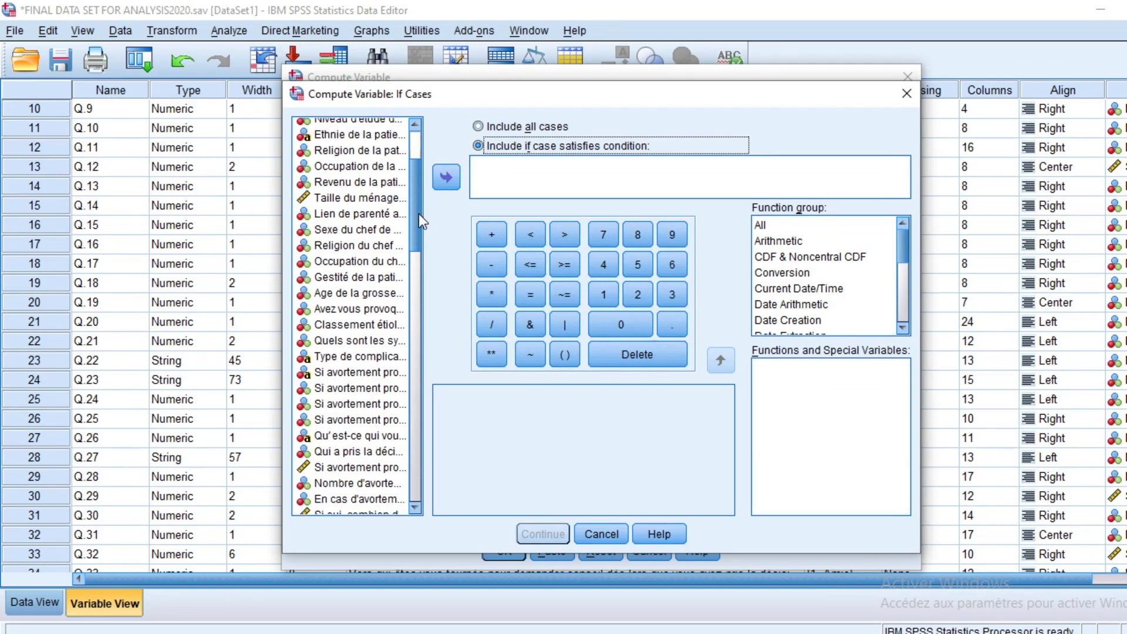
left_click(368, 309)
left_click(446, 176)
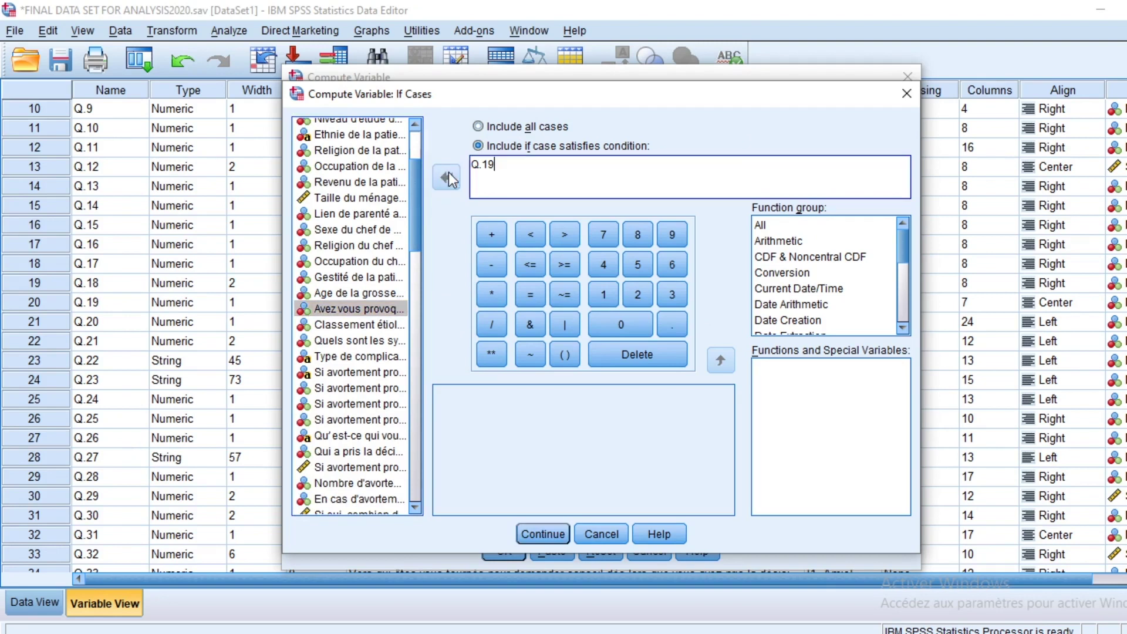
type("=1")
left_click(545, 534)
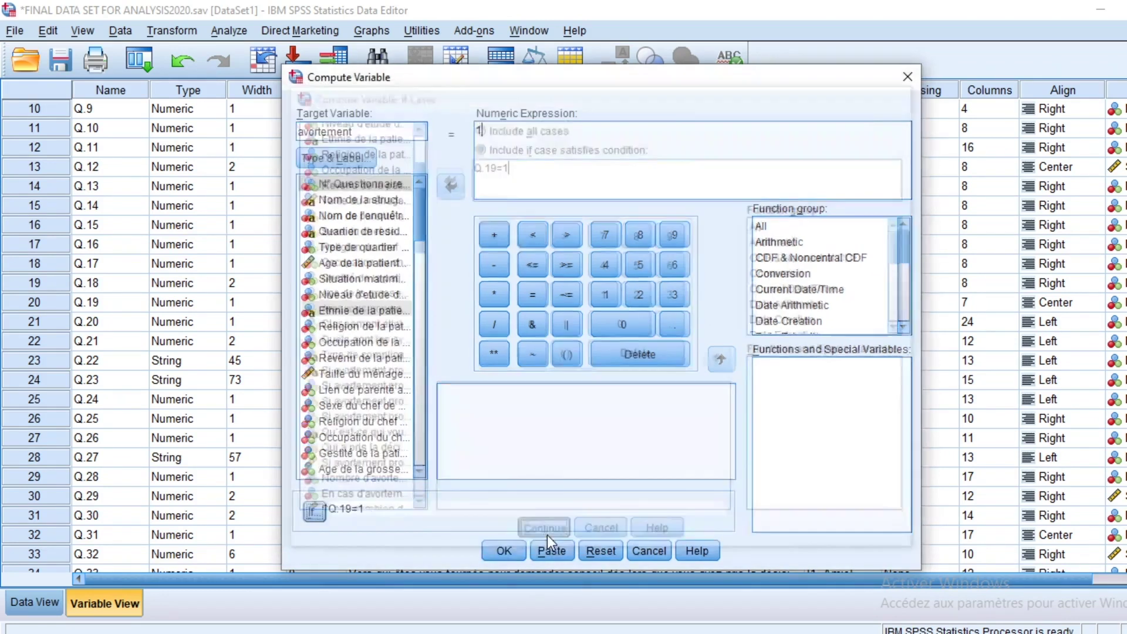
left_click(503, 550)
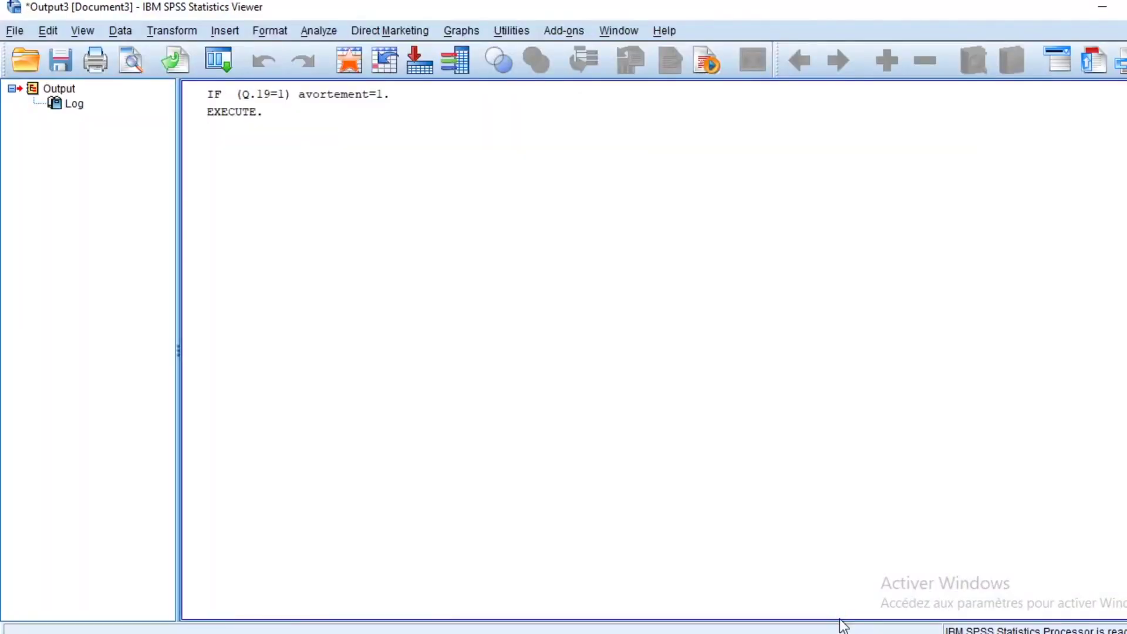
Return to the data editor and set up another computation for avortement with the numeric expression 2
mouse_move(842, 631)
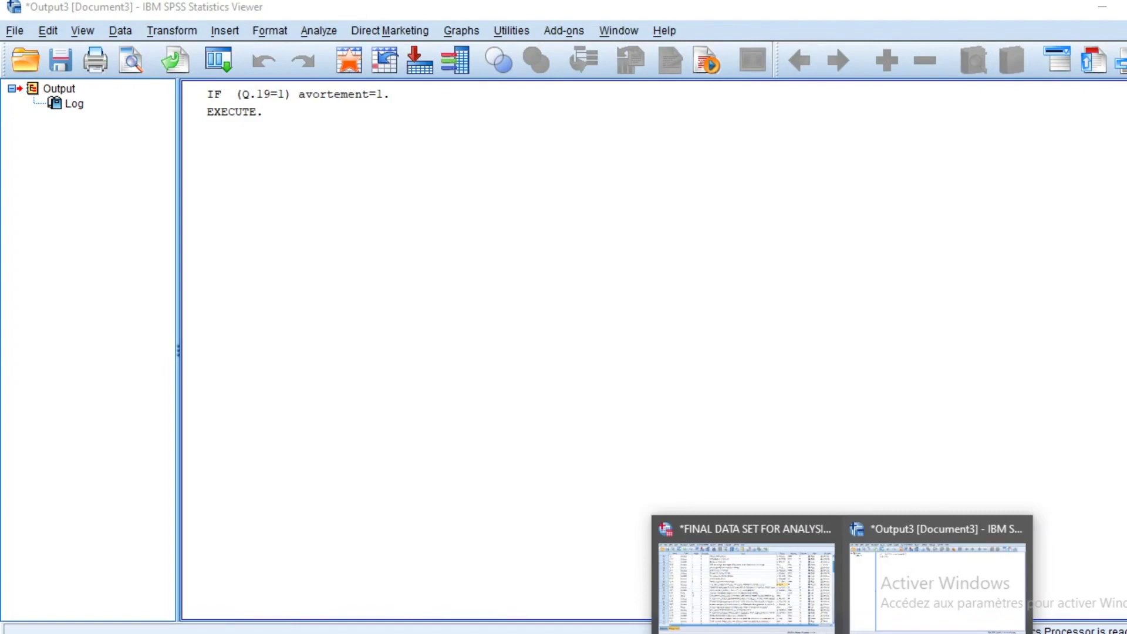
left_click(744, 581)
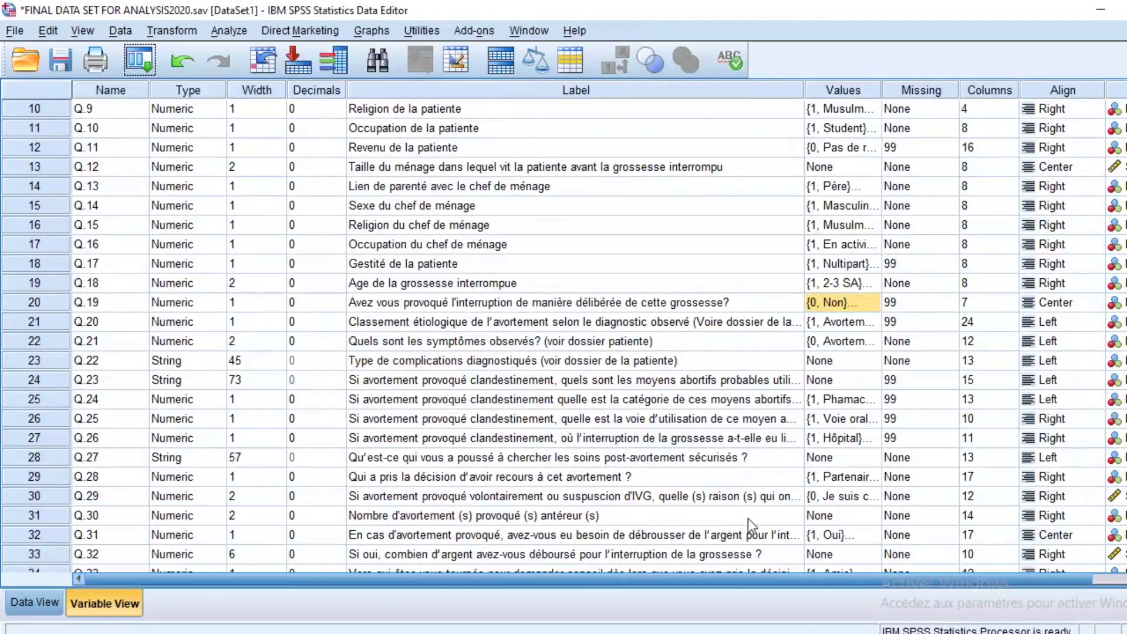
left_click(168, 29)
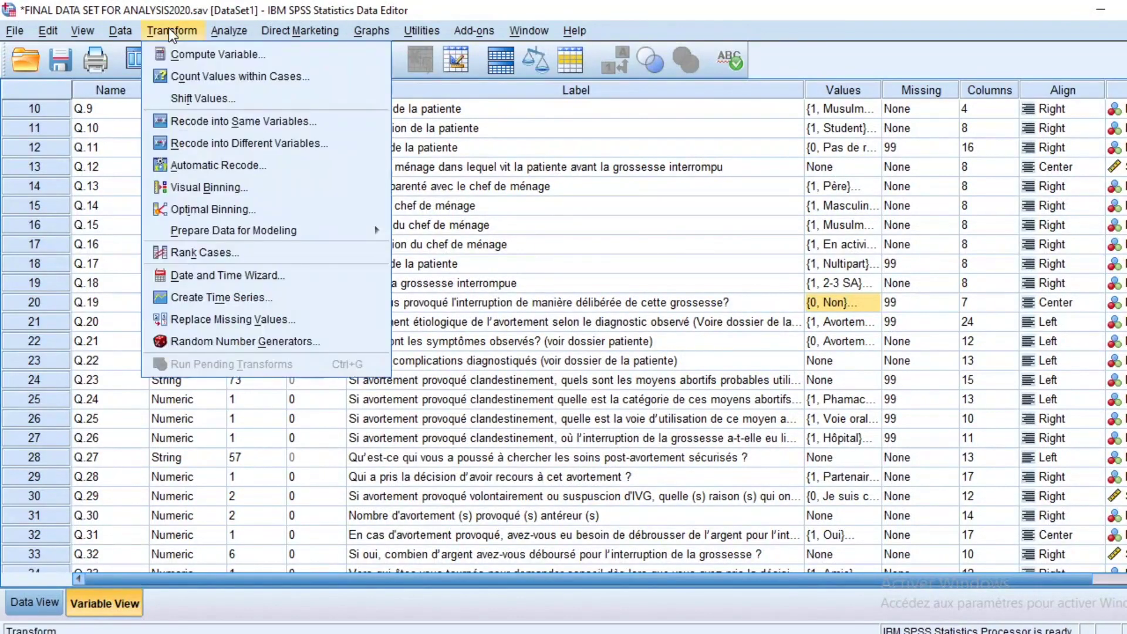
left_click(207, 54)
left_click(361, 139)
left_click(496, 135)
key("BackSpace")
type("2")
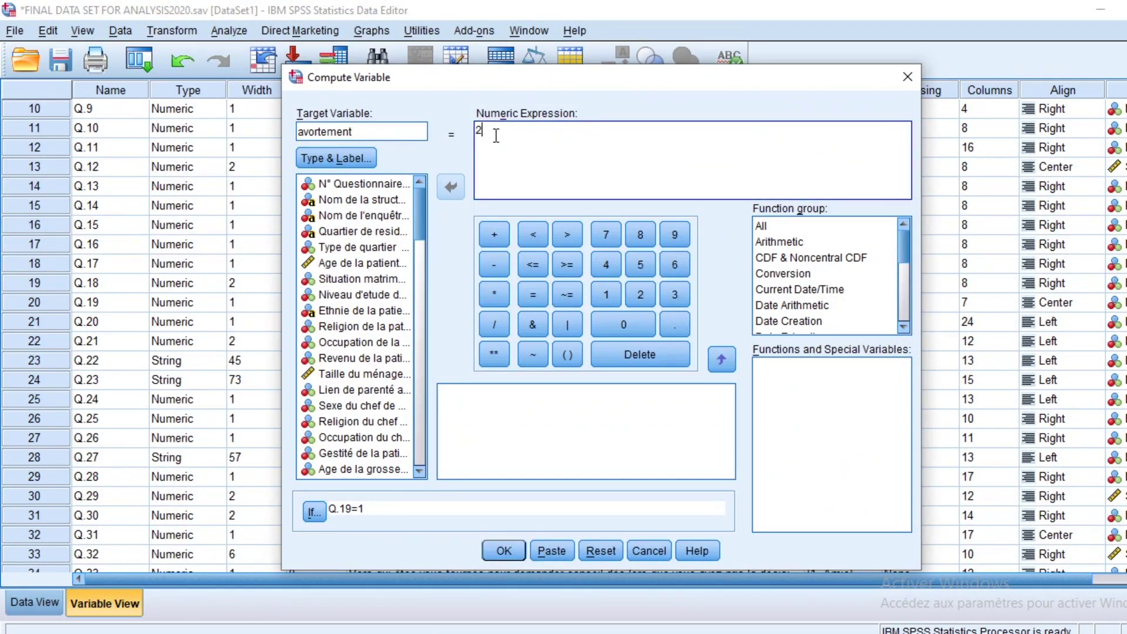
Change the case condition to Q.19=0 and run the computation, accepting the change to the existing avortement variable
left_click(313, 511)
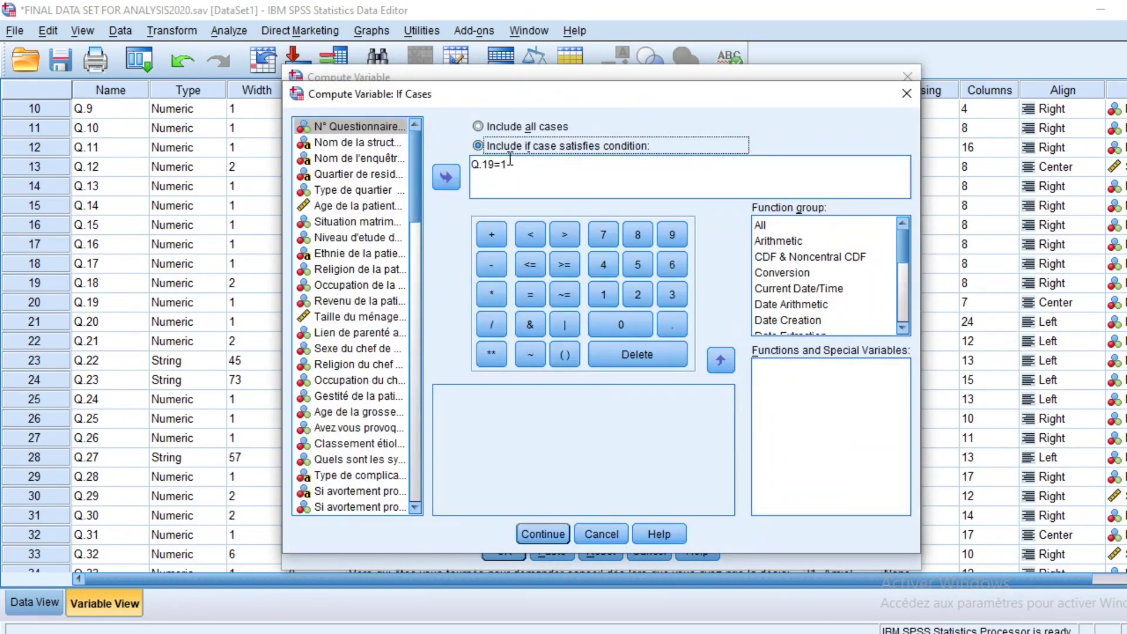
left_click(506, 163)
key("BackSpace")
type("0")
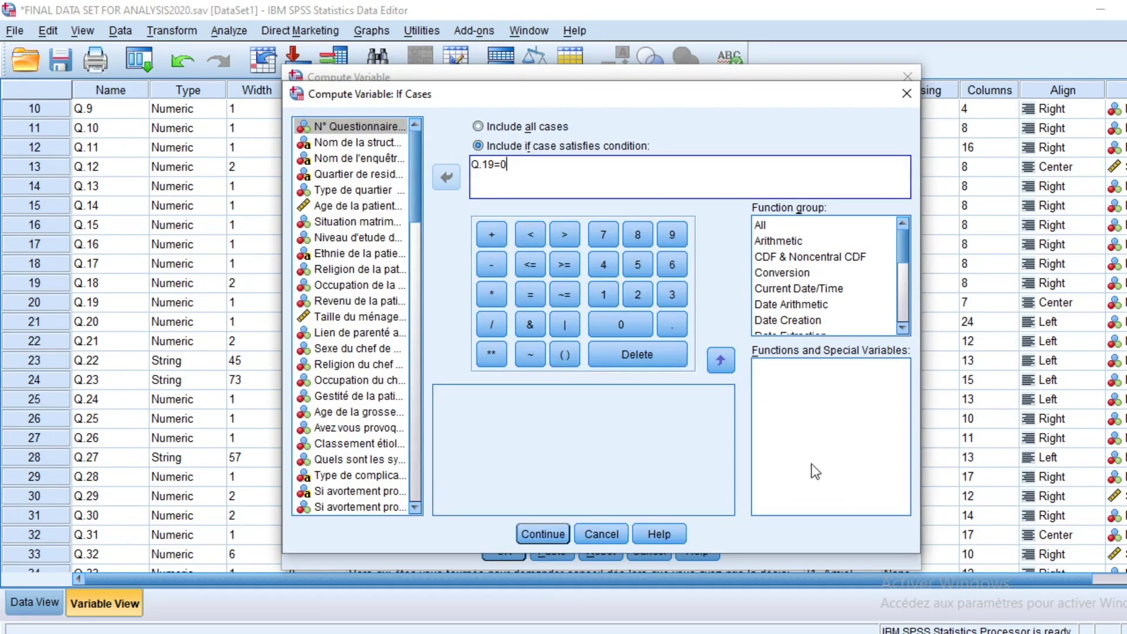
left_click(548, 534)
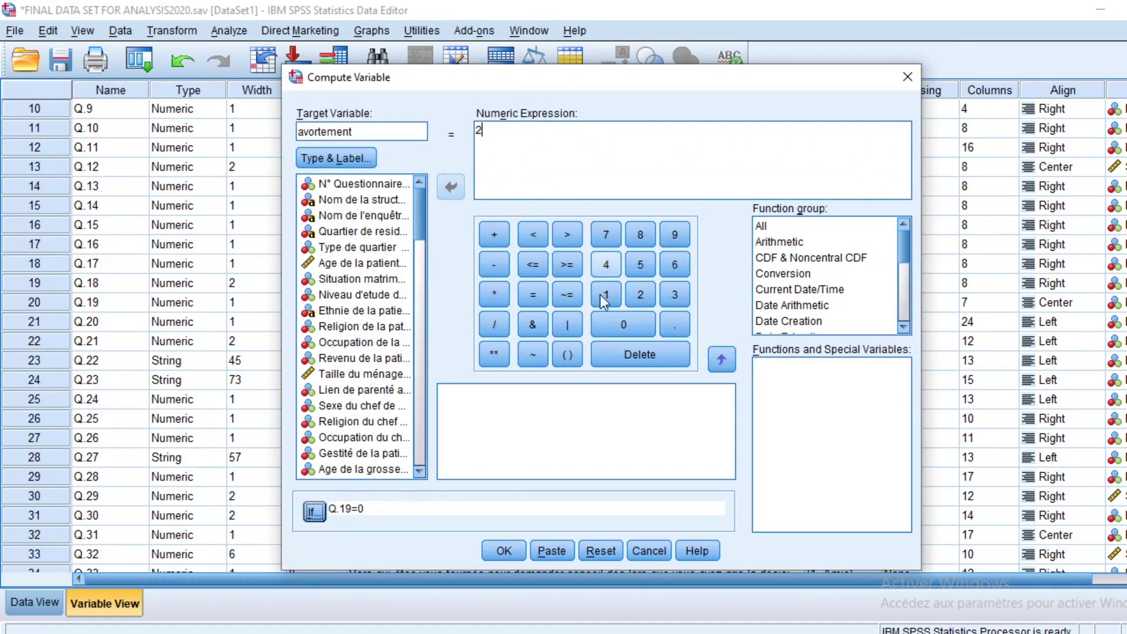
left_click(505, 550)
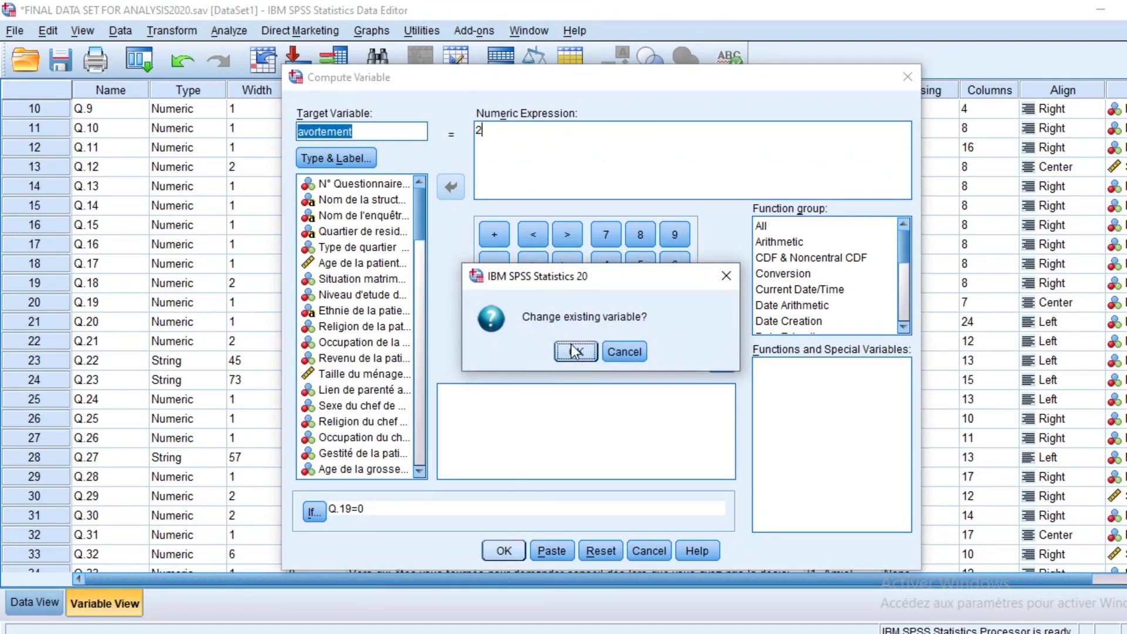
left_click(572, 352)
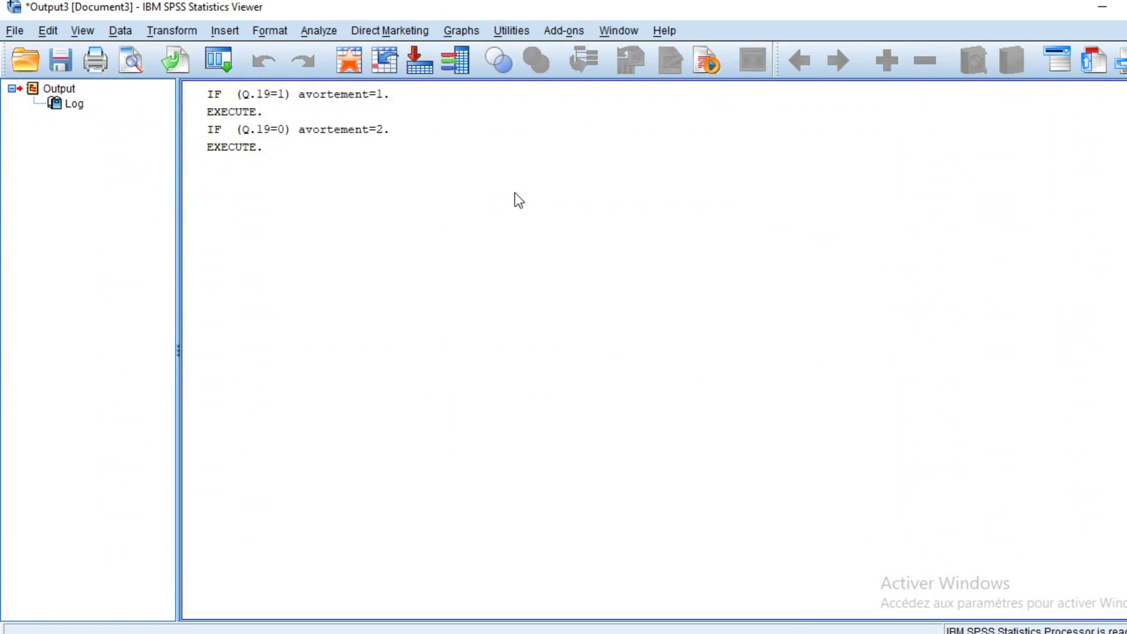
In the data editor's variable list, copy the name avortement into the new variable's label
mouse_move(836, 629)
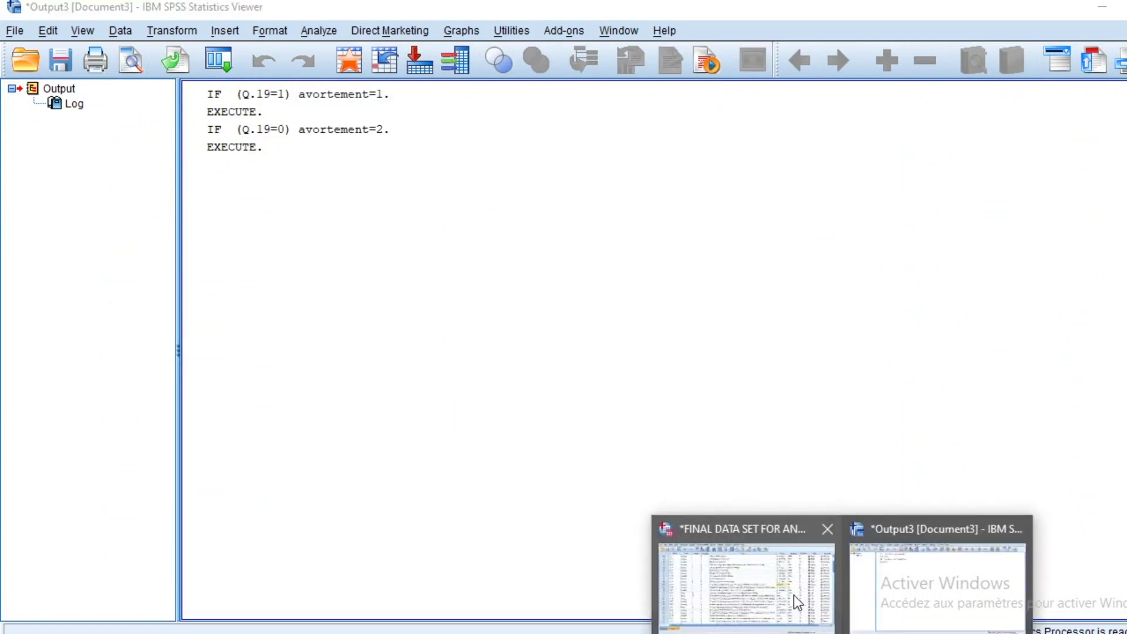
left_click(794, 595)
scroll(420, 434, "down", 15)
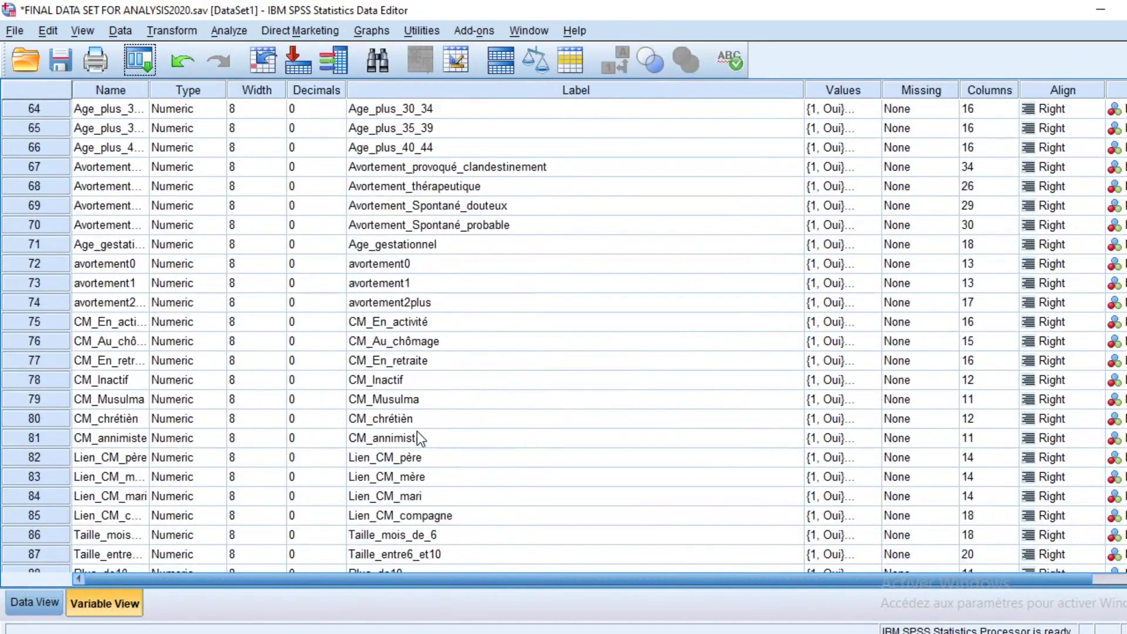
right_click(101, 287)
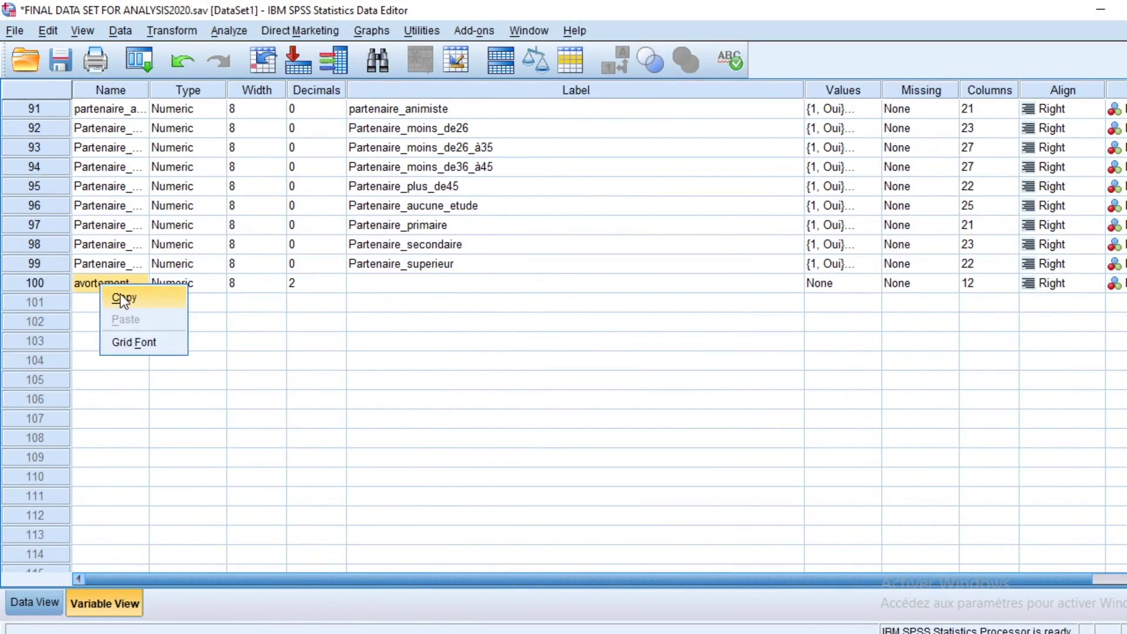
left_click(123, 298)
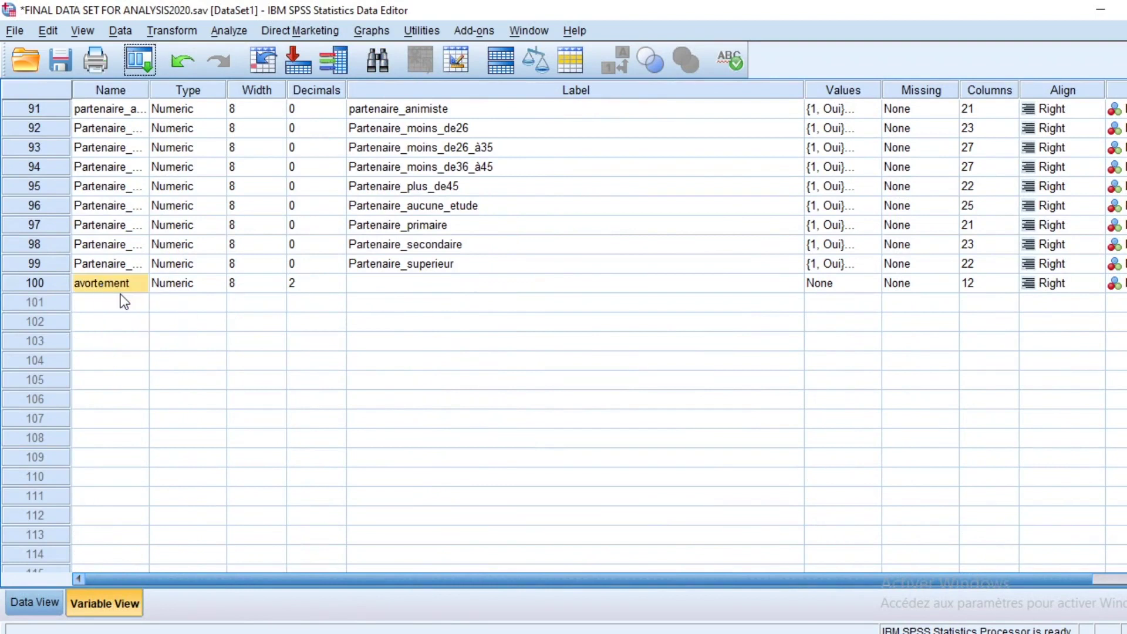
right_click(506, 287)
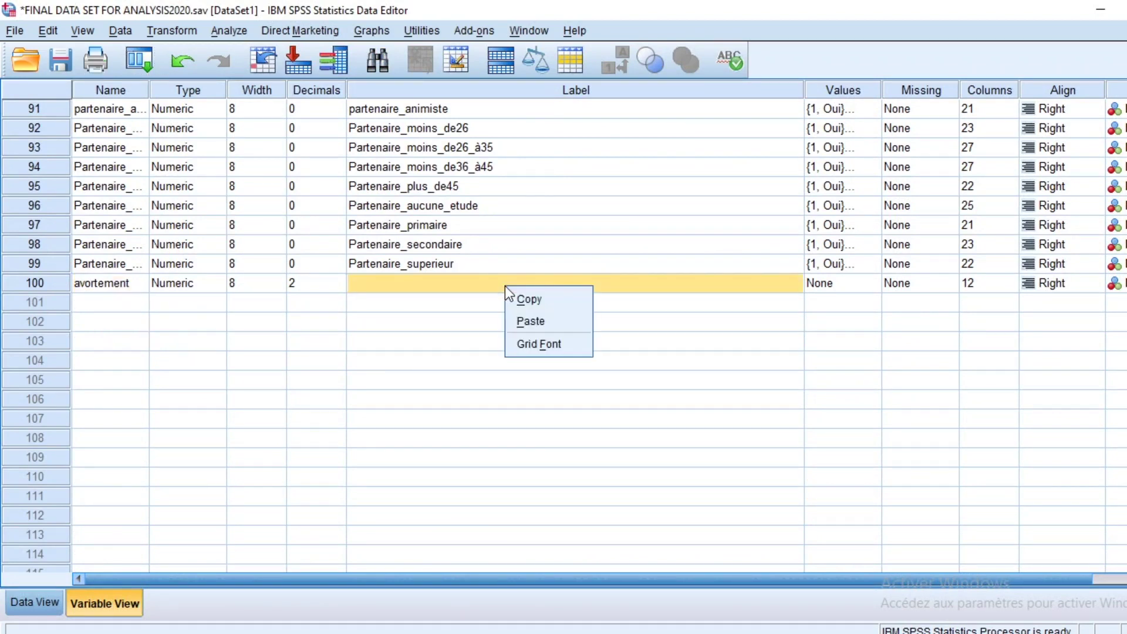
left_click(532, 319)
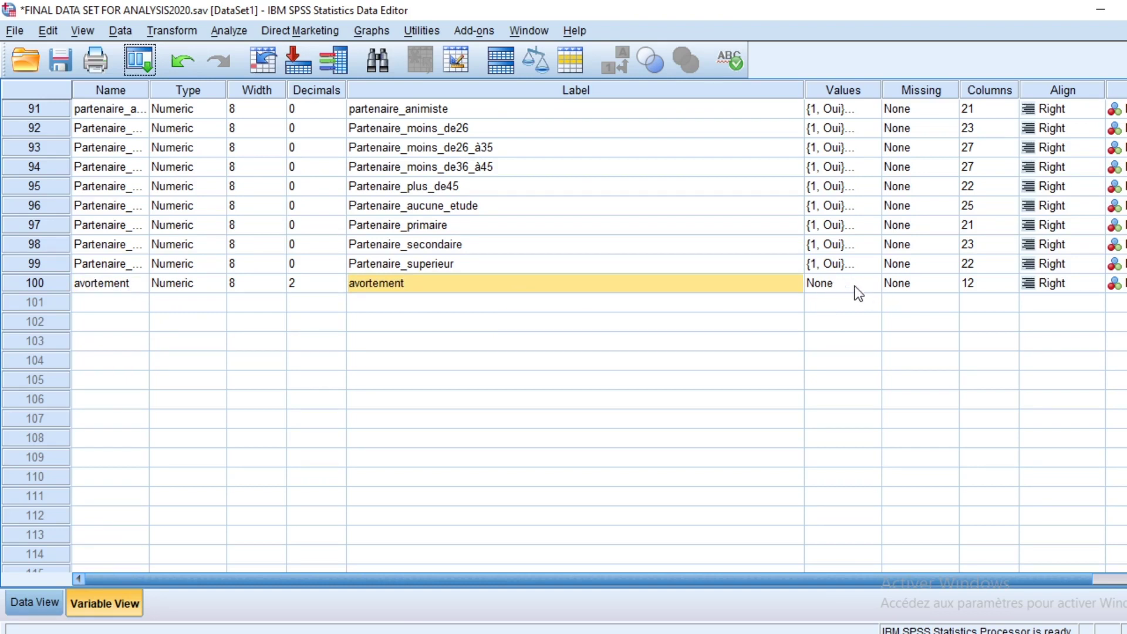
left_click(857, 288)
left_click(872, 284)
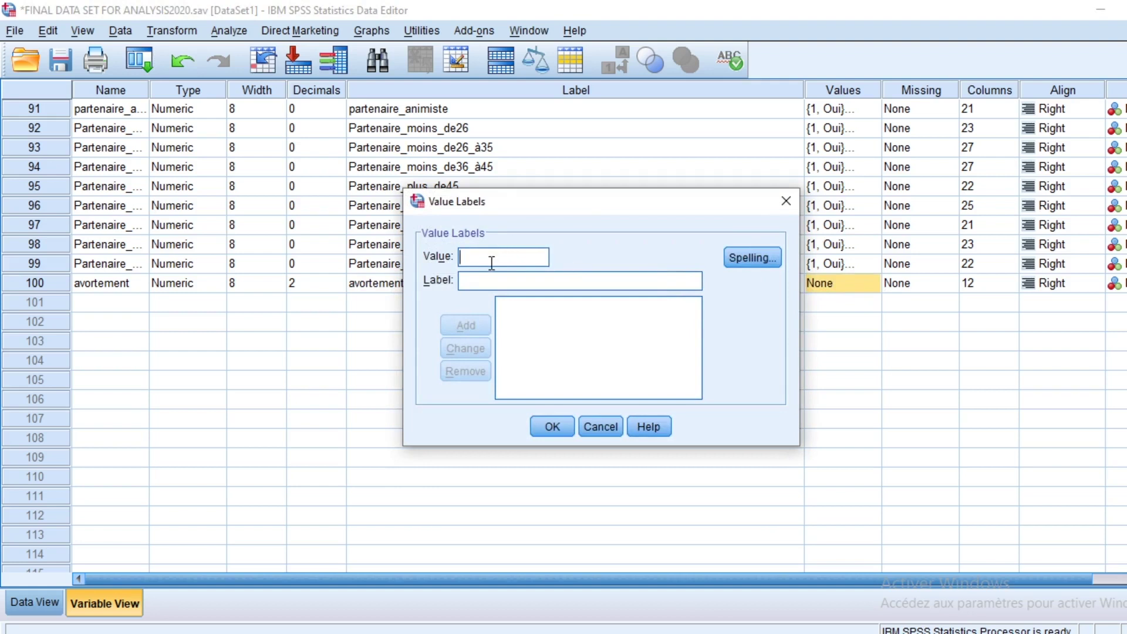
left_click(785, 201)
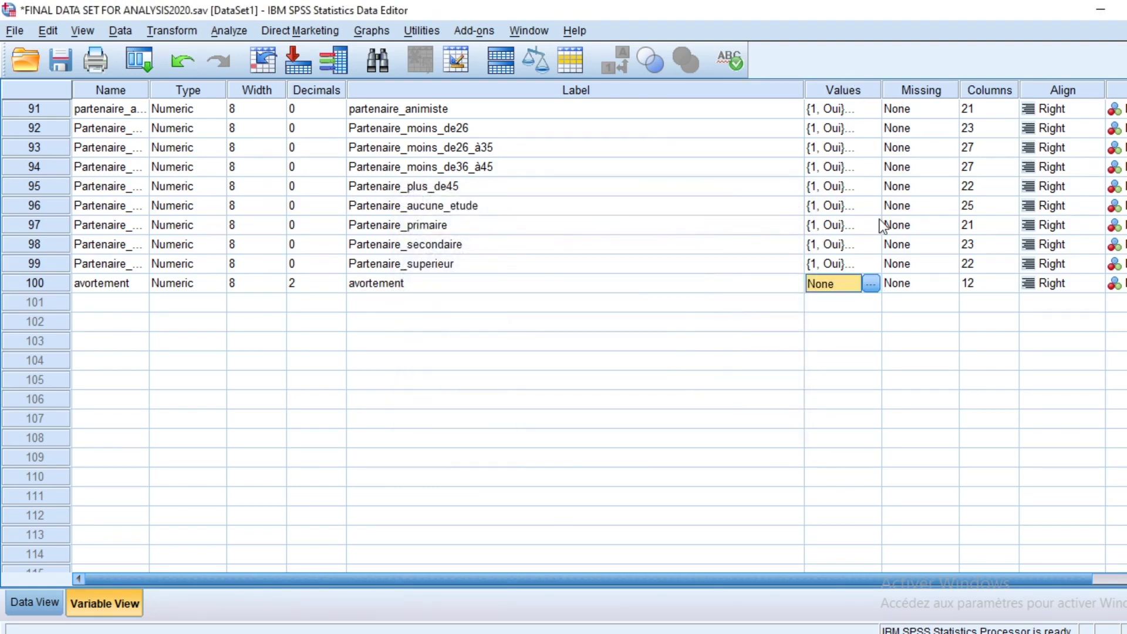
Give the avortement variable the value labels 1 = Oui and 2 = Non
left_click(872, 285)
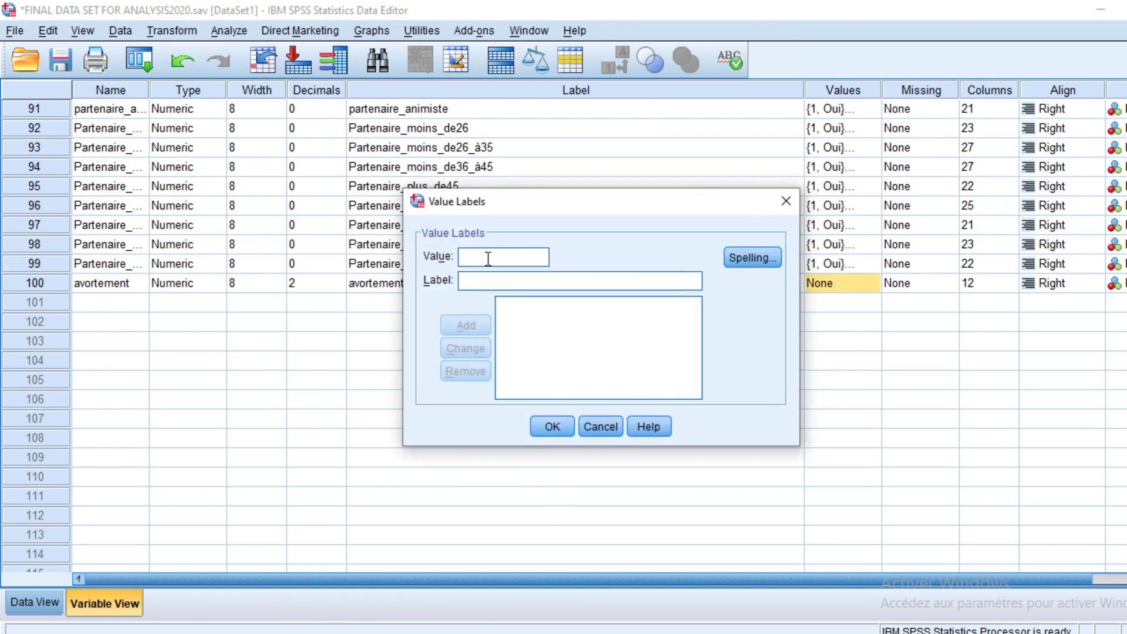
type("1")
left_click(494, 281)
type("Oui")
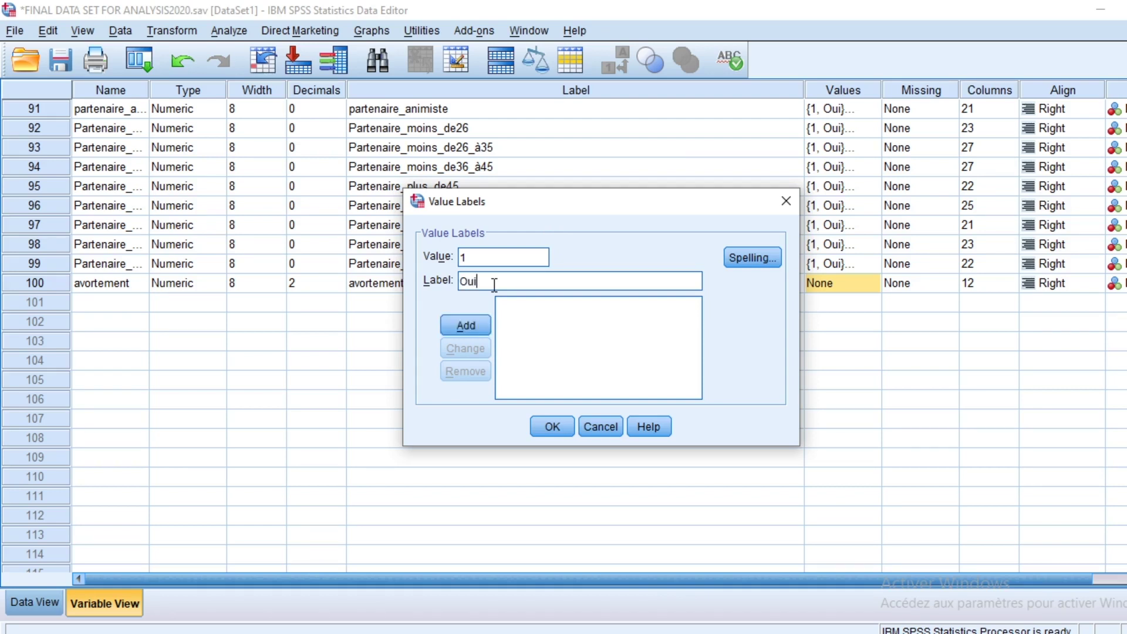
left_click(476, 324)
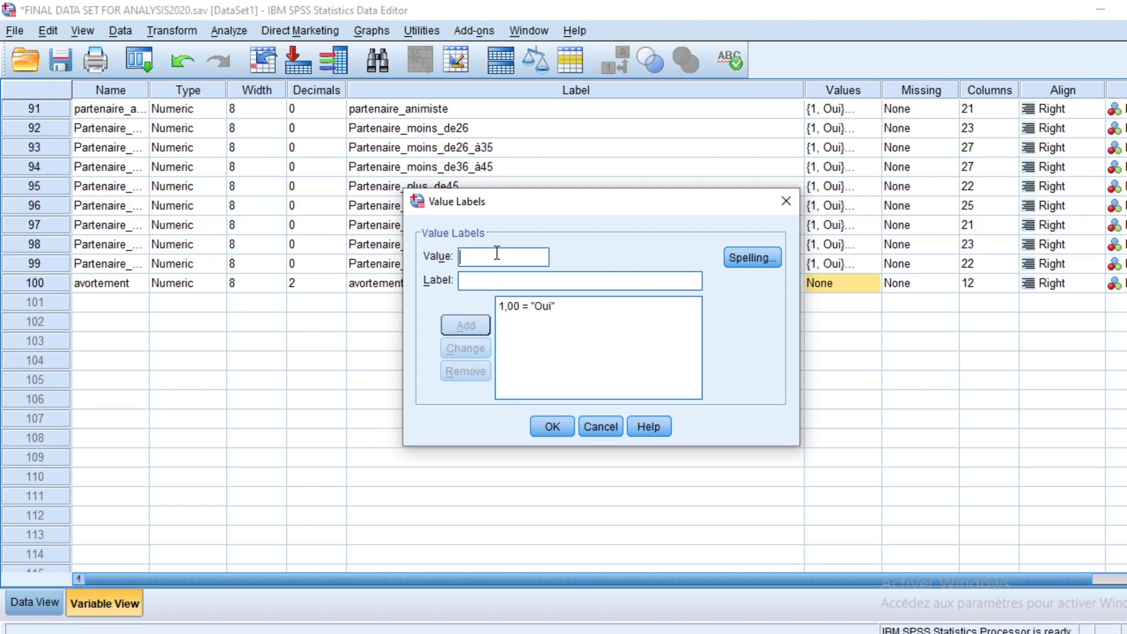
type("2")
left_click(471, 281)
type("Non")
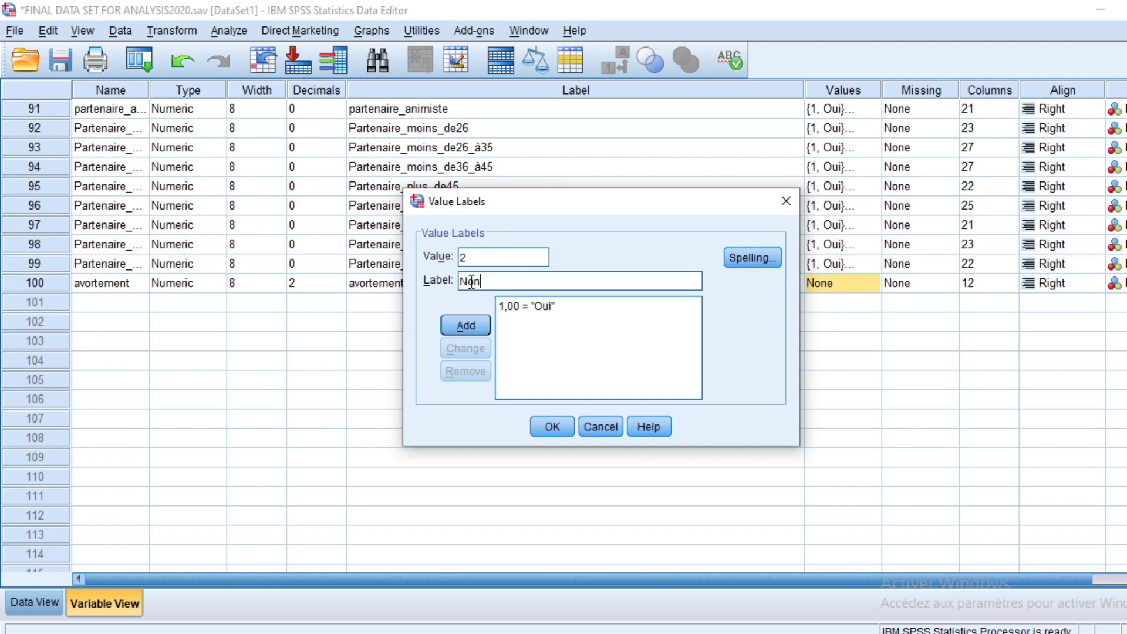
left_click(462, 325)
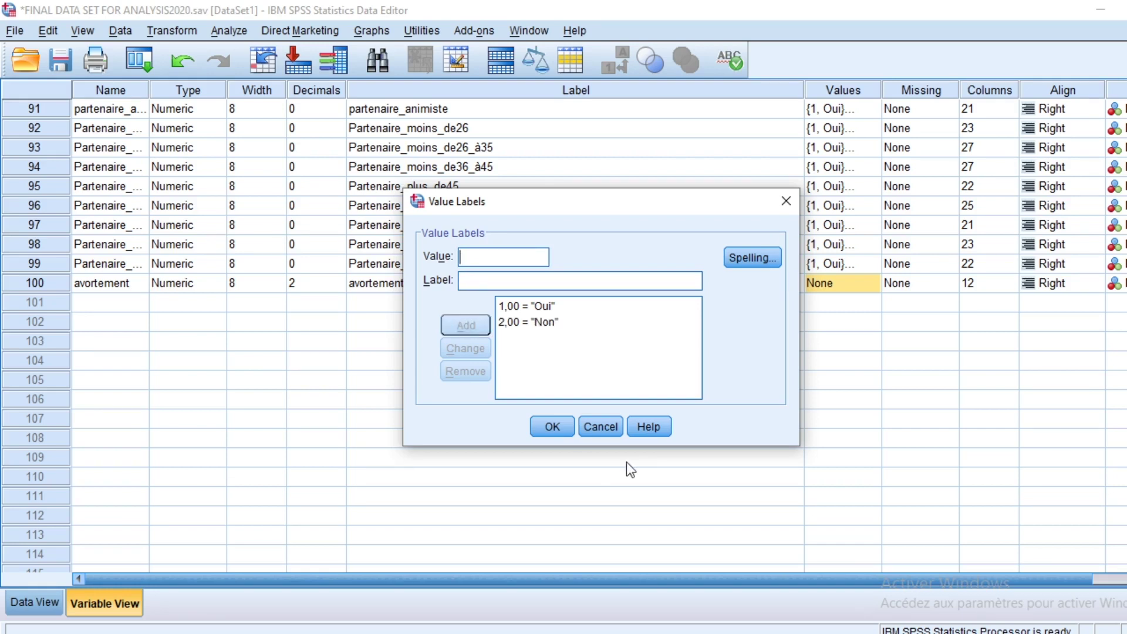
left_click(552, 426)
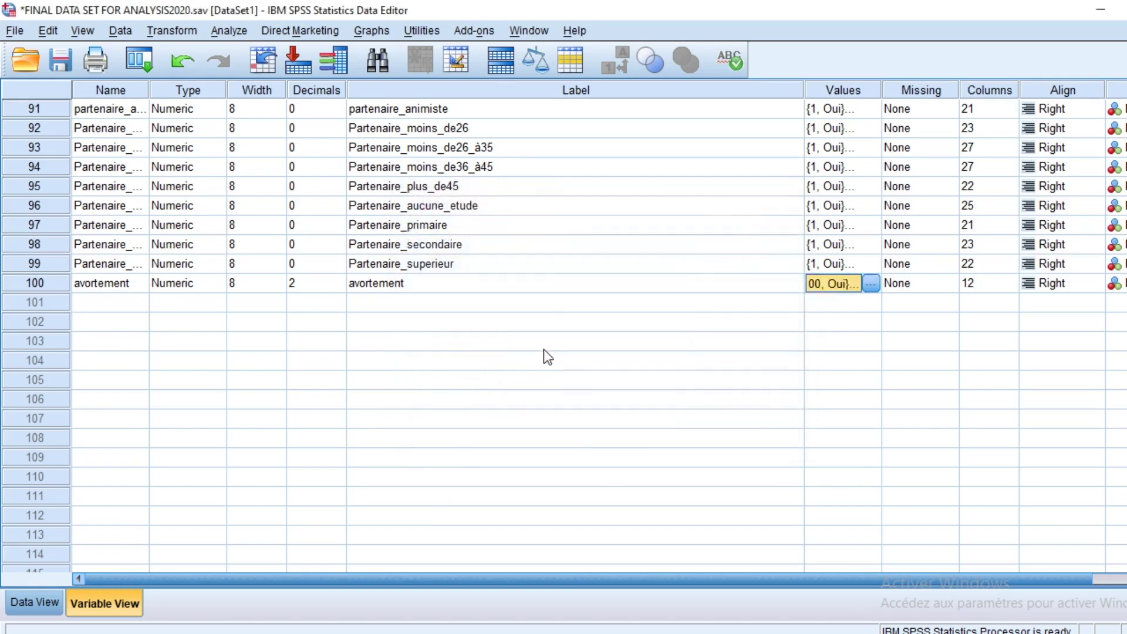
Set the avortement variable's decimals to 0
left_click(337, 287)
left_click(338, 287)
left_click(338, 287)
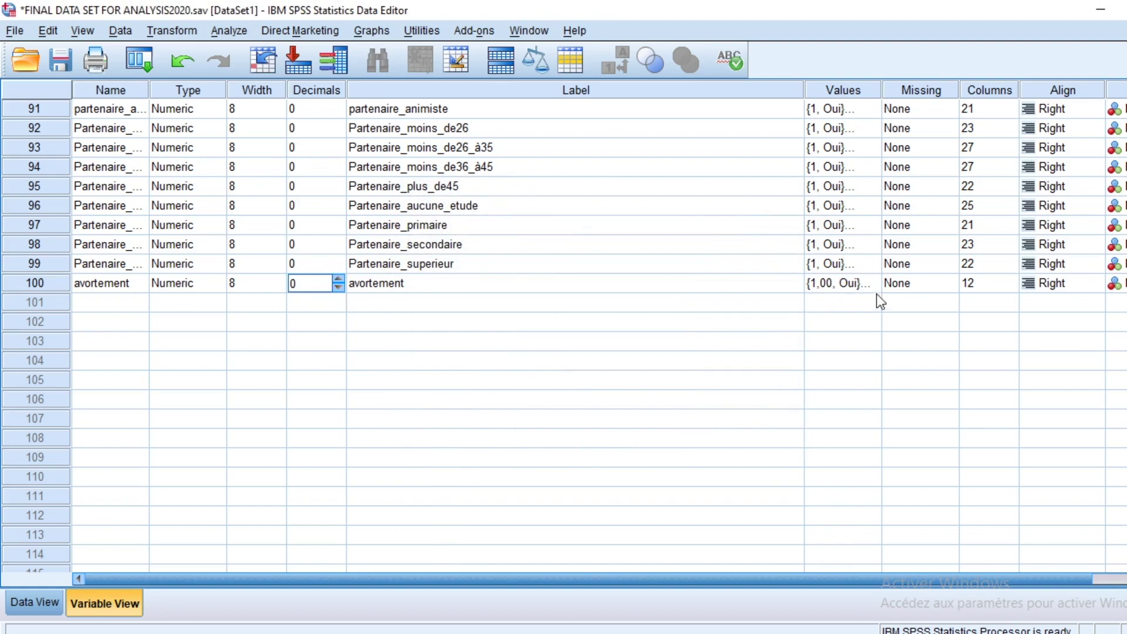
Check the value labels of the Partenaire_superieur variable, close them unchanged and return to avortement's values
left_click(862, 262)
left_click(870, 264)
left_click(777, 199)
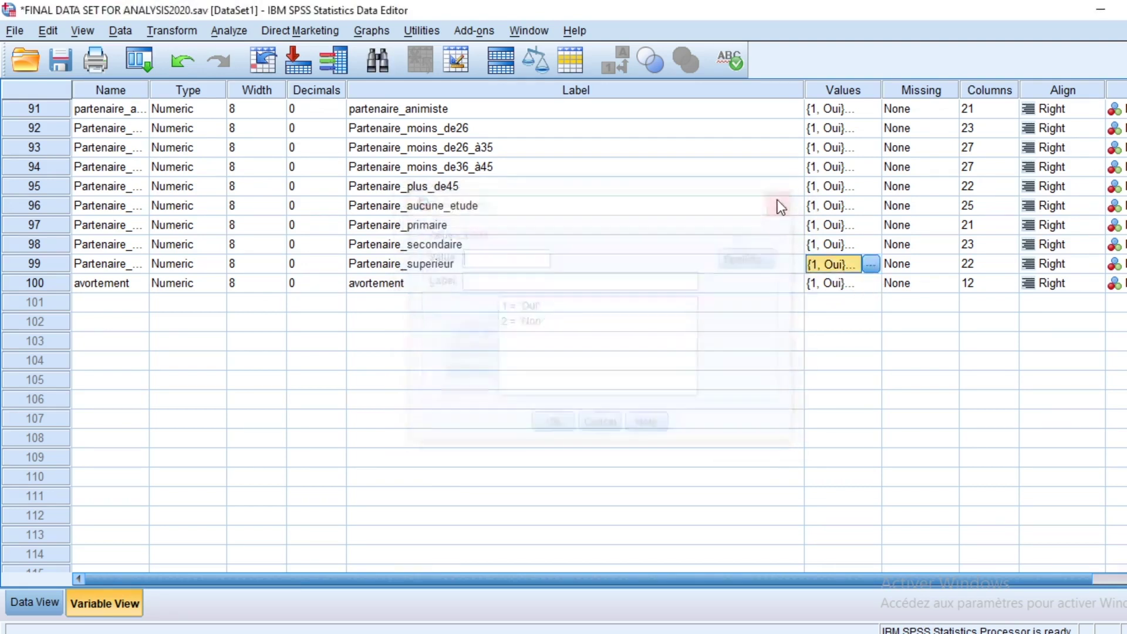
left_click(848, 284)
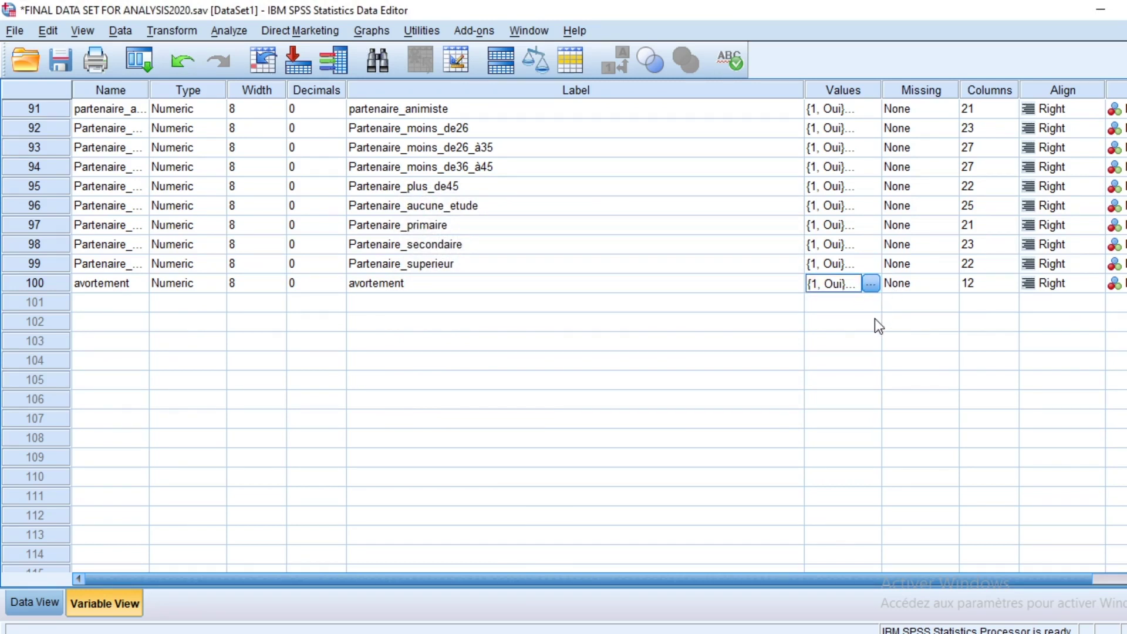
Find the recoded age variable GROUPAGE in the variable list and examine the age groups in its value labels
scroll(875, 319, "up", 5)
scroll(876, 322, "up", 15)
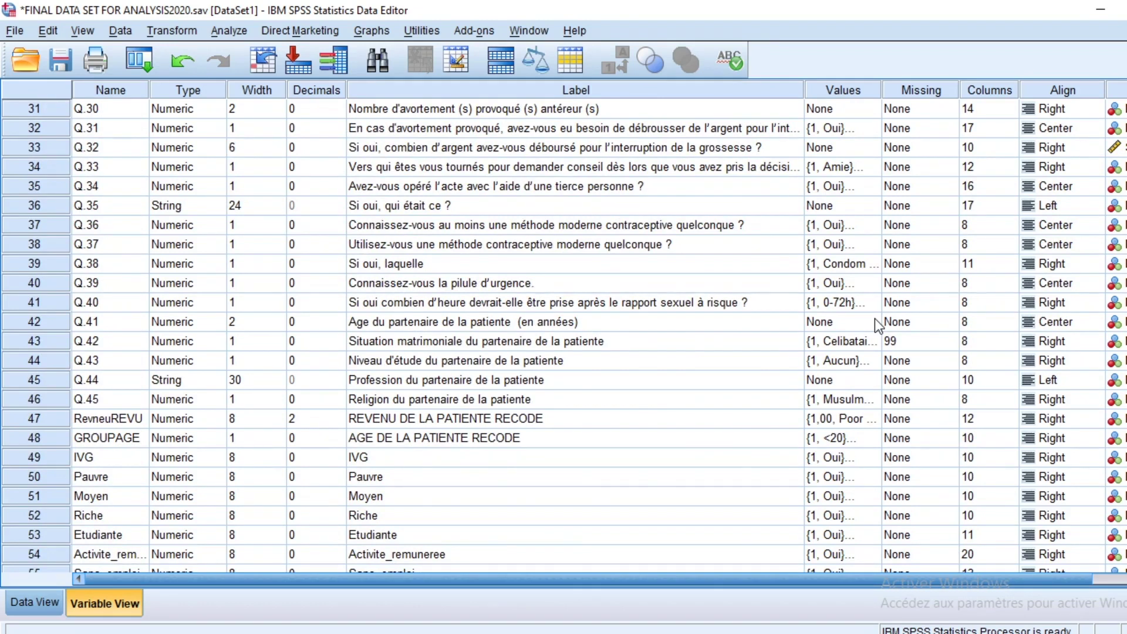
scroll(877, 324, "up", 4)
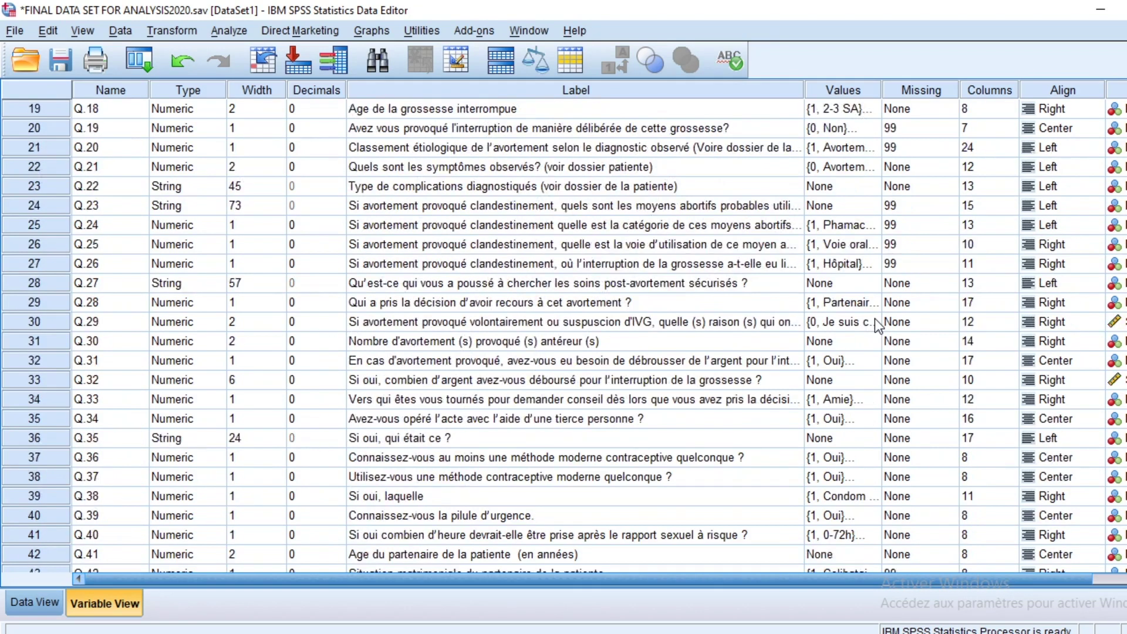
scroll(878, 326, "down", 6)
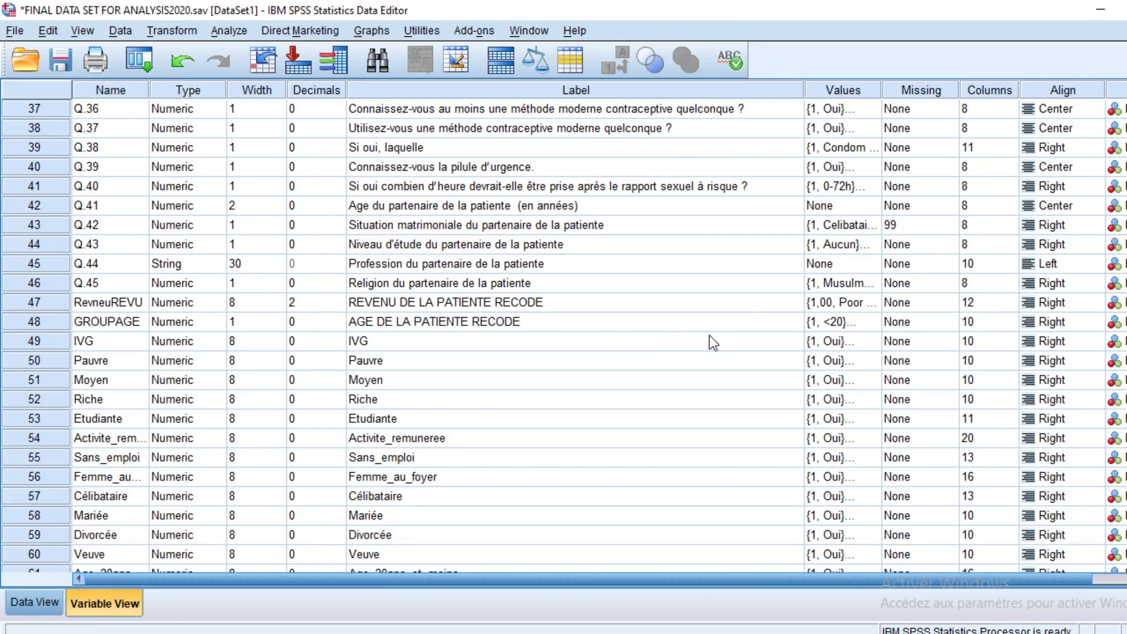
left_click(876, 326)
left_click(876, 325)
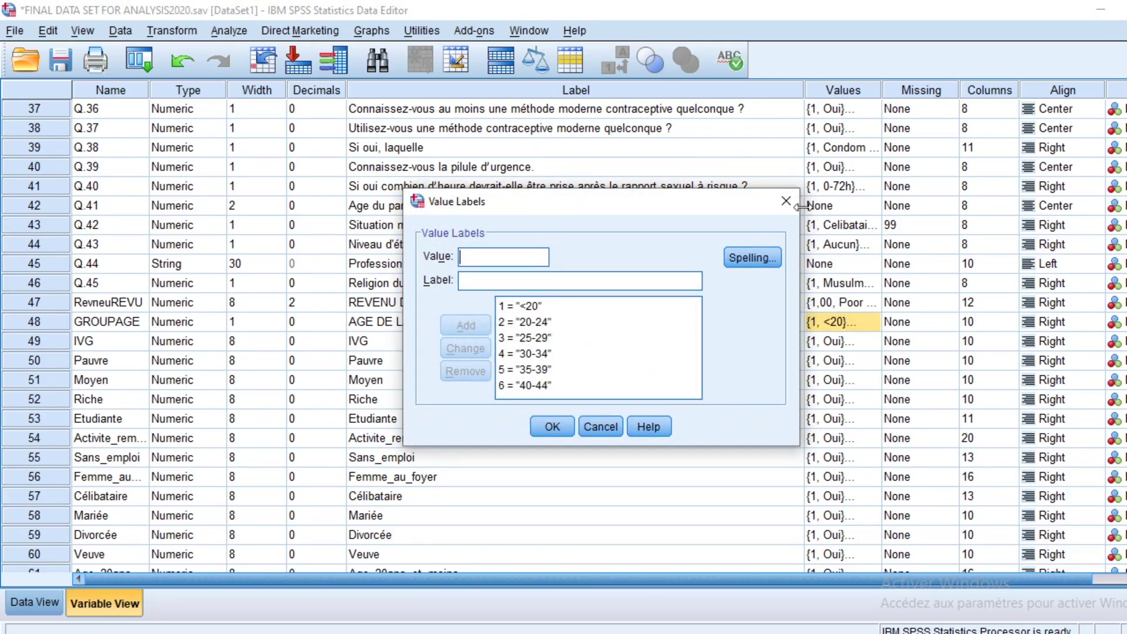
left_click(515, 308)
left_click(518, 308)
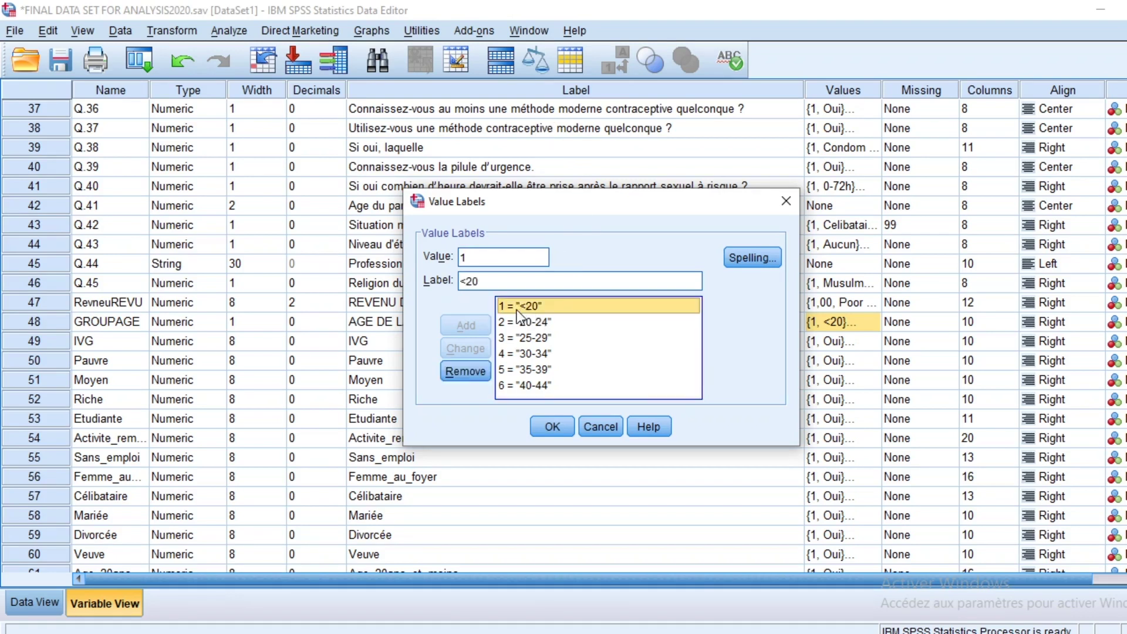
left_click(520, 324)
left_click(523, 338)
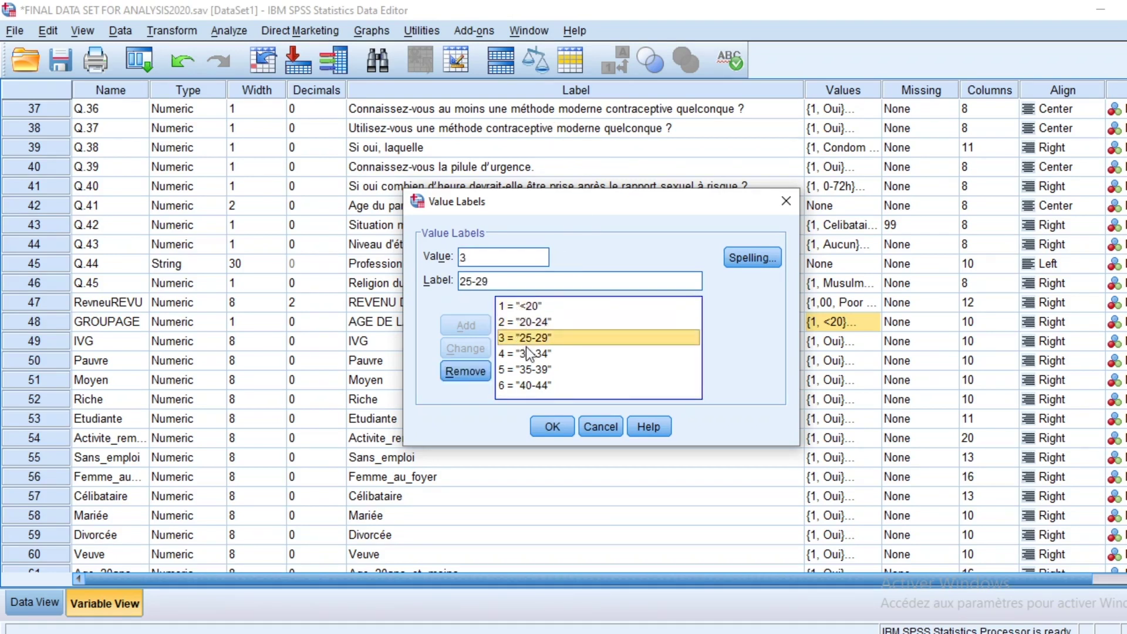
left_click(529, 306)
left_click(529, 307)
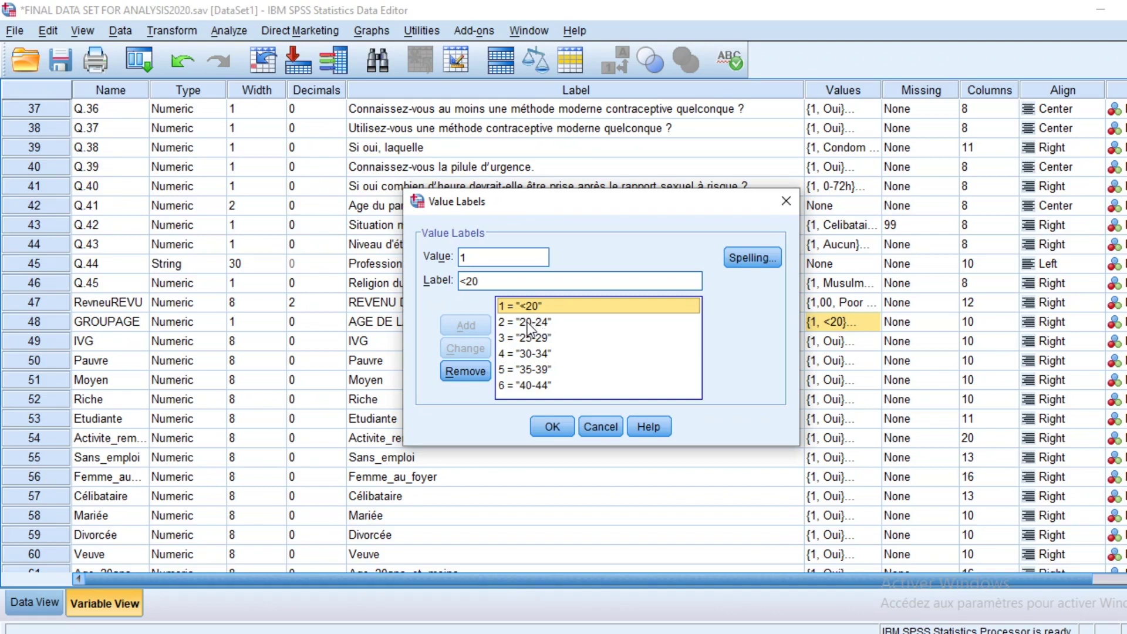
left_click(530, 323)
left_click(532, 309)
left_click(784, 205)
Set up a computed variable with target name Age_moin_de_20ans and numeric expression 1
left_click(177, 33)
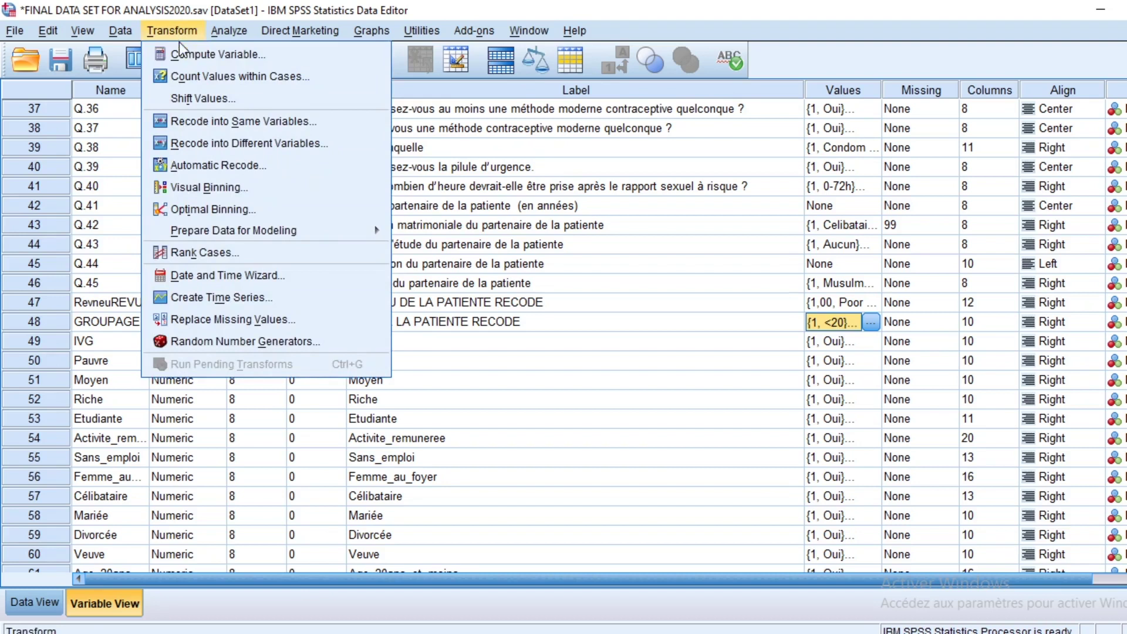
left_click(199, 52)
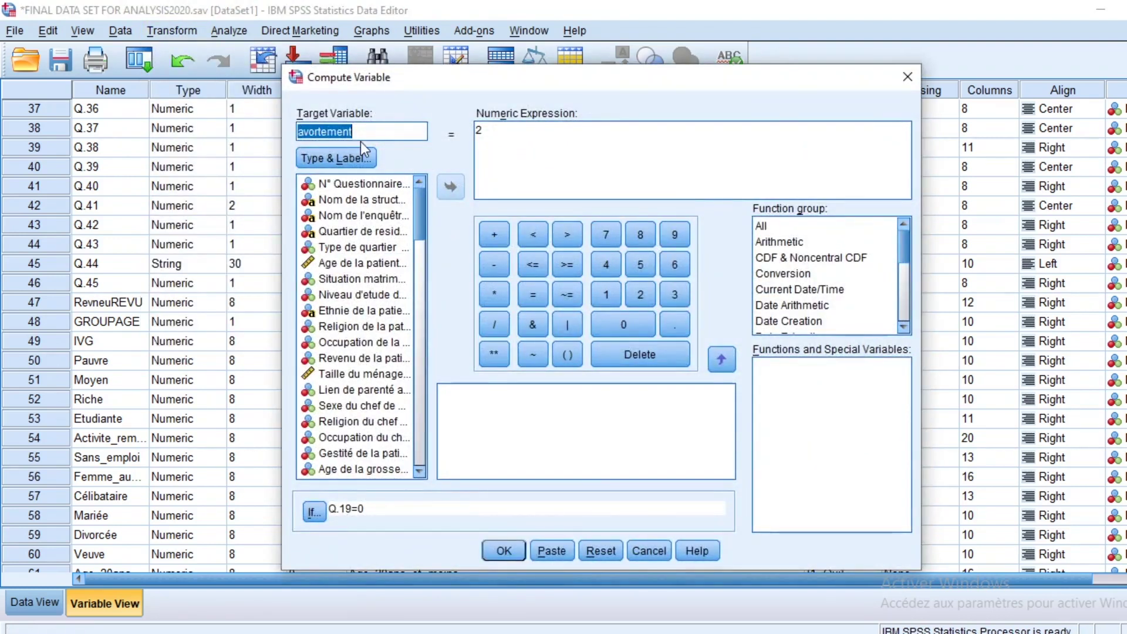
type("a")
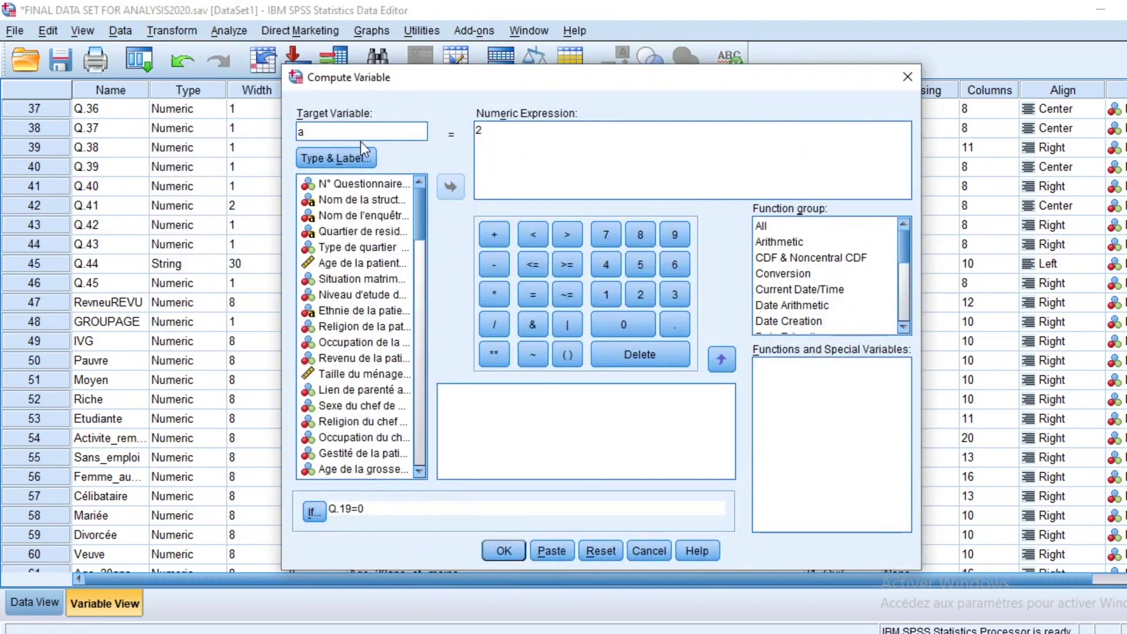
key("BackSpace")
type("Age_moin_")
type("de_20ans")
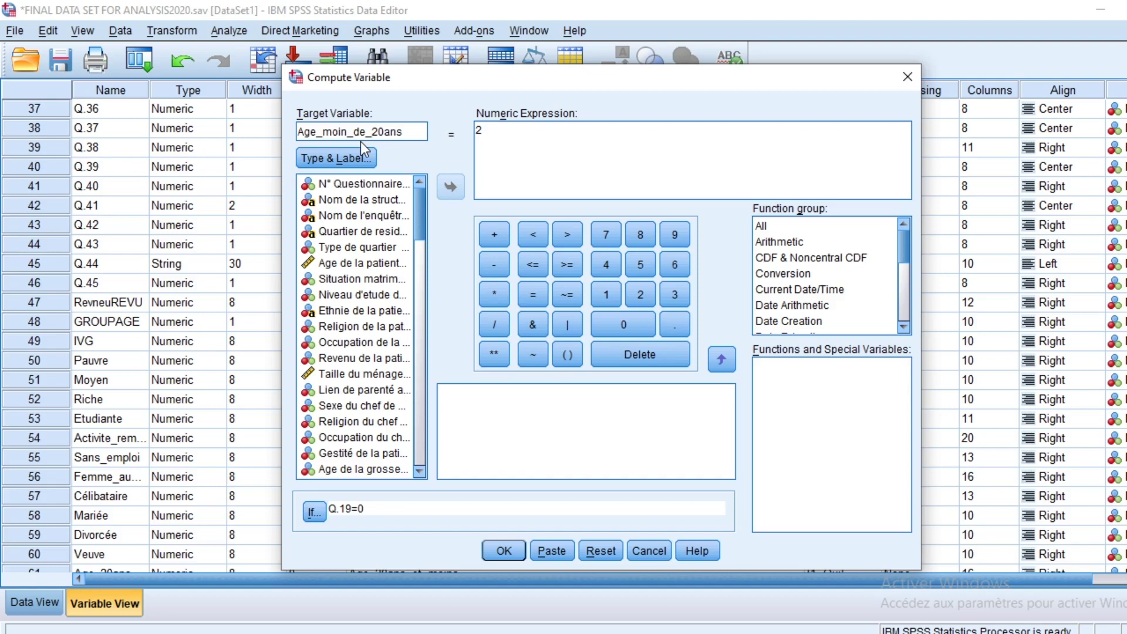
left_click(490, 130)
key("BackSpace")
type("1")
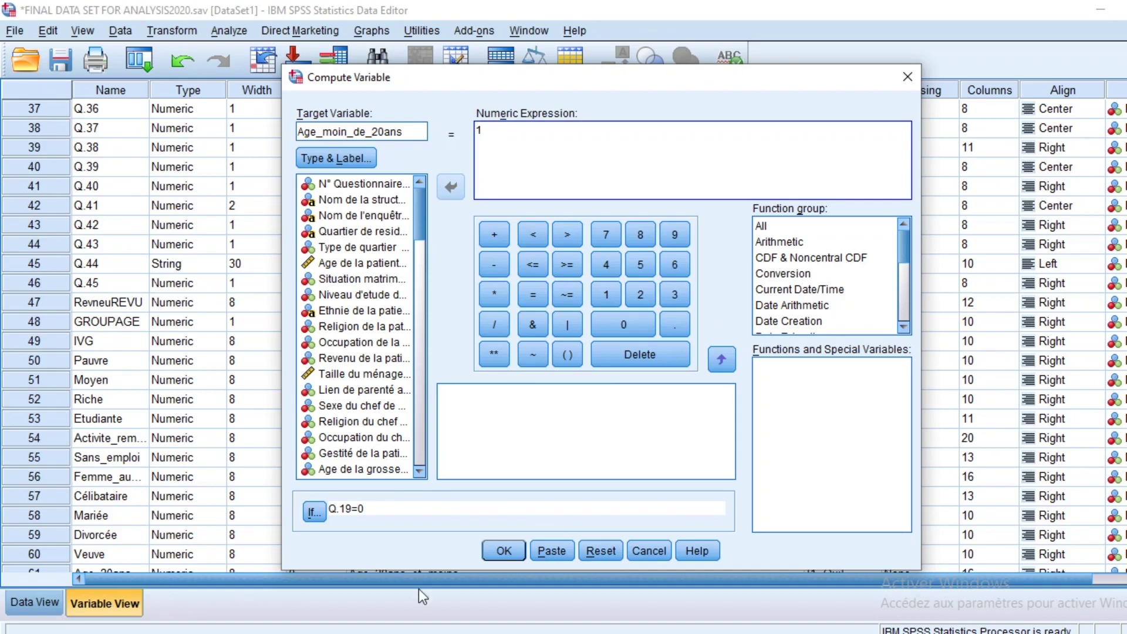
Replace the case condition for Age_moin_de_20ans with GROUPAGE=1 and run the computation
left_click(315, 513)
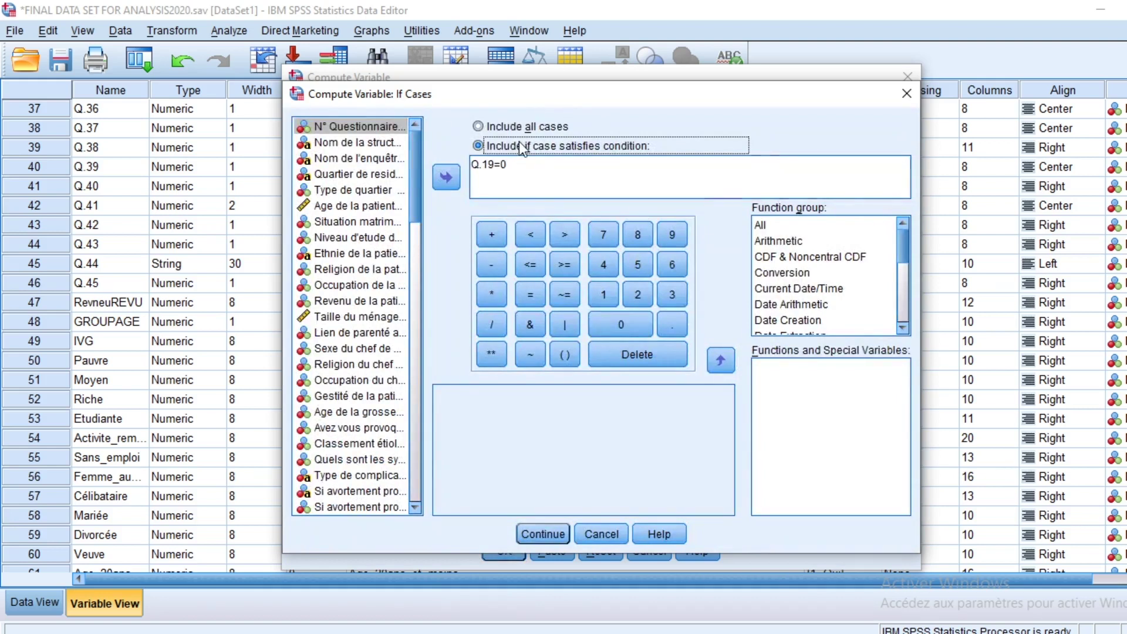
key("Tab")
key("Delete")
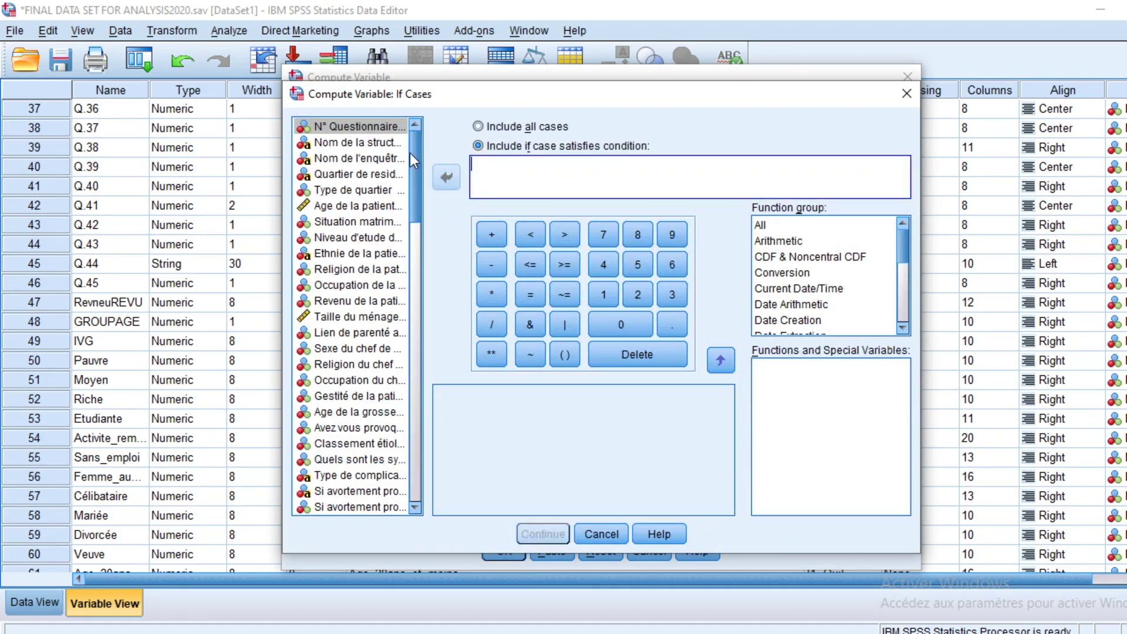
scroll(368, 351, "down", 15)
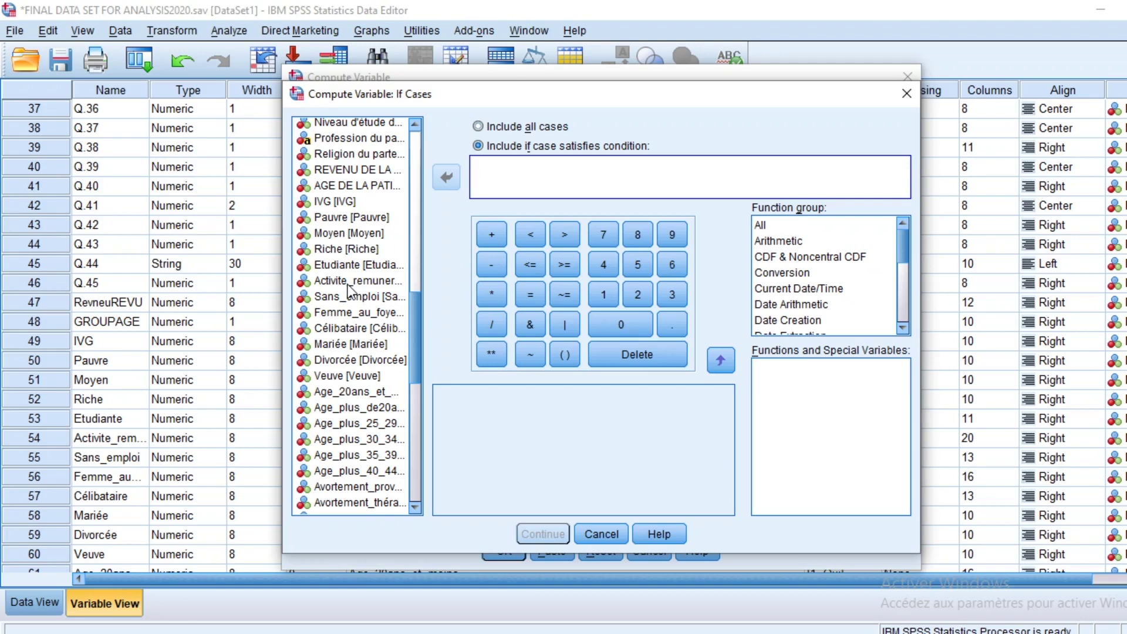
scroll(349, 292, "up", 3)
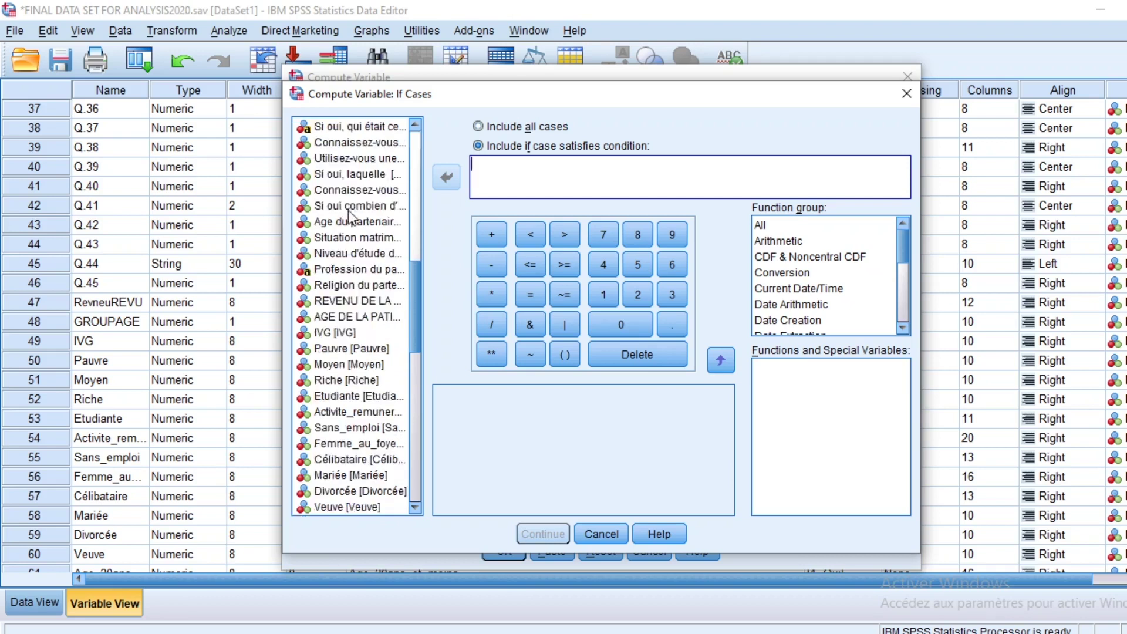
left_click(347, 318)
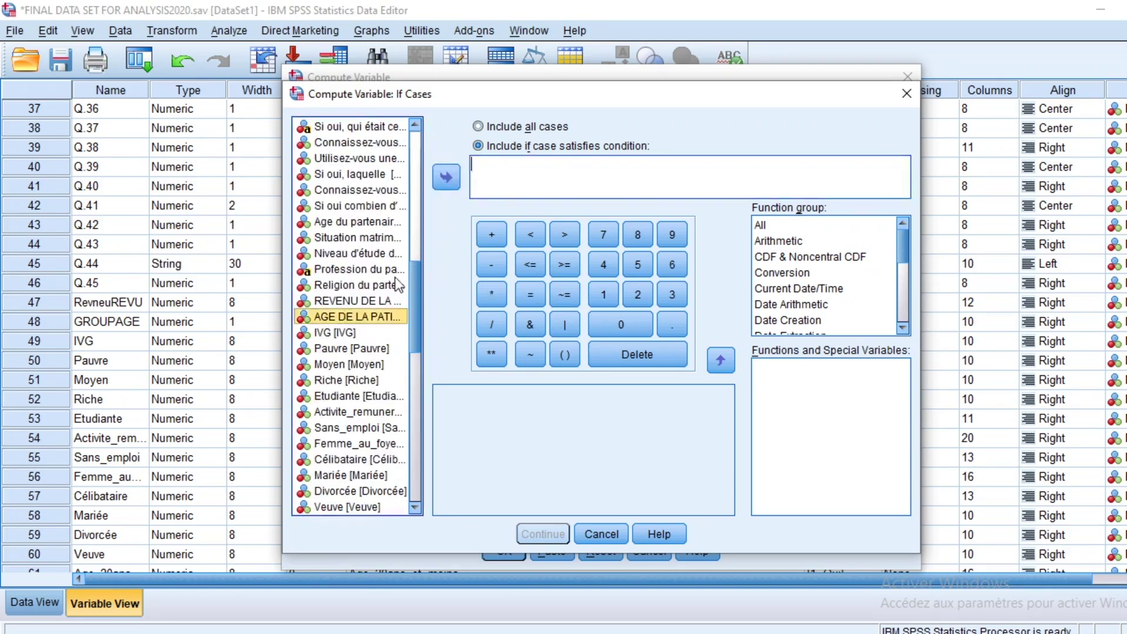
left_click(446, 177)
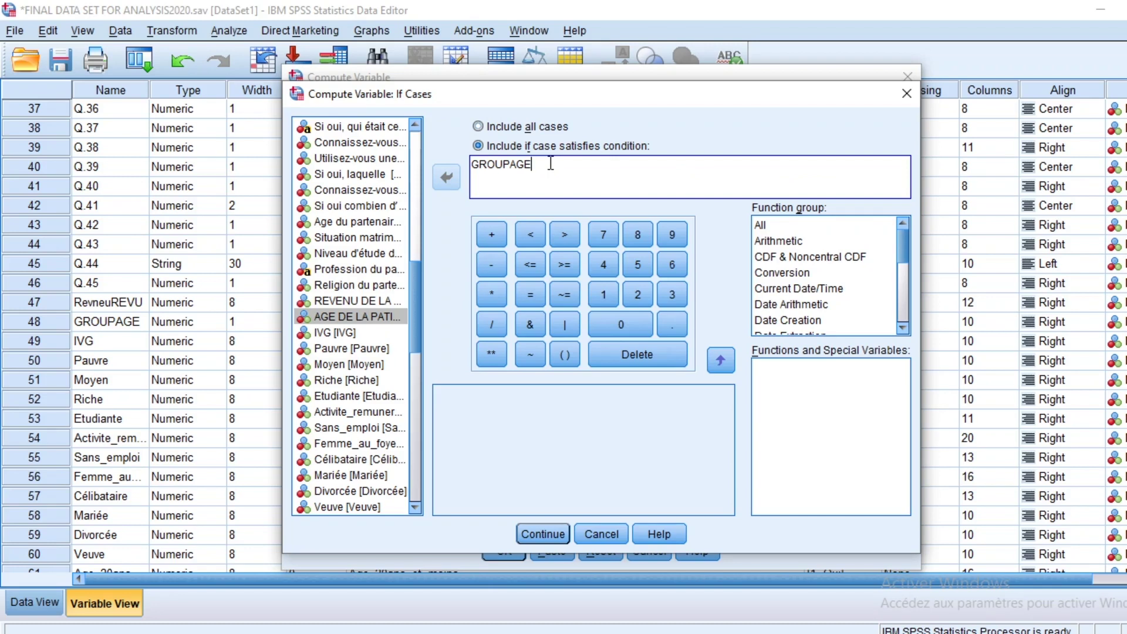
type("1")
key("BackSpace")
type("=1")
left_click(543, 531)
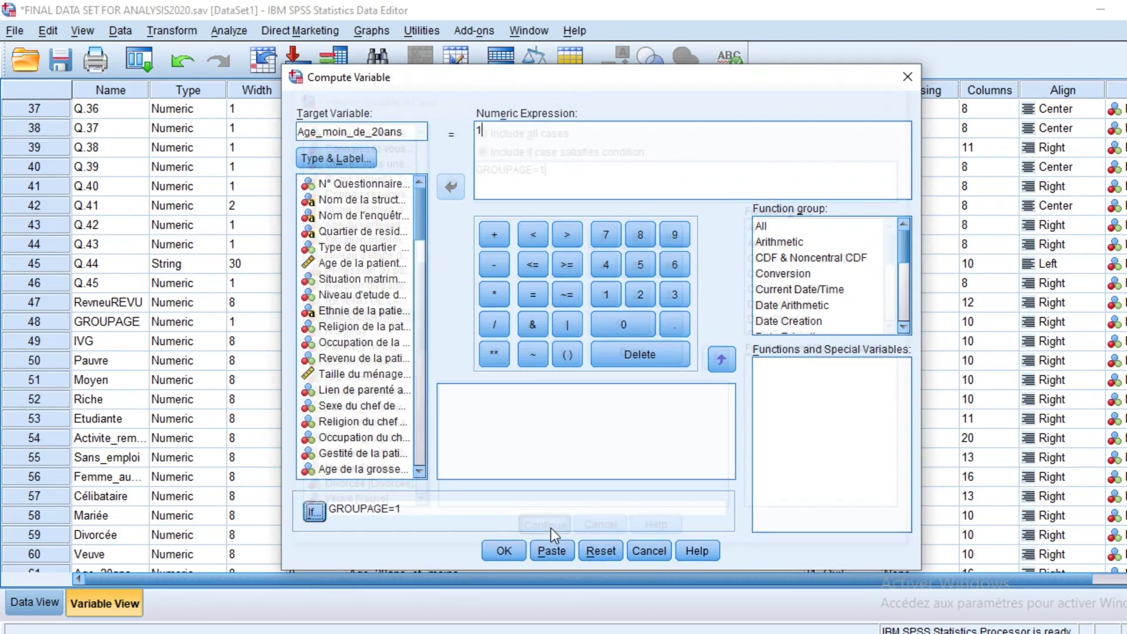
left_click(503, 545)
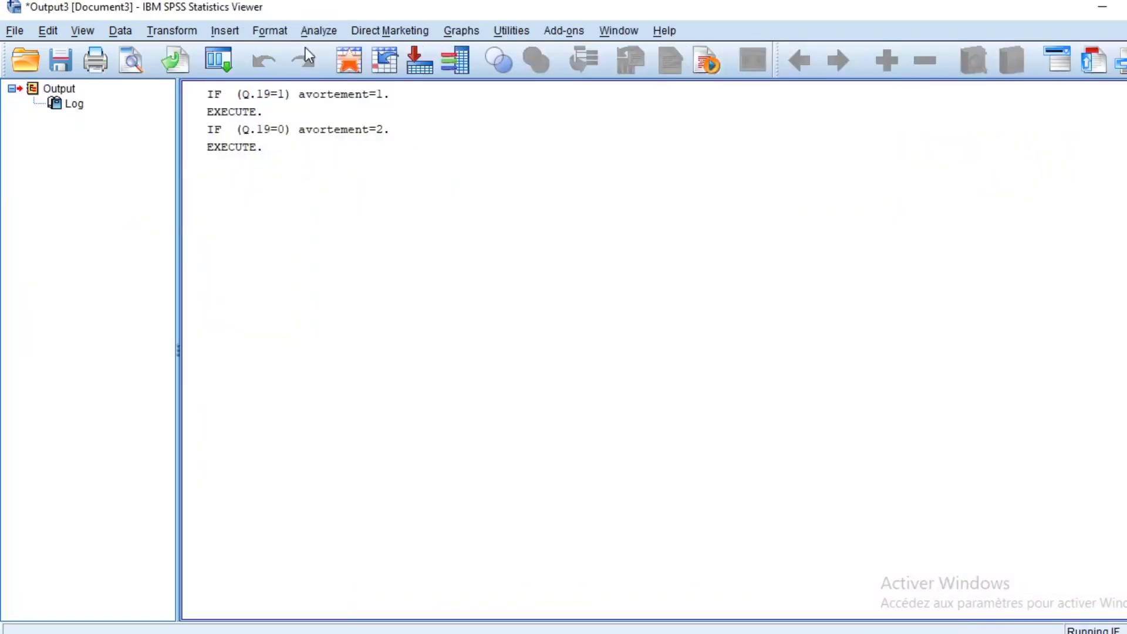
Start another computation for Age_moin_de_20ans and set its numeric expression to 2
left_click(166, 33)
left_click(188, 47)
left_click(512, 144)
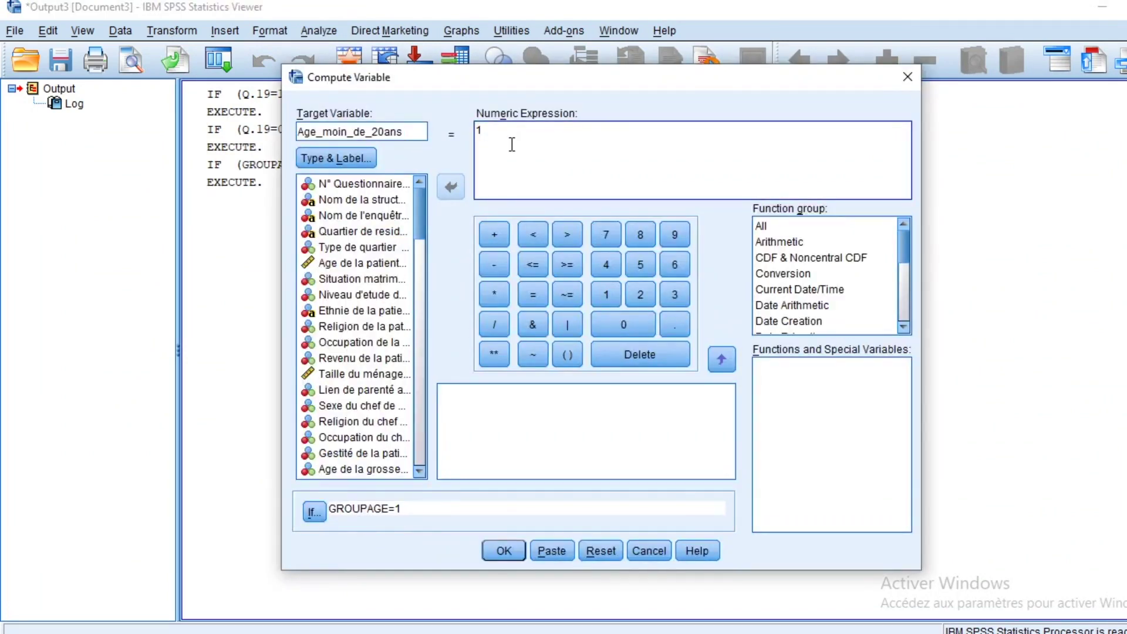
key("BackSpace")
type("2")
Change the case condition for Age_moin_de_20ans to GROUPAGE ~= 1 and run the computation, accepting the change to the existing variable
key("alt+i")
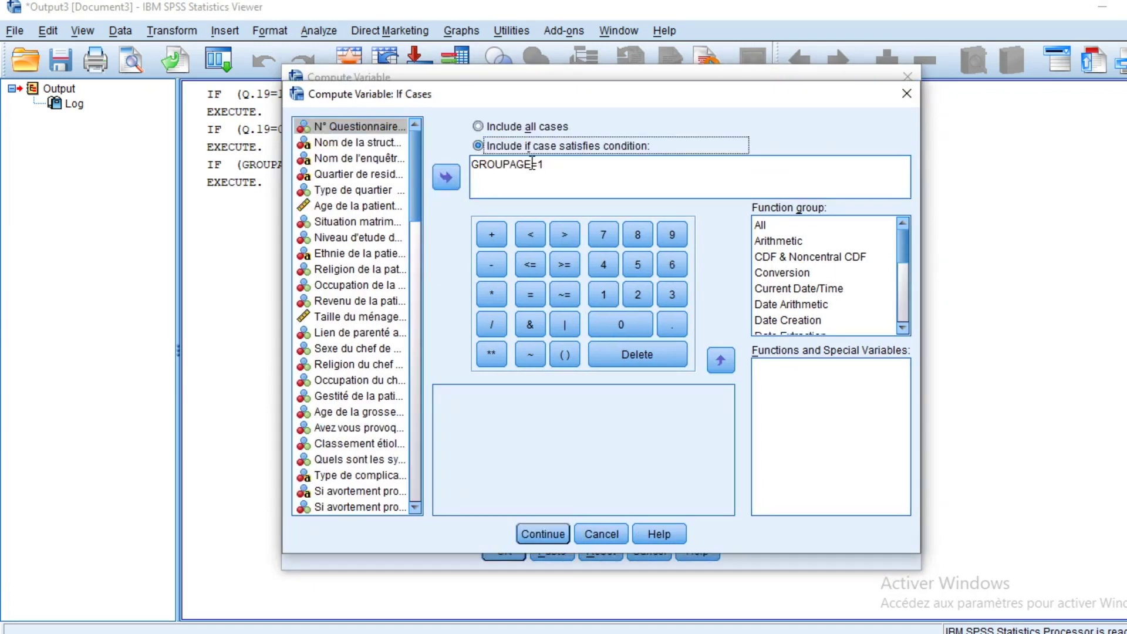
left_click_drag(538, 164, 532, 165)
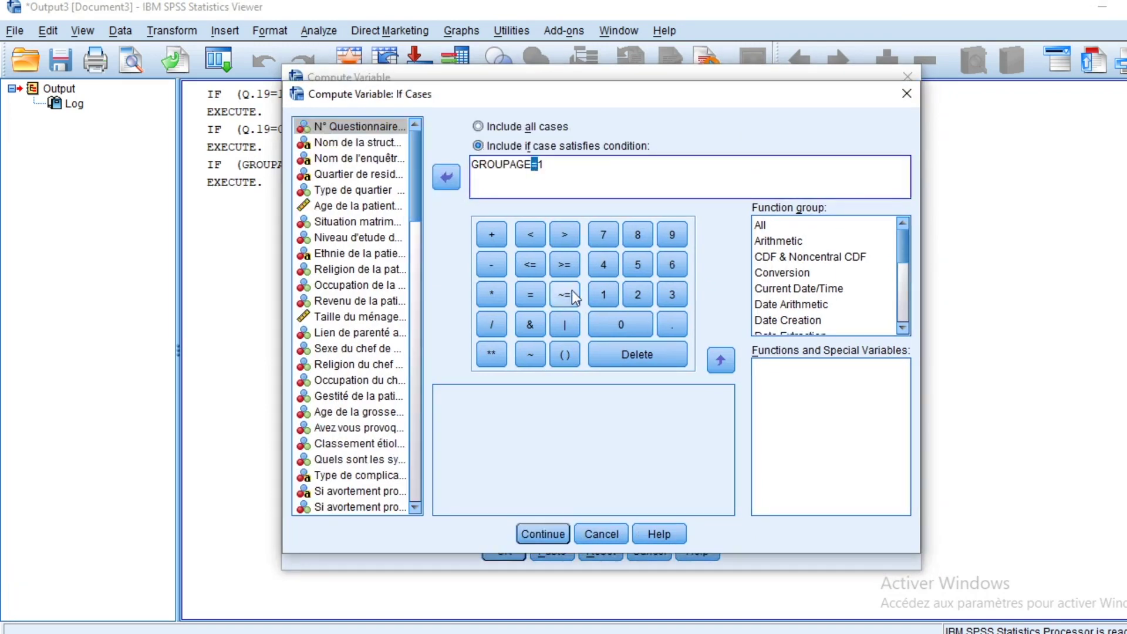
left_click(565, 294)
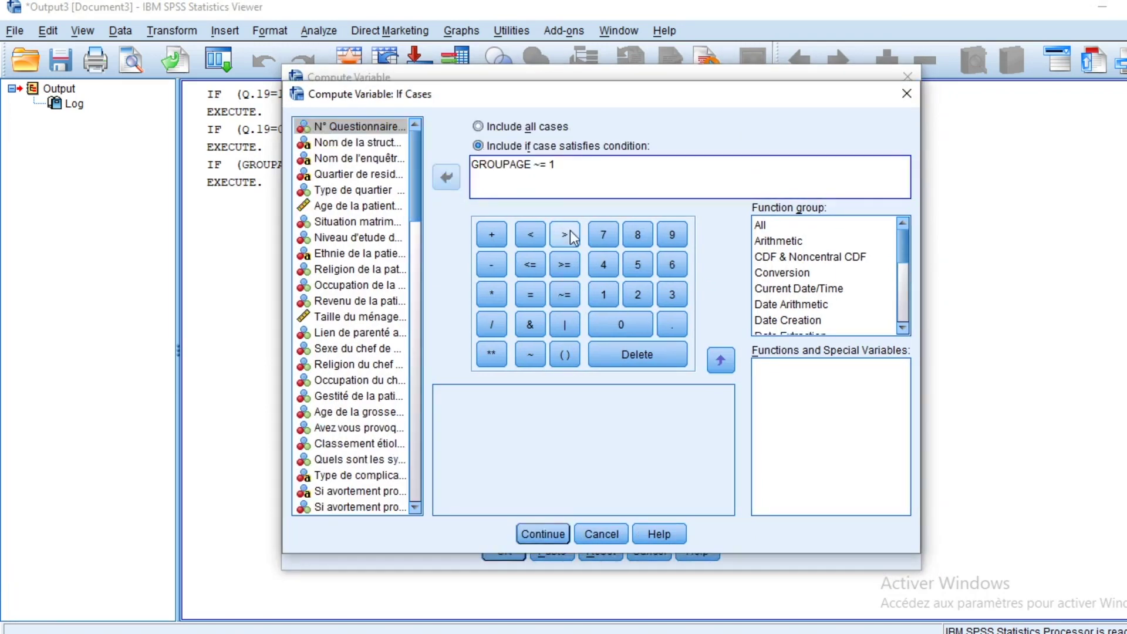
left_click(526, 538)
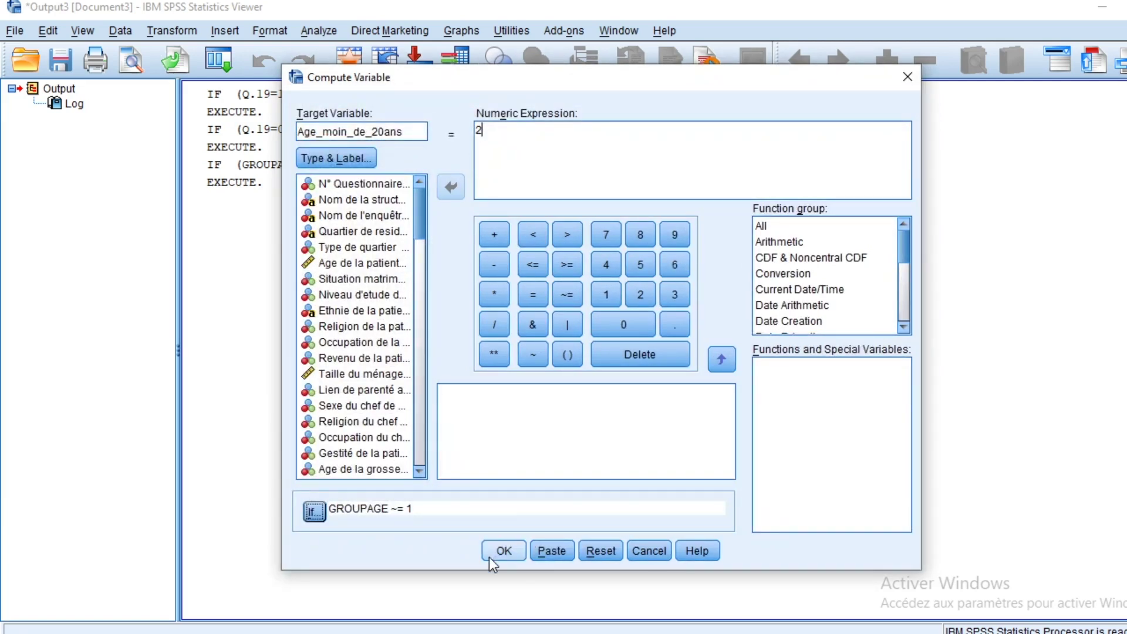
left_click(499, 554)
left_click(591, 354)
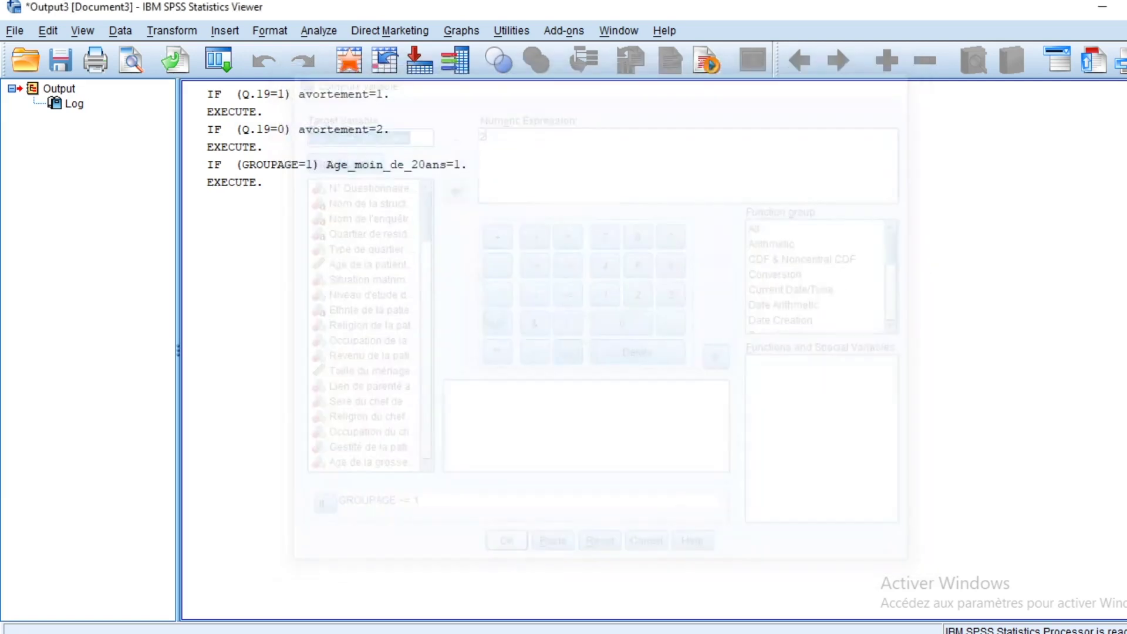
In the Data Editor's variable list, copy the name of the new variable Age_moin_de_20ans into its label
mouse_move(766, 601)
left_click(721, 576)
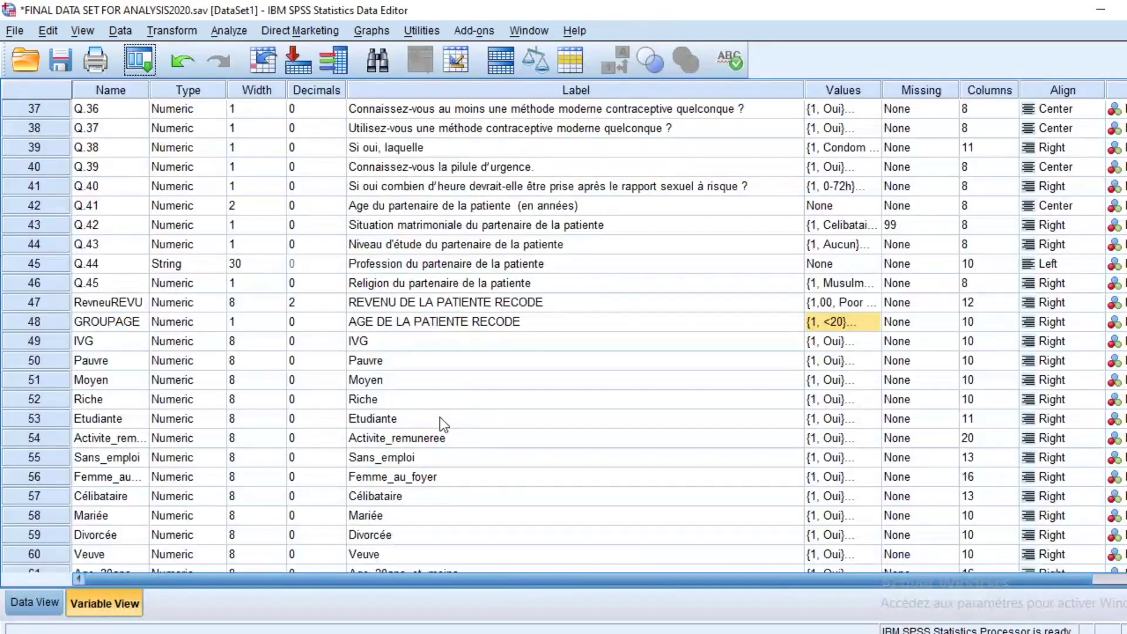
scroll(438, 469, "down", 9)
scroll(442, 476, "down", 12)
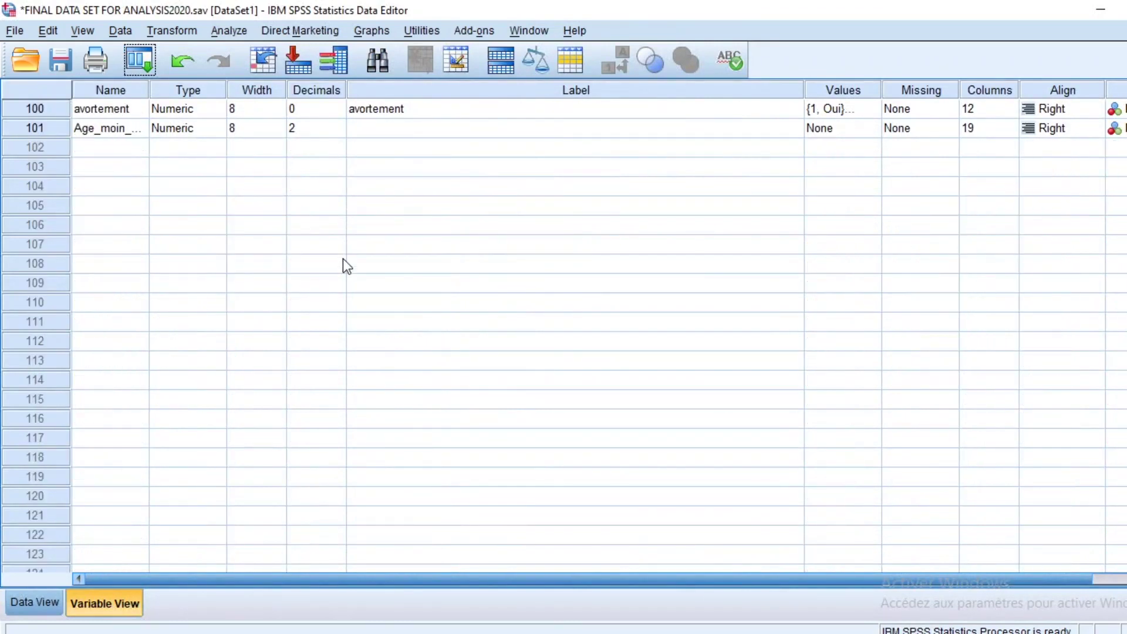
scroll(347, 266, "up", 3)
left_click(88, 302)
right_click(88, 300)
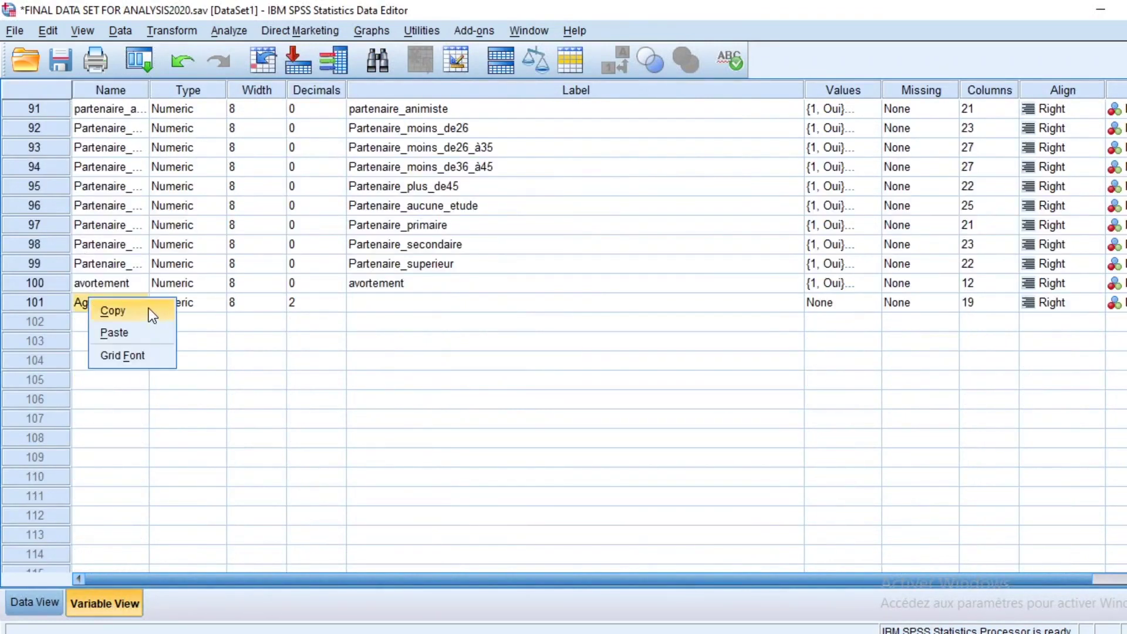
left_click(151, 313)
left_click(425, 302)
right_click(428, 300)
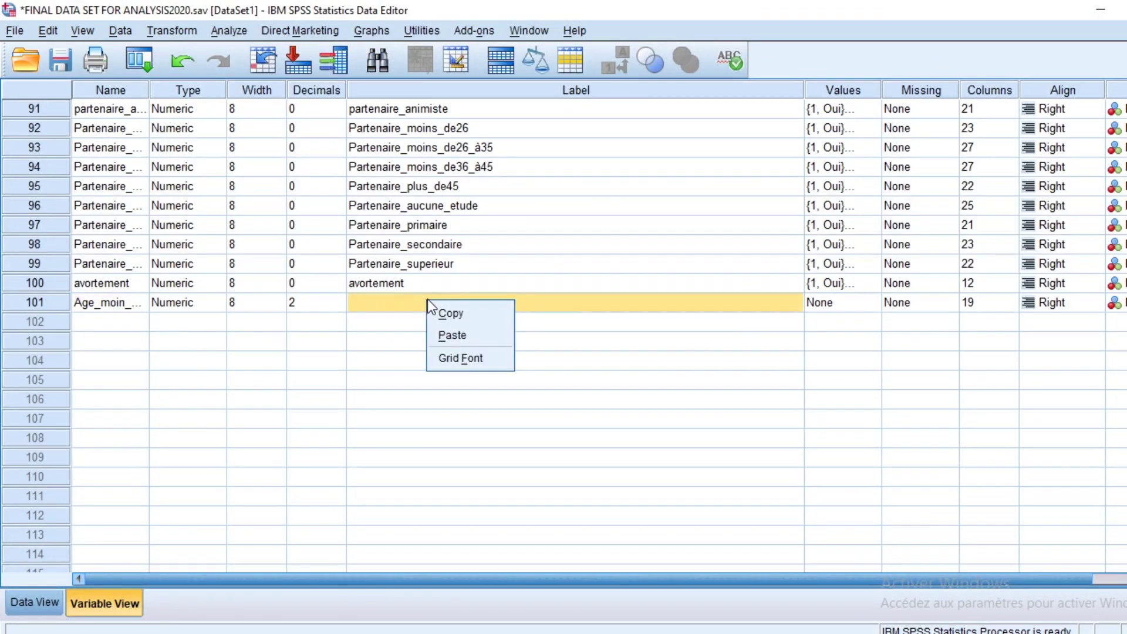
left_click(477, 333)
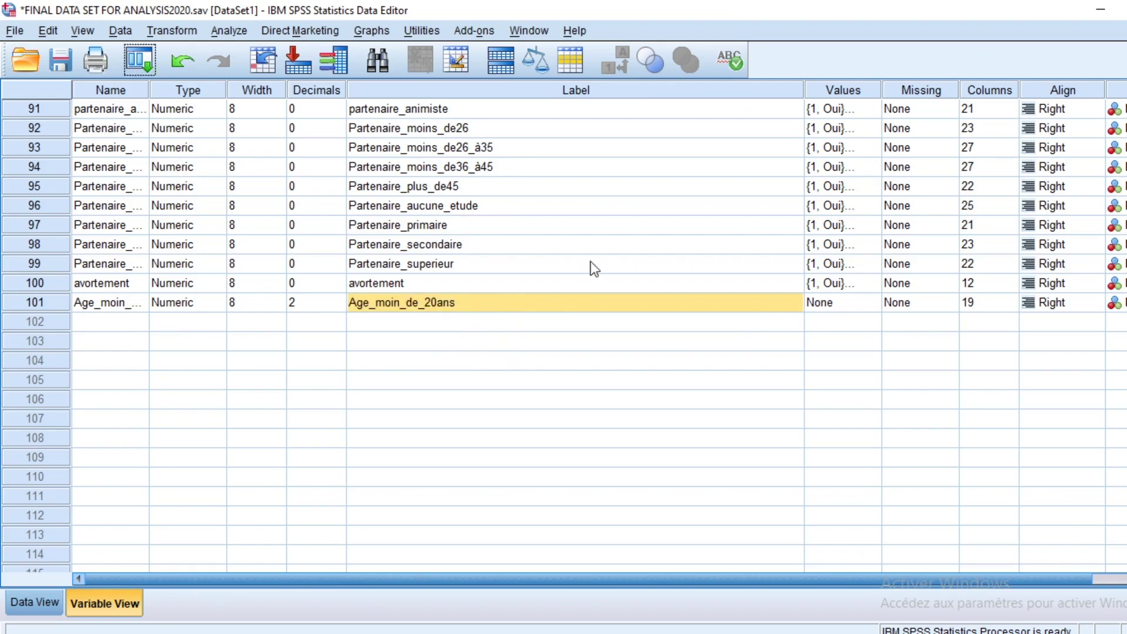
right_click(853, 286)
left_click(865, 295)
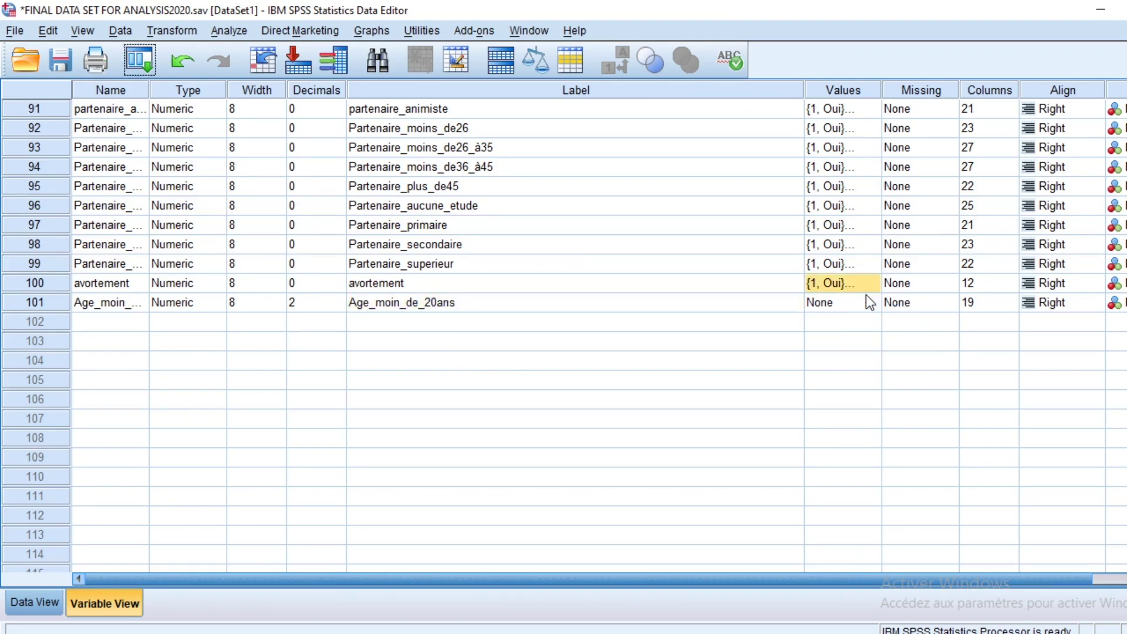
left_click(837, 305)
right_click(837, 305)
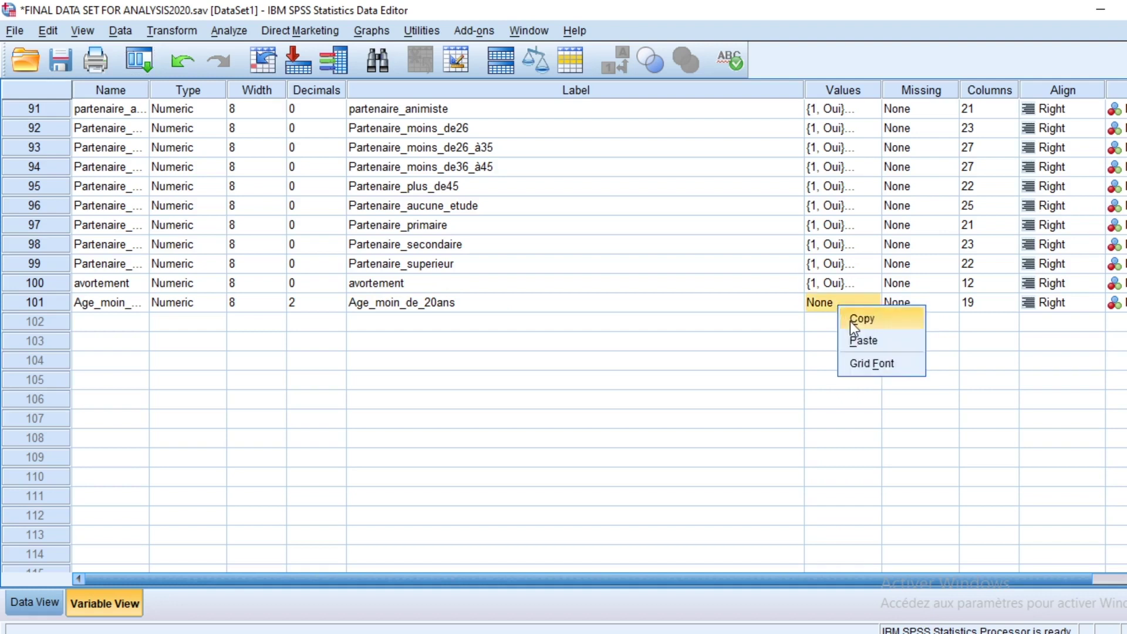
left_click(849, 321)
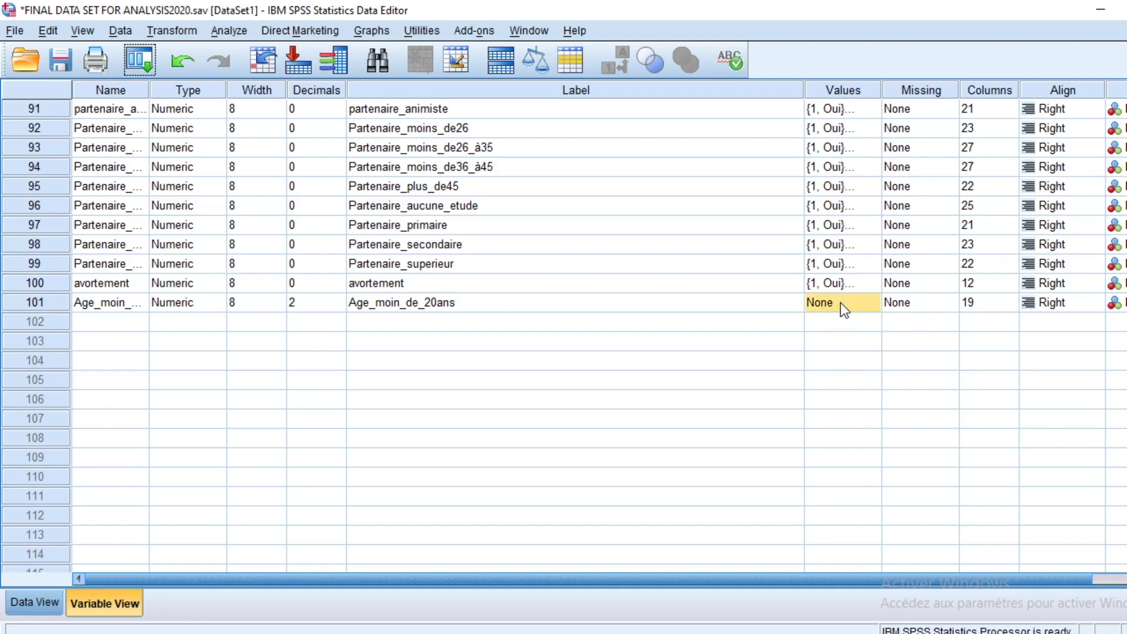
Copy the value labels of avortement to the variable Age_moin_de_20ans
right_click(857, 280)
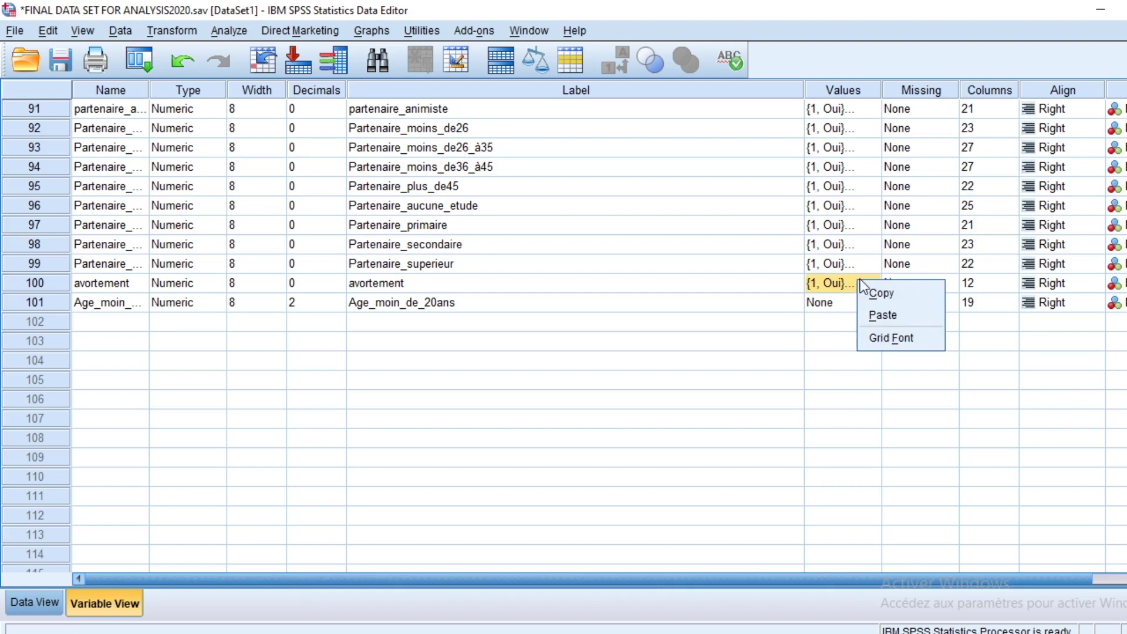
left_click(863, 291)
right_click(832, 303)
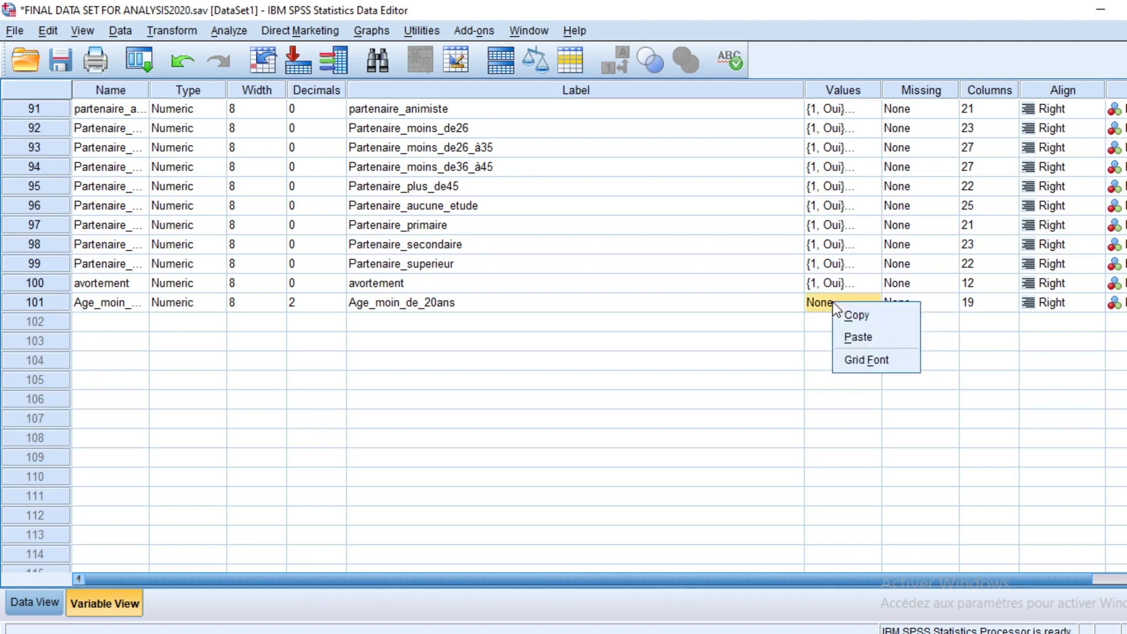
left_click(854, 334)
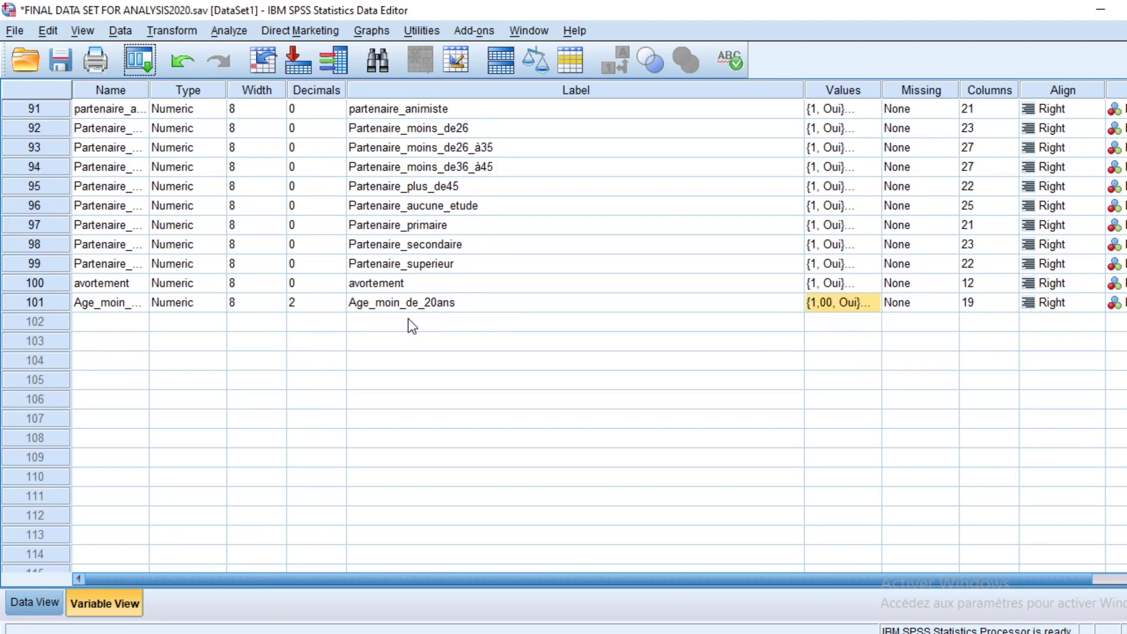
Set the number of decimals of Age_moin_de_20ans to 0
left_click(341, 309)
double_click(341, 309)
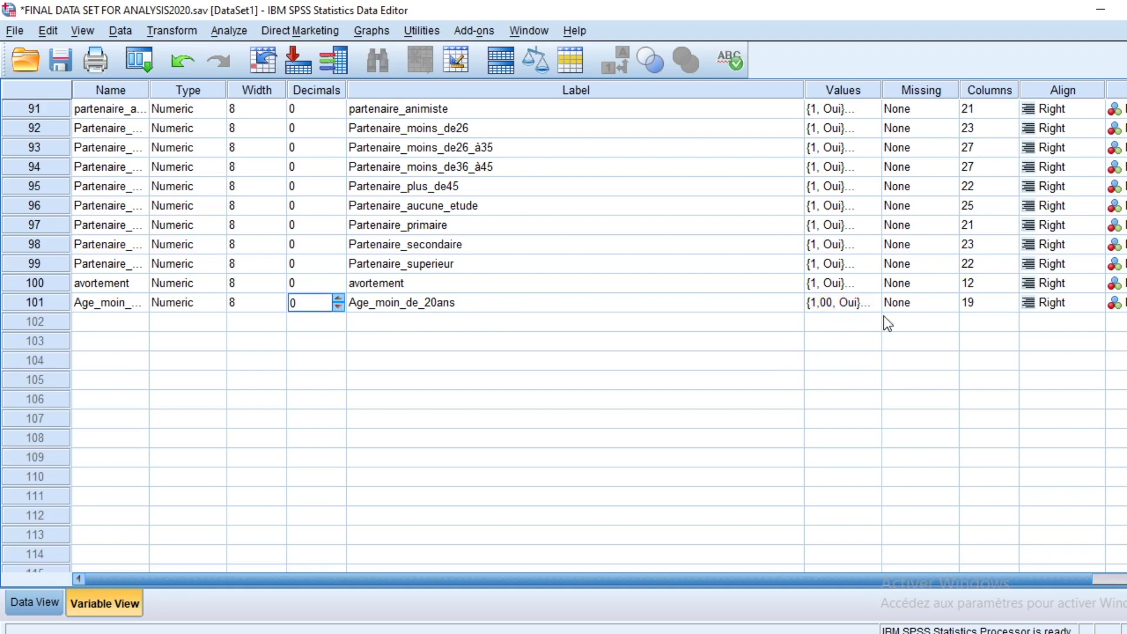
left_click(889, 302)
left_click(845, 284)
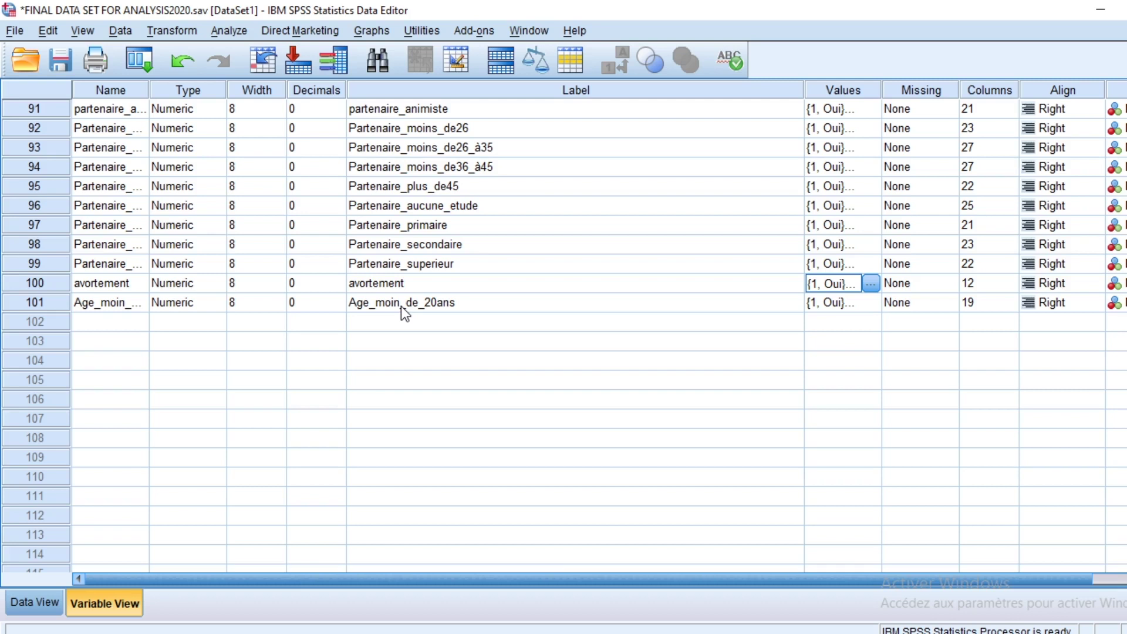
left_click(224, 31)
mouse_move(290, 76)
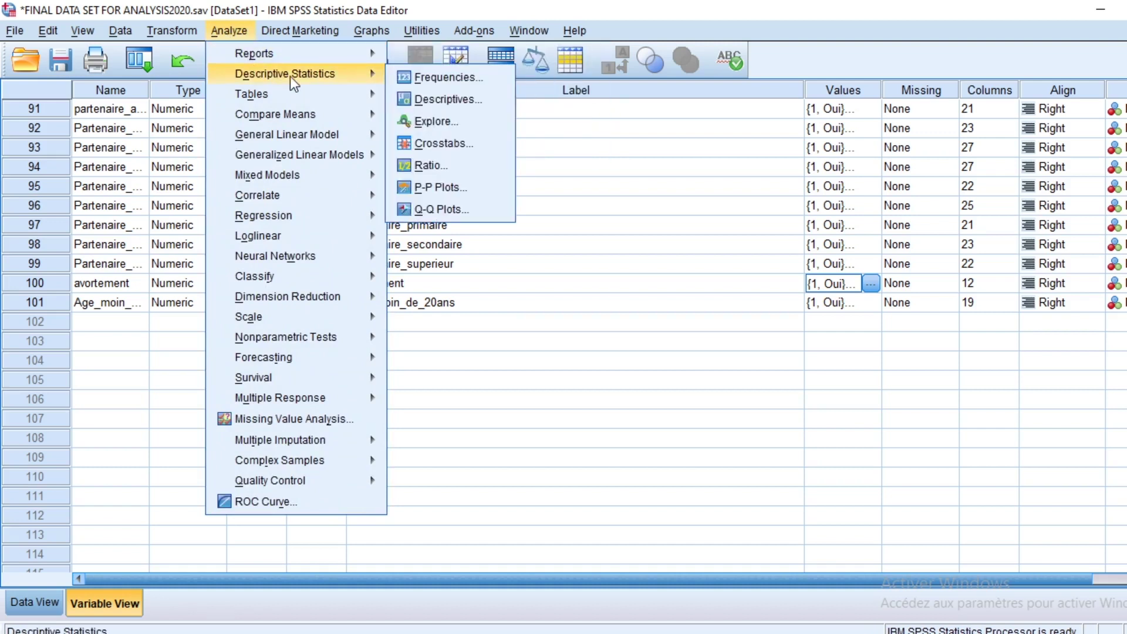
left_click(431, 144)
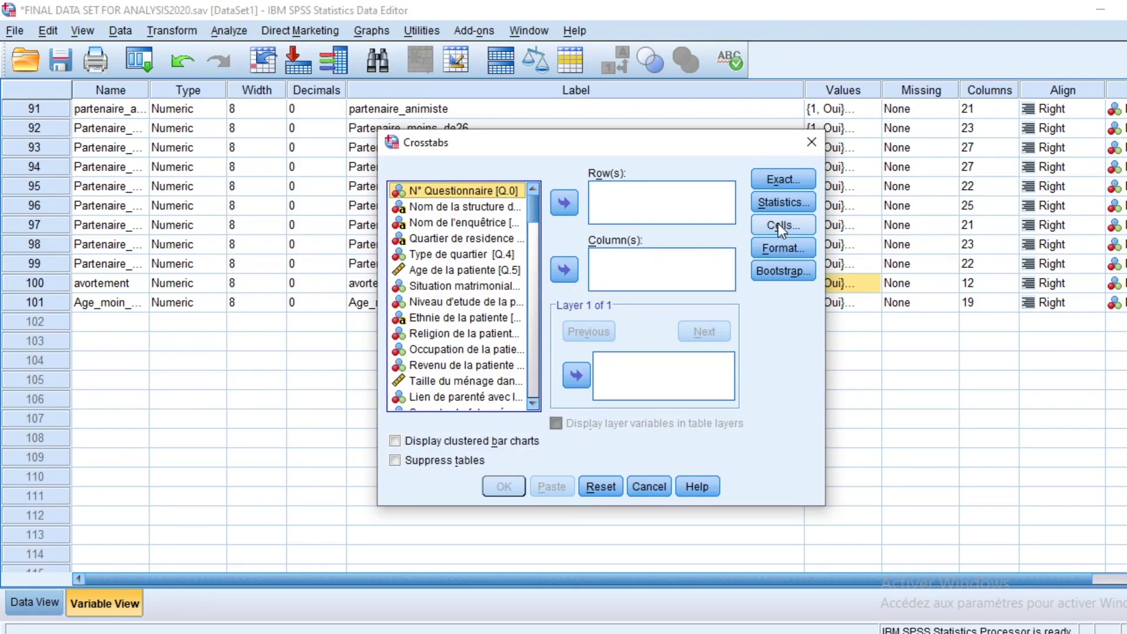
left_click(777, 203)
left_click(601, 453)
left_click(810, 144)
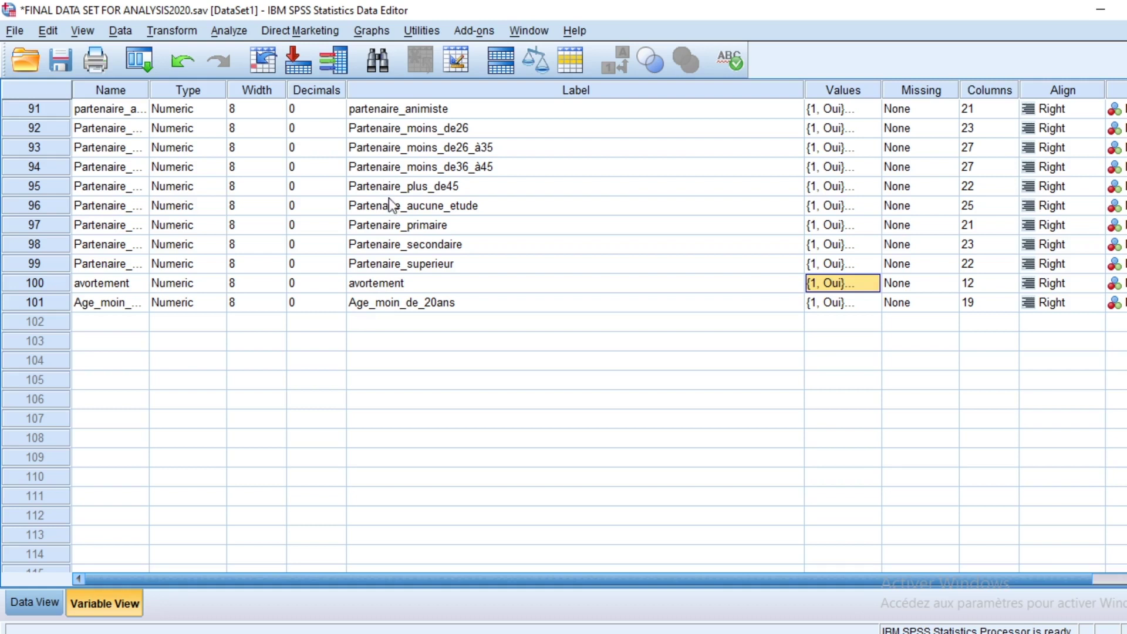
left_click(229, 30)
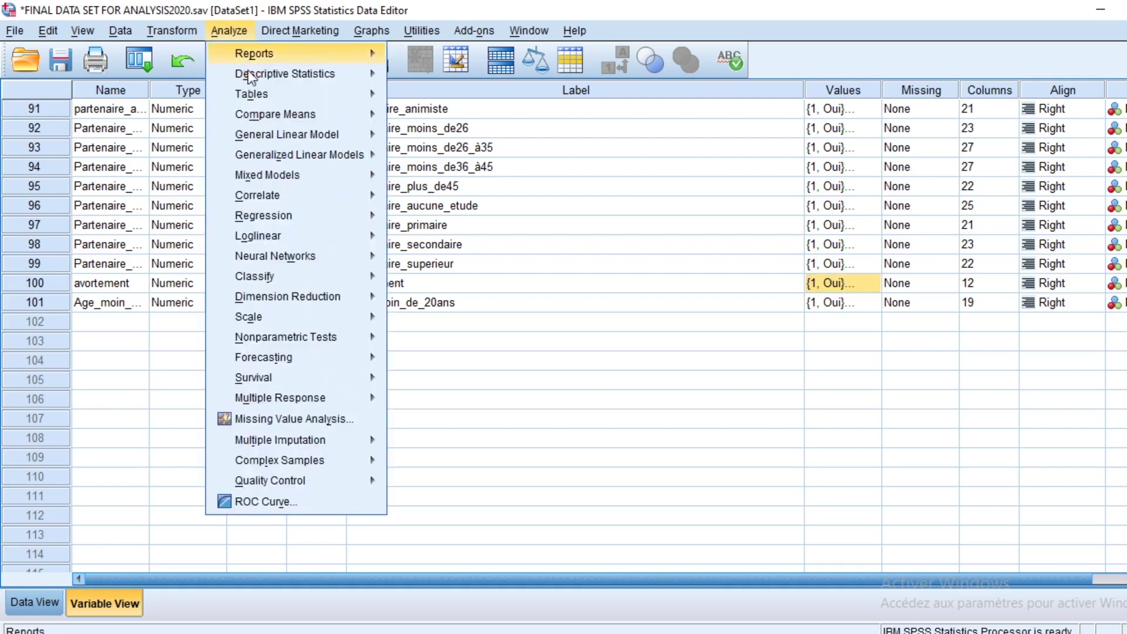
mouse_move(375, 83)
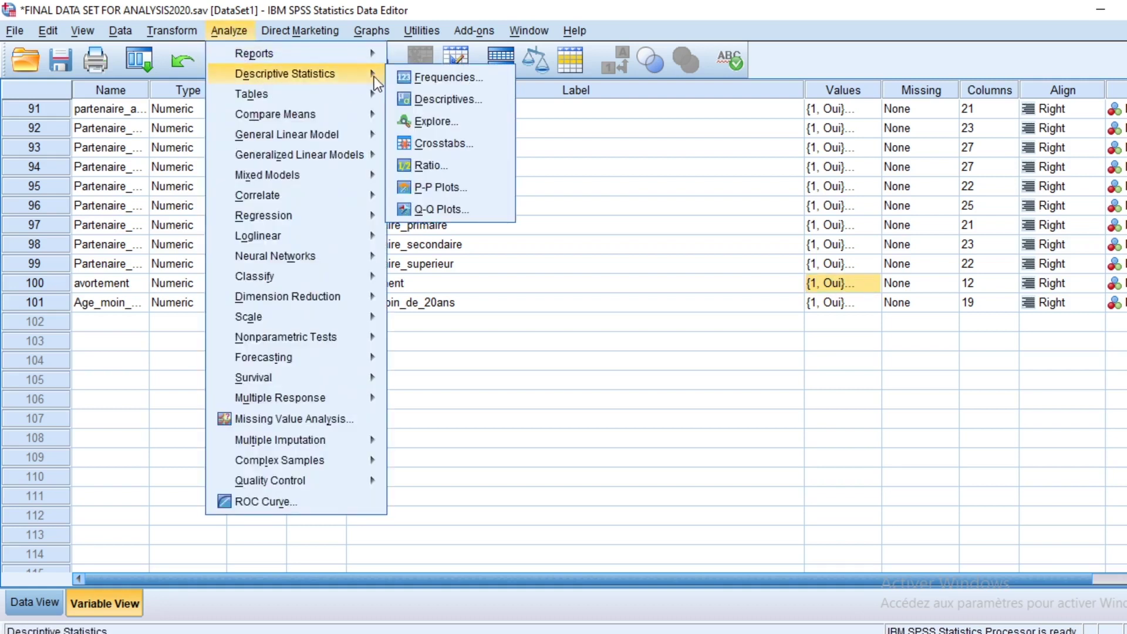
left_click(441, 147)
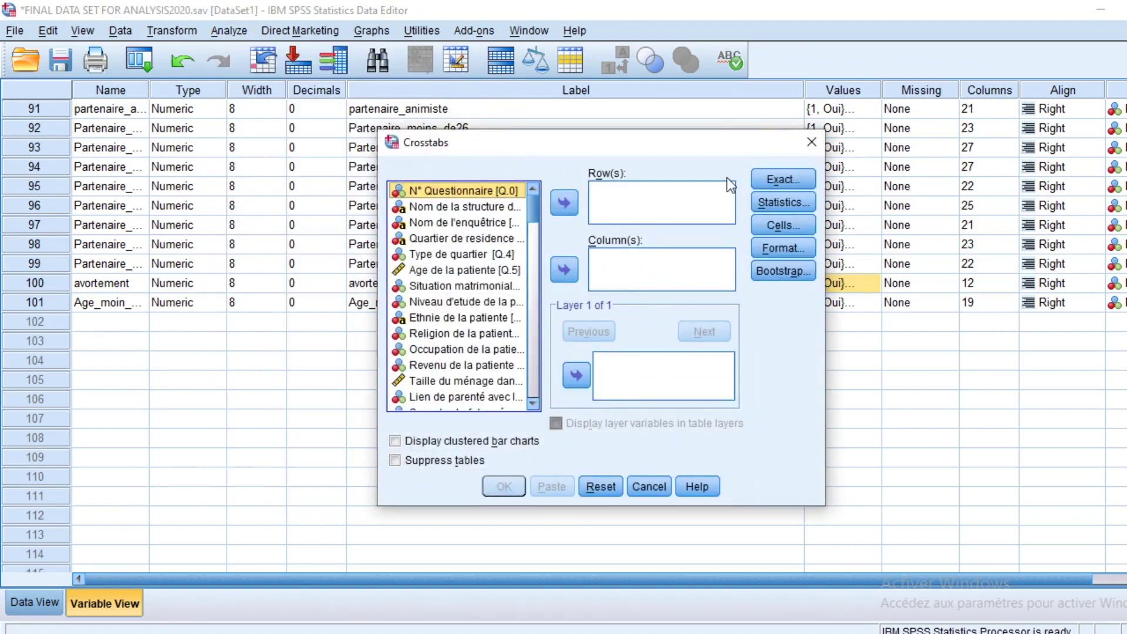
left_click(811, 142)
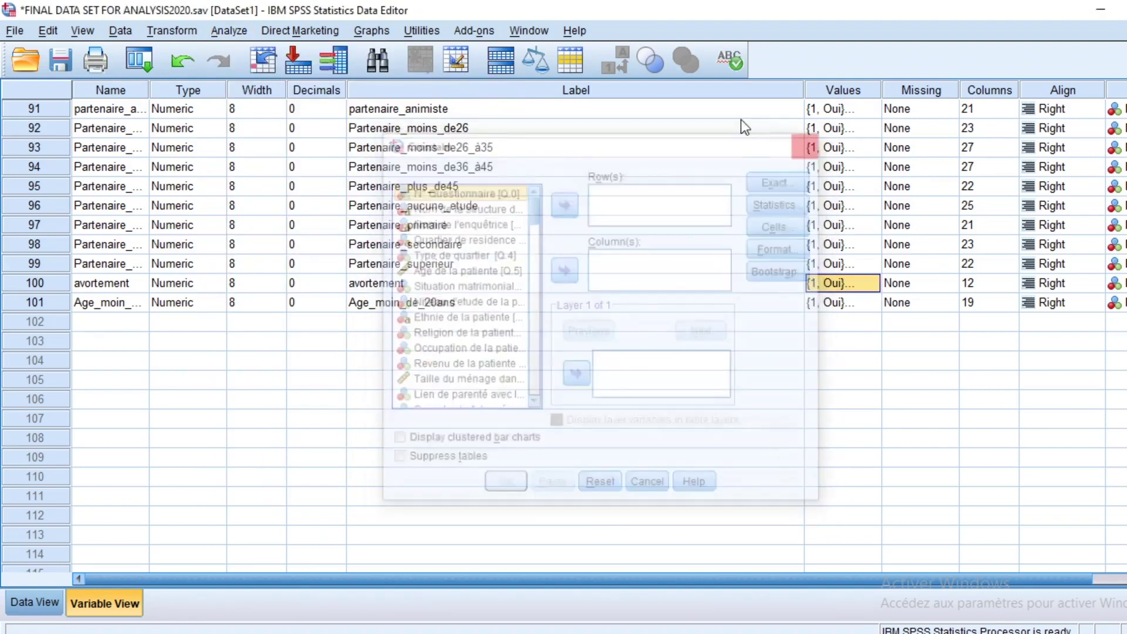
Set up a Crosstabs analysis with avortement as the column variable and Age_moin_de_20ans as the row variable
left_click(225, 33)
mouse_move(296, 78)
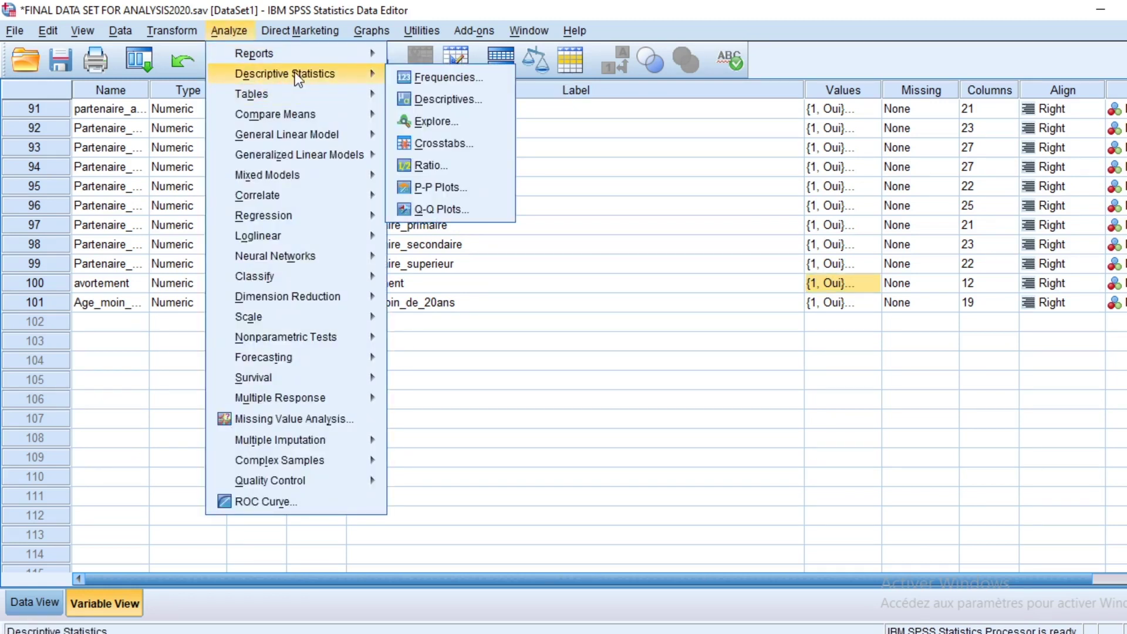
left_click(445, 143)
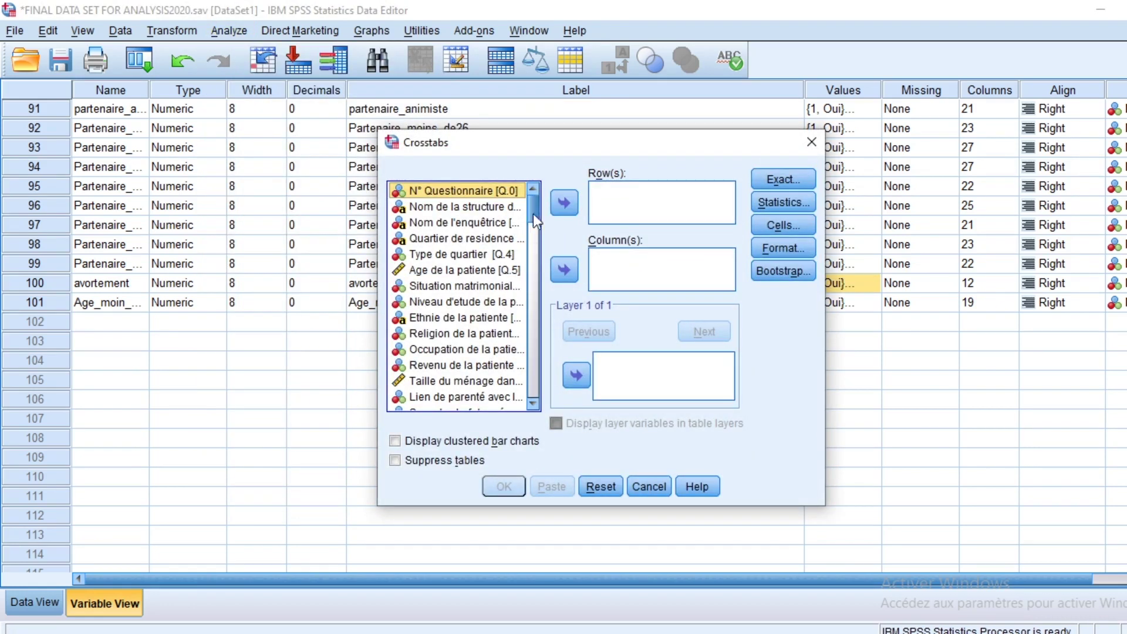
left_click_drag(539, 211, 451, 415)
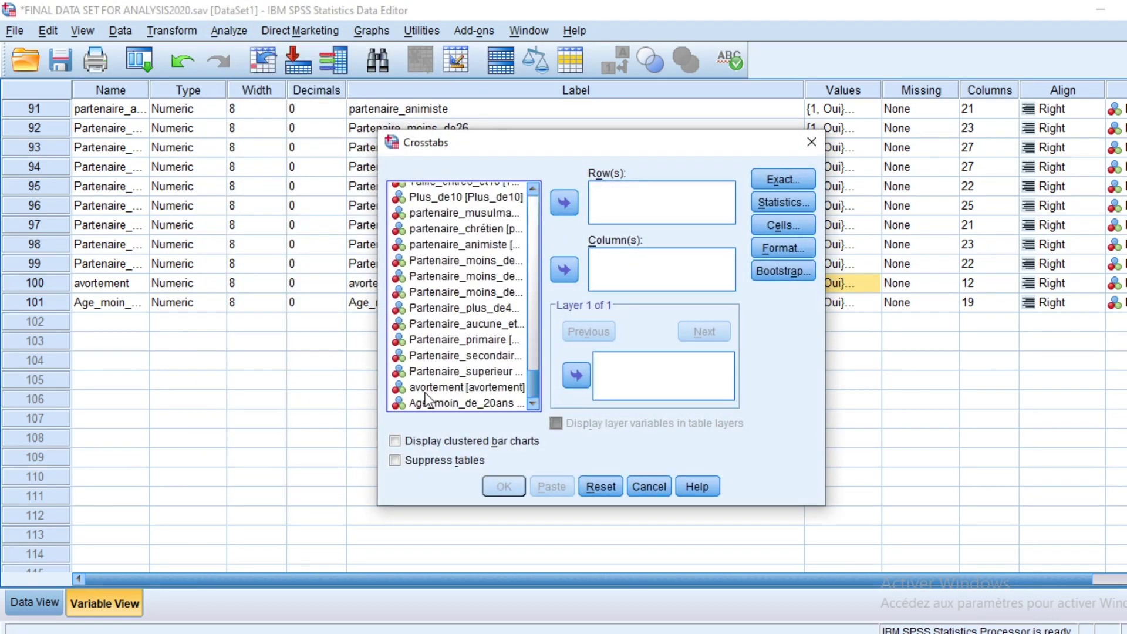
left_click(427, 389)
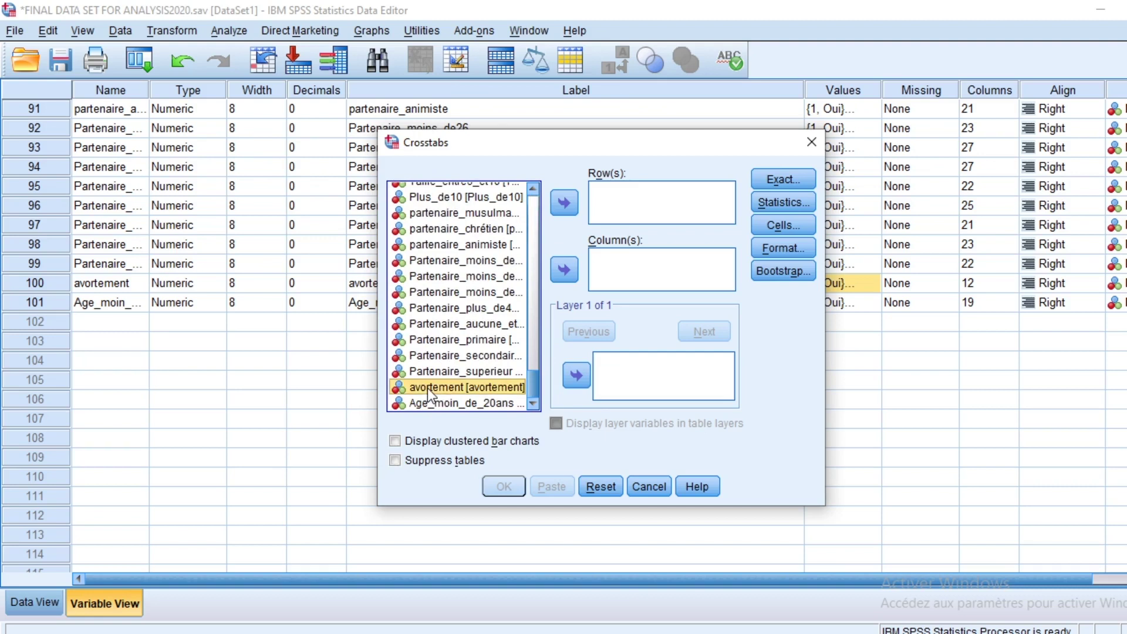
left_click(563, 270)
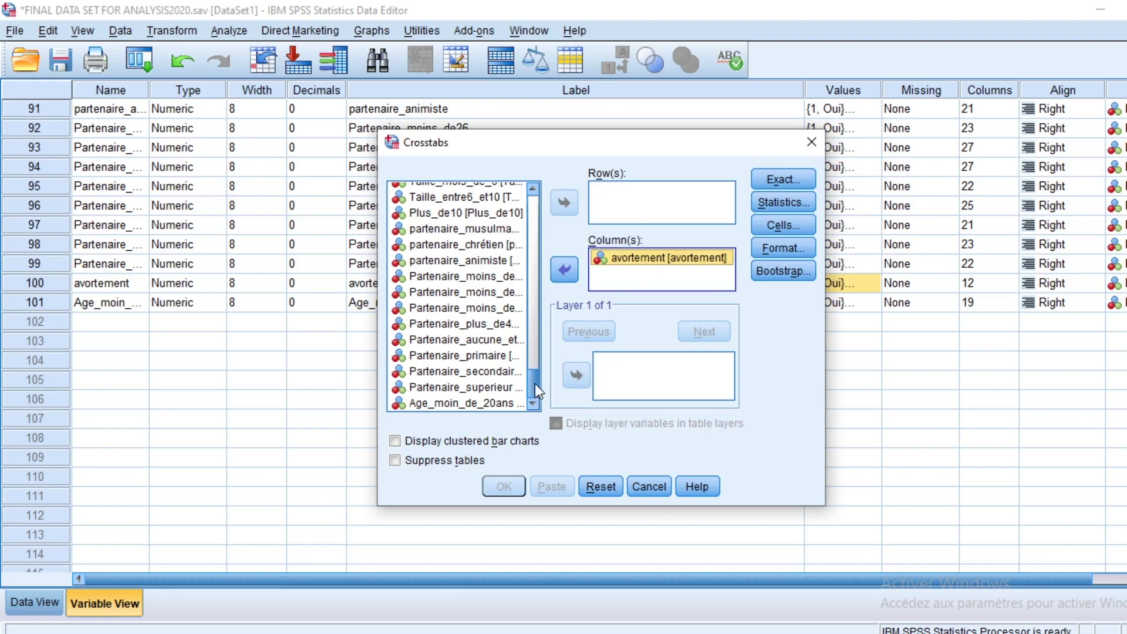
left_click(417, 405)
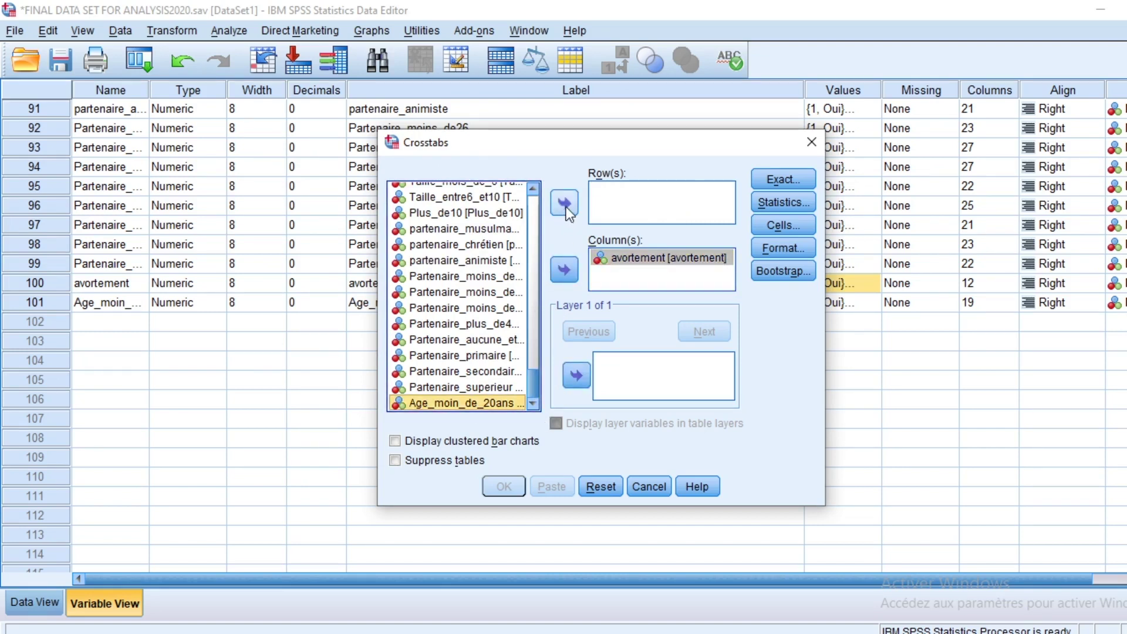
left_click(564, 205)
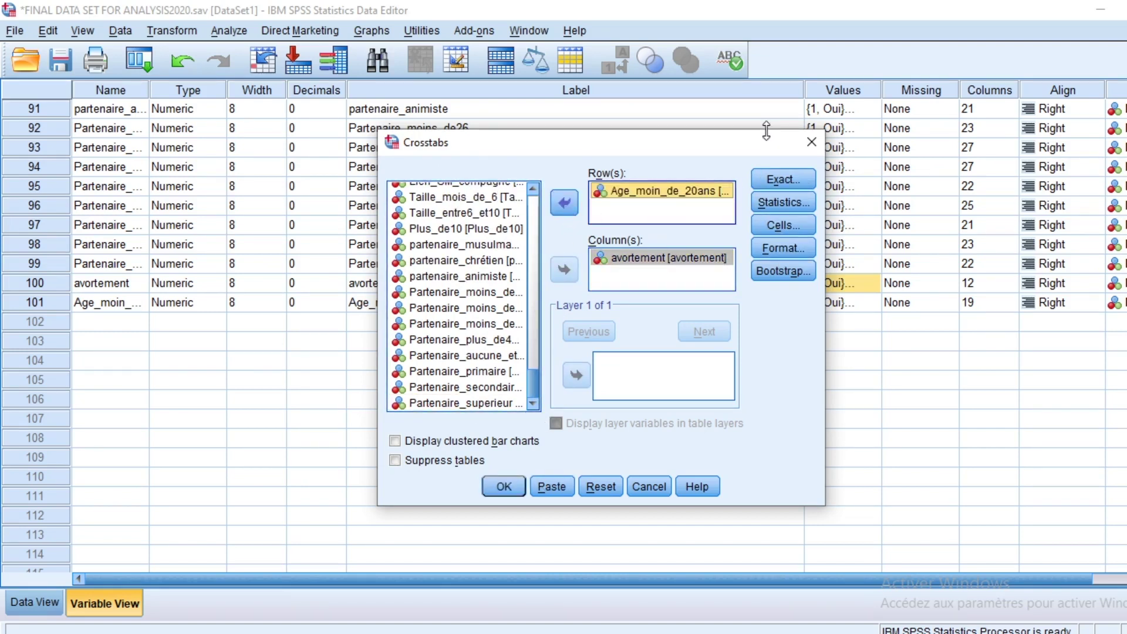
Include the Risk statistic in the crosstab of Age_moin_de_20ans by avortement
left_click(787, 202)
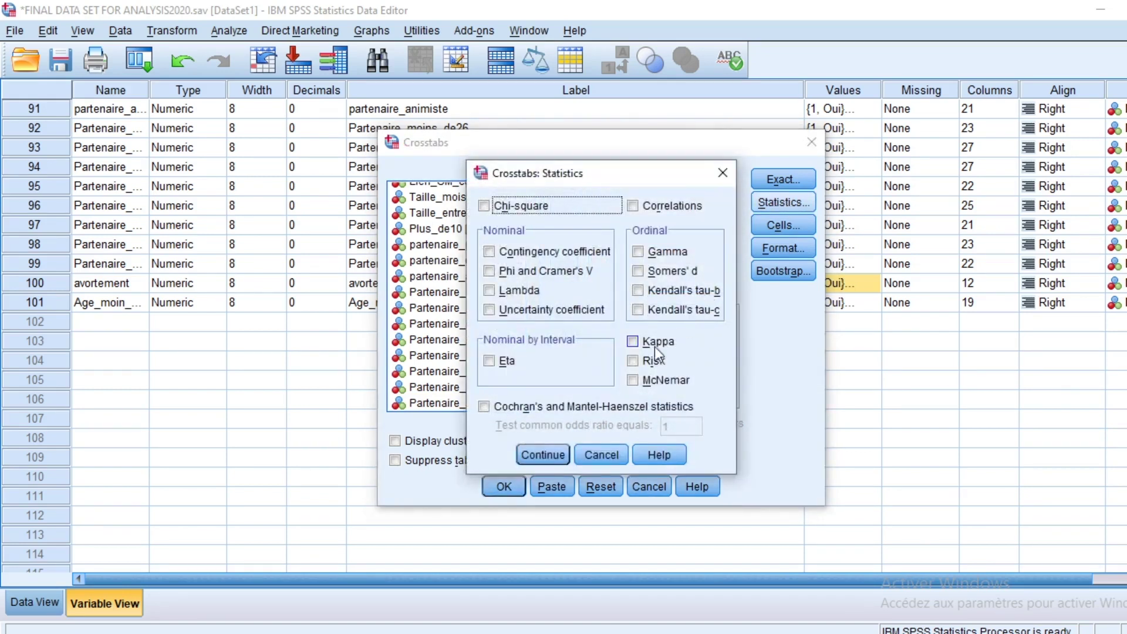
left_click(634, 361)
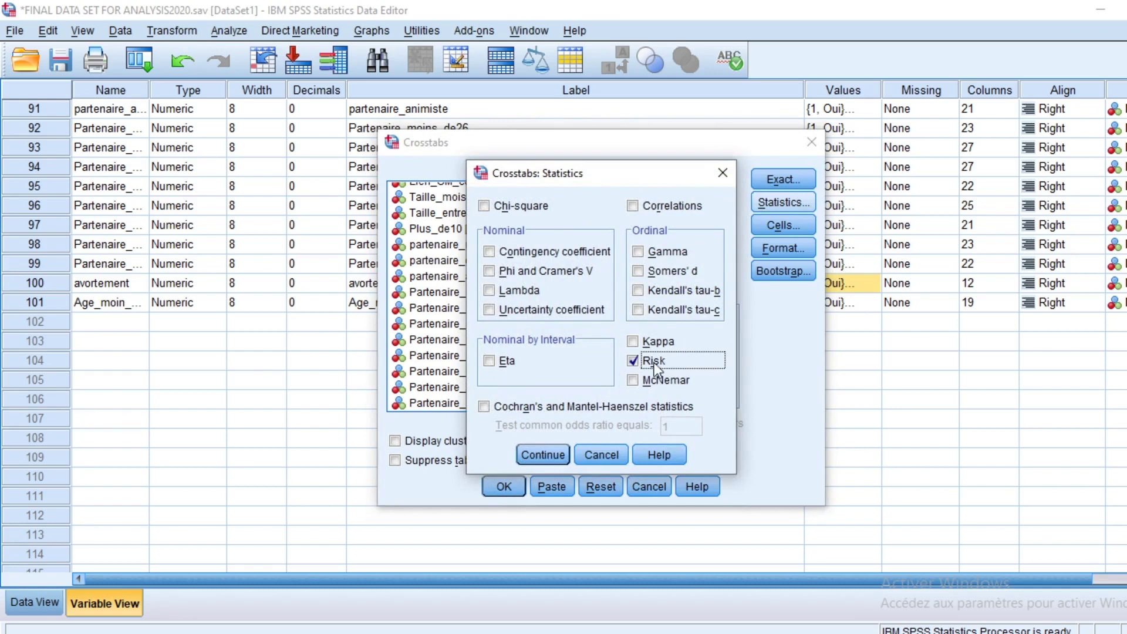
left_click(541, 457)
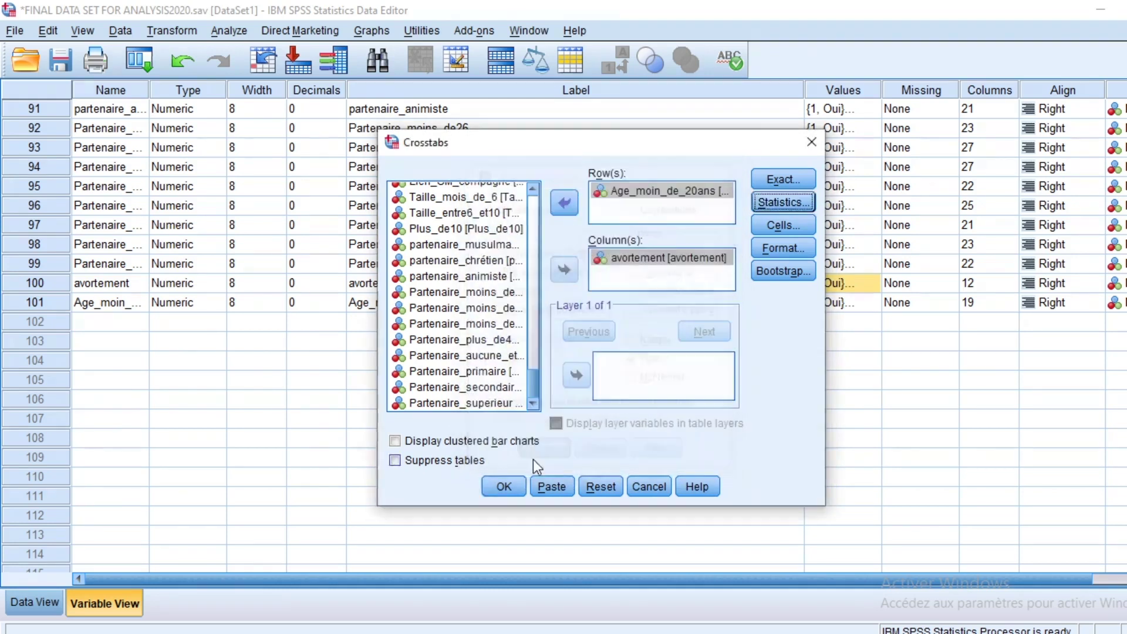
Run the crosstab of Age_moin_de_20ans by avortement and examine the crosstabulation and Risk Estimate tables
left_click(504, 486)
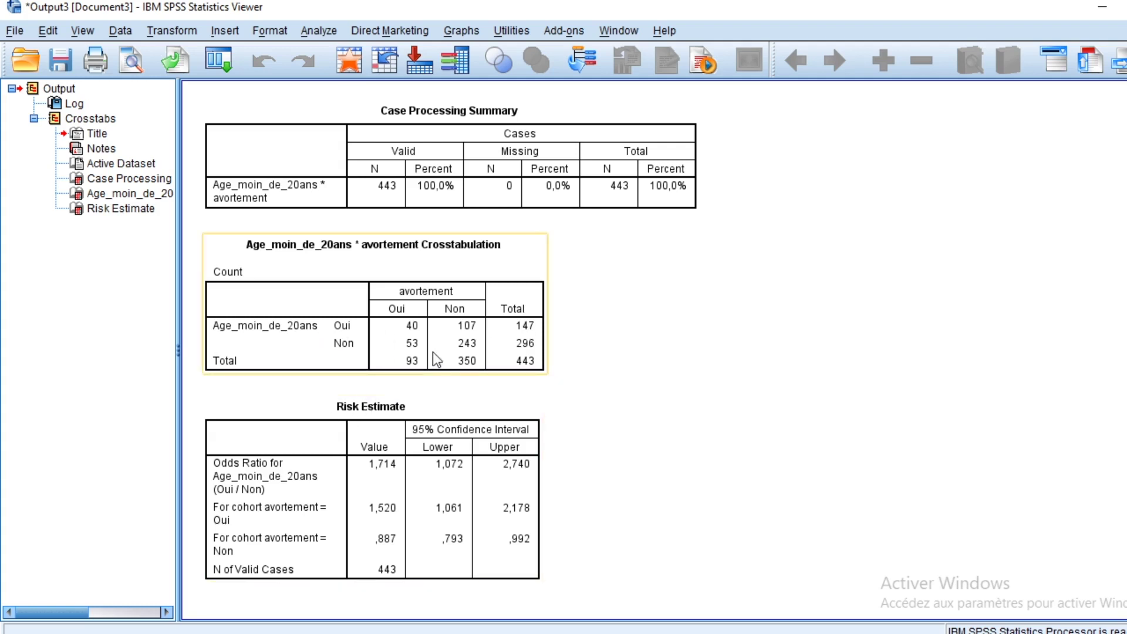
left_click(381, 424)
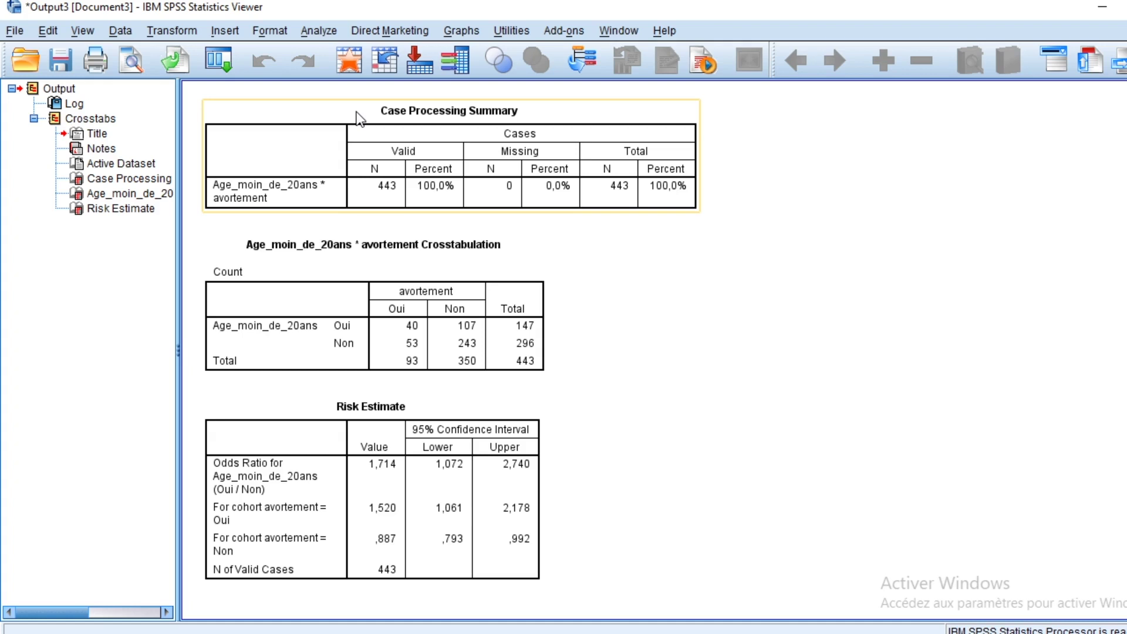
key("Down")
key("Down")
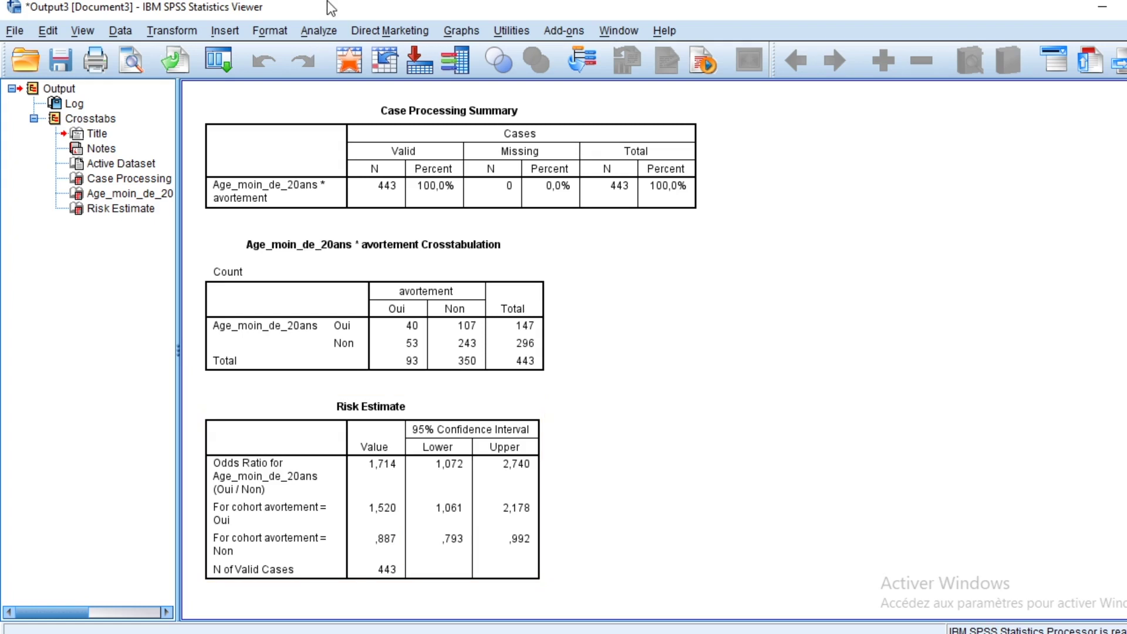
Start a Binary Logistic regression with avortement as the dependent variable
left_click(313, 35)
mouse_move(334, 77)
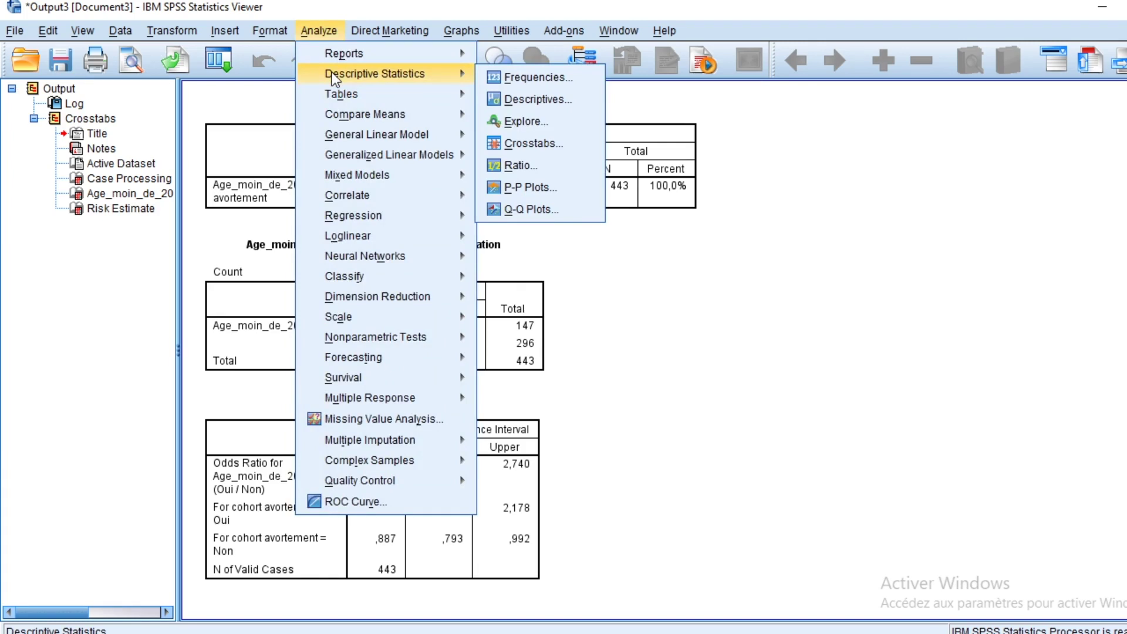
mouse_move(473, 216)
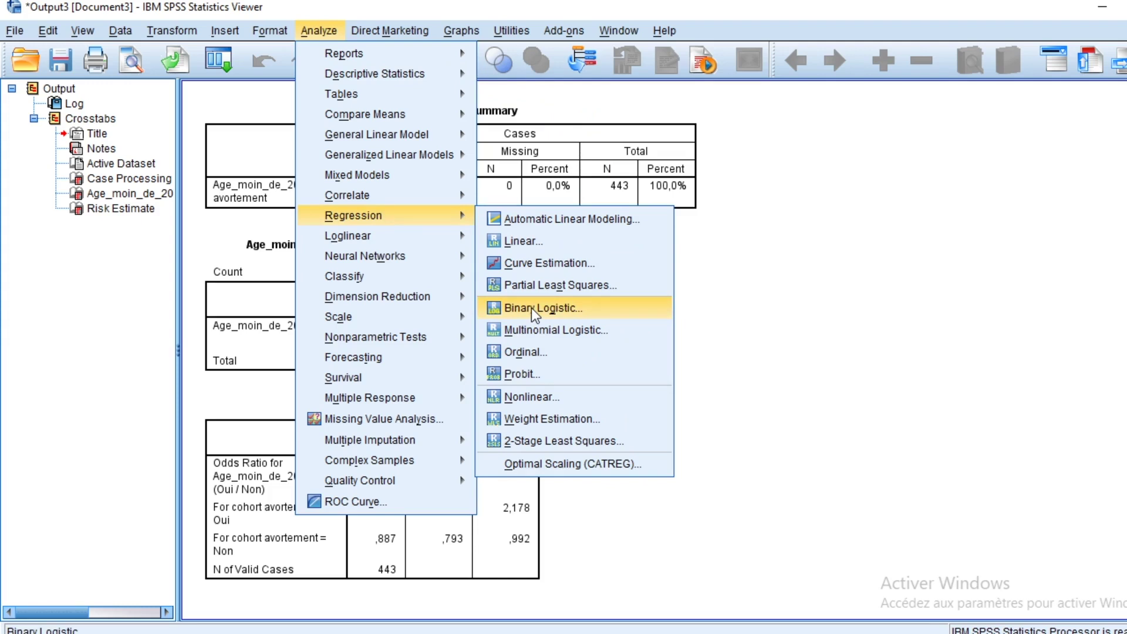
left_click(562, 310)
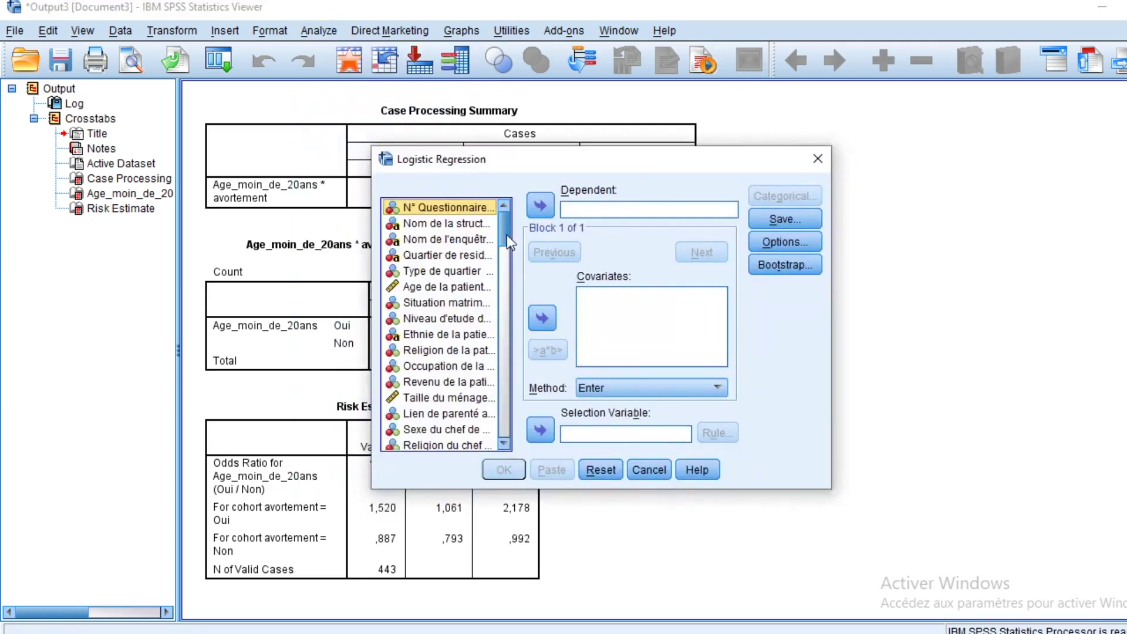
key("a")
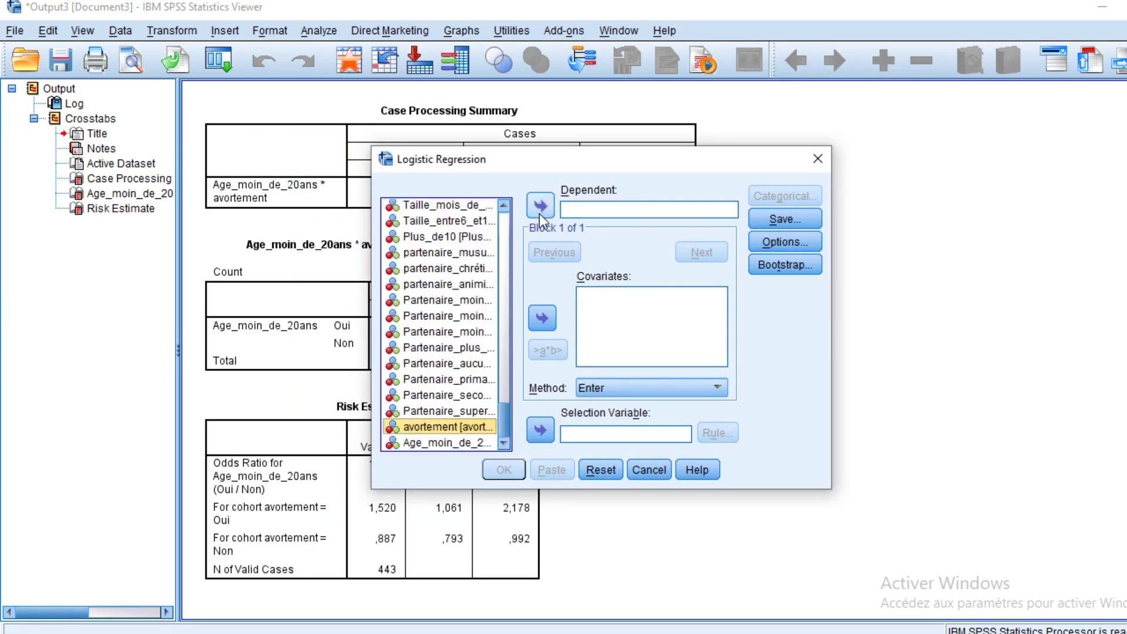
left_click(540, 206)
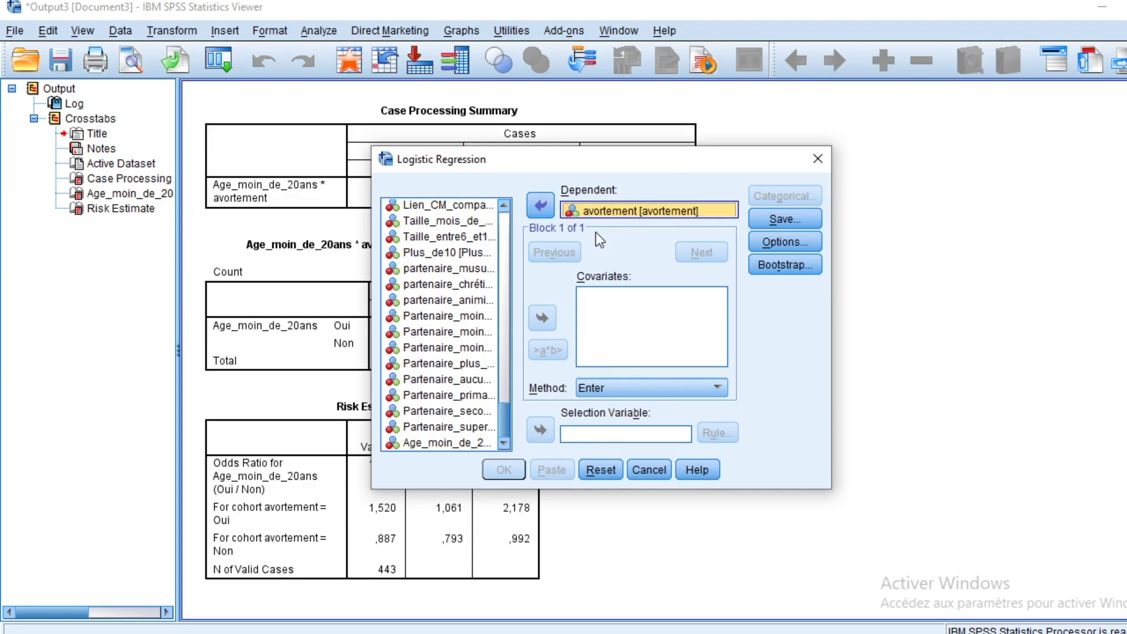
left_click(590, 215)
left_click(546, 208)
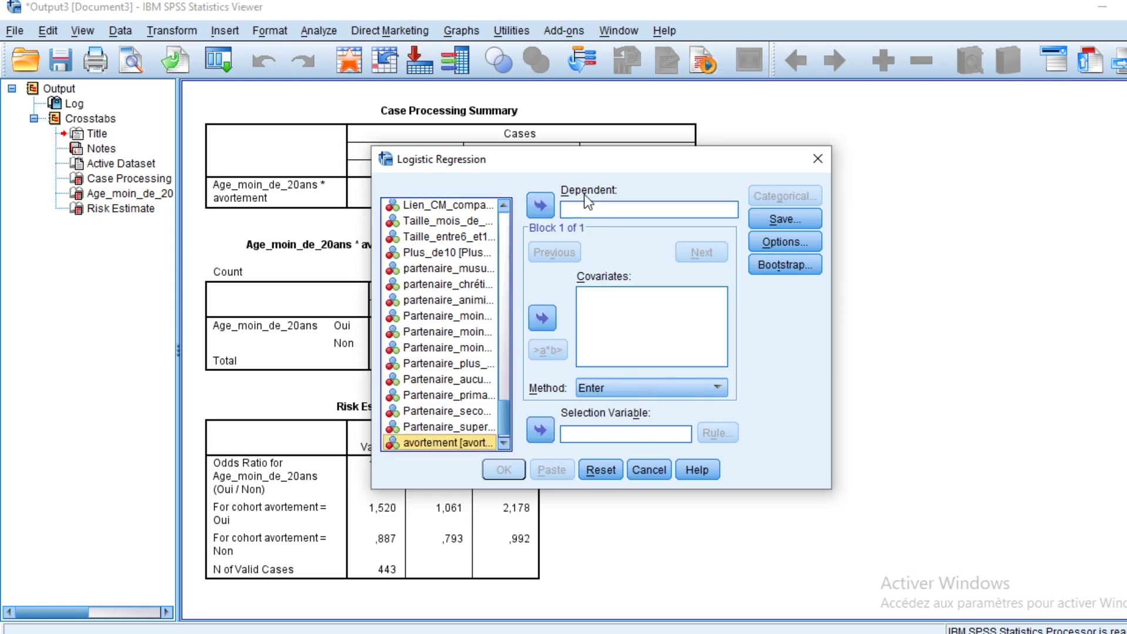
left_click(540, 206)
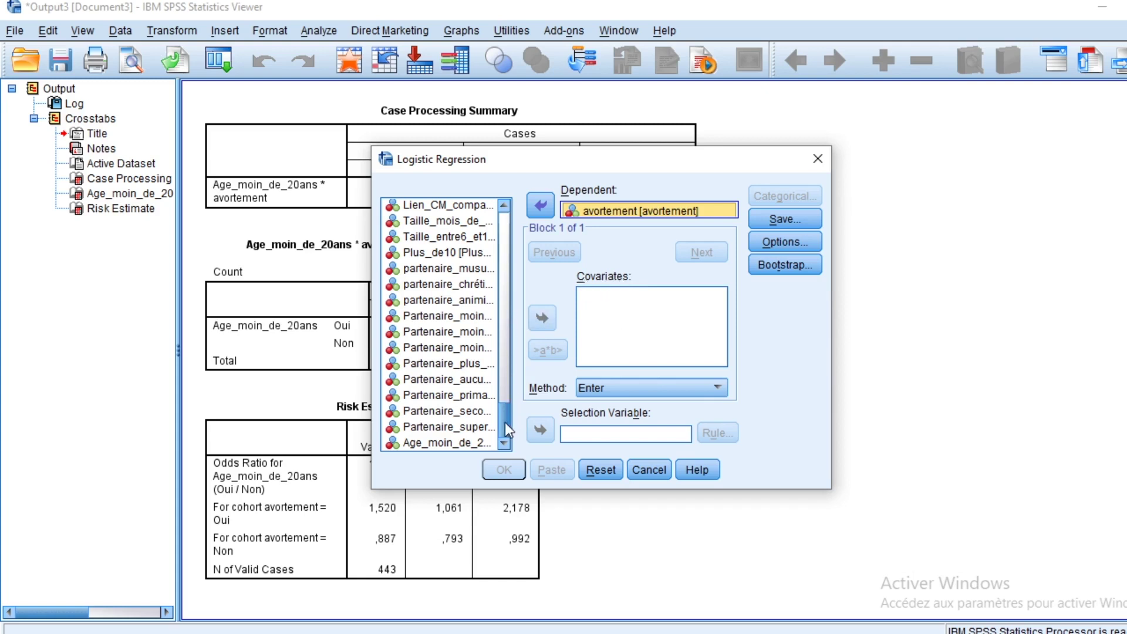
Add Age_moin_de_20ans as a covariate of the logistic regression
scroll(503, 421, "up", 1)
scroll(503, 422, "down", 1)
left_click(453, 443)
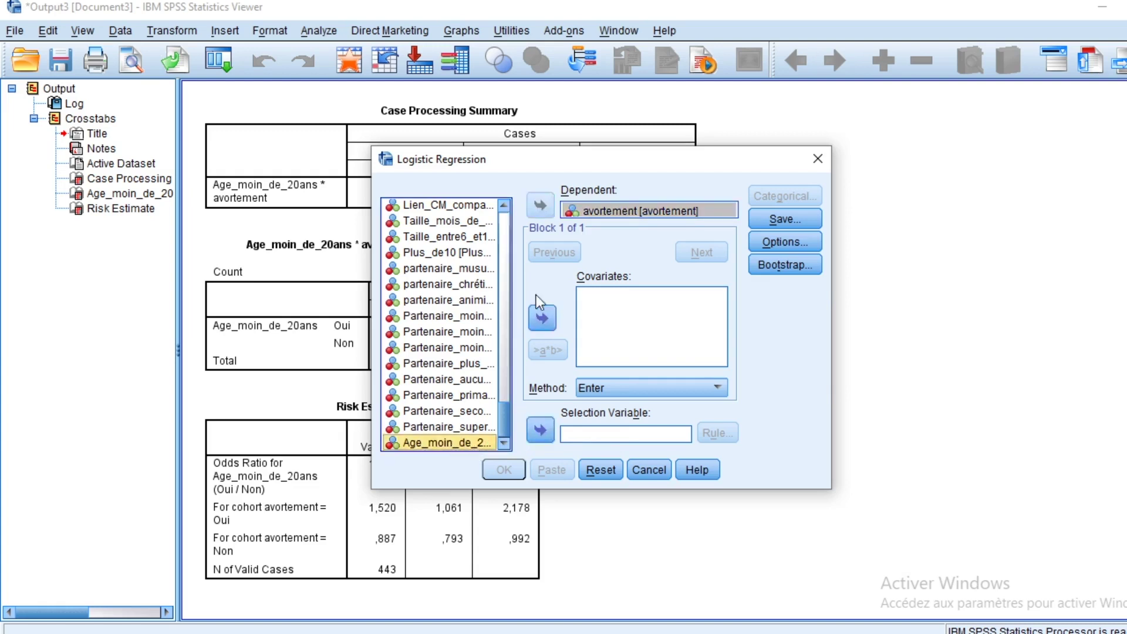
left_click(541, 319)
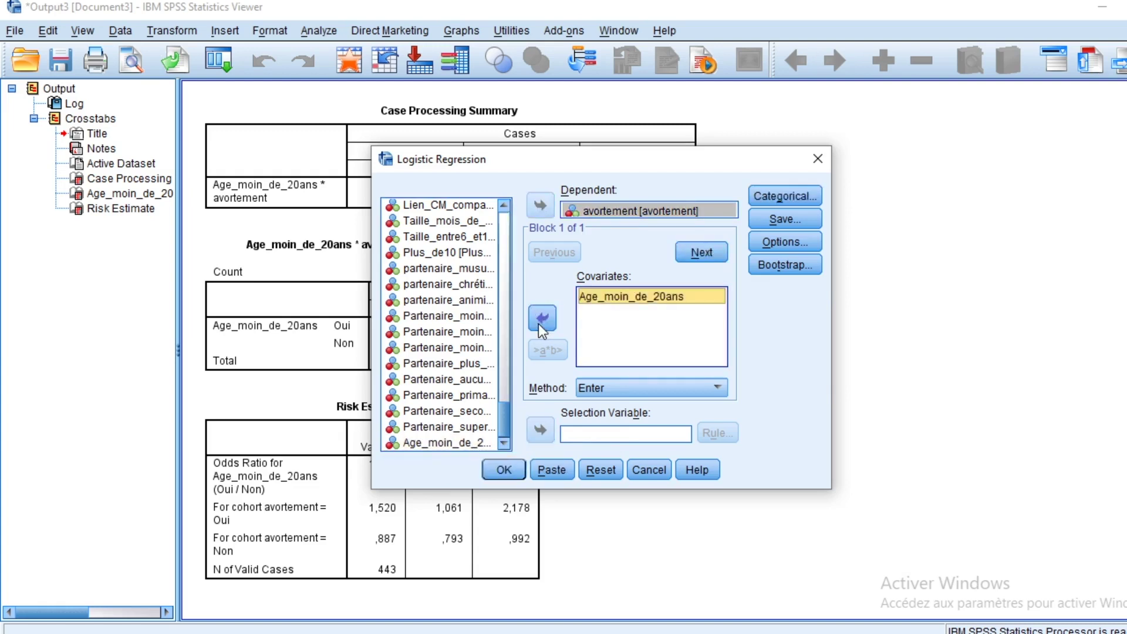
Define Age_moin_de_20ans as a categorical covariate and run the logistic regression
left_click(777, 196)
left_click(546, 294)
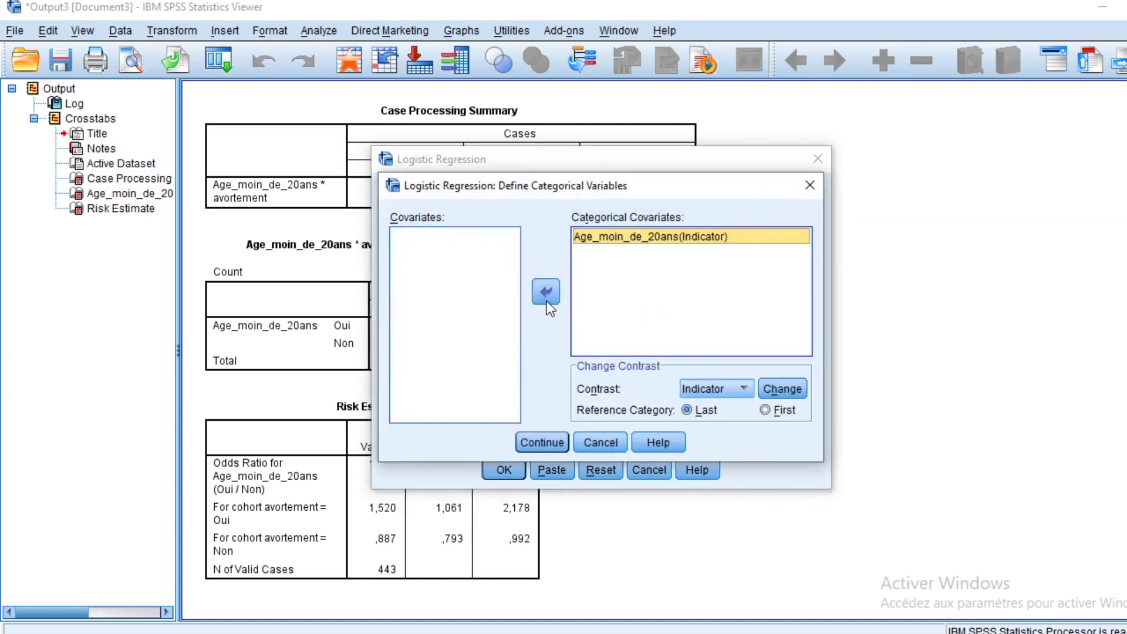
left_click(810, 186)
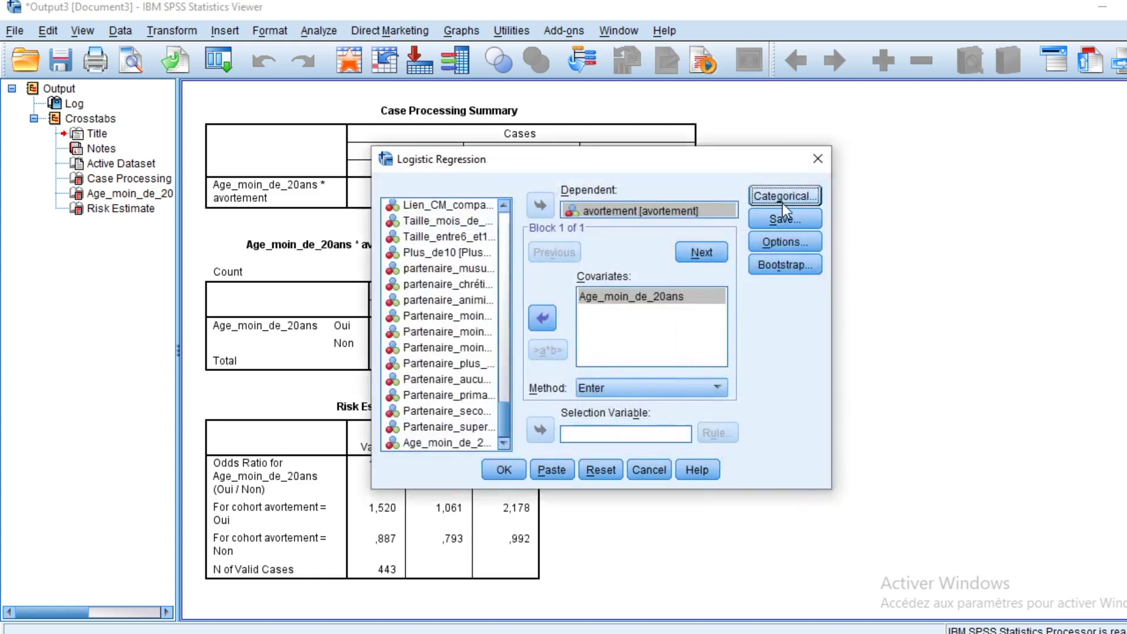
left_click(783, 196)
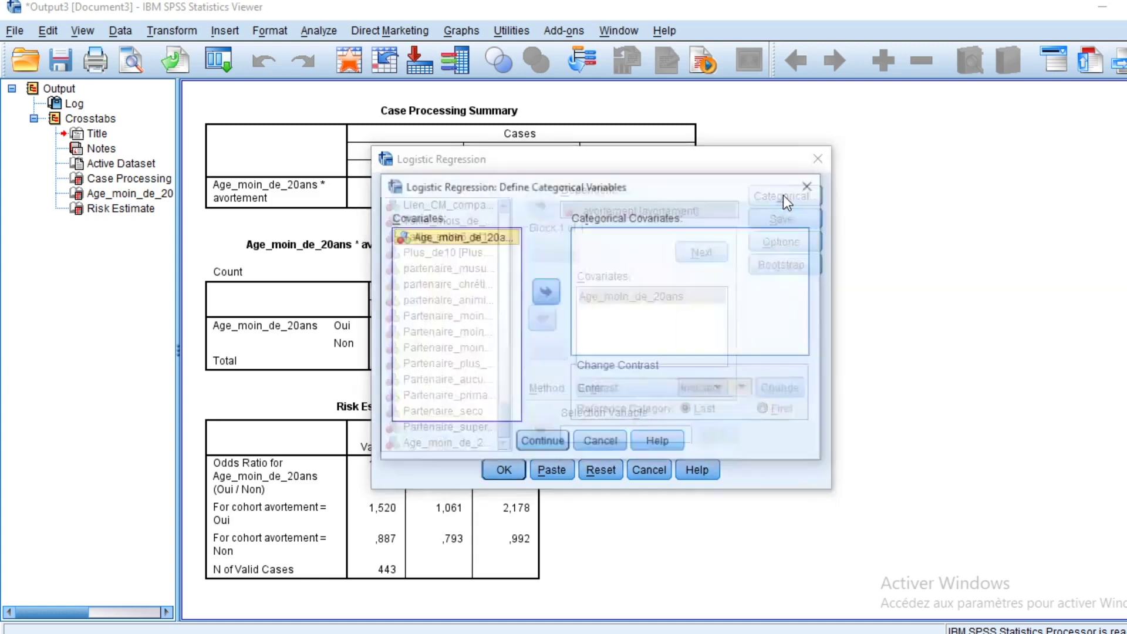
left_click(552, 281)
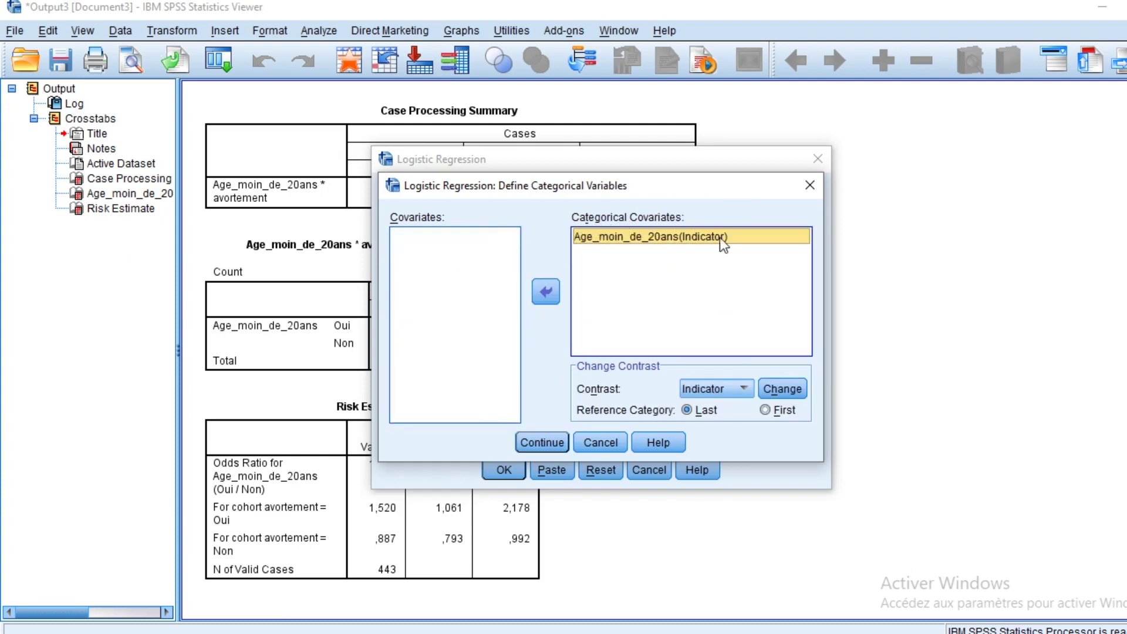
left_click(535, 444)
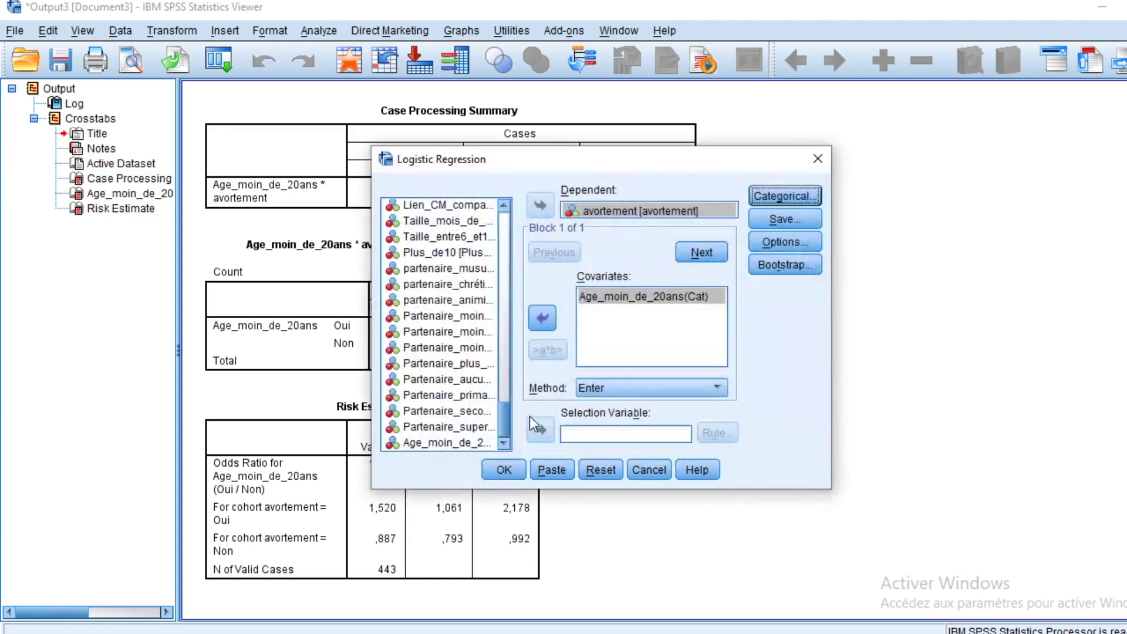
left_click(496, 468)
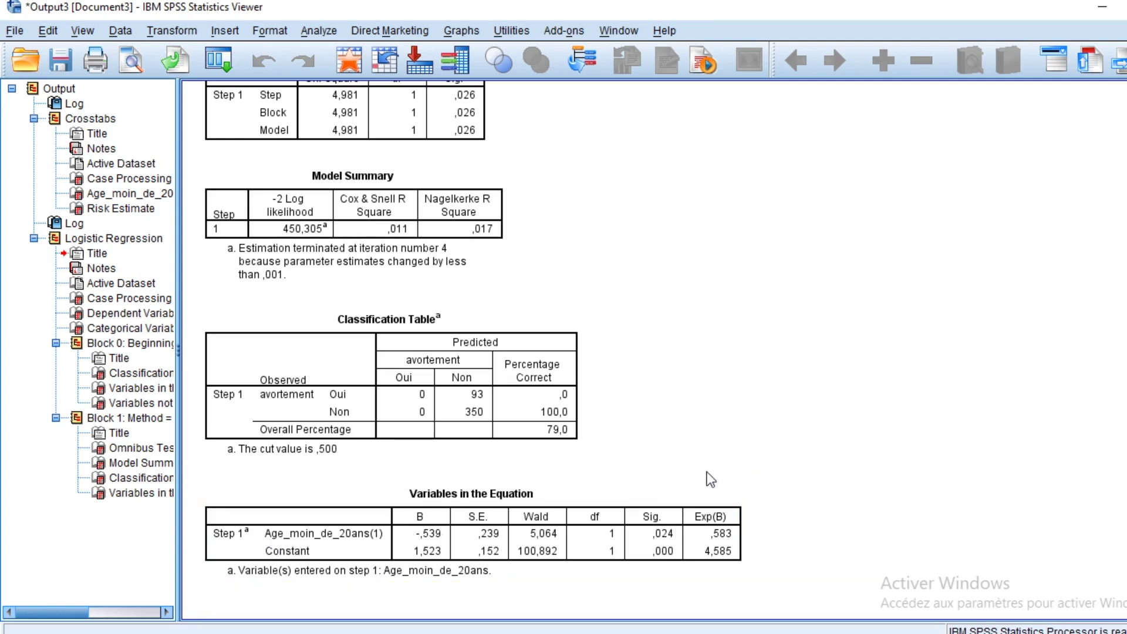
Examine the logistic regression output tables and compare them with the crosstab's Risk Estimate table
scroll(691, 493, "up", 15)
scroll(687, 503, "down", 10)
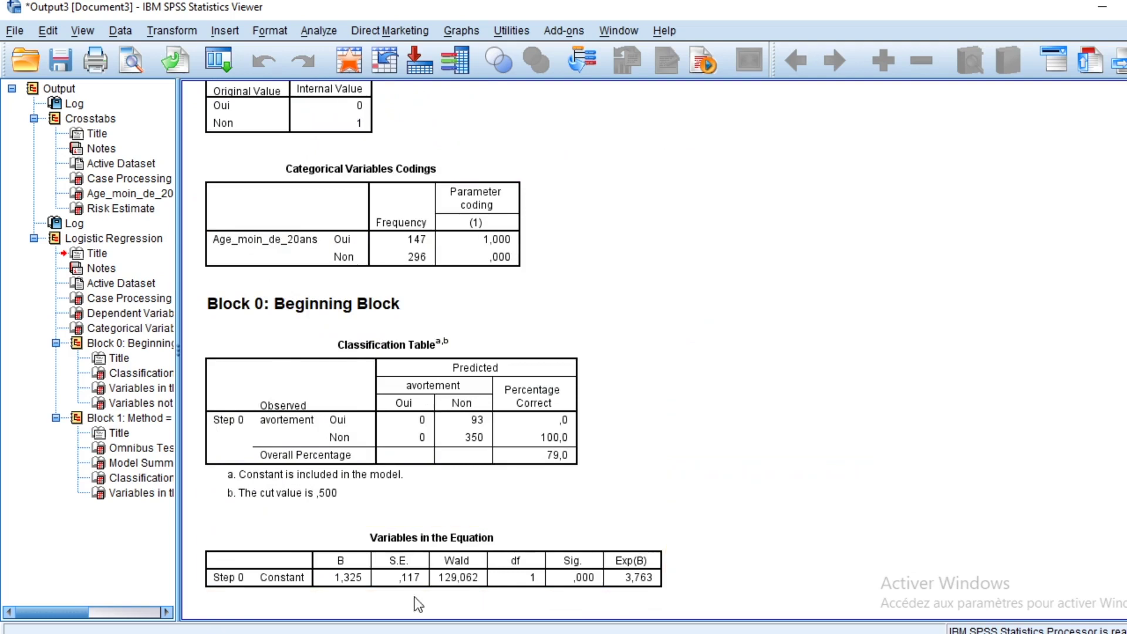
scroll(461, 418, "down", 3)
scroll(463, 419, "down", 3)
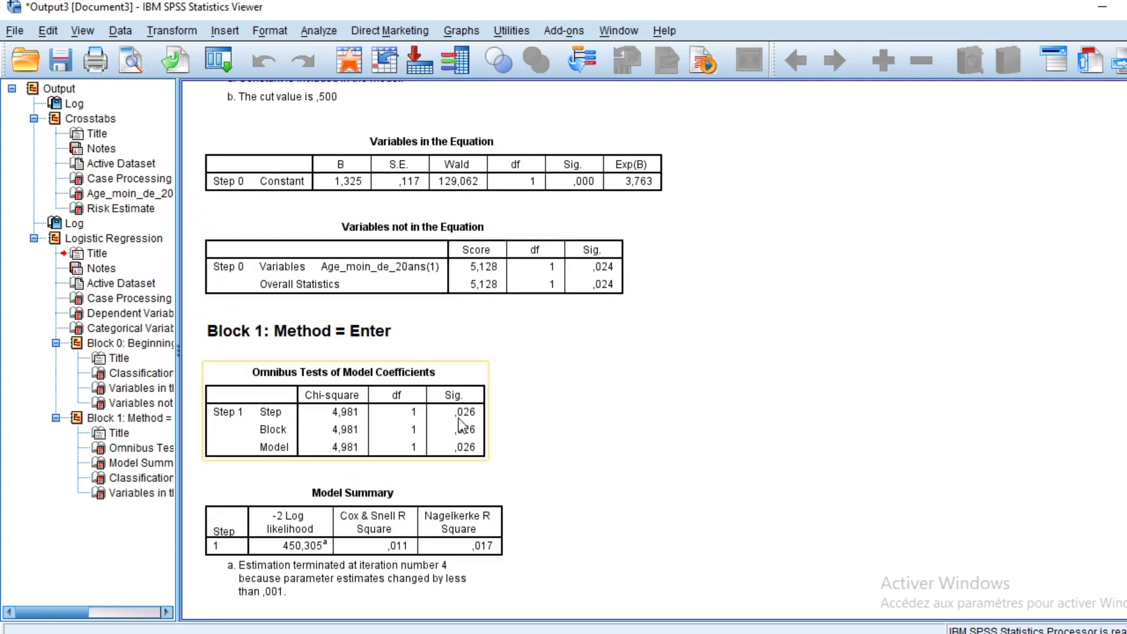
scroll(455, 417, "up", 2)
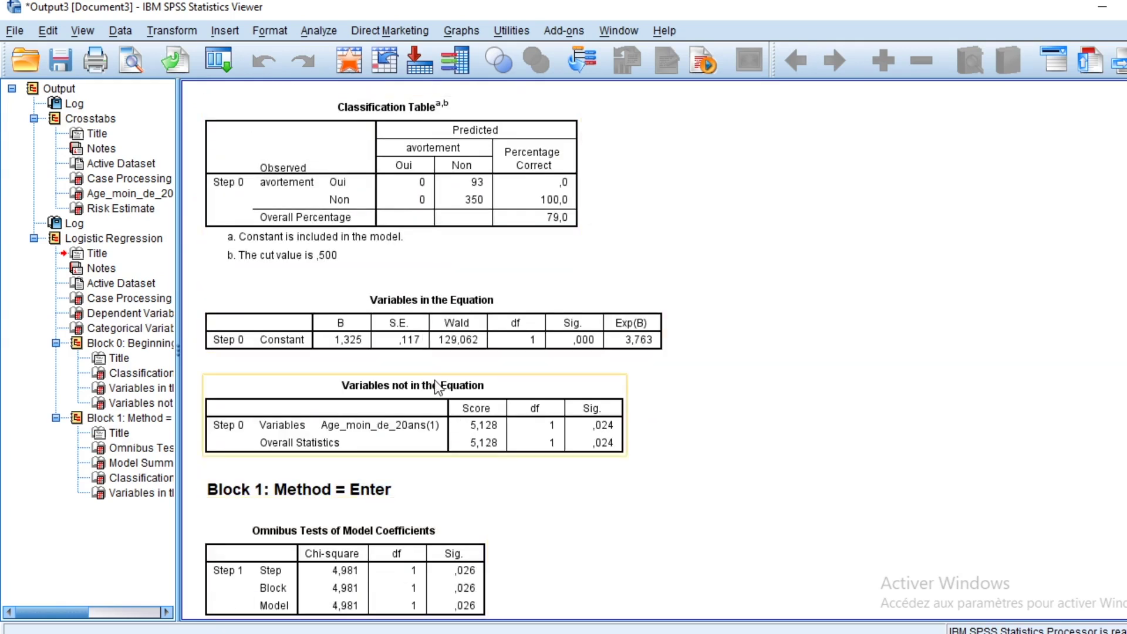
scroll(443, 368, "up", 10)
scroll(443, 368, "up", 8)
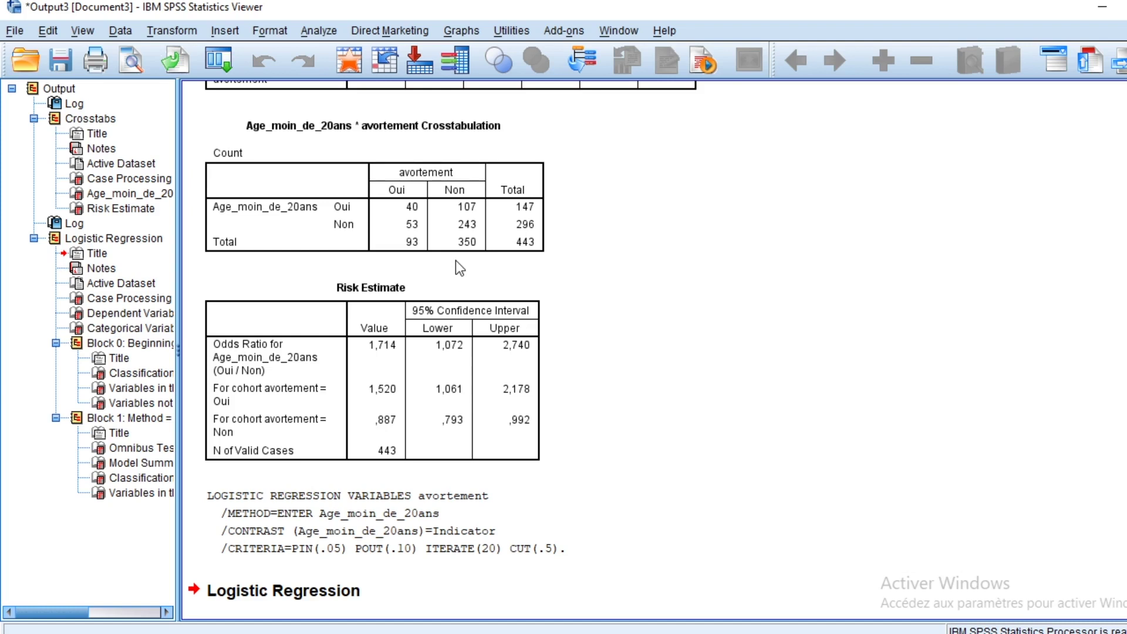
Return to the Data Editor and look through the variable list for the original and recoded variables
mouse_move(842, 631)
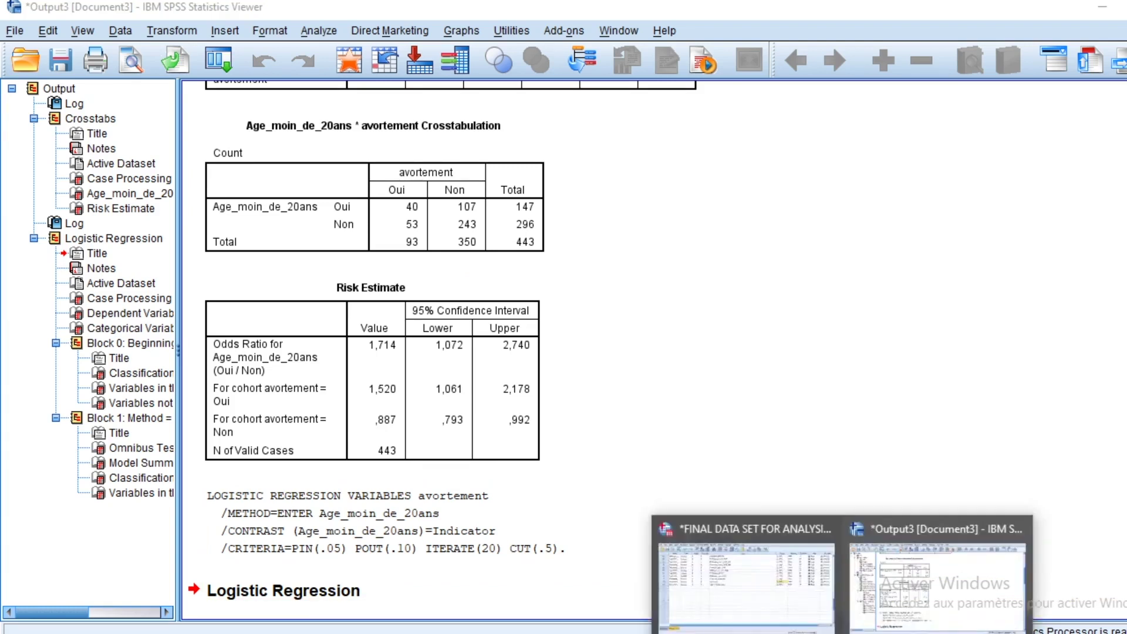
left_click(756, 584)
scroll(598, 410, "up", 18)
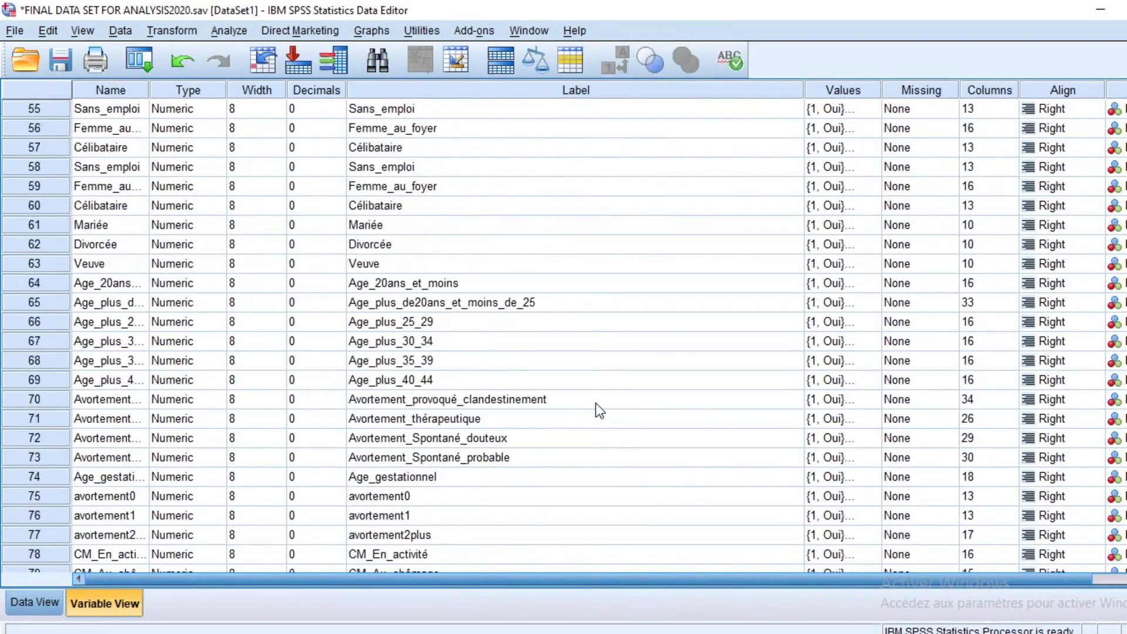
scroll(599, 410, "up", 5)
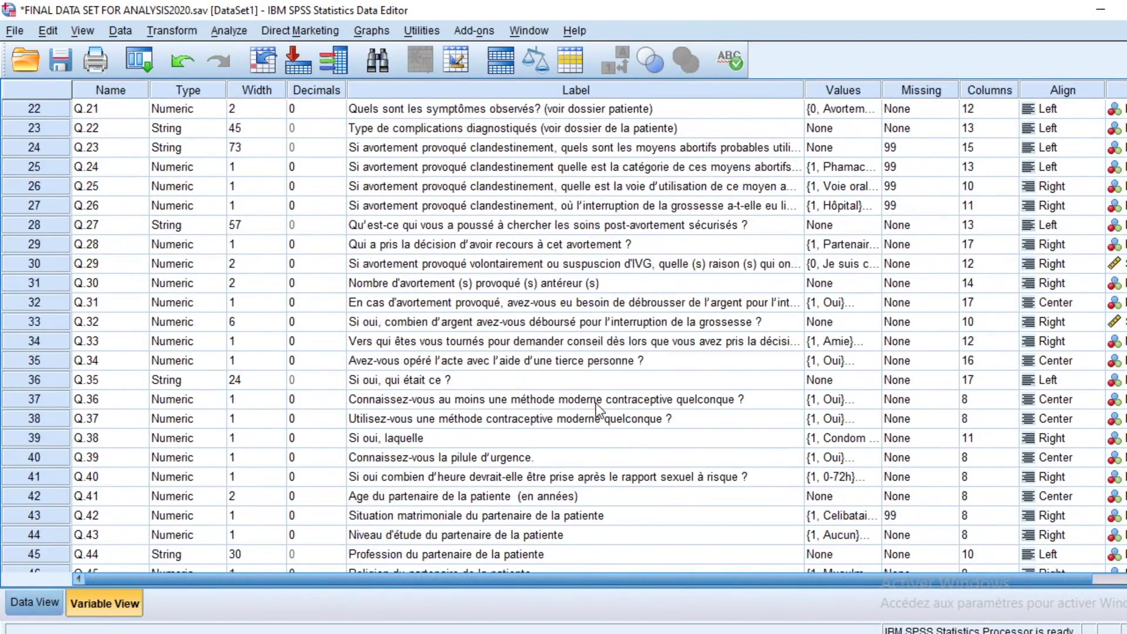
scroll(597, 409, "up", 5)
scroll(597, 409, "up", 2)
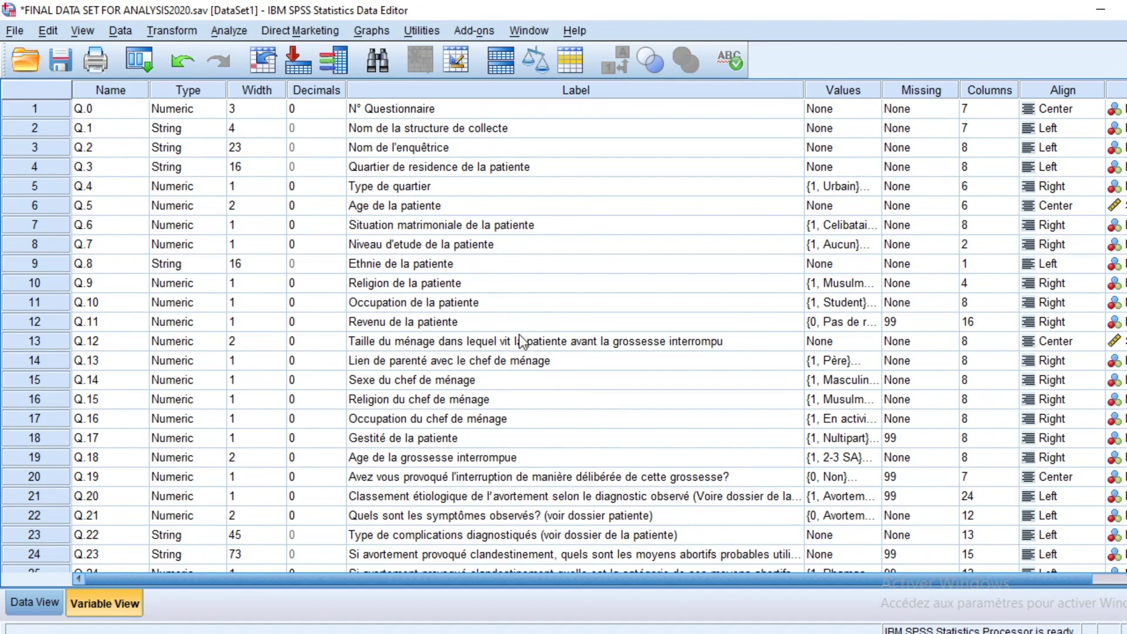
scroll(521, 335, "down", 13)
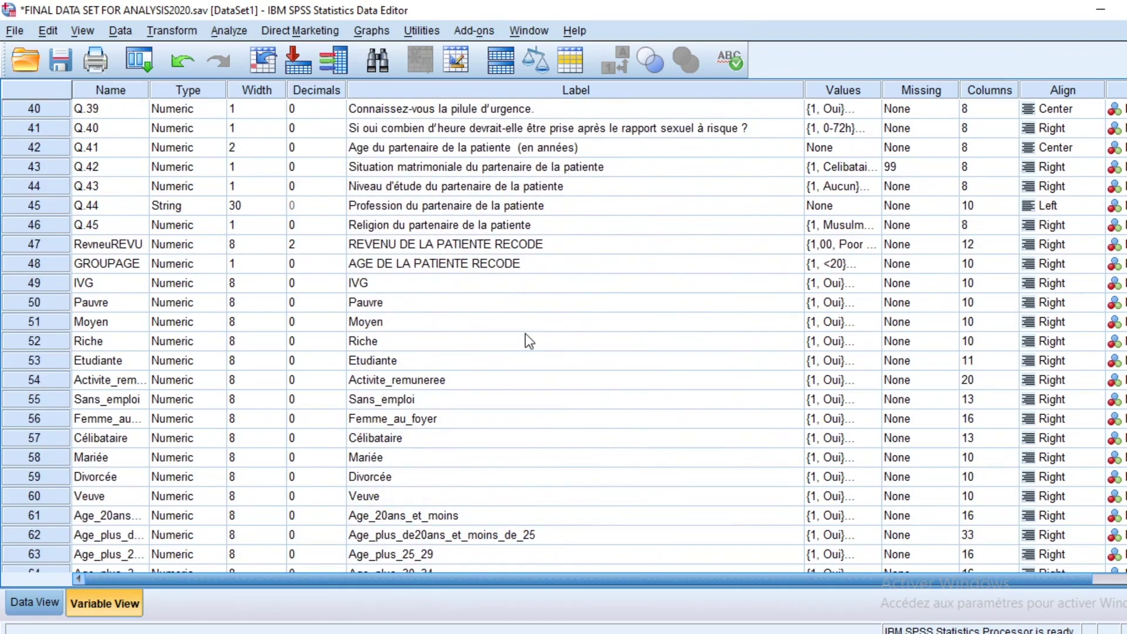
scroll(526, 335, "down", 5)
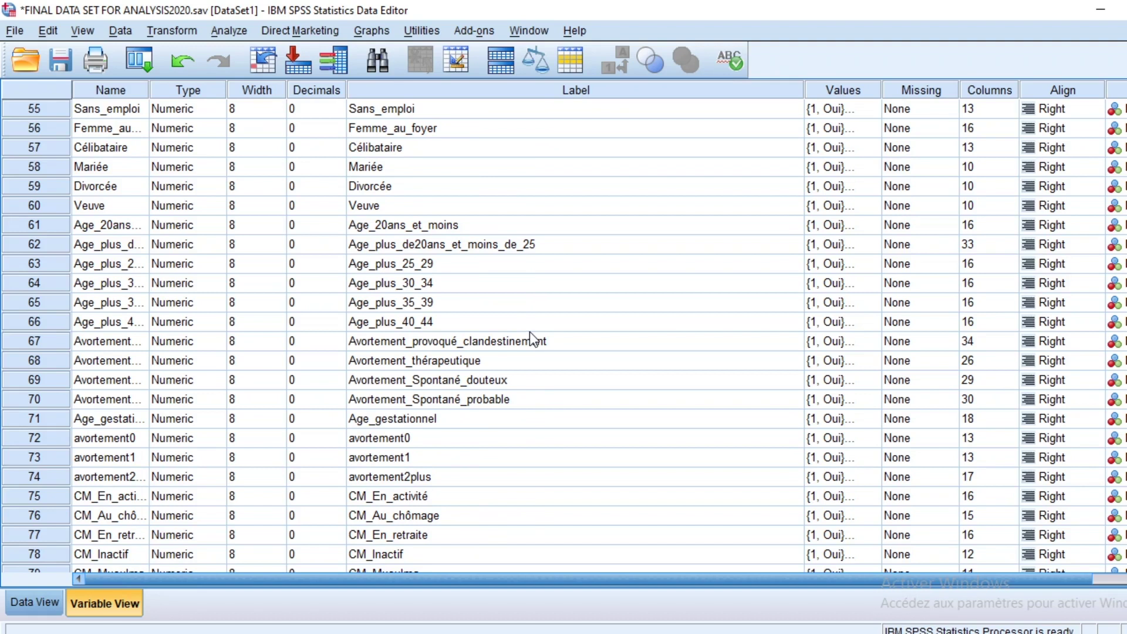
scroll(532, 330, "up", 14)
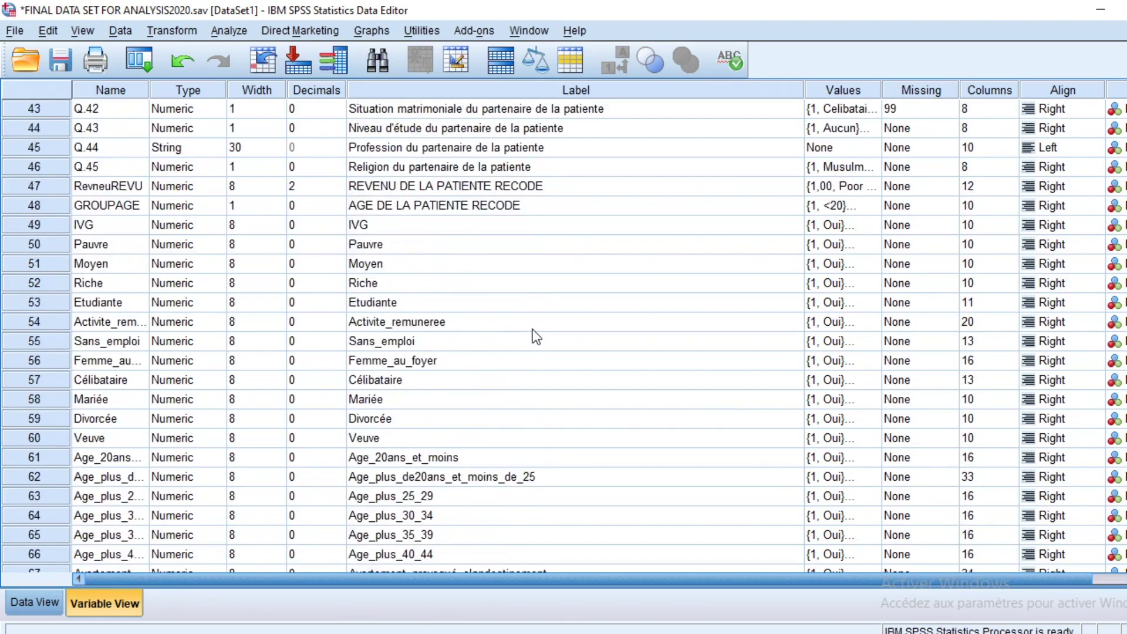
scroll(534, 334, "up", 4)
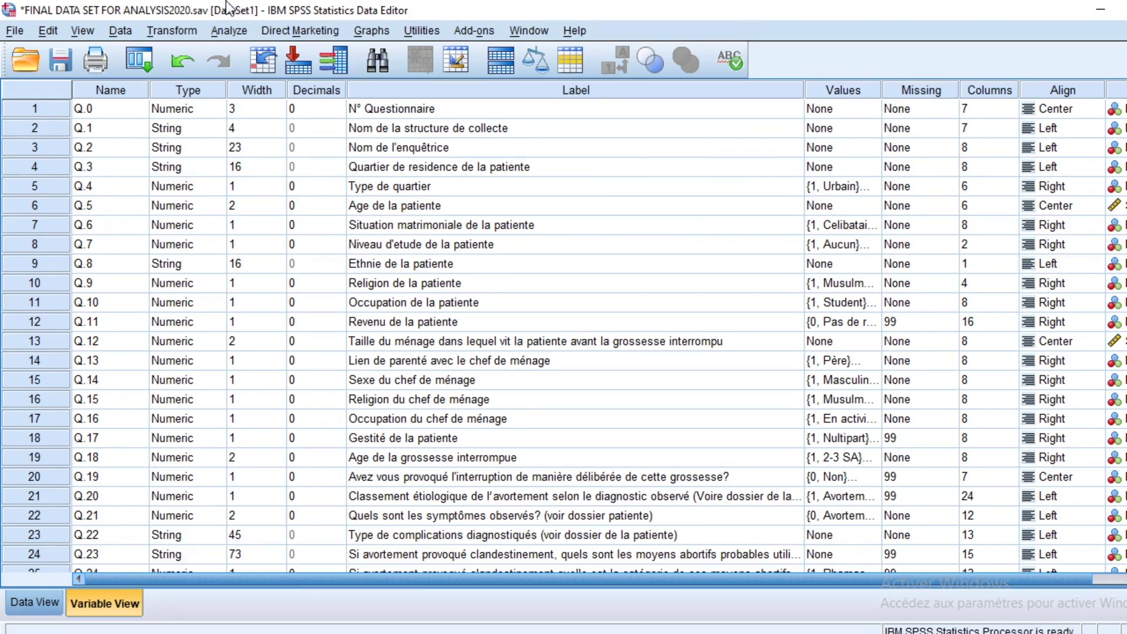
Reopen the binary logistic regression setup for avortement and select Pauvre among the candidate variables
left_click(239, 36)
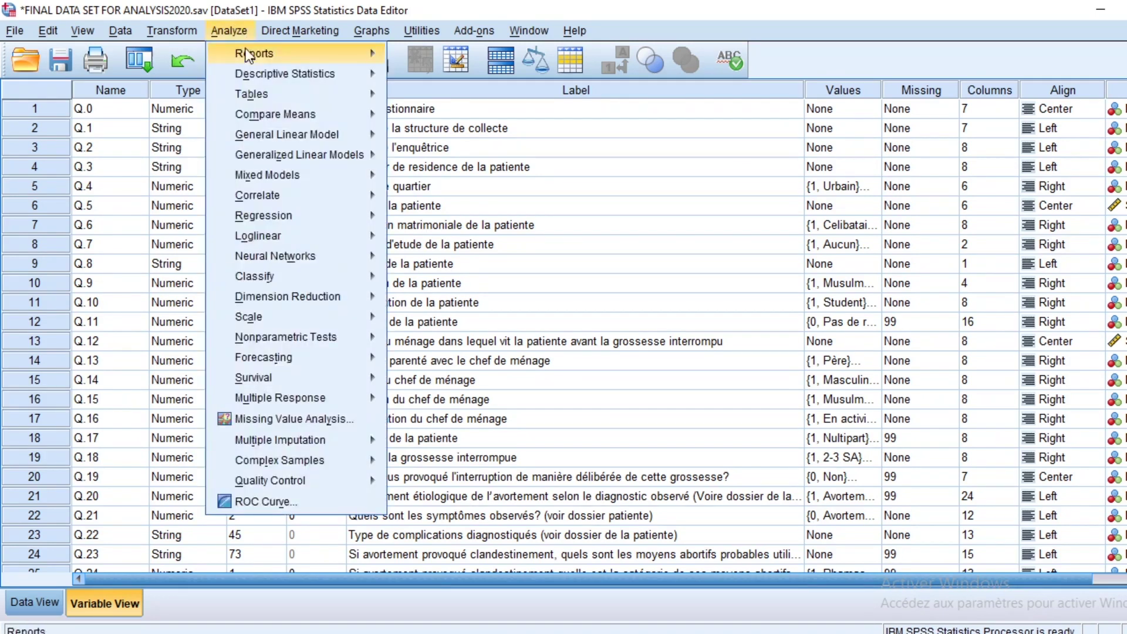
mouse_move(270, 75)
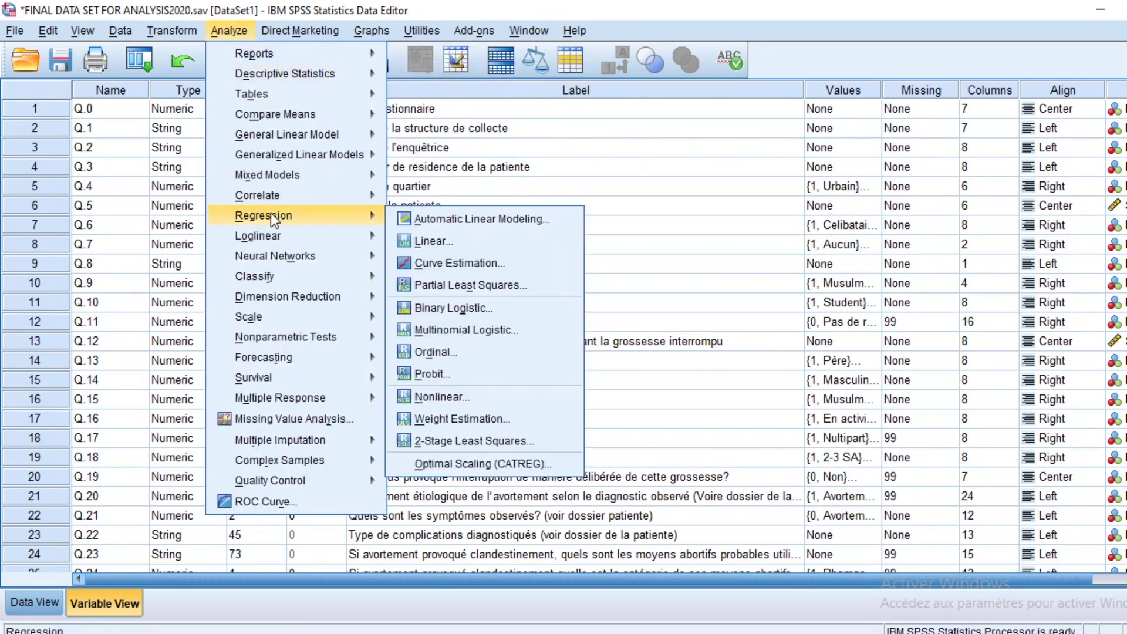
mouse_move(305, 236)
mouse_move(376, 216)
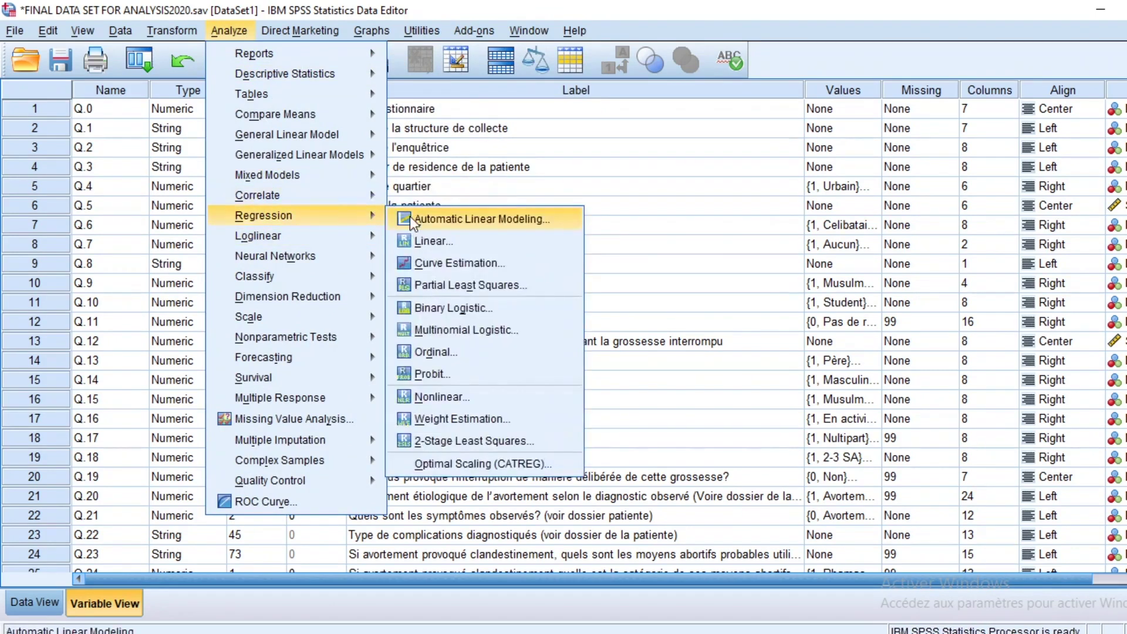
left_click(424, 311)
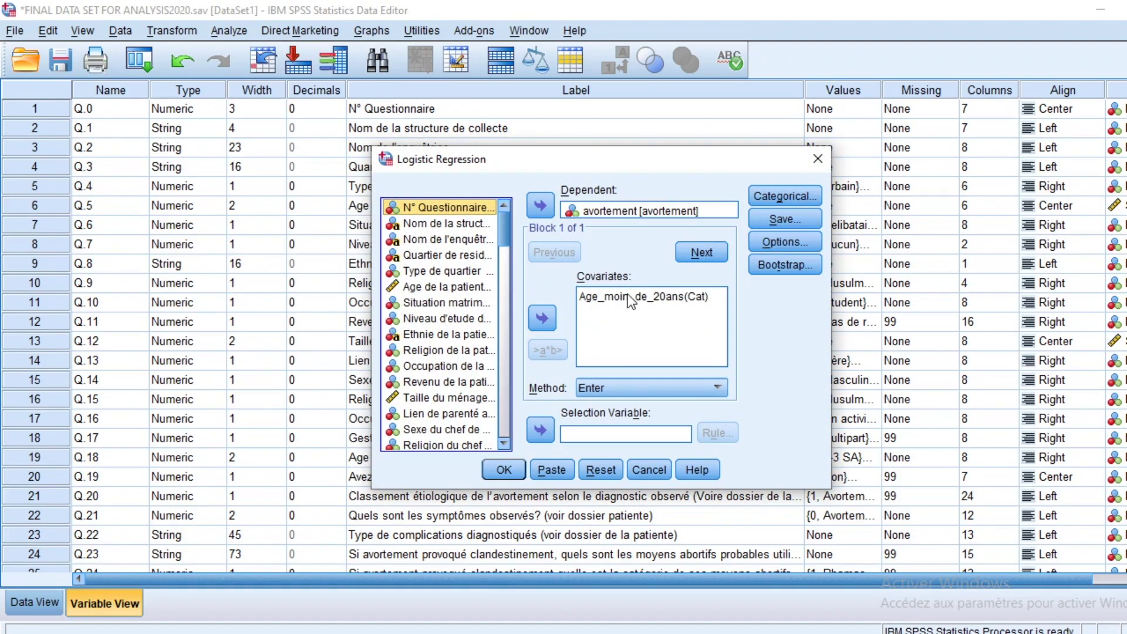
left_click(675, 298)
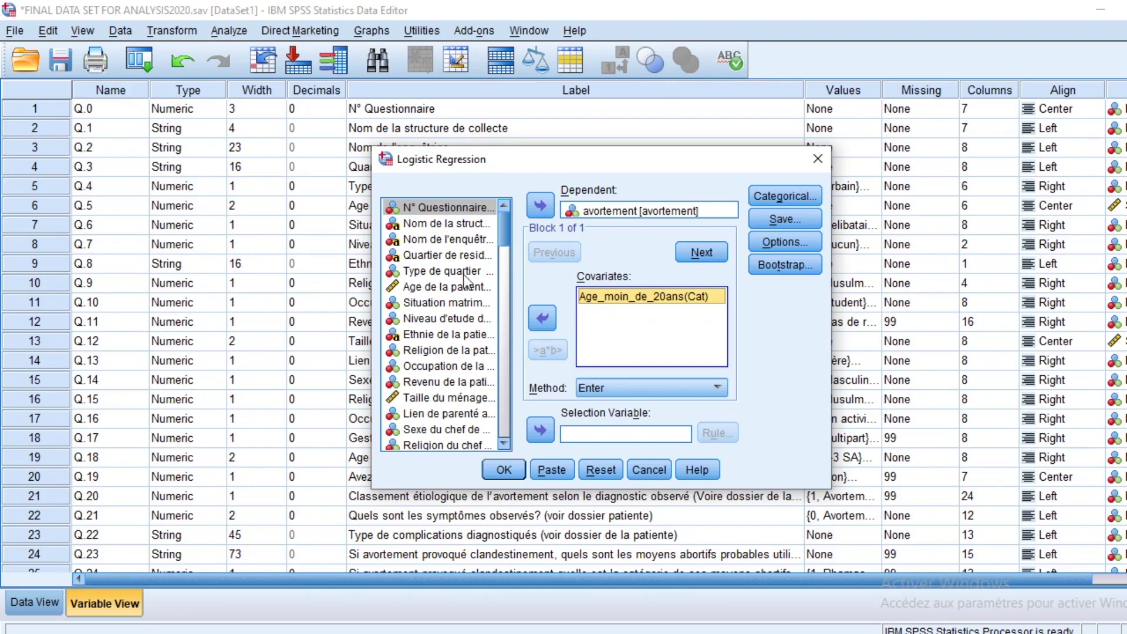
left_click_drag(502, 224, 510, 323)
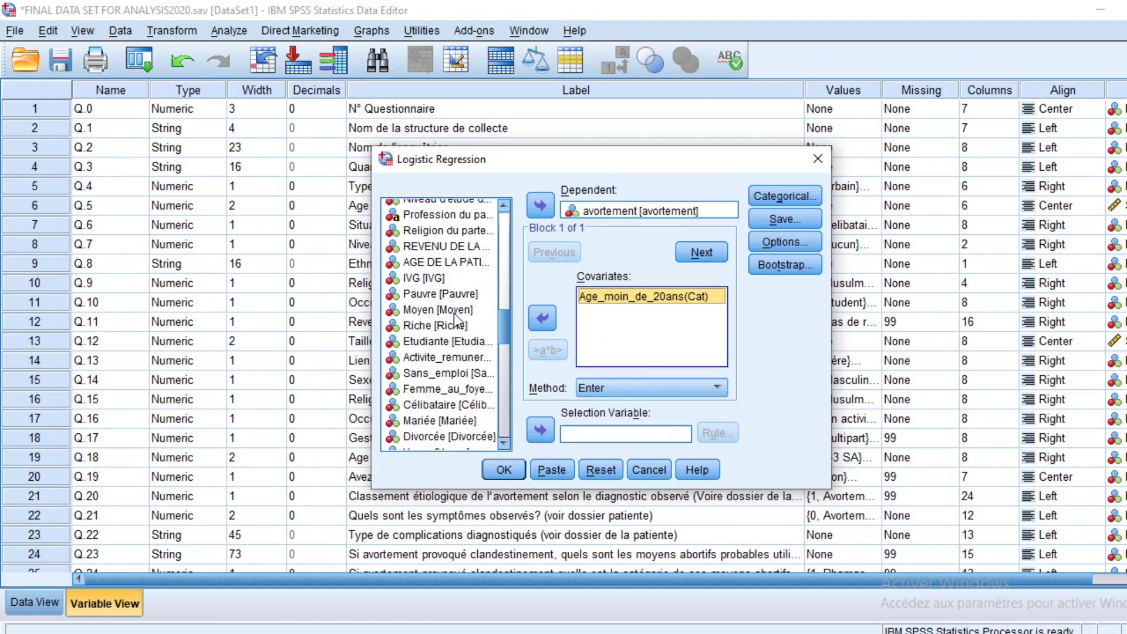
left_click(422, 294)
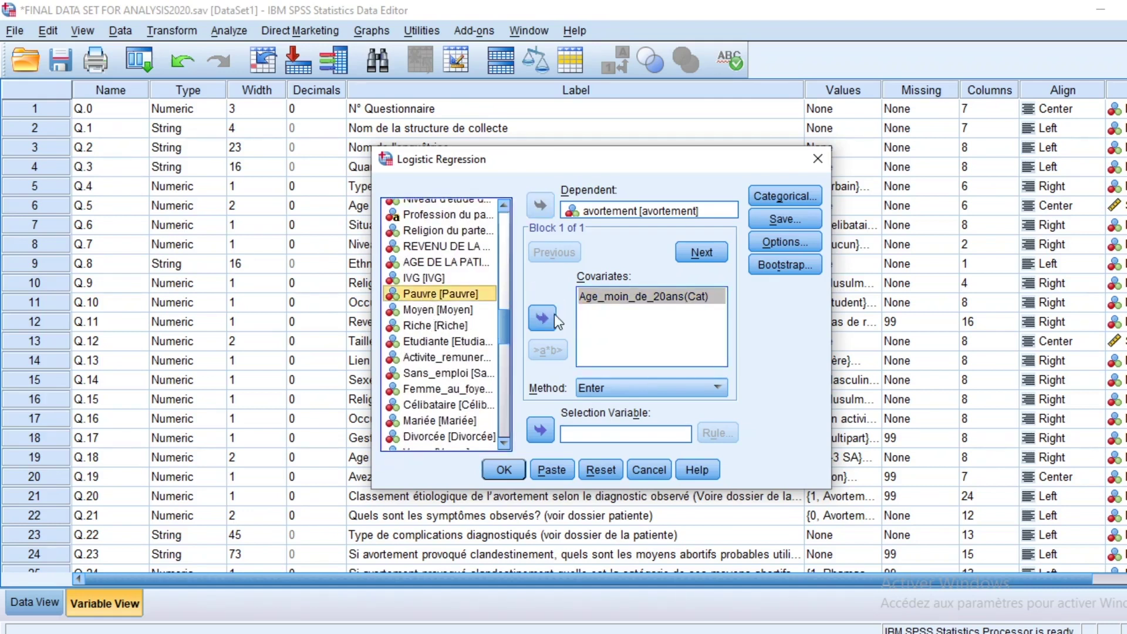
left_click(781, 199)
left_click(640, 237)
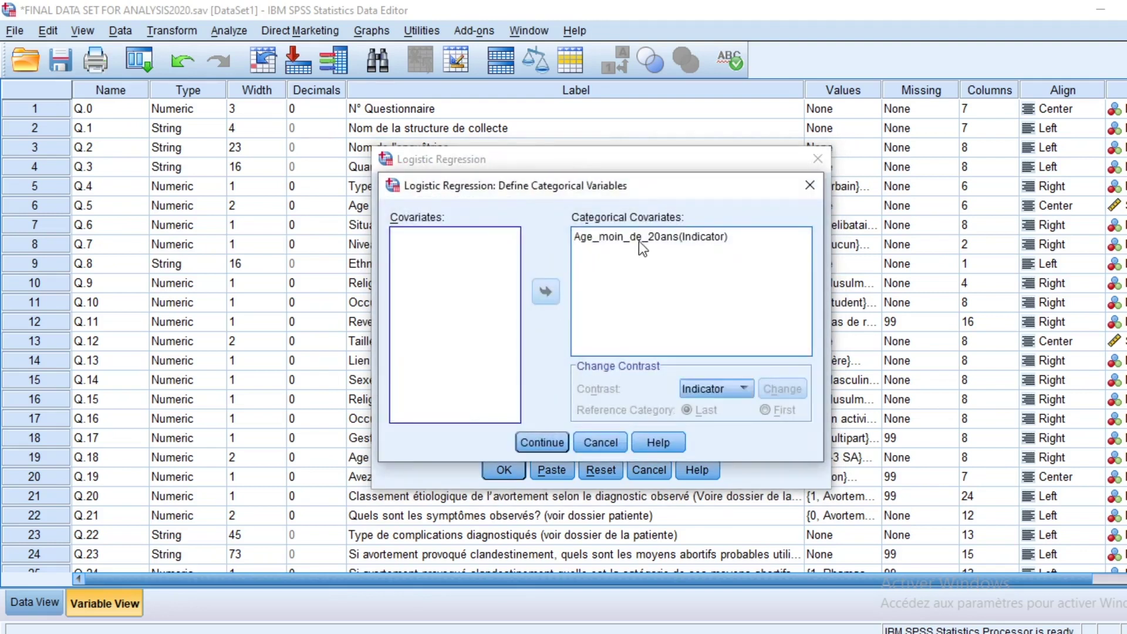
left_click(545, 292)
left_click(799, 187)
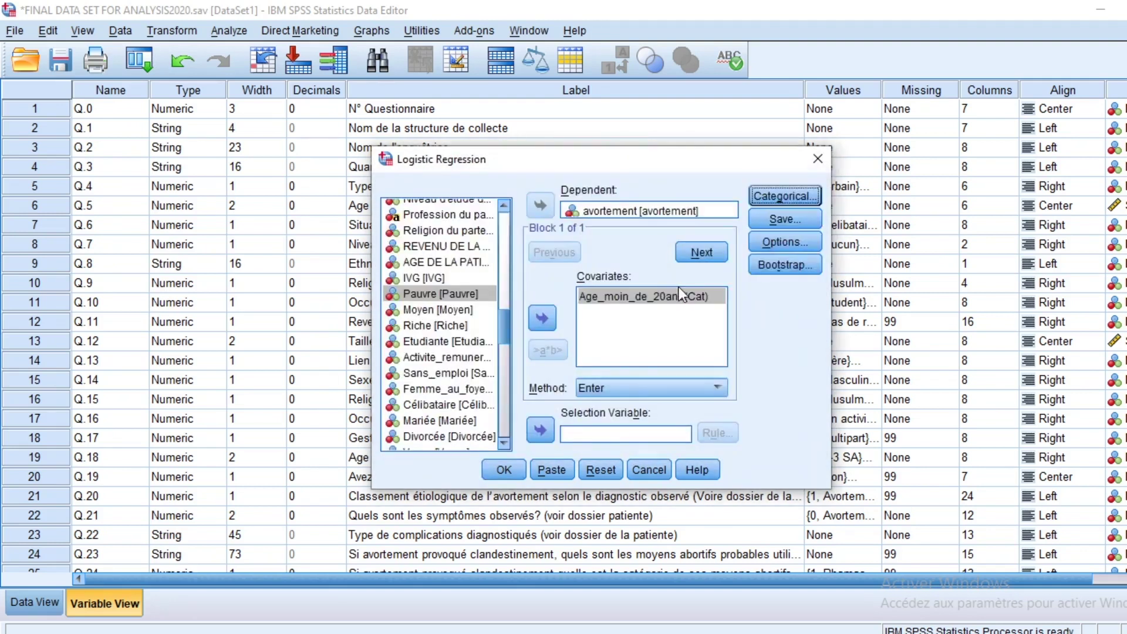
Add Pauvre and Moyen to the covariates of the logistic regression
left_click(451, 297)
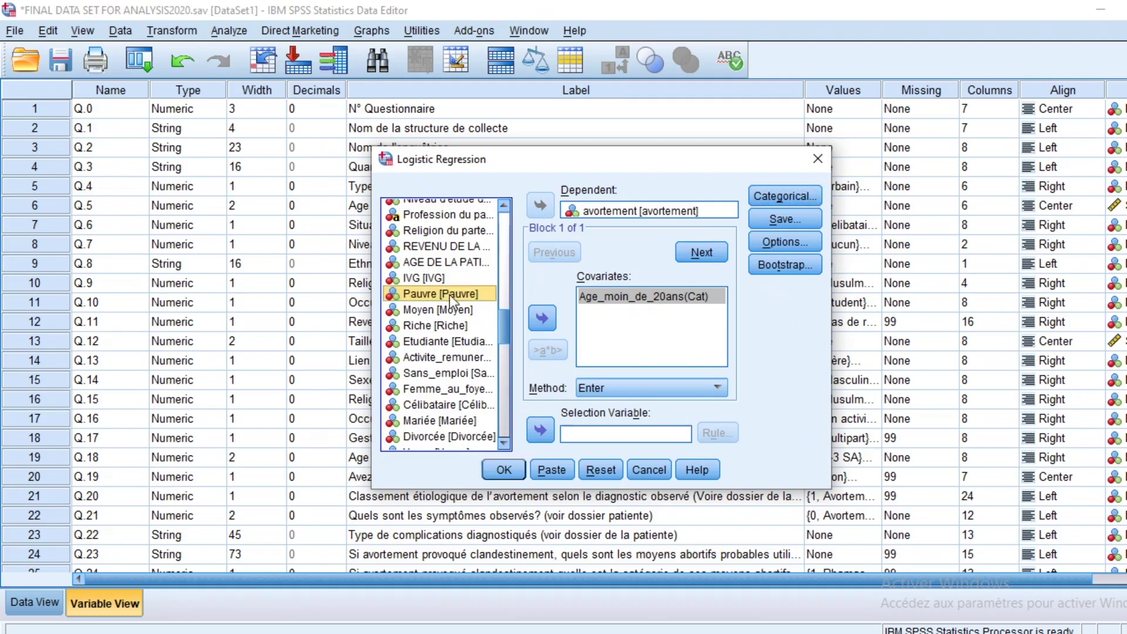
left_click(541, 317)
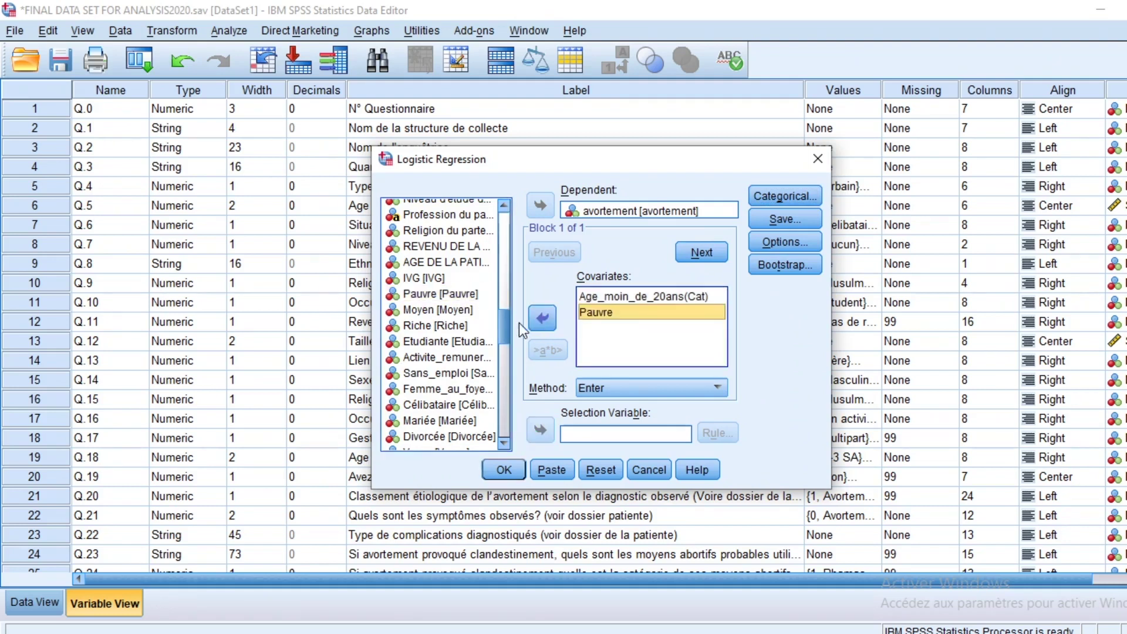
left_click(423, 311)
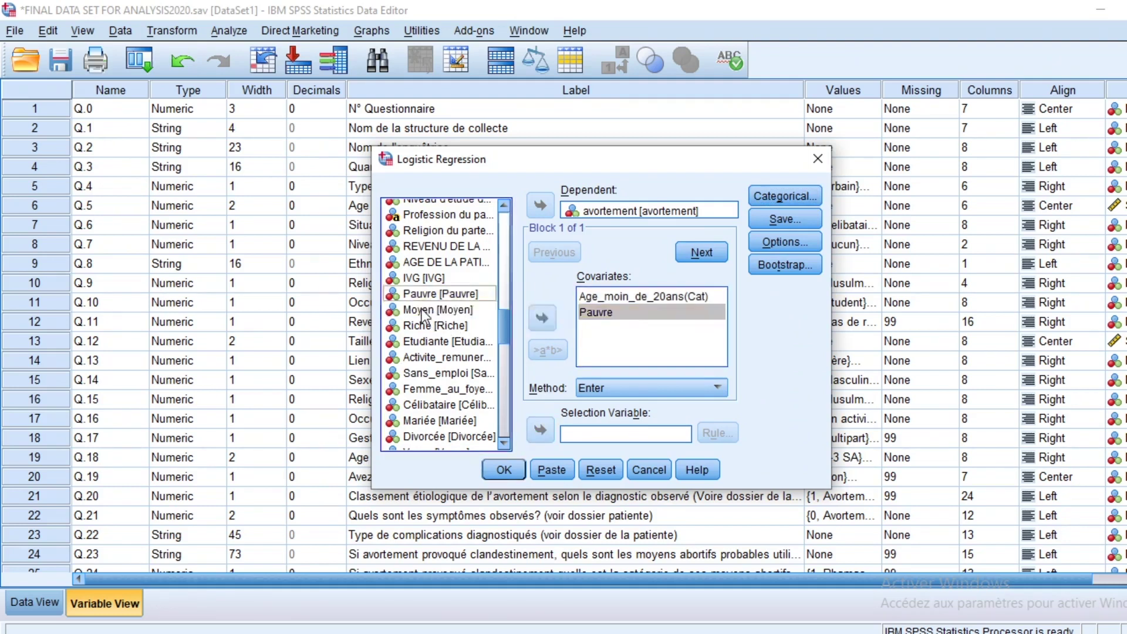
left_click(540, 318)
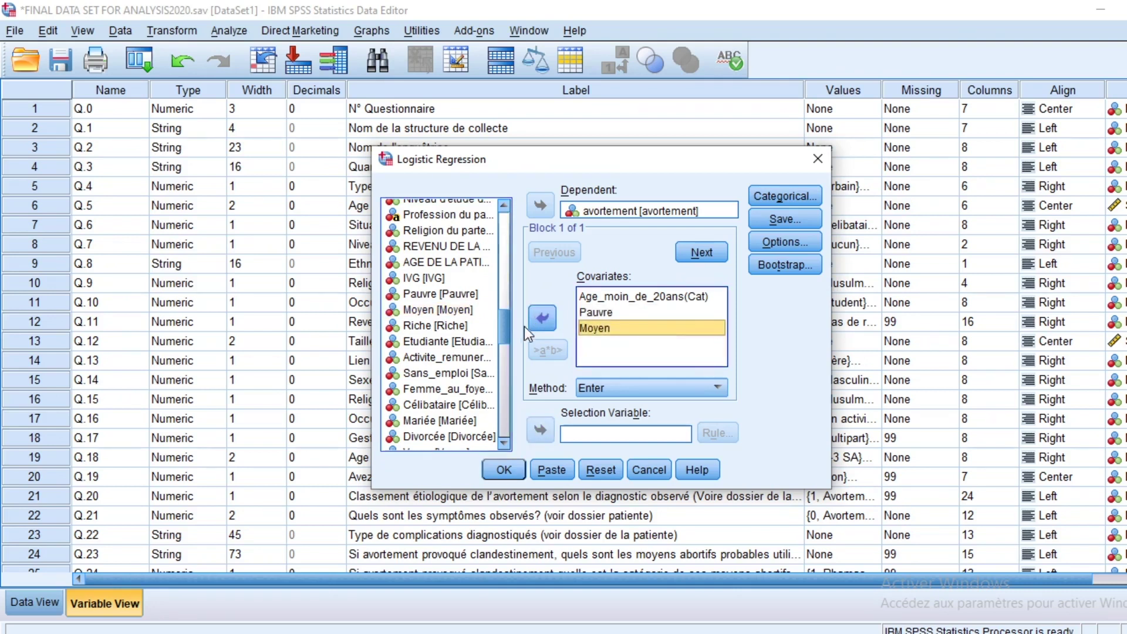
Add Femme_au_foyer, Sans_emploi, Célibataire and Mariée to the covariates of the logistic regression
scroll(506, 340, "down", 2)
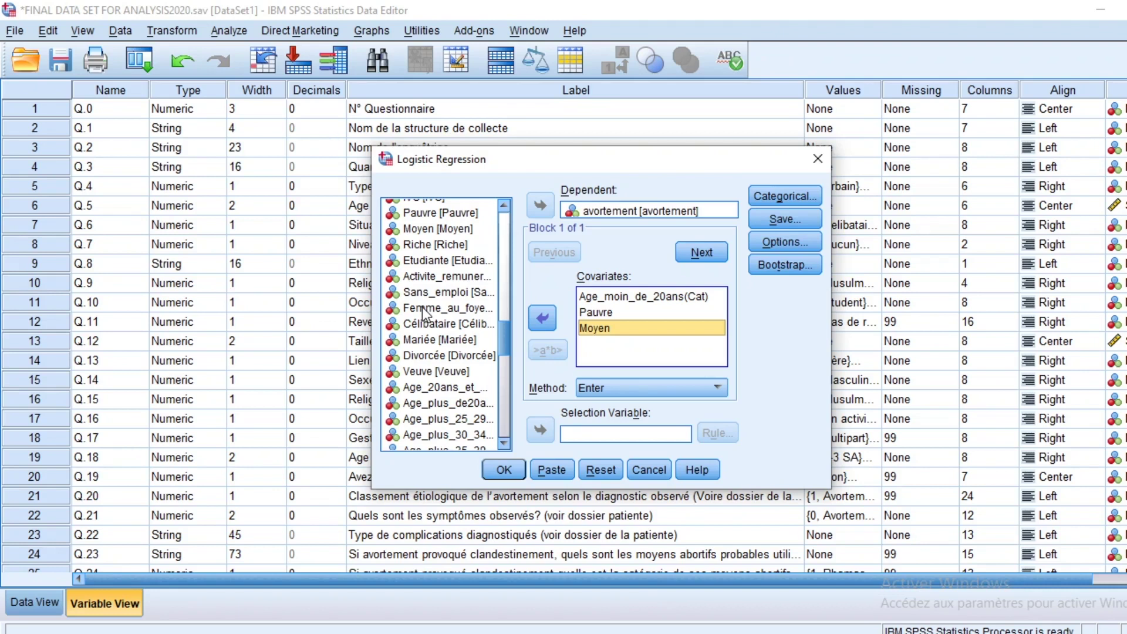
left_click(424, 308)
double_click(424, 308)
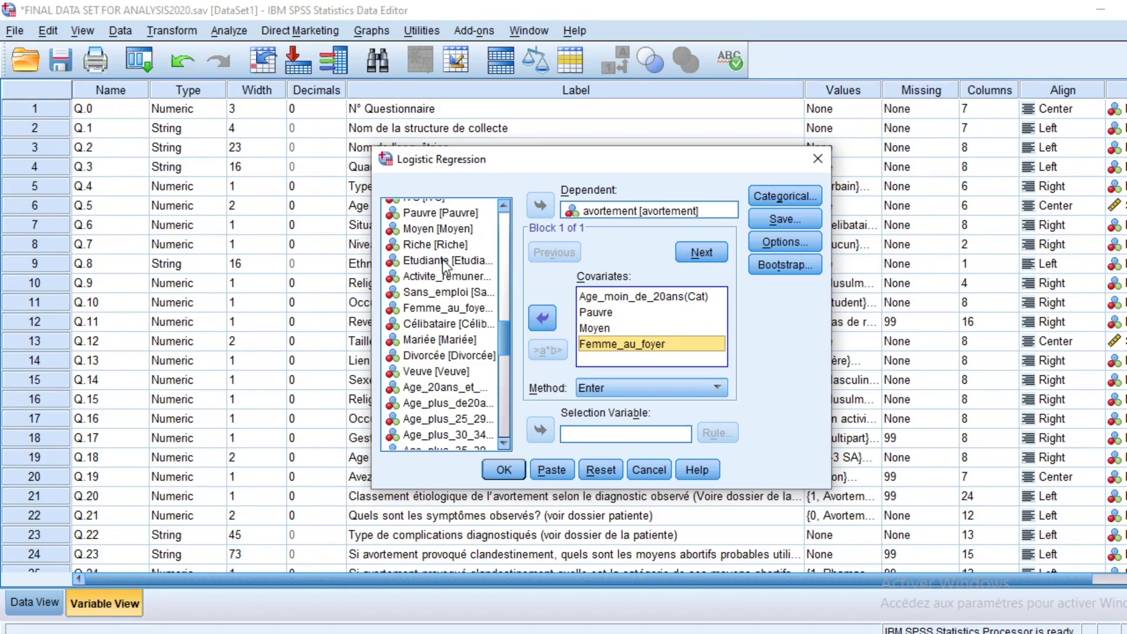
scroll(441, 350, "down", 1)
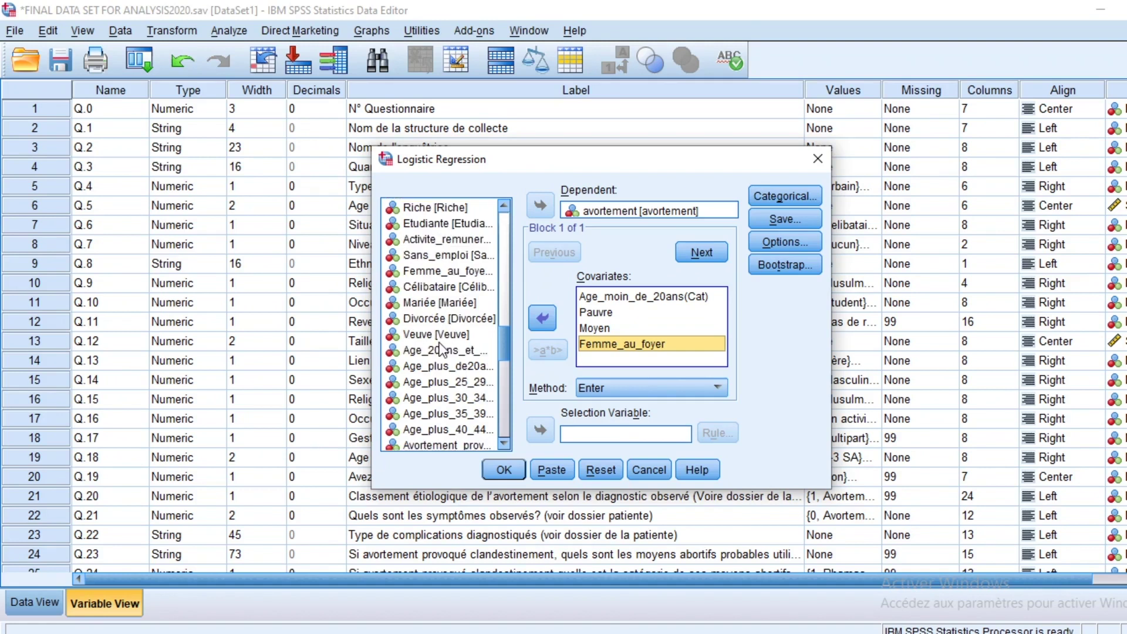
left_click(420, 255)
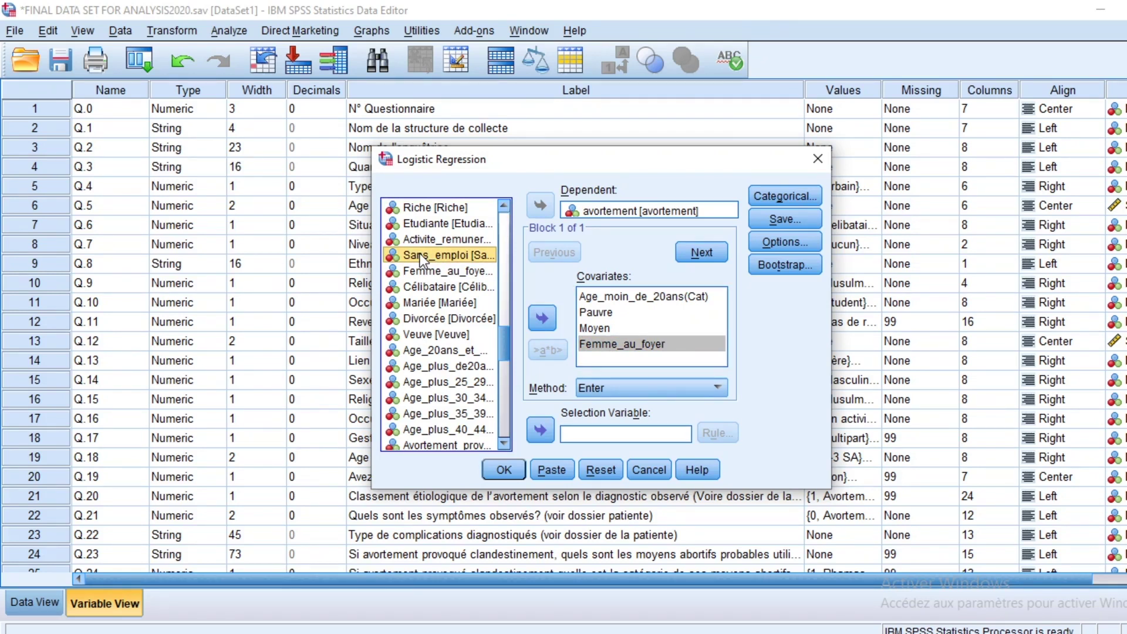
double_click(420, 253)
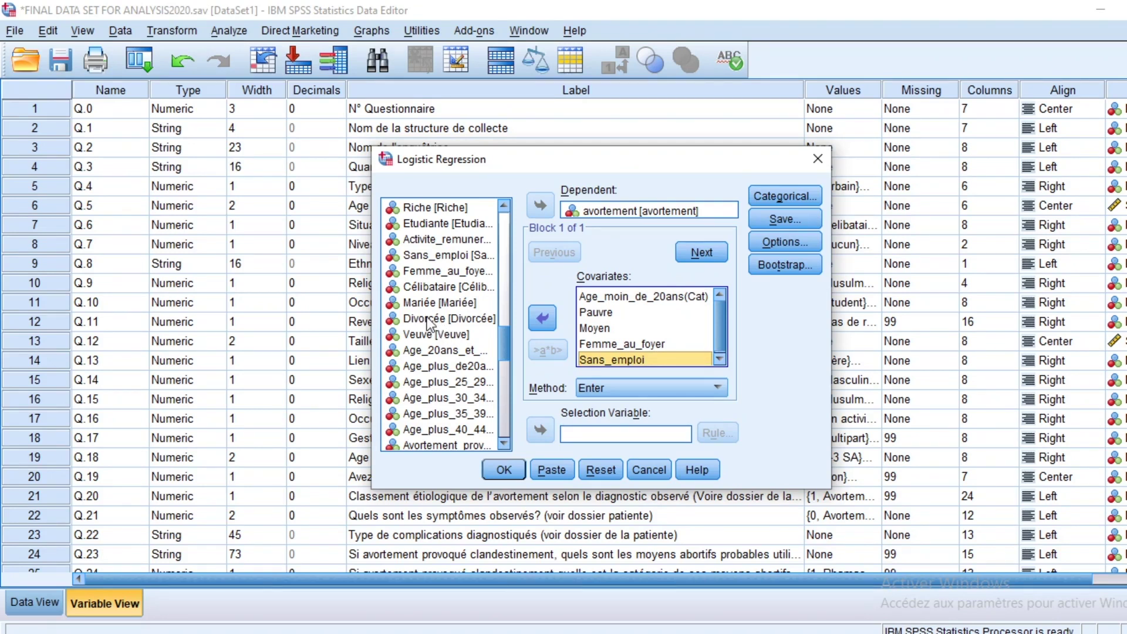
left_click(446, 286)
left_click(549, 320)
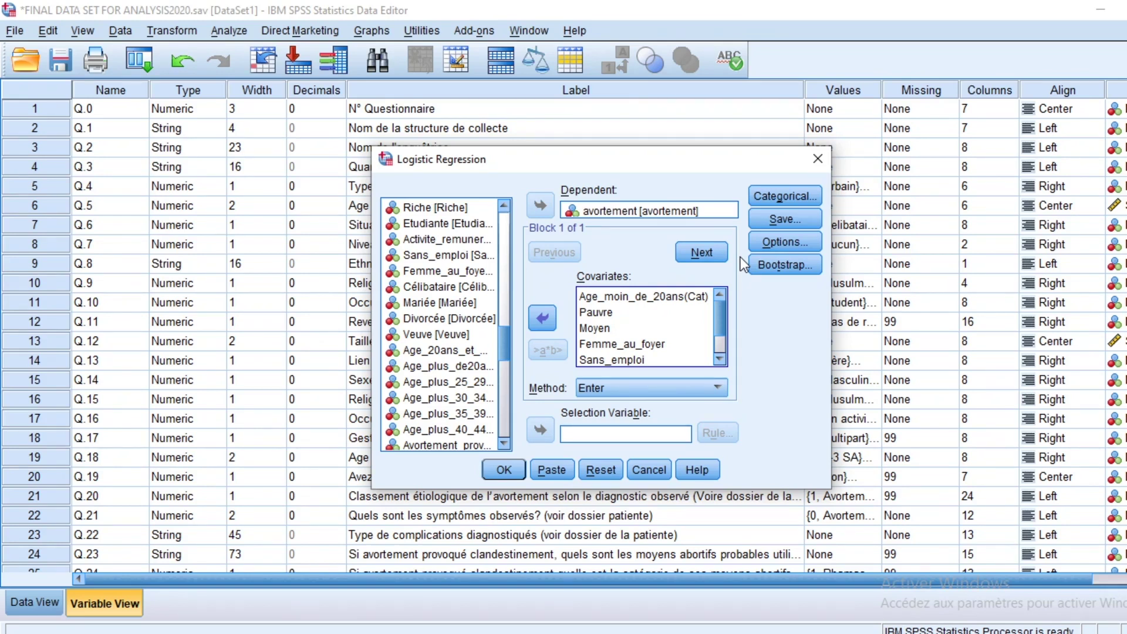
Set the covariate selection method to Backward: Conditional and run the logistic regression
left_click(717, 389)
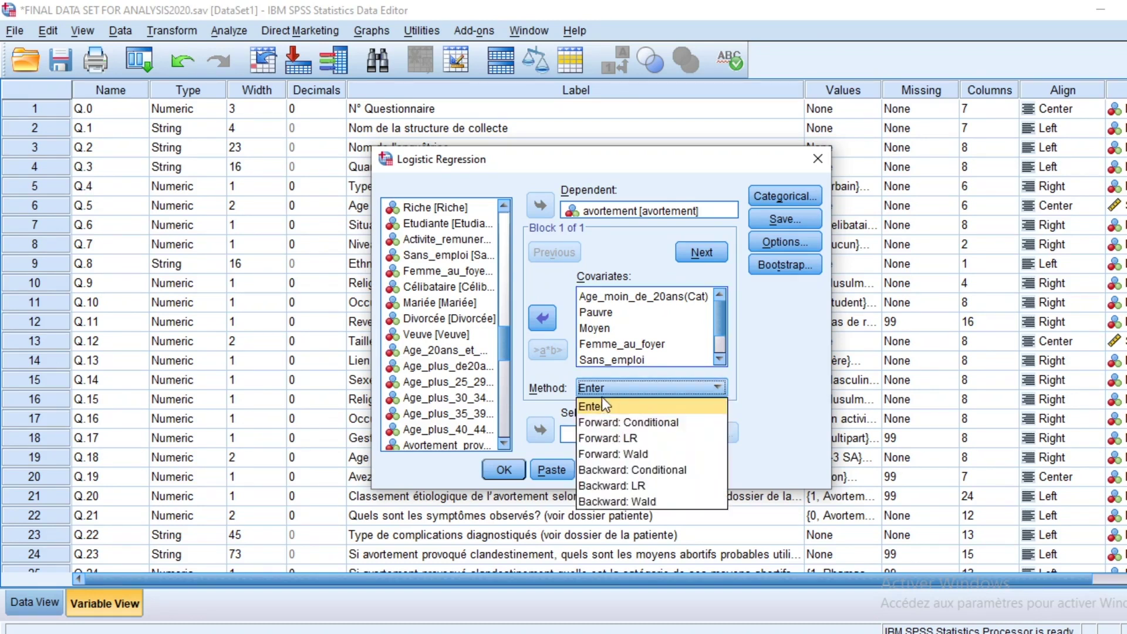
left_click(667, 470)
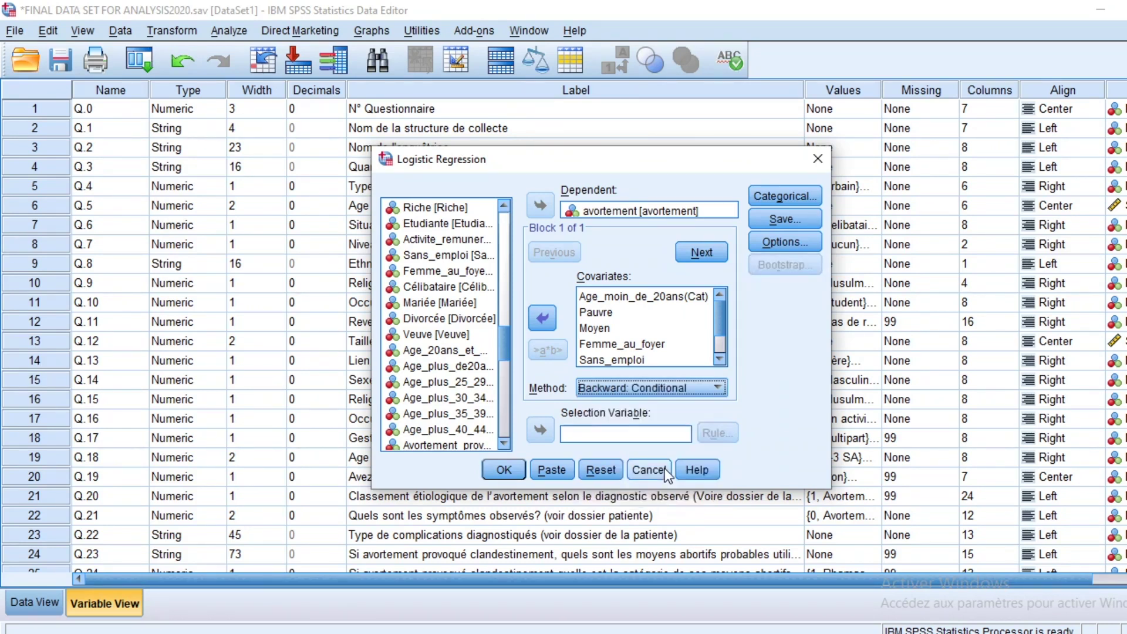
left_click(502, 469)
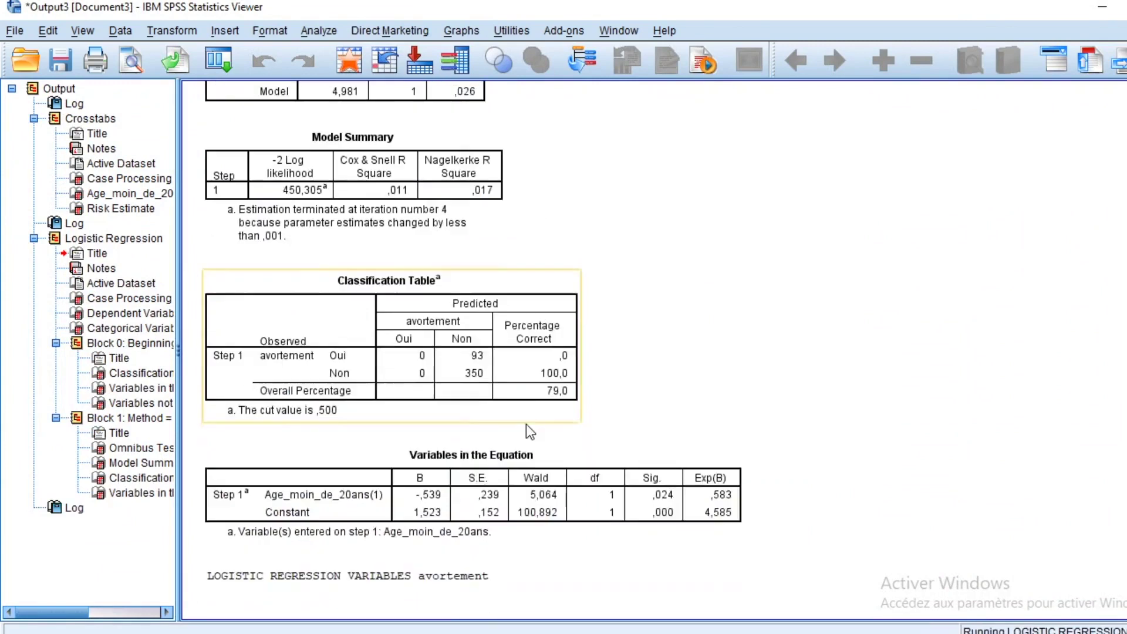
Examine the backward regression output, comparing the Model Summary, Classification Table and each step of the Variables in the Equation table
scroll(543, 424, "down", 15)
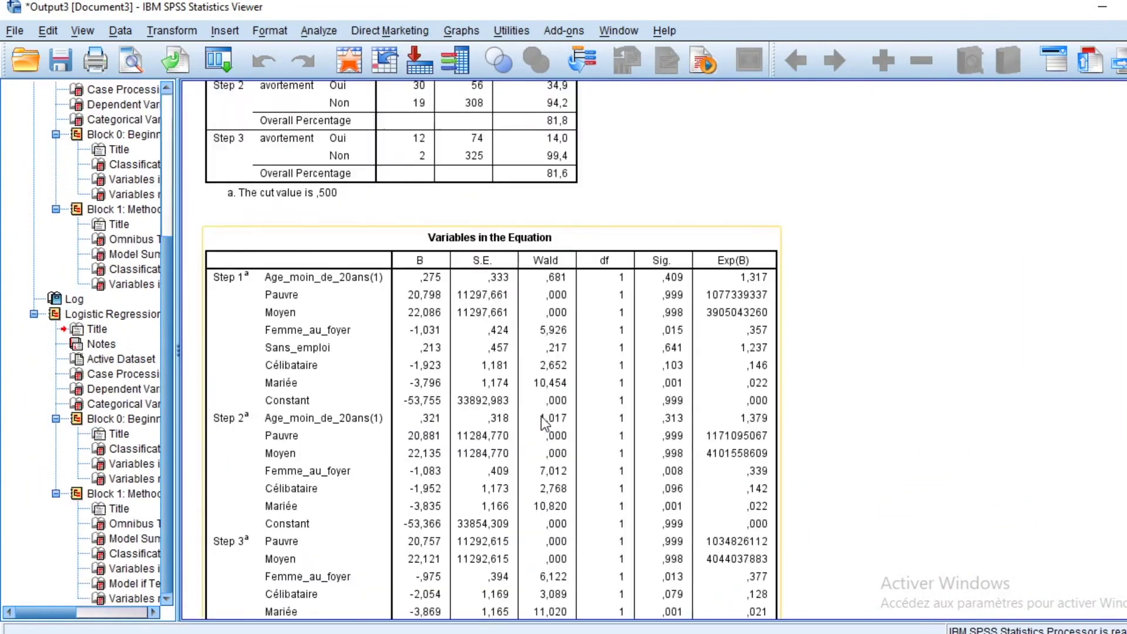
scroll(547, 420, "up", 5)
scroll(547, 420, "up", 8)
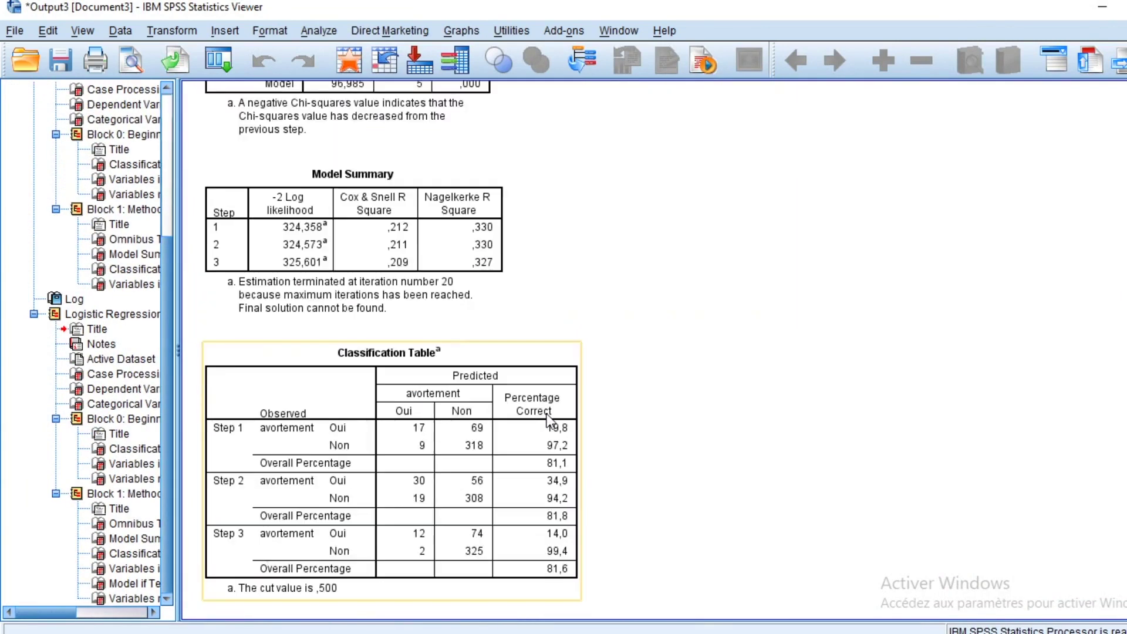
scroll(550, 340, "down", 5)
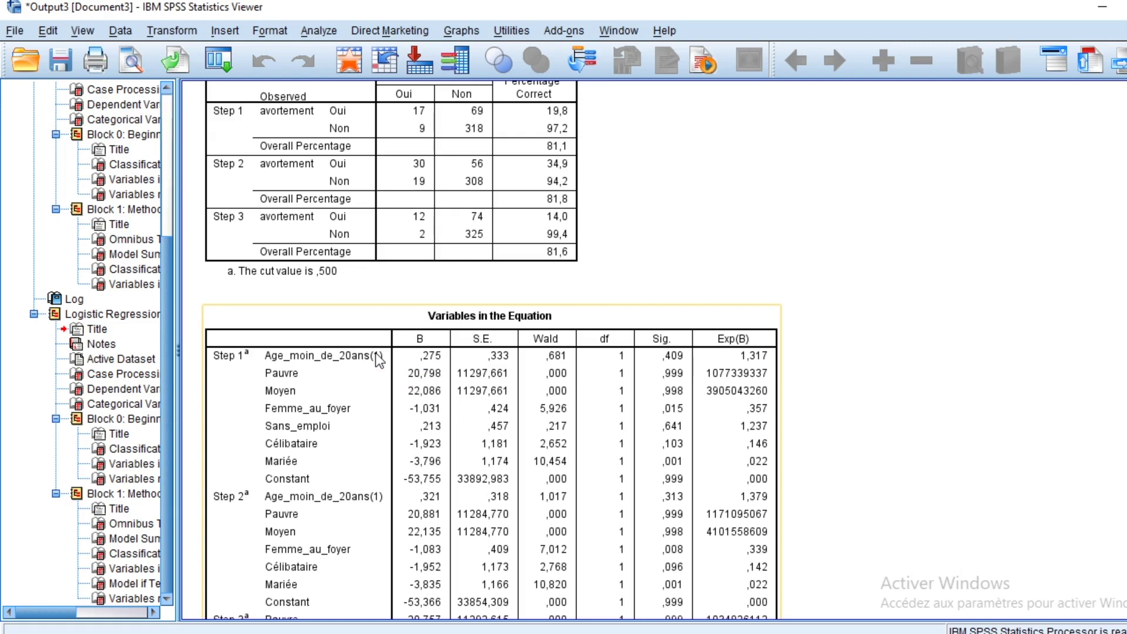
scroll(504, 371, "down", 8)
scroll(520, 371, "up", 12)
scroll(311, 341, "down", 6)
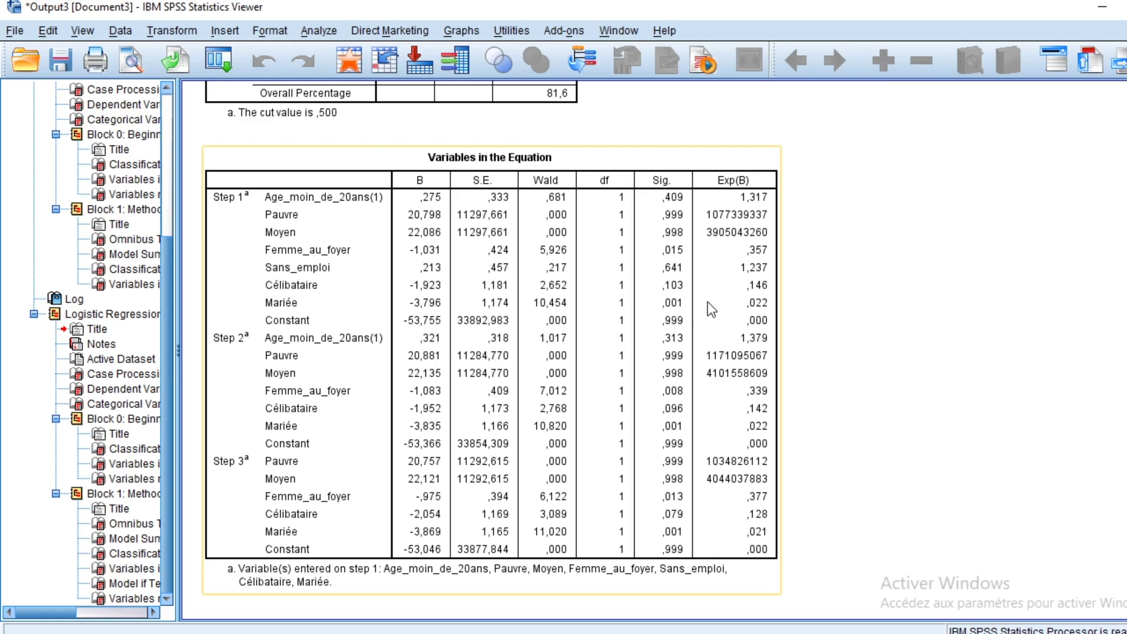
scroll(337, 264, "down", 3)
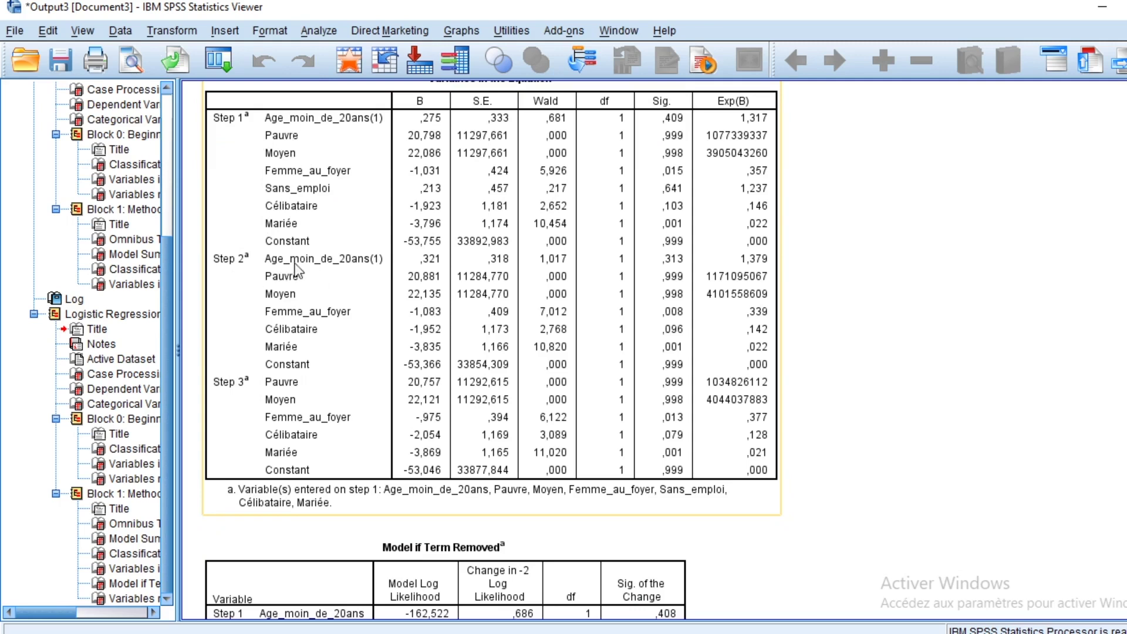
left_click(145, 383)
left_click(250, 397)
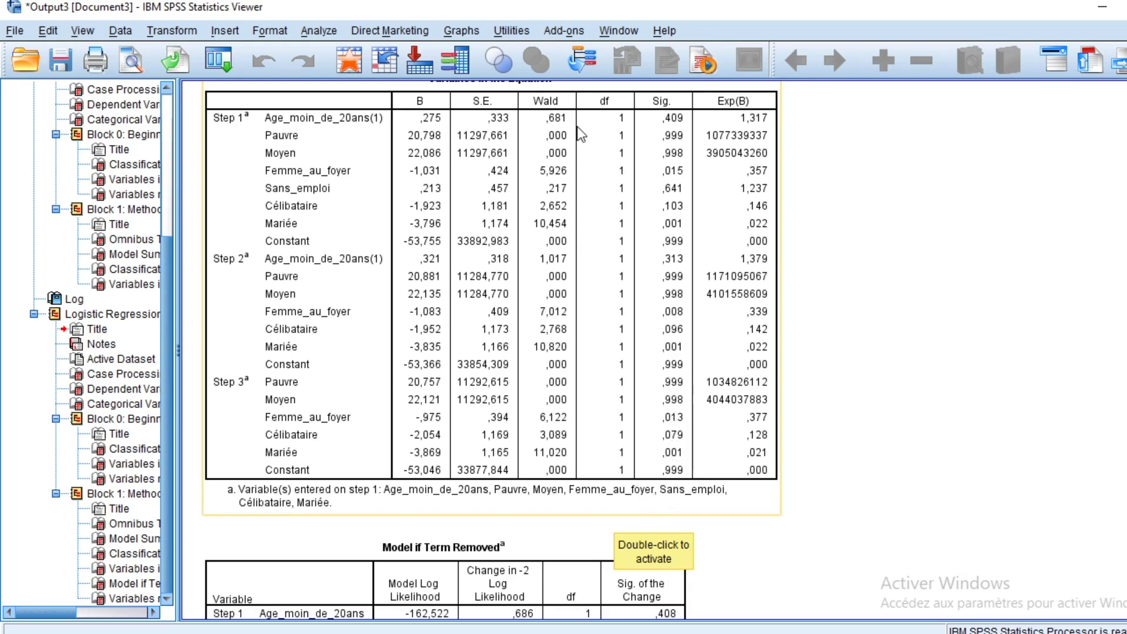
Enable the 95% confidence interval for exp(B) in the binary logistic regression options and rerun the model
left_click(325, 32)
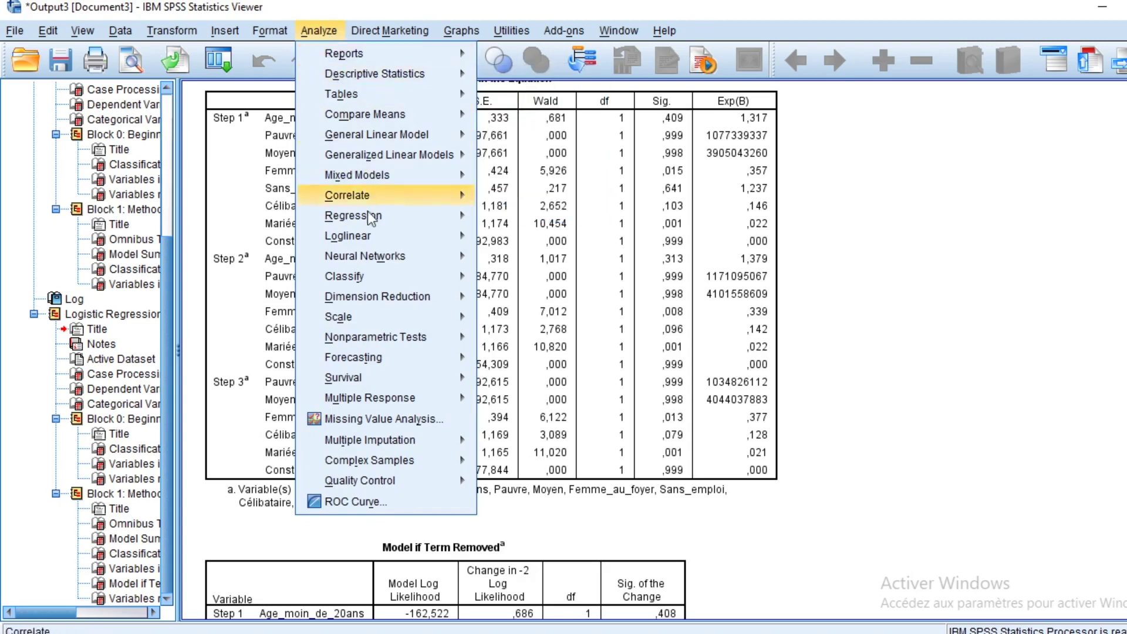
mouse_move(371, 221)
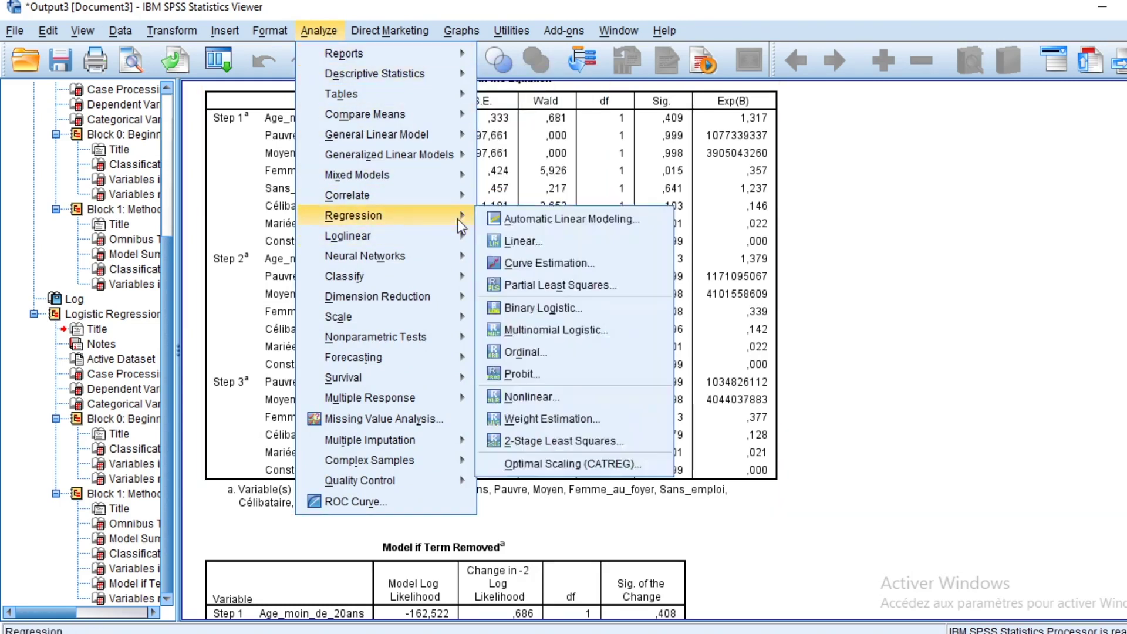
left_click(530, 310)
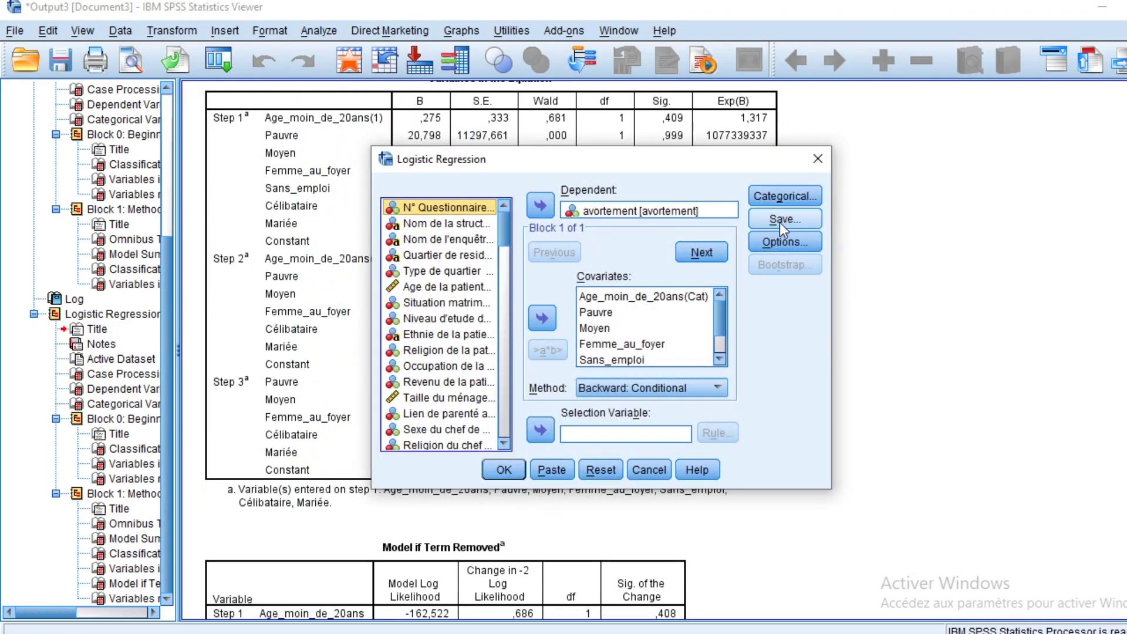
left_click(783, 250)
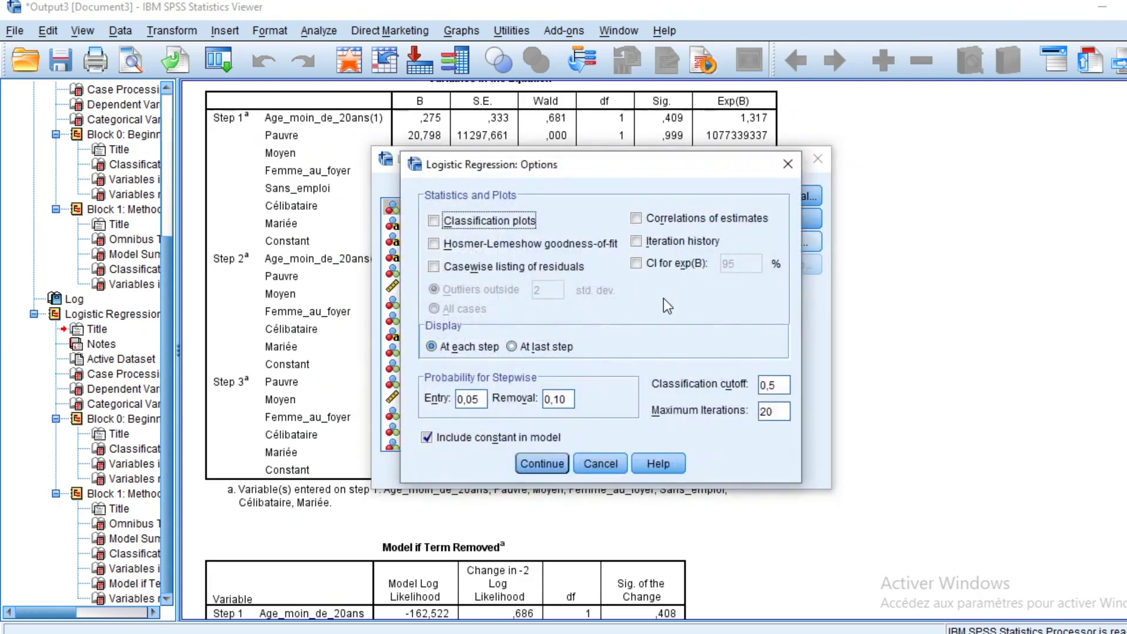
left_click(637, 265)
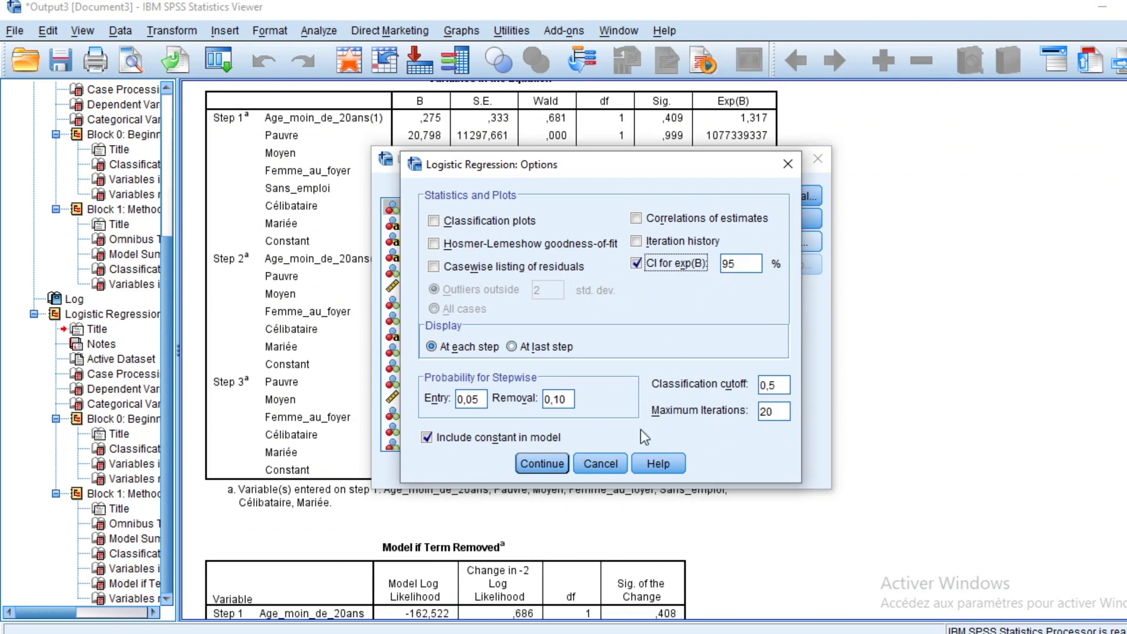
left_click(541, 464)
left_click(503, 468)
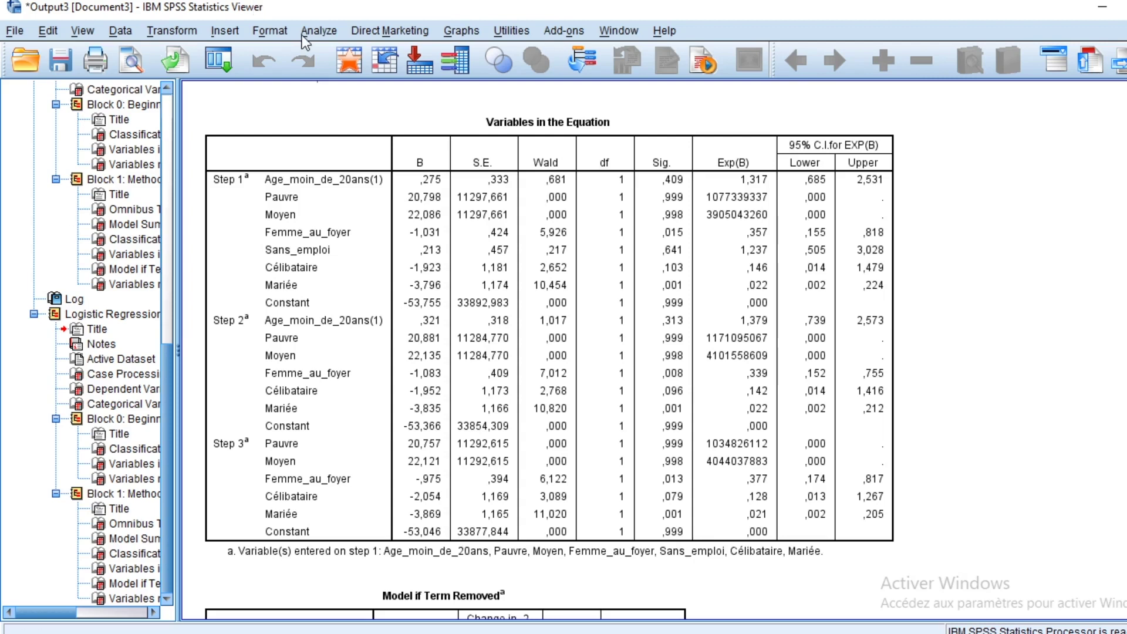
Remove Age_moin_de_20ans and Sans_emploi from the covariates of the binary logistic regression on avortement
left_click(322, 23)
mouse_move(446, 73)
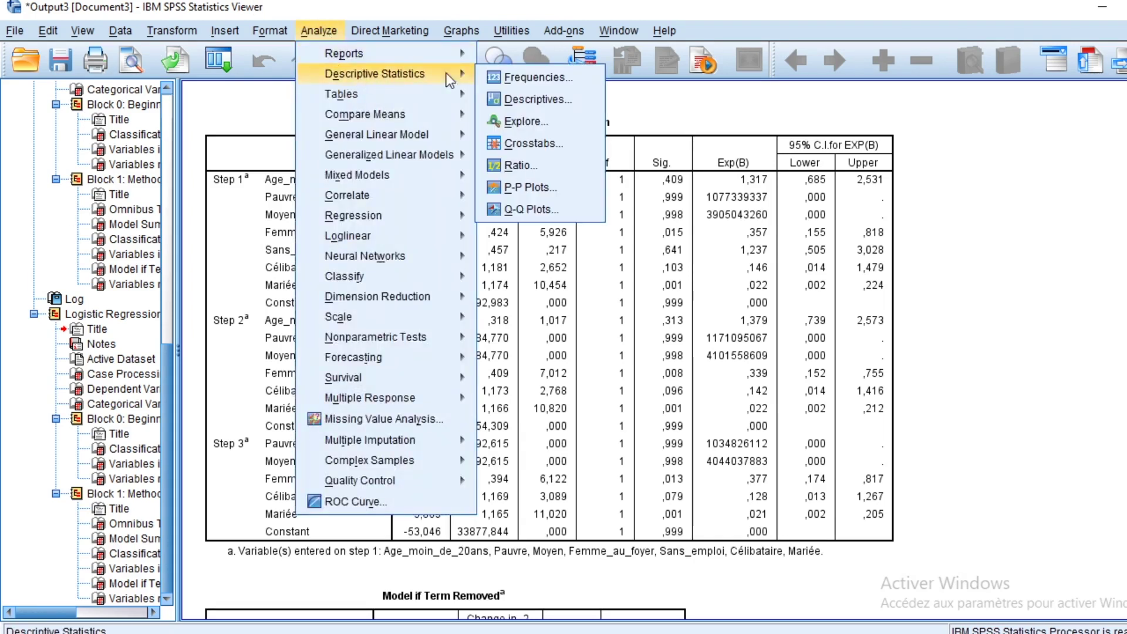
mouse_move(375, 216)
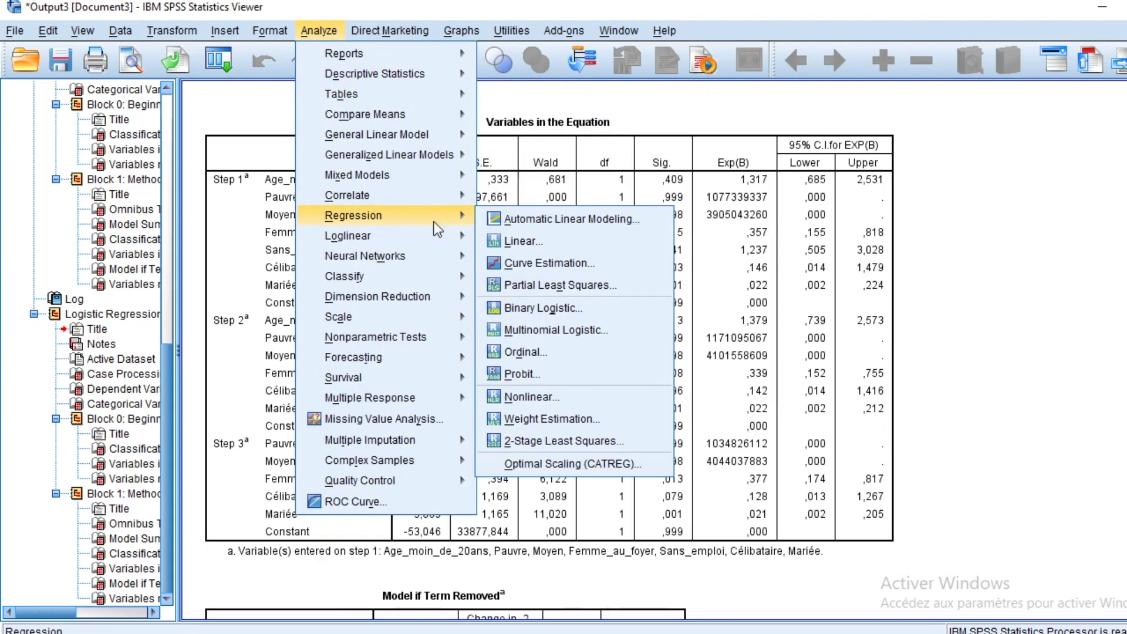
left_click(541, 310)
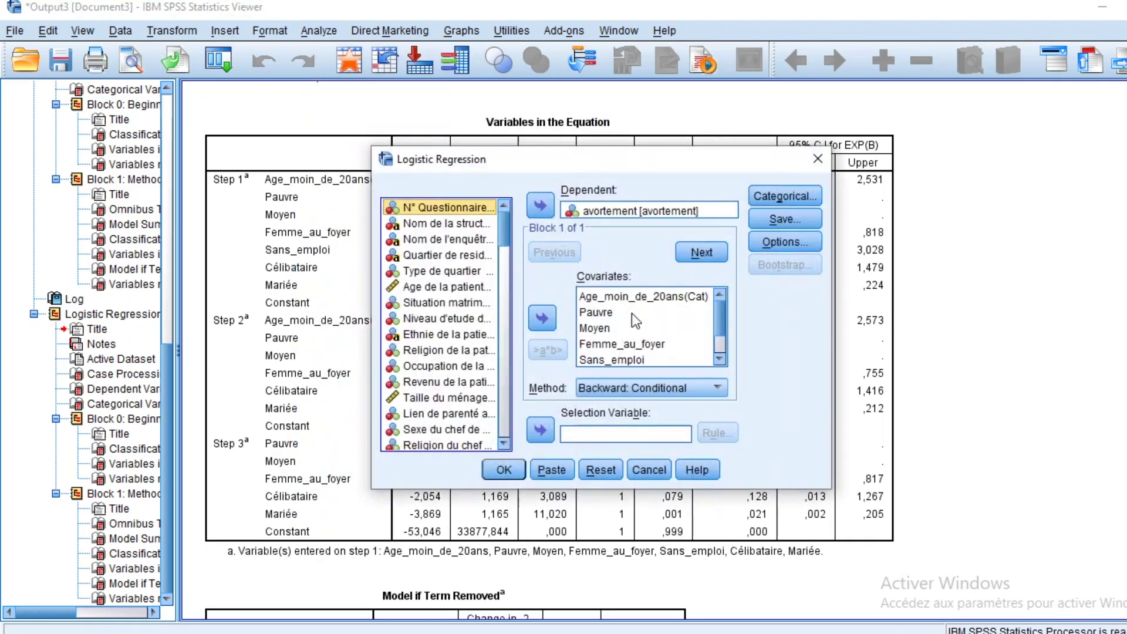
left_click(607, 297)
left_click(635, 296)
left_click(542, 317)
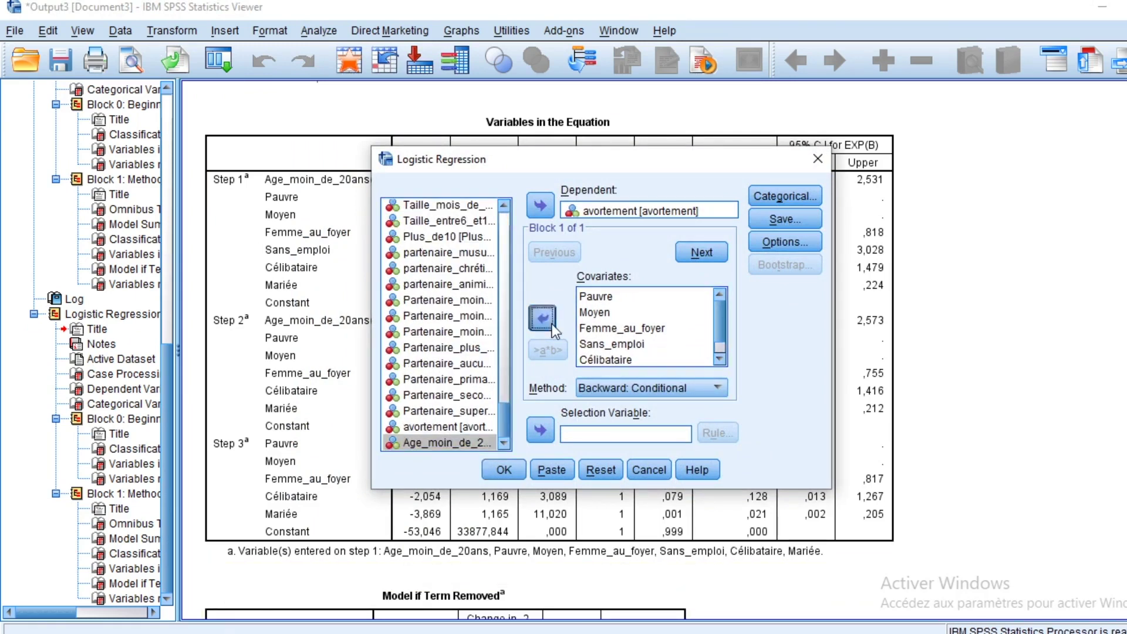
left_click(600, 312)
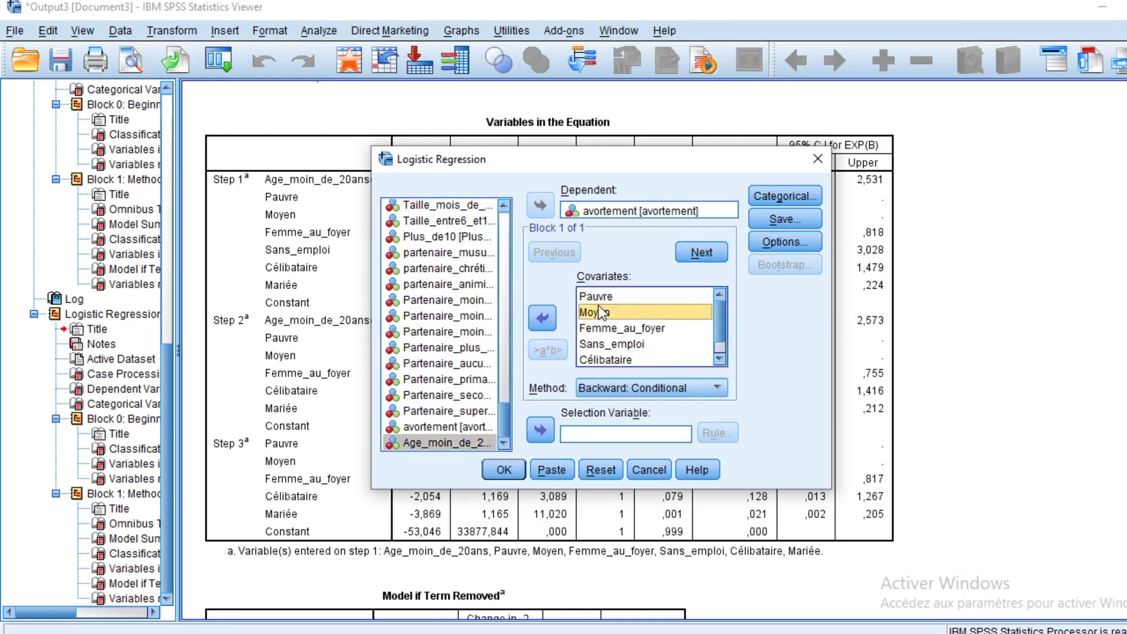
left_click(599, 297)
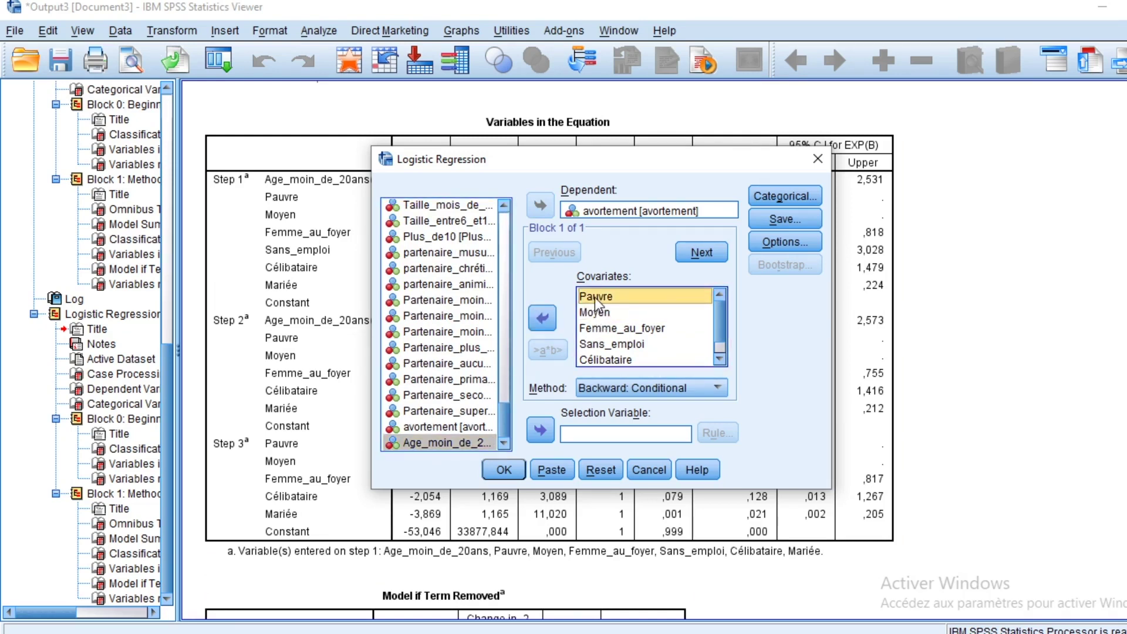
left_click(610, 327)
left_click(616, 349)
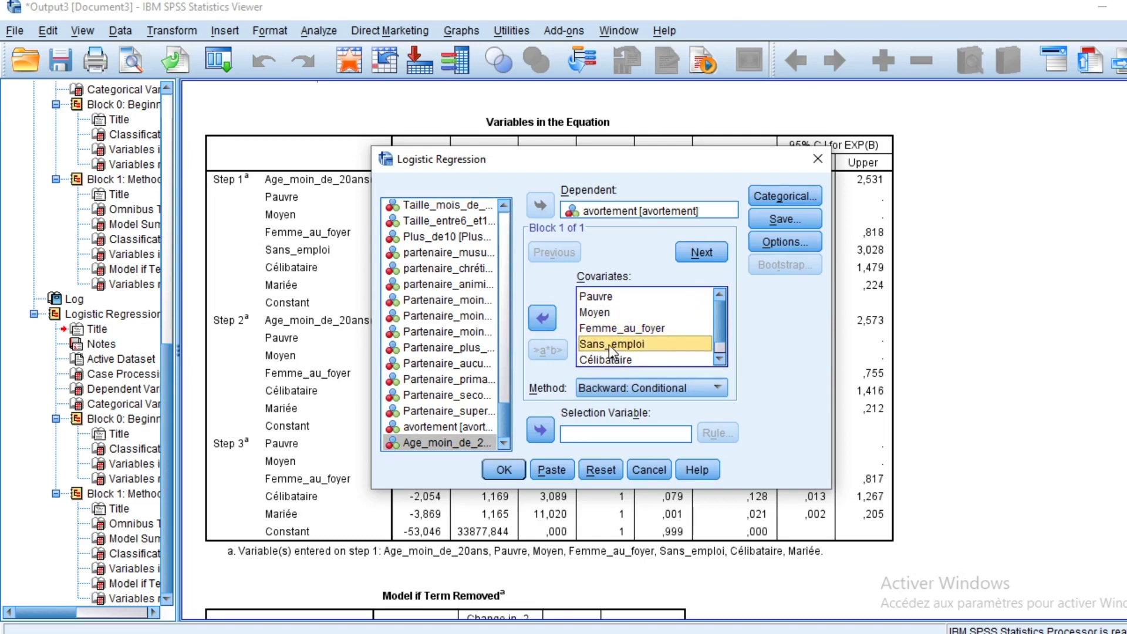
left_click(552, 320)
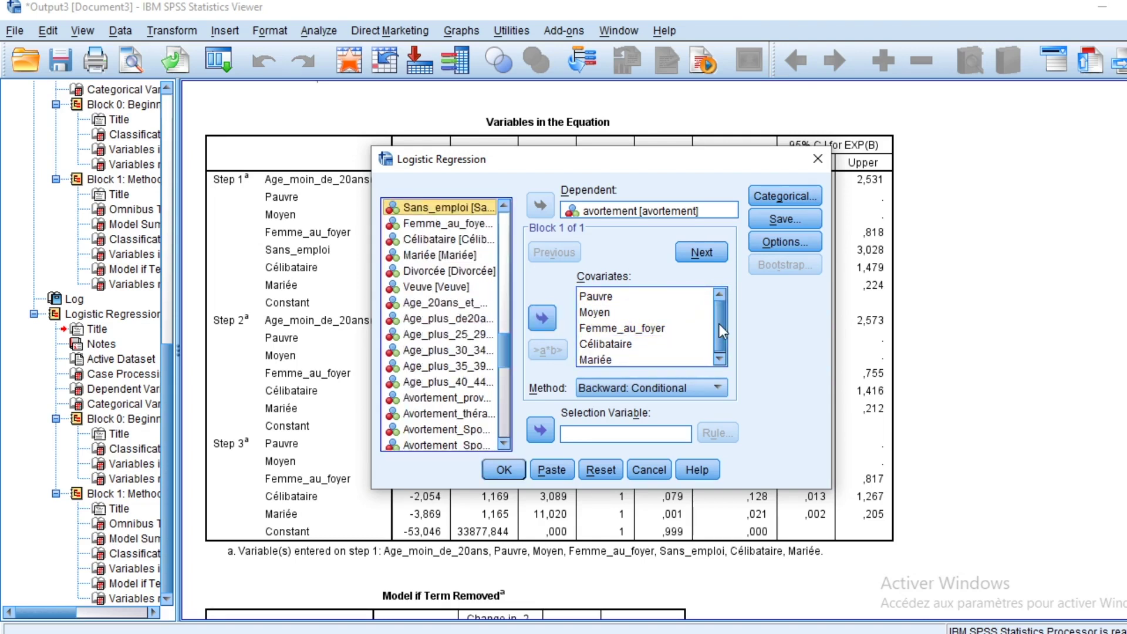
scroll(719, 325, "down", 1)
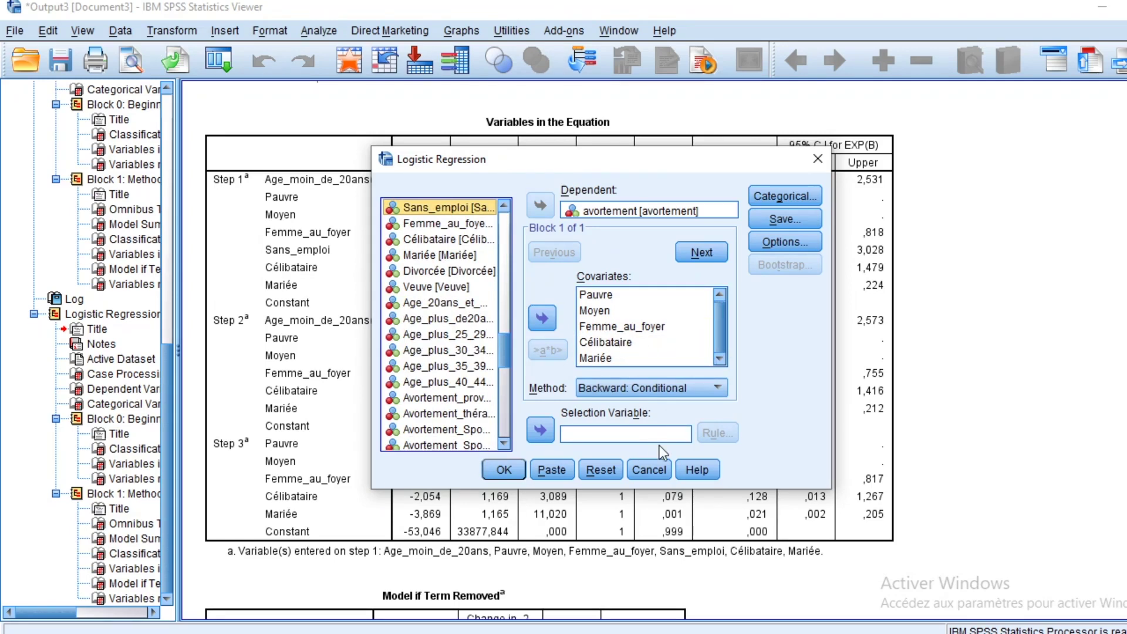
Set the covariate selection method to Enter and run the logistic regression
left_click(717, 388)
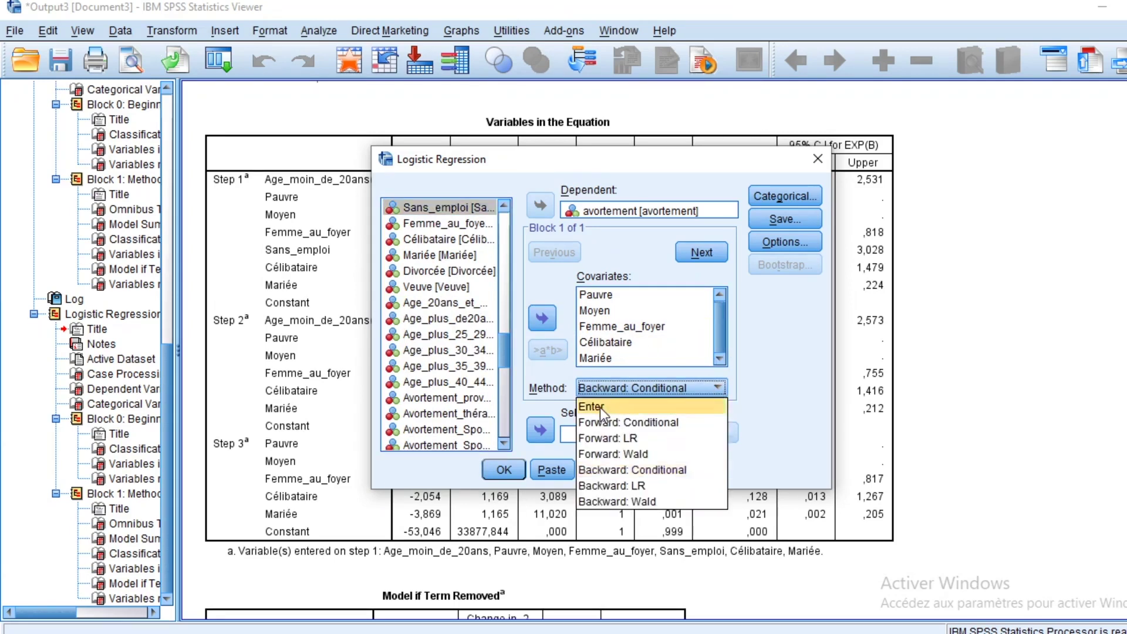
left_click(600, 407)
left_click(717, 388)
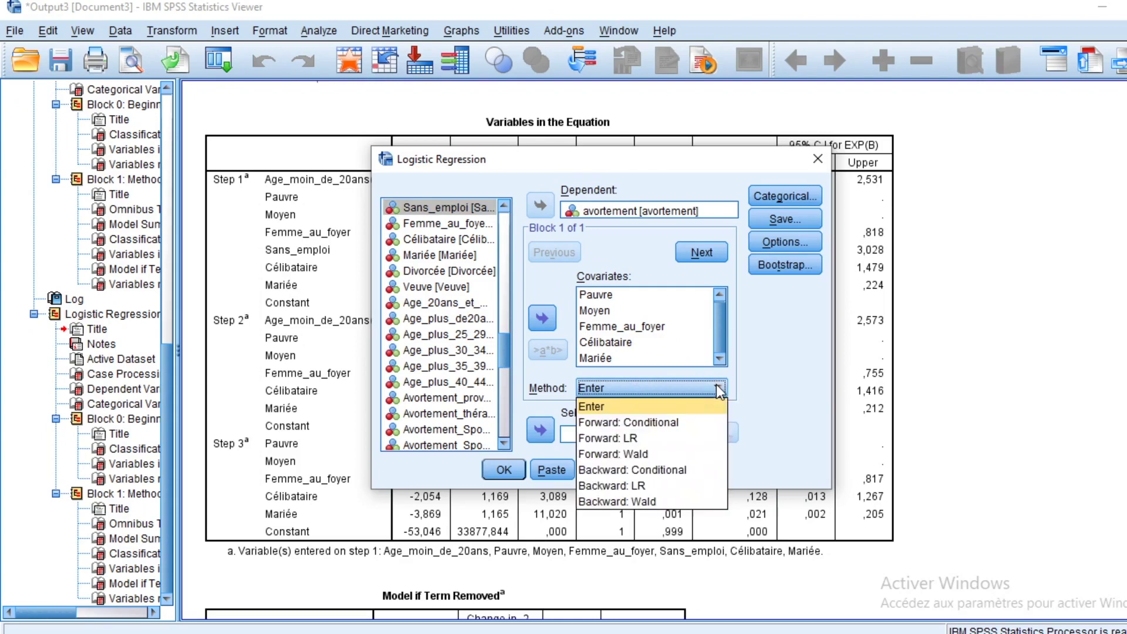
left_click(626, 407)
left_click(505, 465)
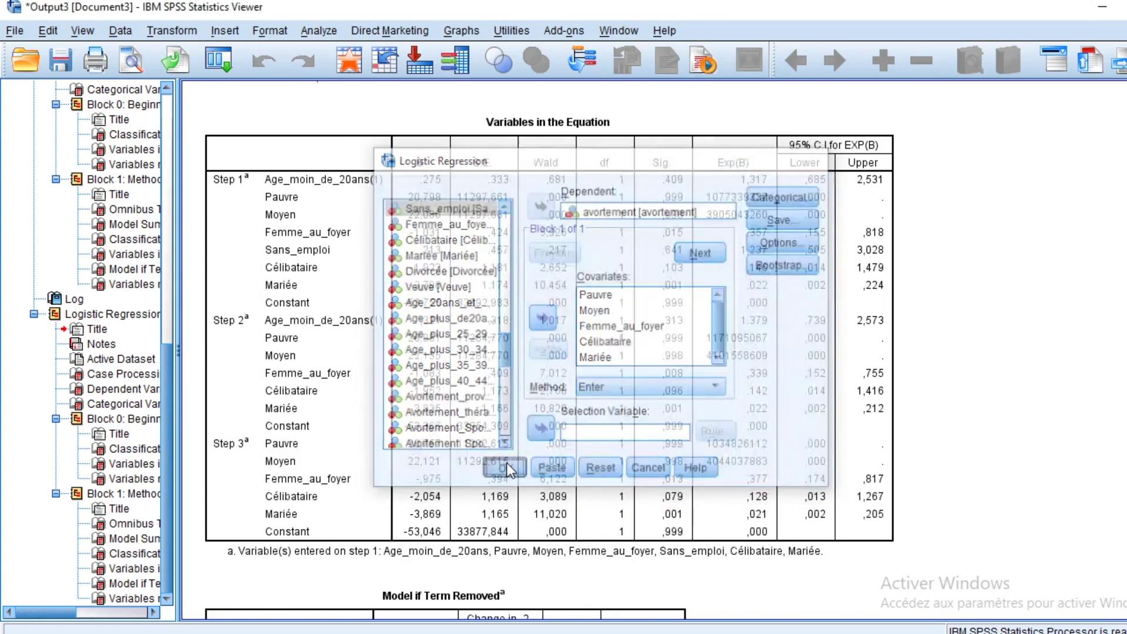